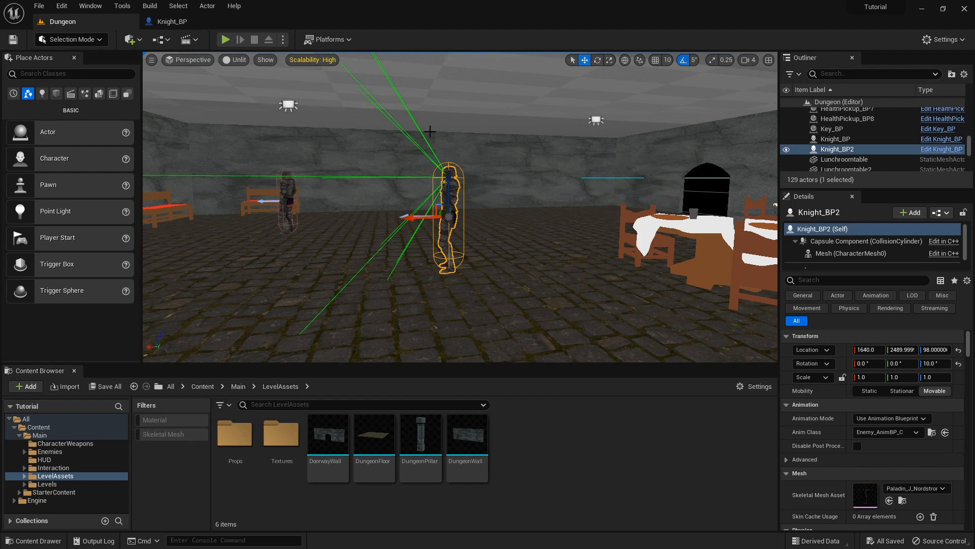
{"action": "left_click", "coordinate": [920, 9]}
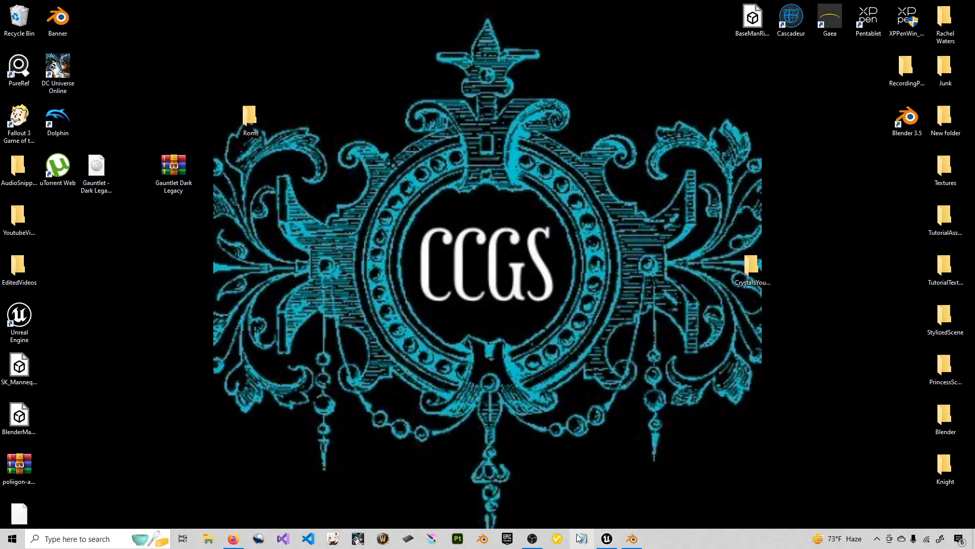
{"action": "left_click", "coordinate": [532, 544]}
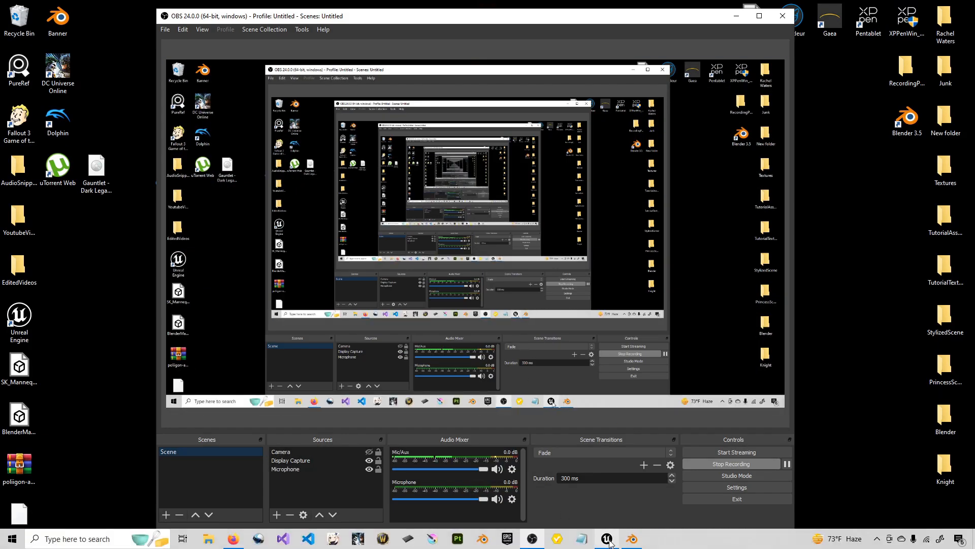
{"action": "left_click", "coordinate": [607, 539]}
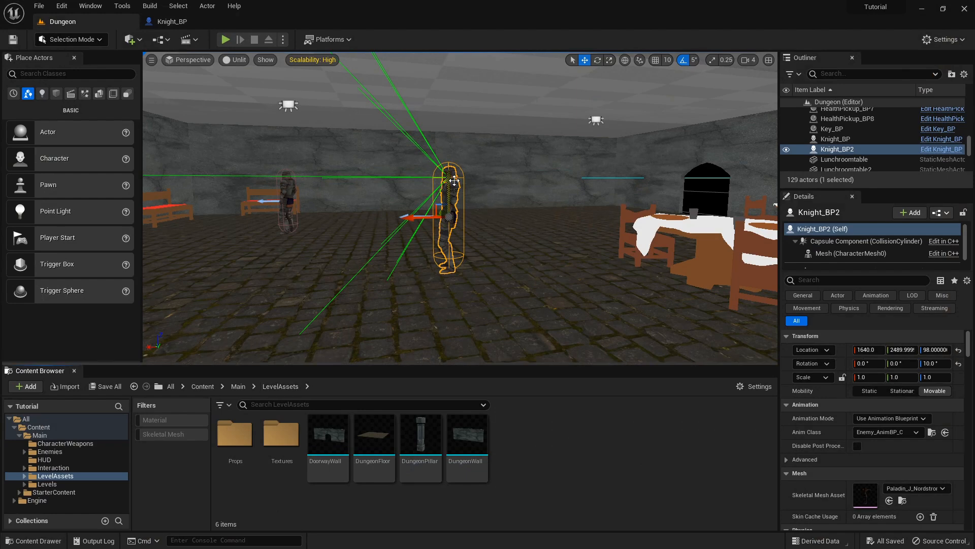
Switch to the Mixamo death animations page in the browser and reload it
{"action": "left_click", "coordinate": [920, 8]}
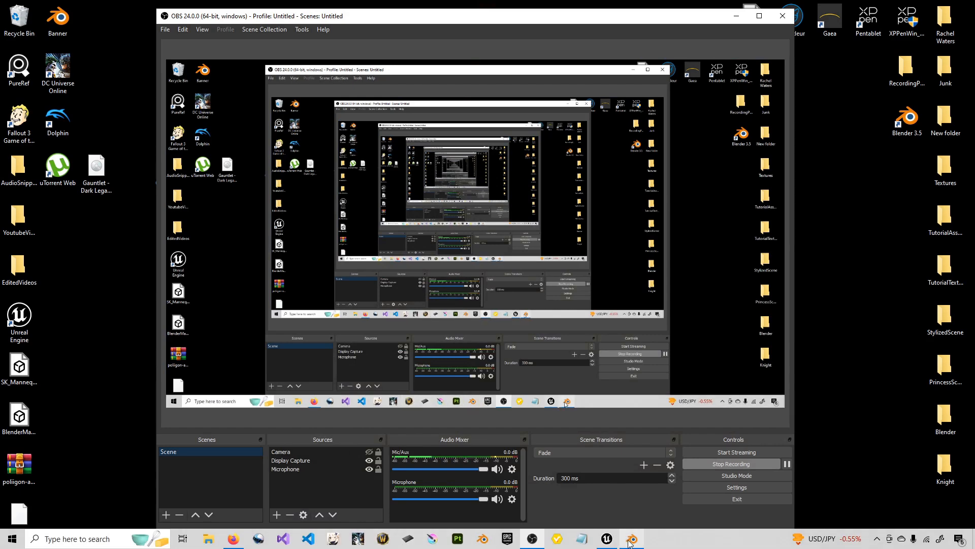
{"action": "left_click", "coordinate": [258, 537]}
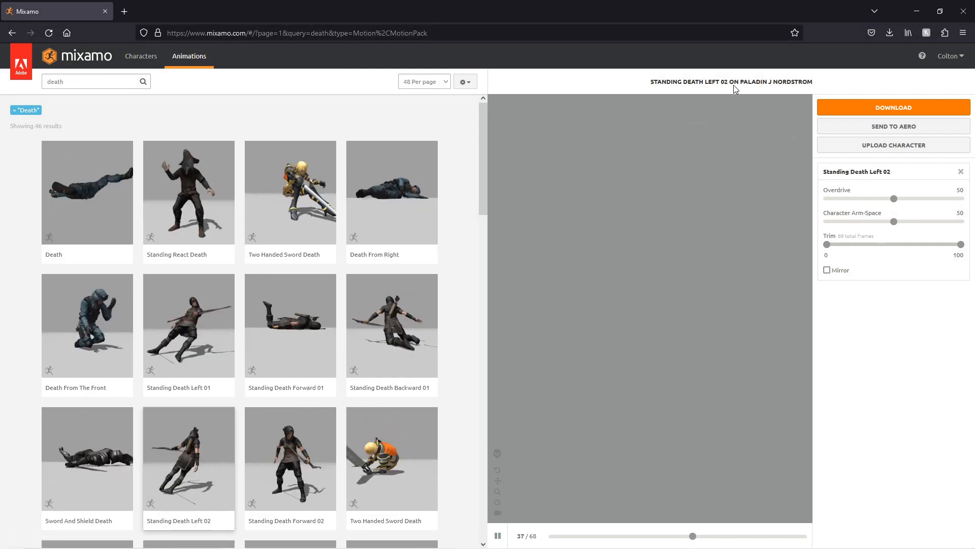
{"action": "left_click", "coordinate": [49, 32]}
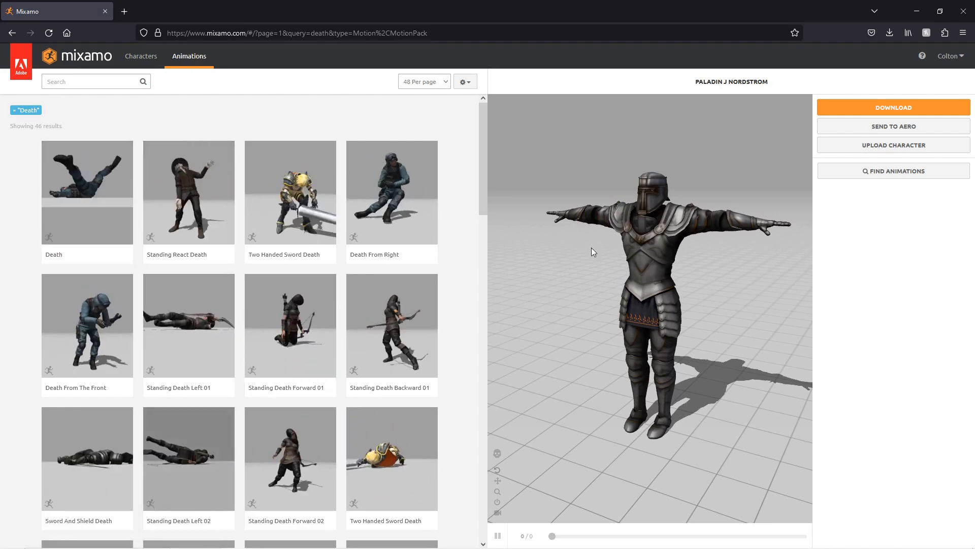
Switch back to Unreal Editor and open the Animations folder inside Main/Enemies
{"action": "left_click", "coordinate": [918, 13]}
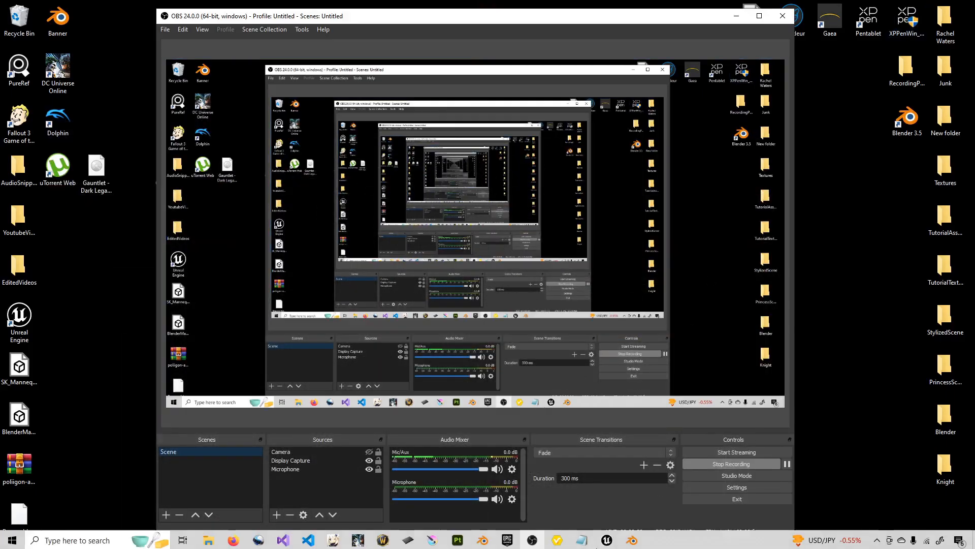
{"action": "left_click", "coordinate": [607, 539]}
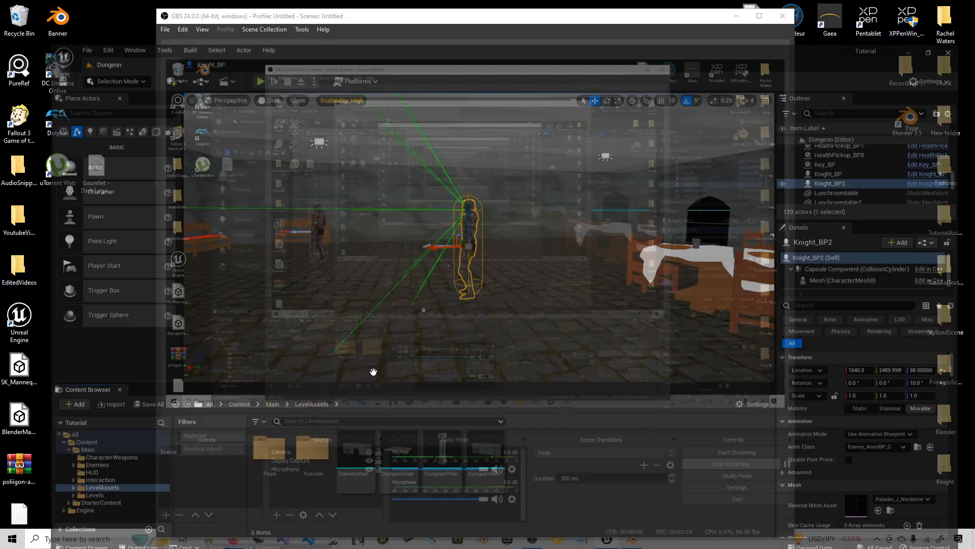
{"action": "left_click", "coordinate": [57, 452]}
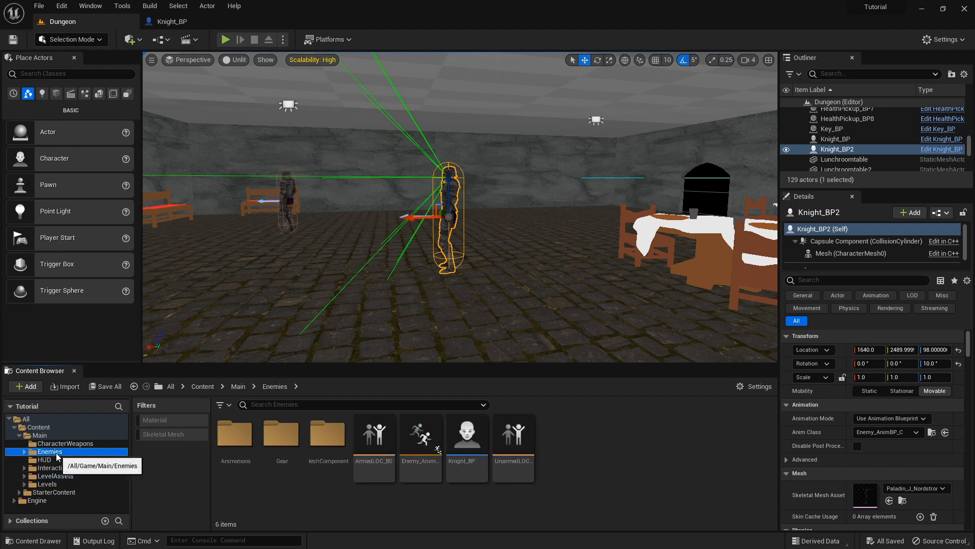
{"action": "double_click", "coordinate": [231, 437]}
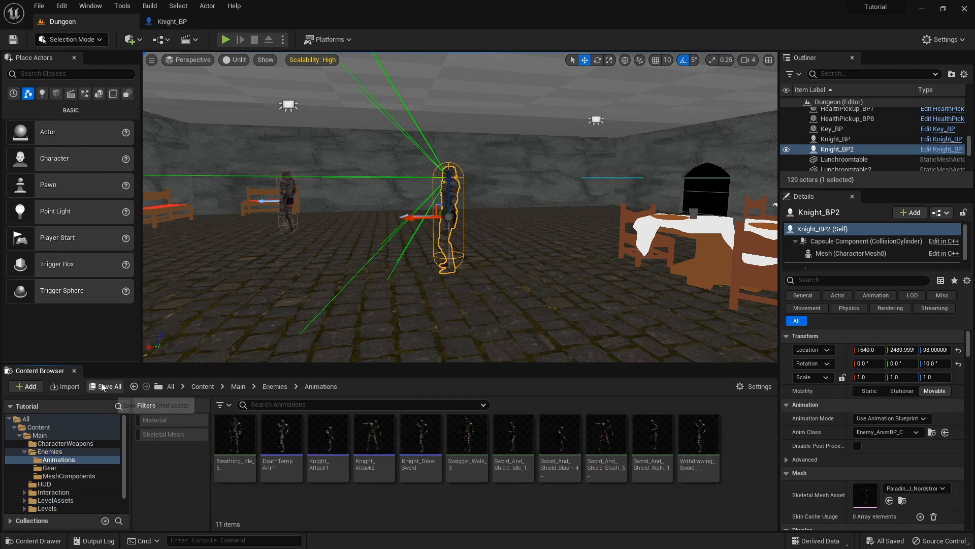
Choose Standing Death Left 02(1), Standing Death Forward 01(1) and Standing Death Left 01(1) from Downloads for import into the Animations folder
{"action": "left_click", "coordinate": [63, 388]}
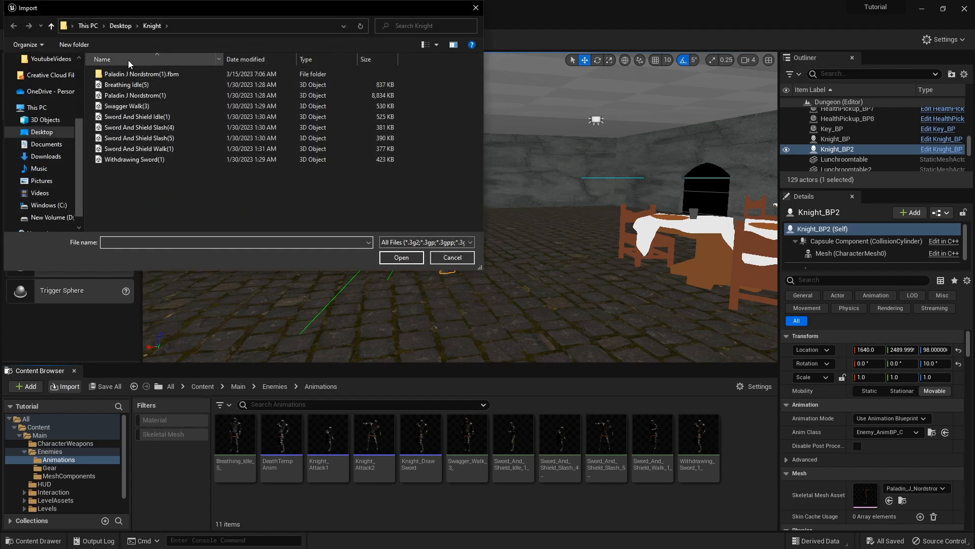
{"action": "left_click", "coordinate": [46, 157]}
{"action": "left_click", "coordinate": [142, 110]}
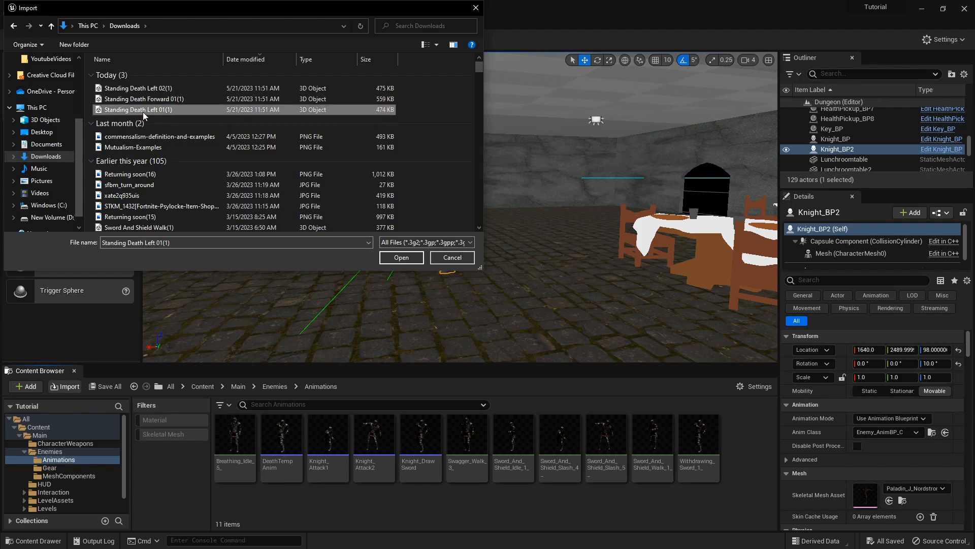
{"action": "left_click", "coordinate": [148, 89], "text": "shift"}
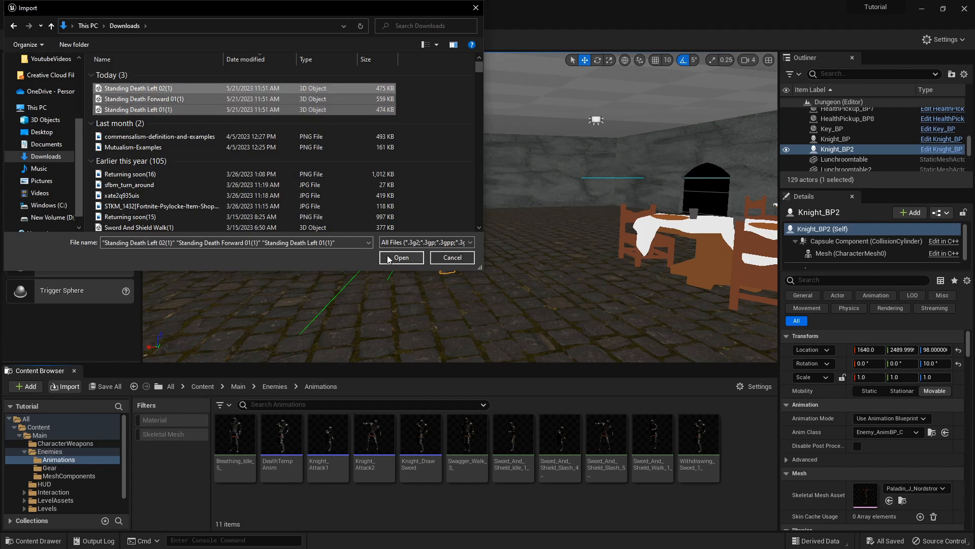
{"action": "left_click", "coordinate": [409, 263]}
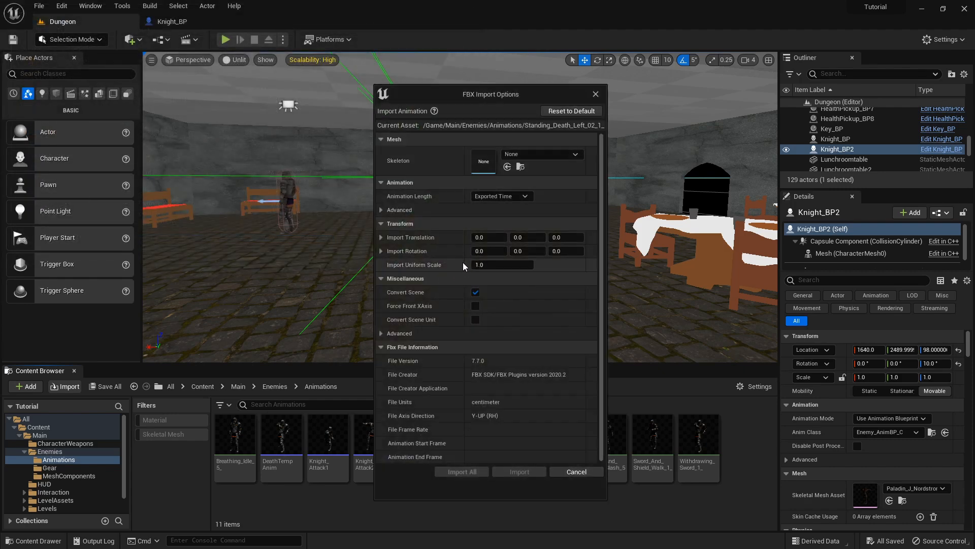
Assign the Paladin_J_Nordstrom_1__Skeleton to the FBX animations and import them all
{"action": "left_click", "coordinate": [548, 154]}
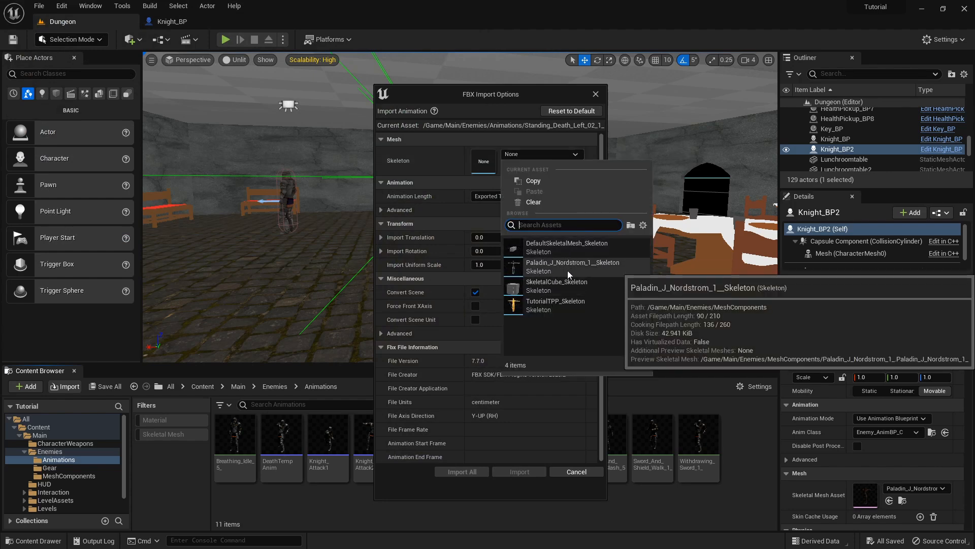
{"action": "left_click", "coordinate": [568, 270]}
{"action": "left_click", "coordinate": [460, 470]}
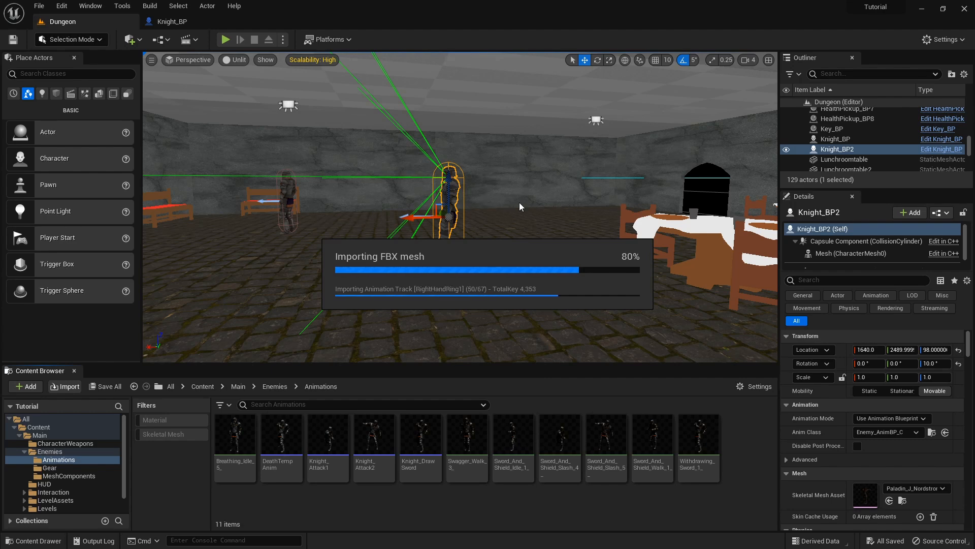
Switch to Mixamo, set the Standing Death Left 01 download to Without Skin, and cancel the download
{"action": "left_click", "coordinate": [923, 9]}
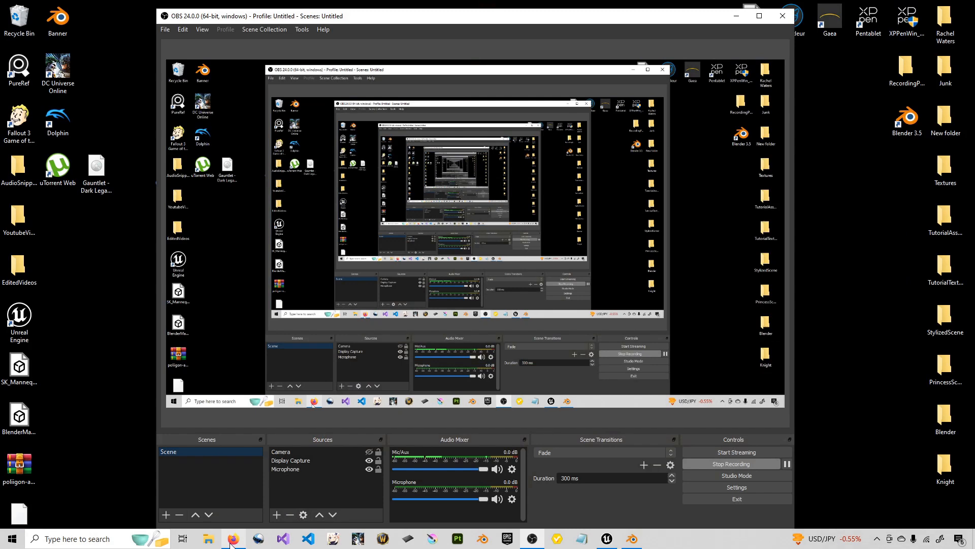
{"action": "left_click", "coordinate": [233, 538]}
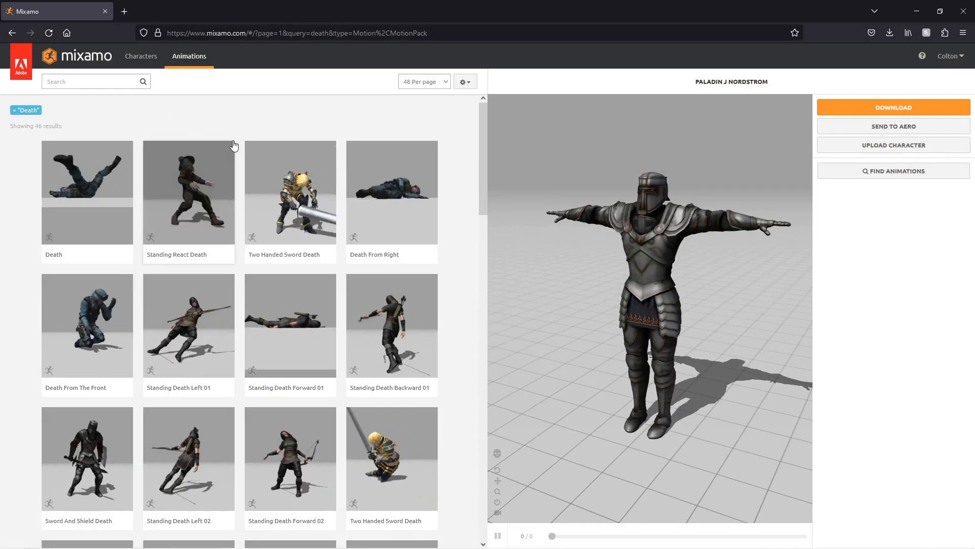
{"action": "left_click", "coordinate": [222, 346]}
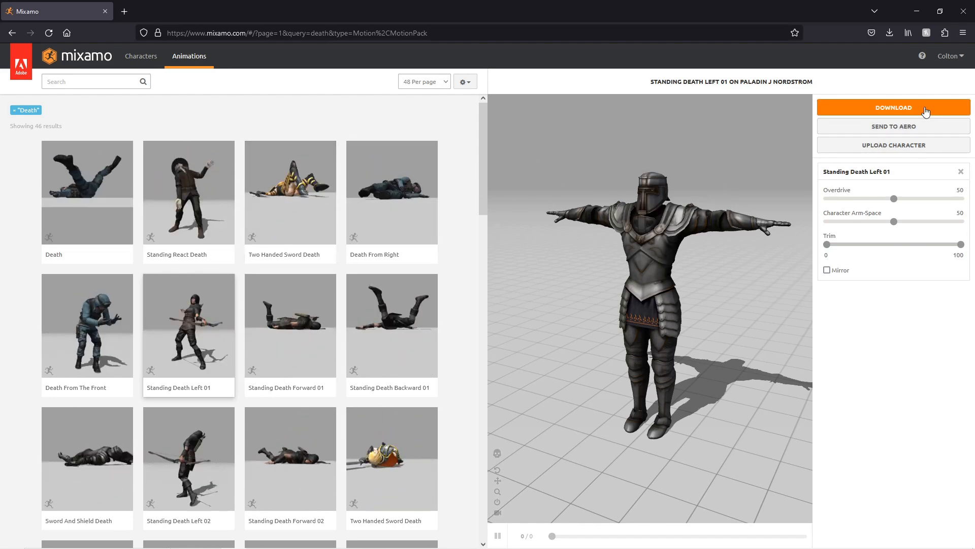
{"action": "left_click", "coordinate": [858, 108]}
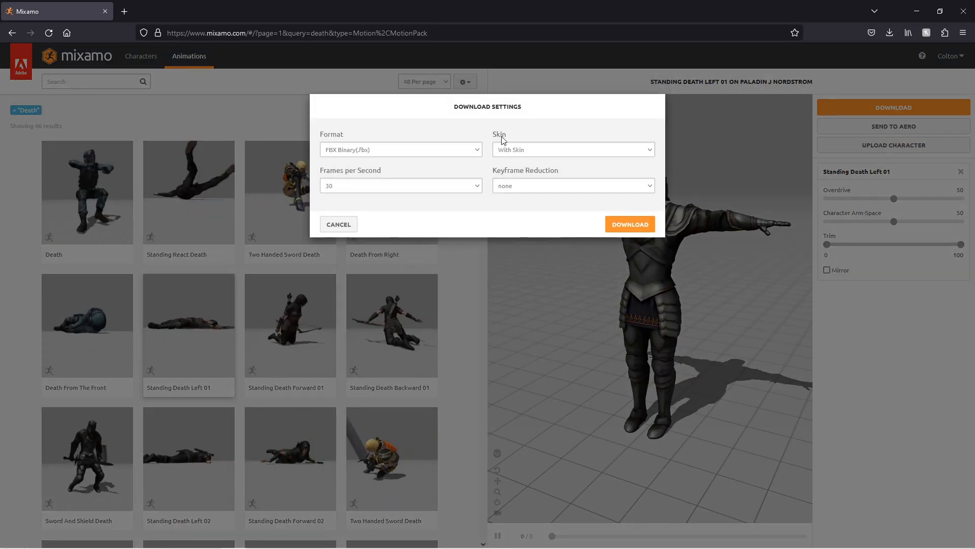
{"action": "left_click", "coordinate": [510, 152]}
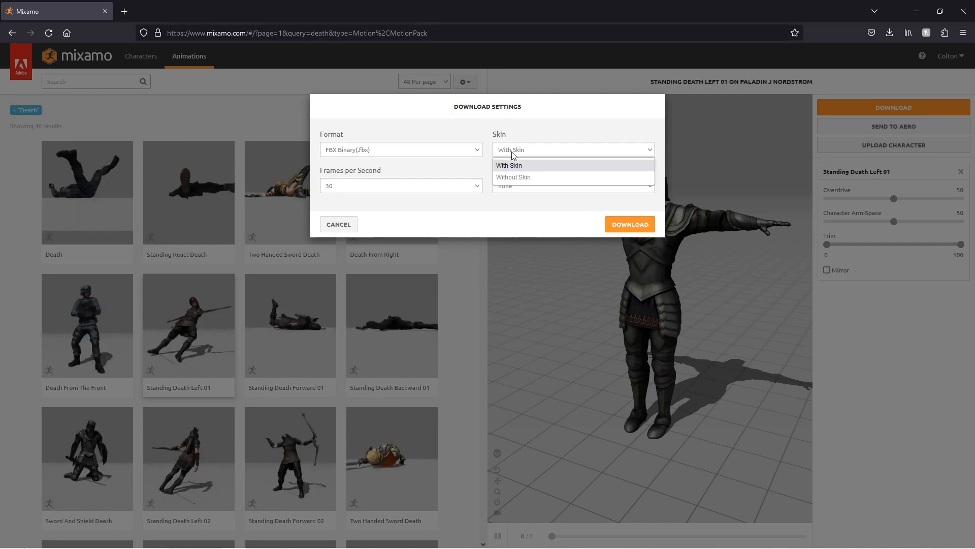
{"action": "left_click", "coordinate": [534, 178]}
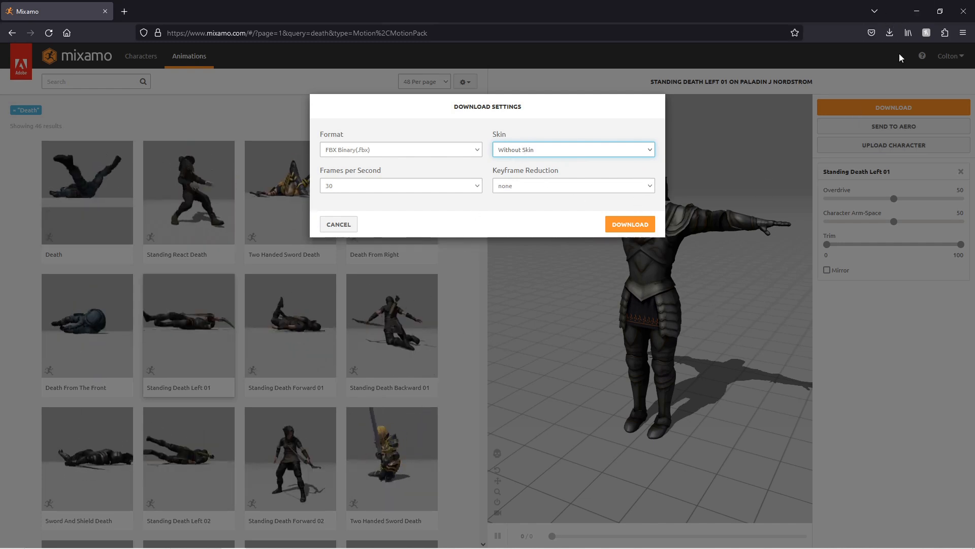
{"action": "left_click", "coordinate": [339, 224]}
Return to Unreal Editor and save all the newly imported death animations
{"action": "left_click", "coordinate": [926, 14]}
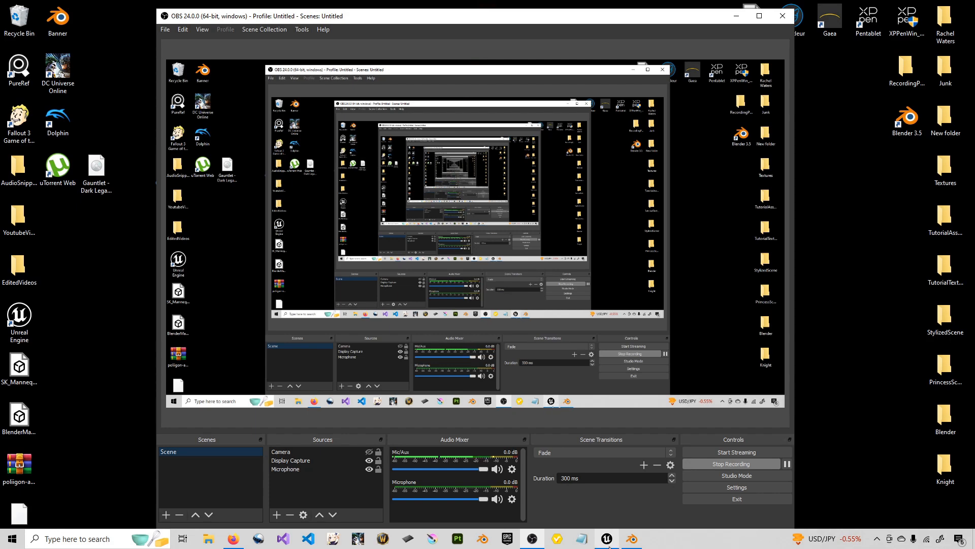
{"action": "left_click", "coordinate": [608, 540]}
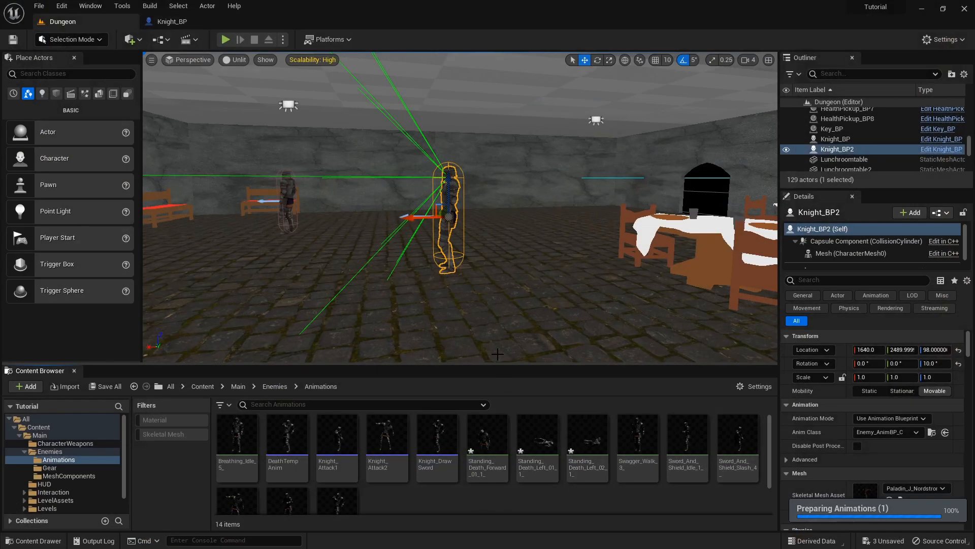
{"action": "left_click", "coordinate": [96, 390]}
{"action": "left_click", "coordinate": [581, 396]}
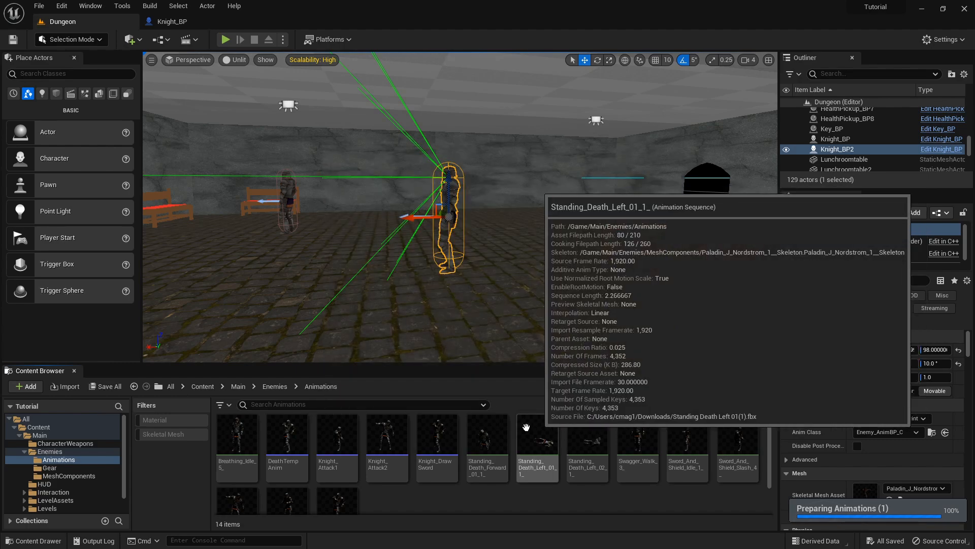
Create an AnimMontage from the Standing_Death_Forward_01_1_ animation and name it Death1
{"action": "right_click", "coordinate": [485, 443]}
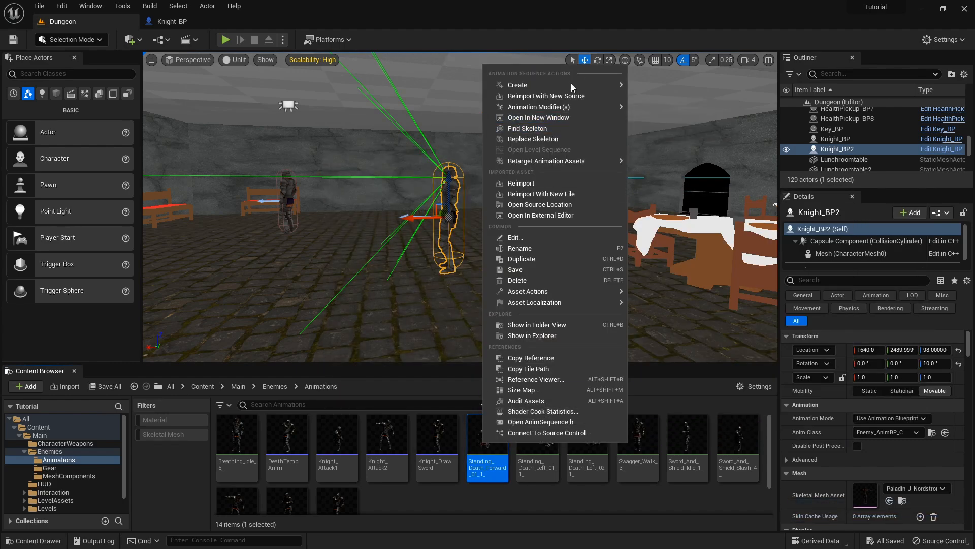
{"action": "mouse_move", "coordinate": [576, 85]}
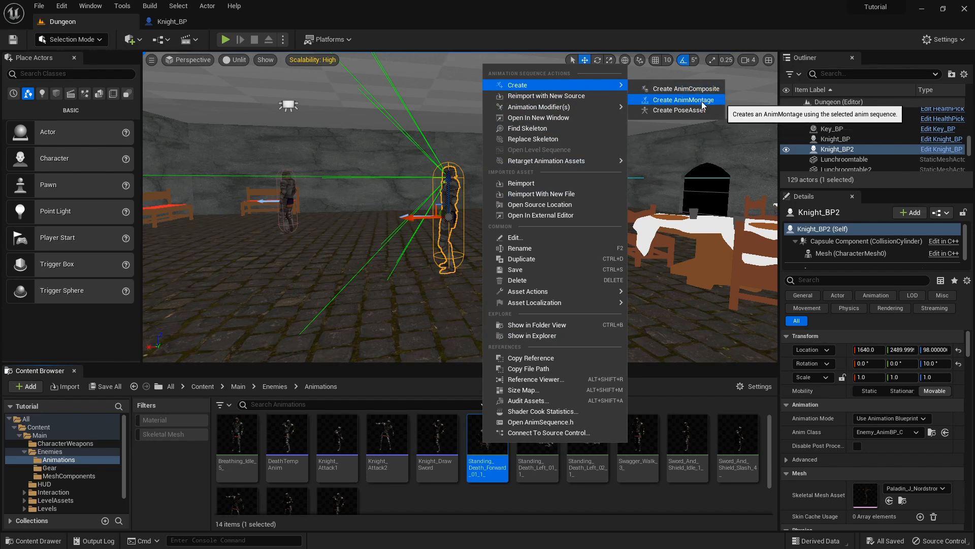
{"action": "left_click", "coordinate": [660, 99]}
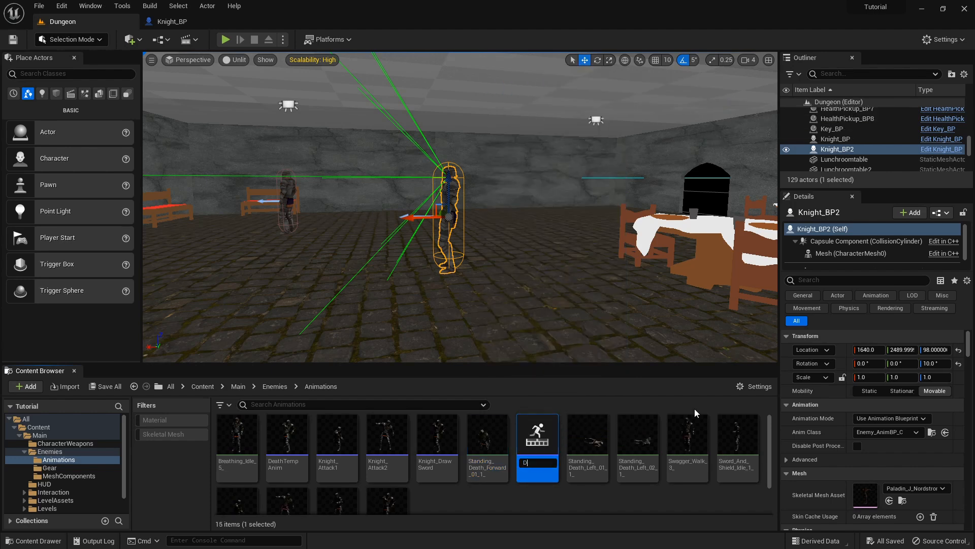
{"action": "type", "text": "Death1"}
{"action": "key", "text": "Return"}
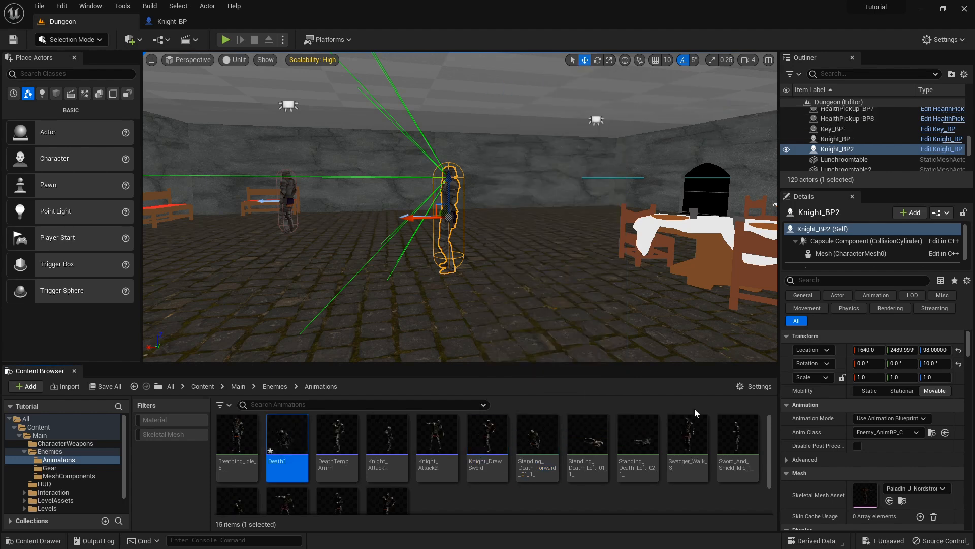
Create an AnimMontage from the Standing_Death_Left_01_1_ animation and name it Death2
{"action": "right_click", "coordinate": [590, 431]}
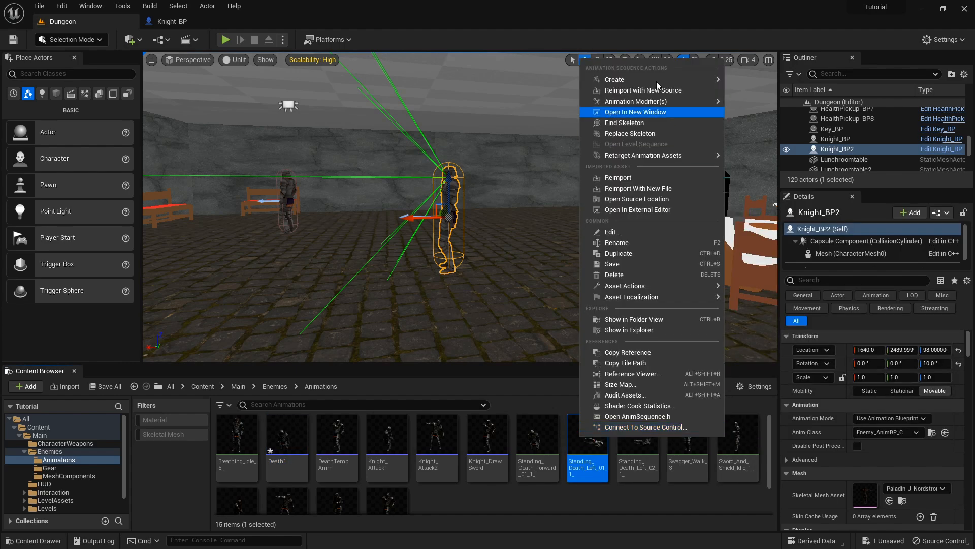
{"action": "mouse_move", "coordinate": [683, 82]}
{"action": "left_click", "coordinate": [777, 94]}
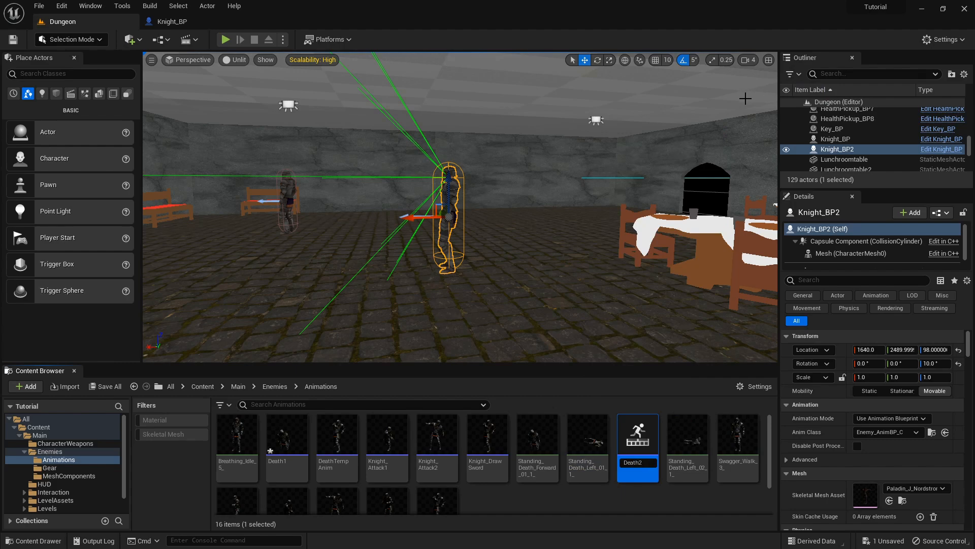
{"action": "key", "text": "Return"}
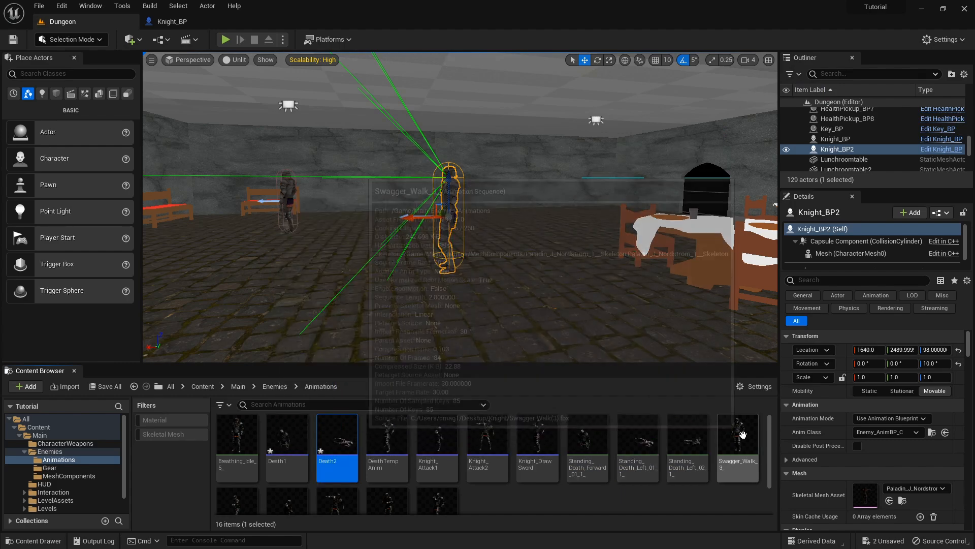
Create an AnimMontage from the Standing_Death_Left_02_1_ animation and name it Death3
{"action": "right_click", "coordinate": [687, 437]}
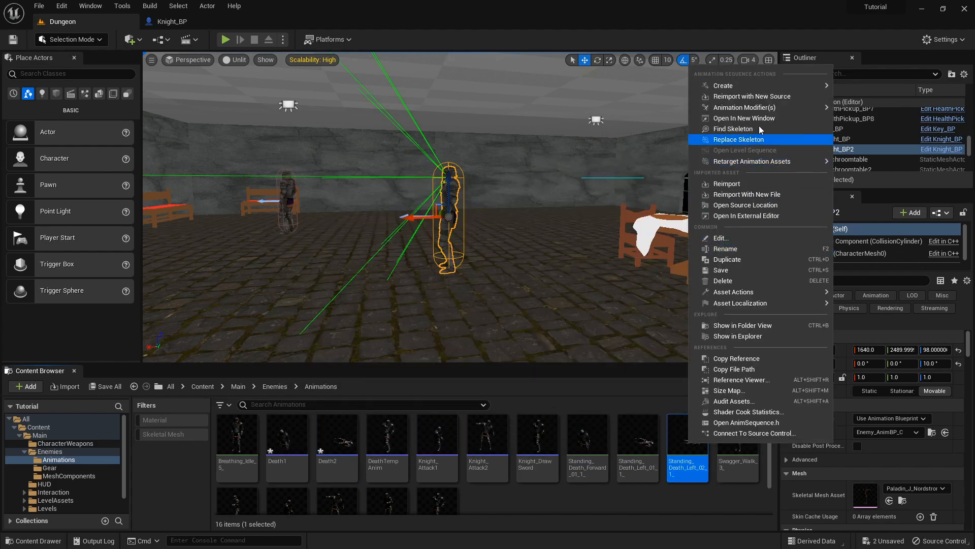
{"action": "mouse_move", "coordinate": [785, 85]}
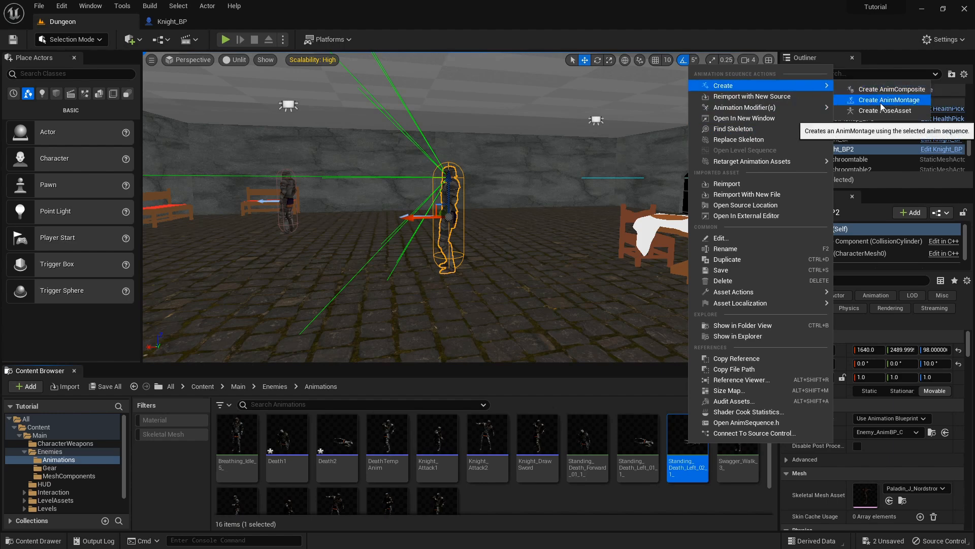
{"action": "left_click", "coordinate": [881, 105]}
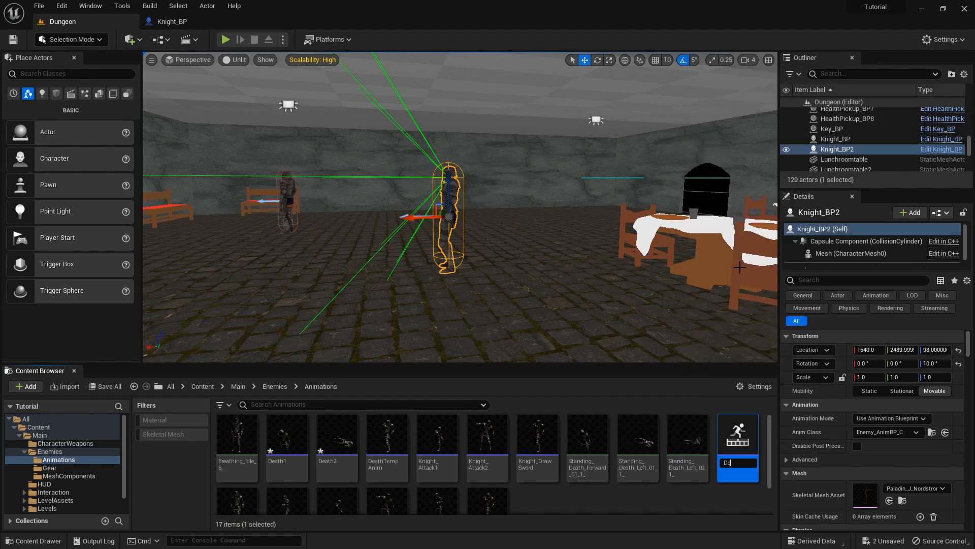
{"action": "key", "text": "Return"}
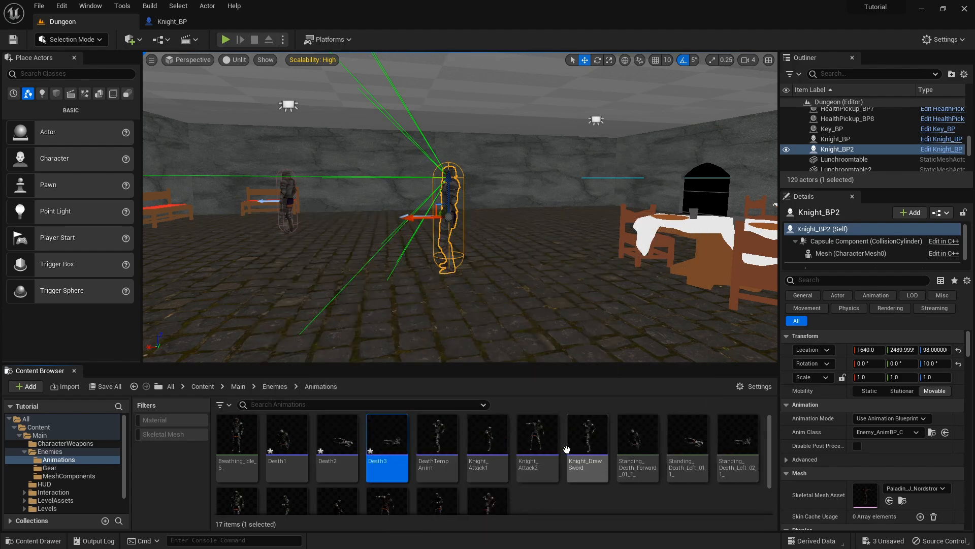
Switch to the Knight_BP Event Graph and go to the Play Montage node in the Event AnyDamage logic
{"action": "left_click", "coordinate": [183, 21]}
{"action": "mouse_move", "coordinate": [236, 325]}
{"action": "right_mouse_down"}
{"action": "mouse_move", "coordinate": [509, 356]}
{"action": "mouse_move", "coordinate": [706, 353]}
{"action": "right_mouse_up"}
{"action": "right_click_drag", "start_coordinate": [211, 236], "coordinate": [175, 225]}
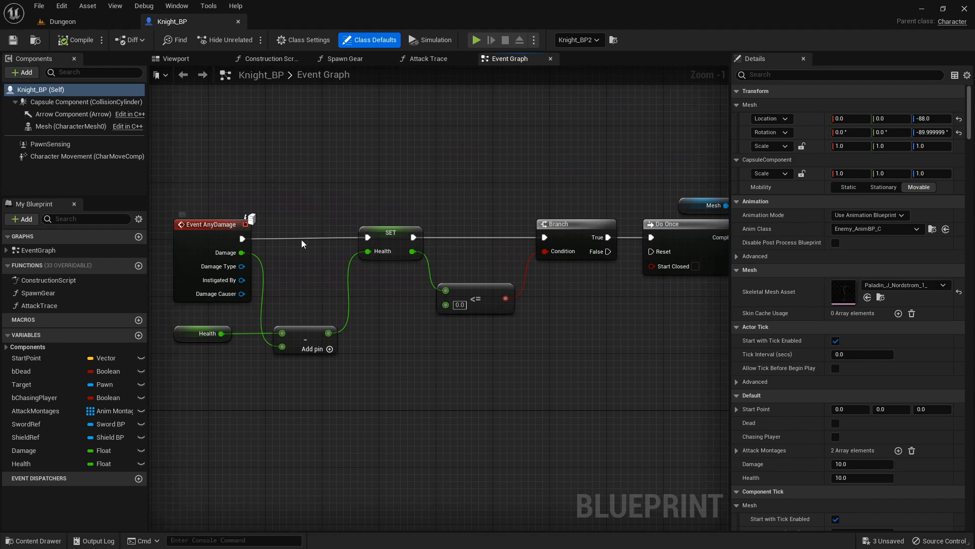
{"action": "right_click_drag", "start_coordinate": [620, 318], "coordinate": [441, 307]}
{"action": "right_click_drag", "start_coordinate": [579, 280], "coordinate": [453, 271]}
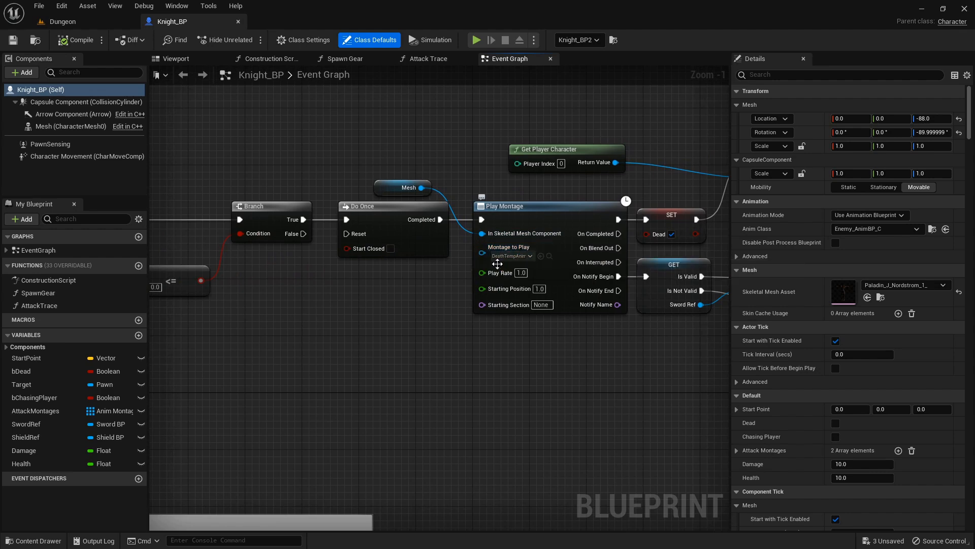
{"action": "left_click_drag", "start_coordinate": [482, 252], "coordinate": [417, 327]}
{"action": "type", "text": "se"}
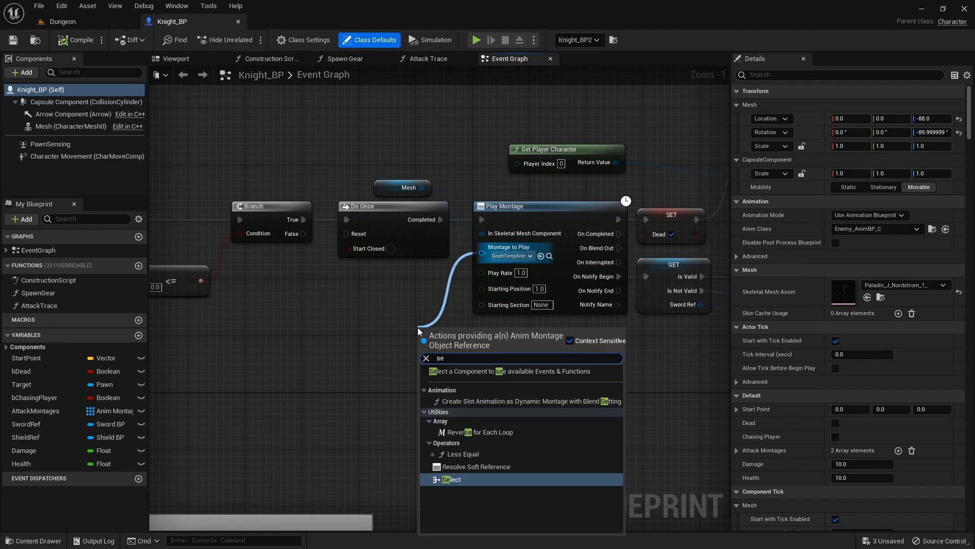
{"action": "type", "text": "l"}
{"action": "left_click", "coordinate": [343, 349]}
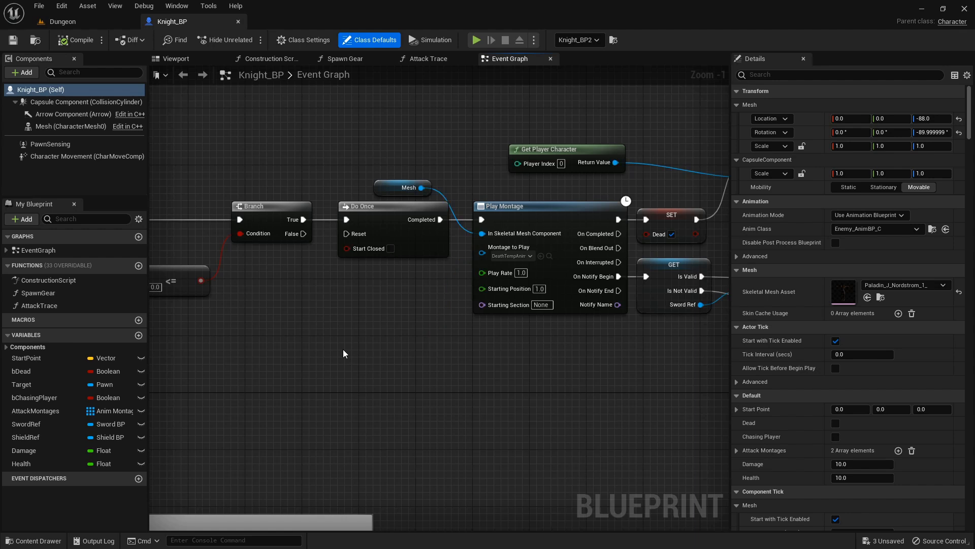
{"action": "right_click", "coordinate": [377, 337]}
{"action": "type", "text": "make a"}
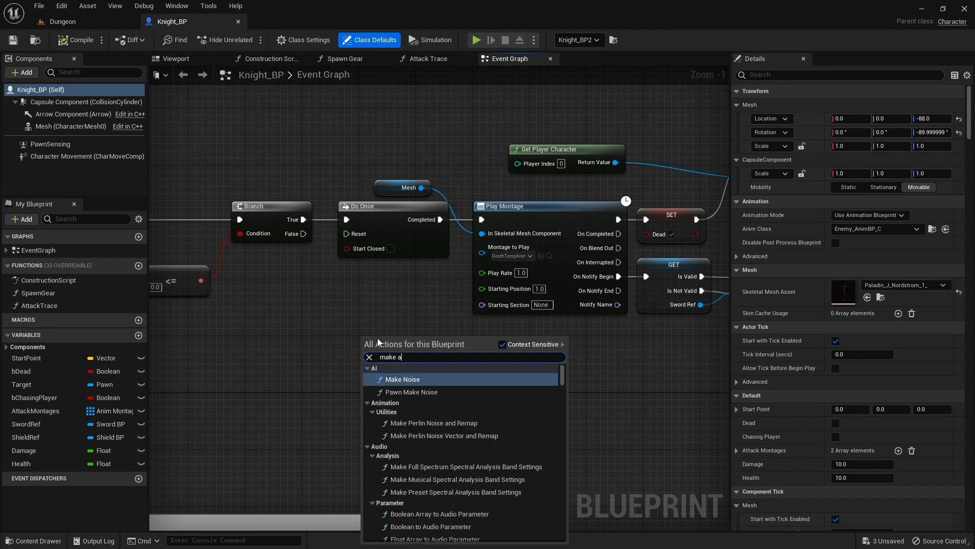
{"action": "type", "text": "rray"}
{"action": "key", "text": "Return"}
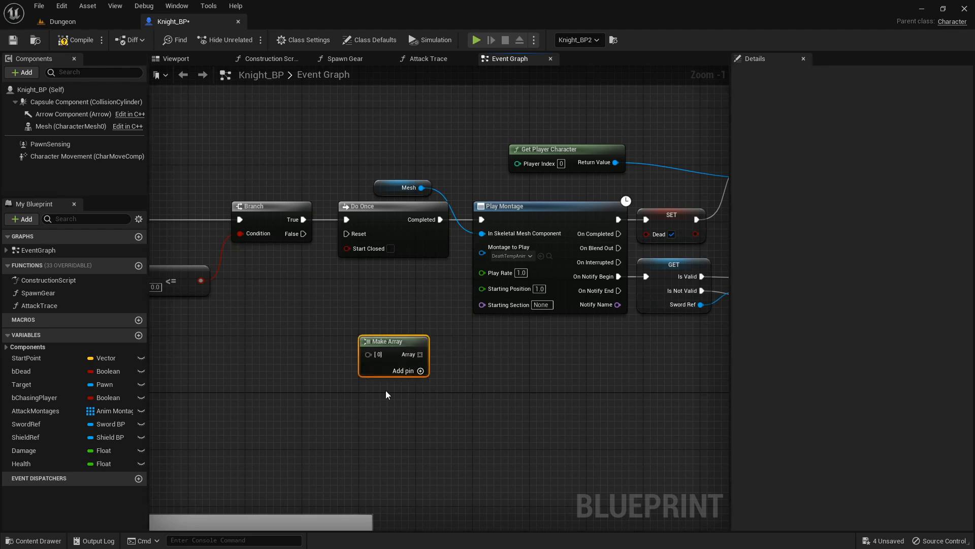
{"action": "key", "text": "Delete"}
Add a Select node feeding Play Montage's Montage to Play input and place it below the Branch node
{"action": "left_click_drag", "start_coordinate": [482, 252], "coordinate": [410, 300]}
{"action": "type", "text": "select"}
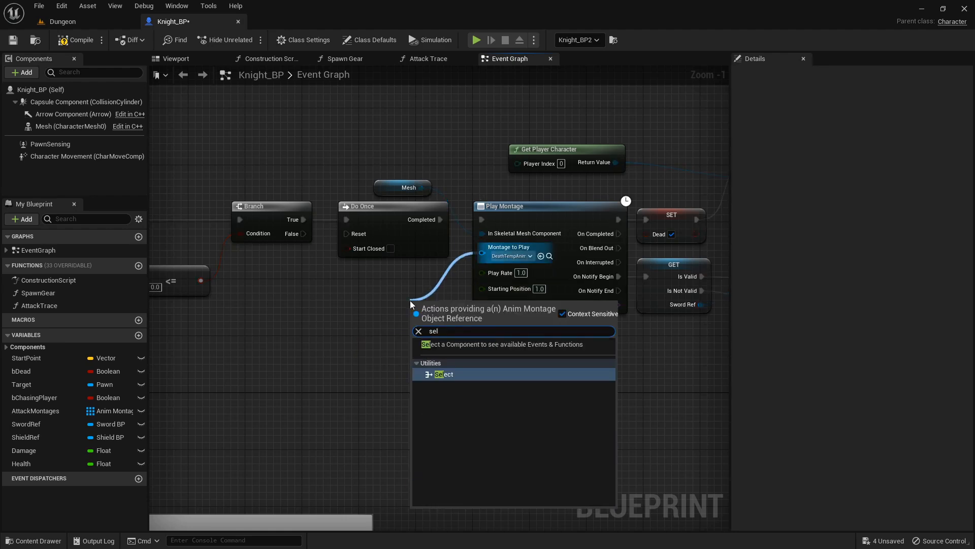
{"action": "left_click", "coordinate": [465, 377]}
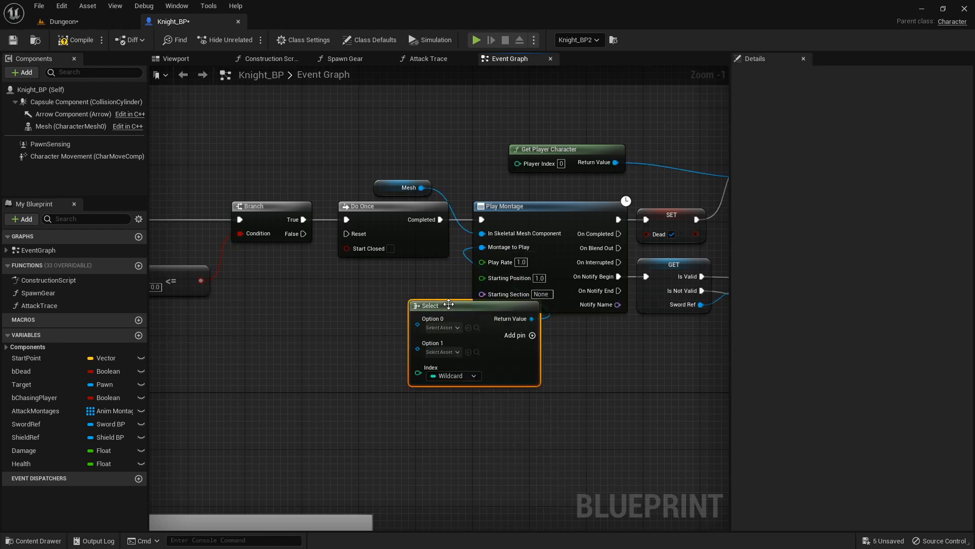
{"action": "left_click_drag", "start_coordinate": [448, 303], "coordinate": [232, 320]}
{"action": "left_click_drag", "start_coordinate": [319, 330], "coordinate": [380, 335]}
{"action": "type", "text": "random"}
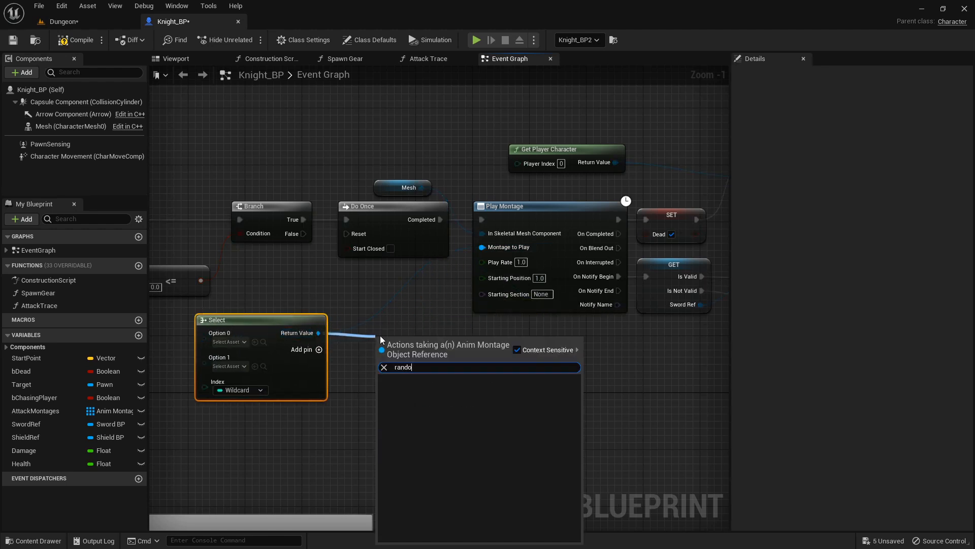
{"action": "key", "text": "BackSpace"}
{"action": "key", "text": "BackSpace"}
{"action": "key", "text": "BackSpace"}
{"action": "key", "text": "BackSpace"}
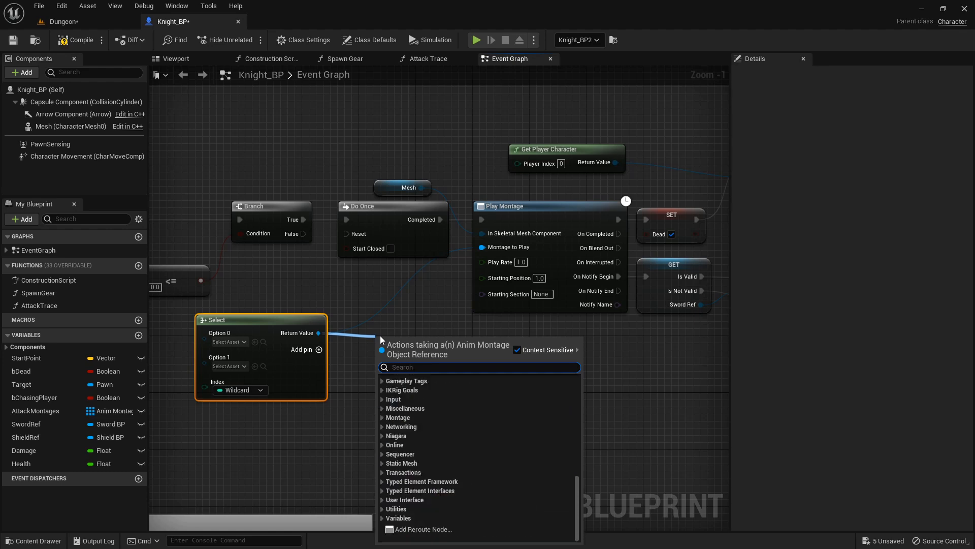
{"action": "left_click", "coordinate": [334, 300]}
Add a Random Integer in Range node with Max 2 and connect its Return Value to the Select node's Index
{"action": "right_click_drag", "start_coordinate": [333, 284], "coordinate": [477, 286]}
{"action": "left_click_drag", "start_coordinate": [347, 388], "coordinate": [267, 377]}
{"action": "type", "text": "random"}
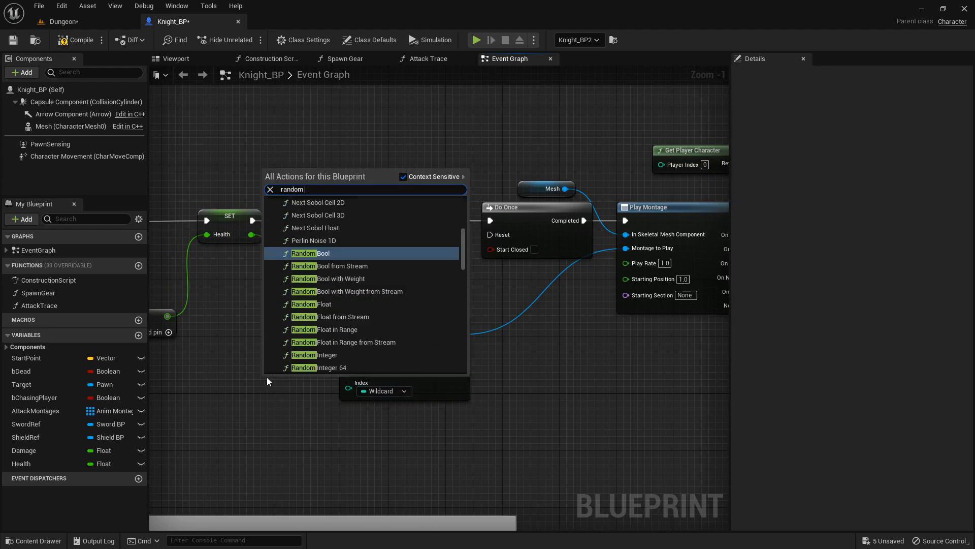
{"action": "type", "text": " integer in range"}
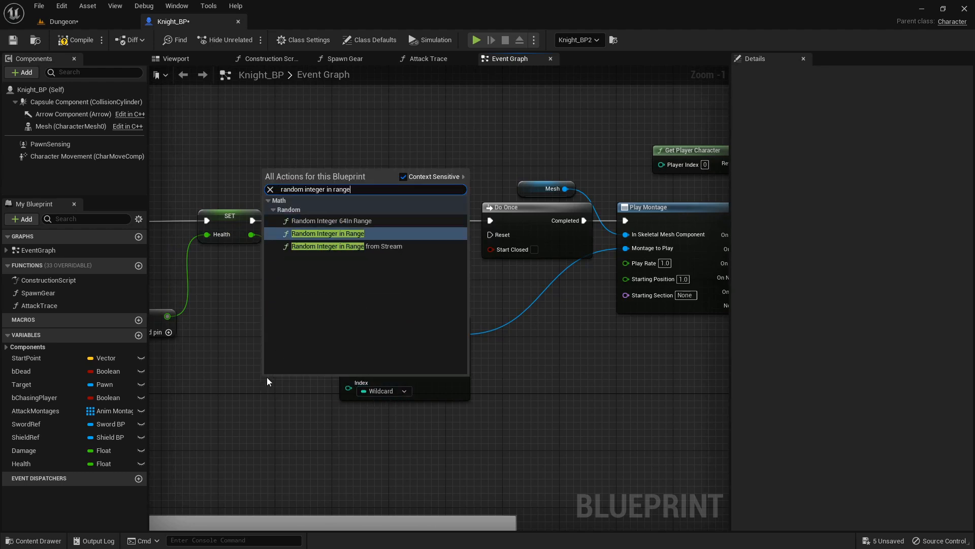
{"action": "left_click", "coordinate": [371, 233]}
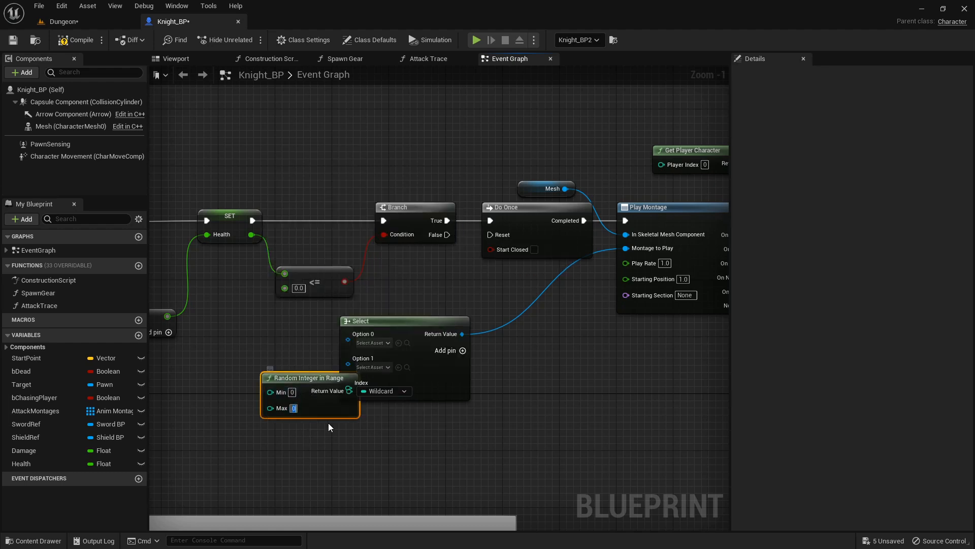
{"action": "type", "text": "2"}
{"action": "left_click_drag", "start_coordinate": [320, 378], "coordinate": [350, 386]}
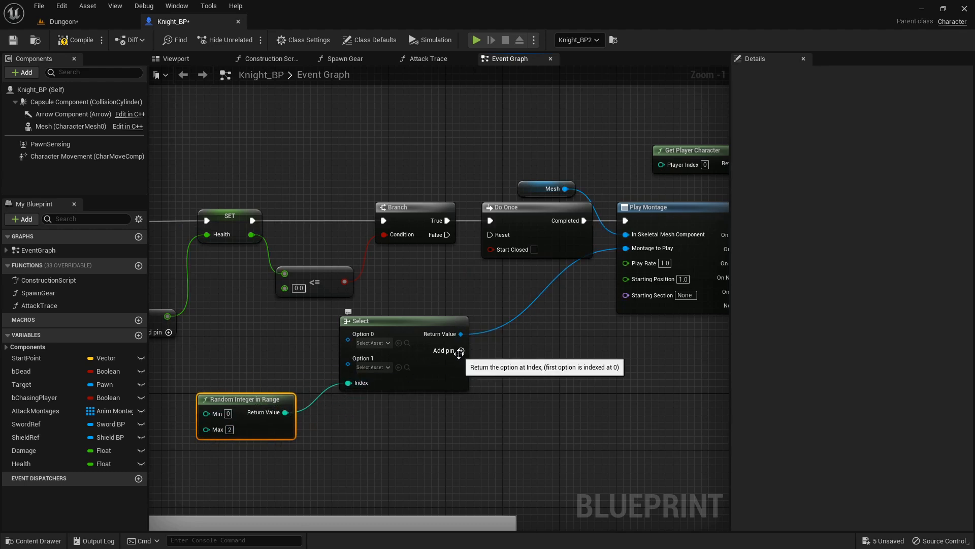
Add a third option to the Select node and assign Death1, Death2 and Death3 to Options 0, 1 and 2
{"action": "left_click", "coordinate": [461, 351]}
{"action": "left_click", "coordinate": [385, 343]}
{"action": "left_click", "coordinate": [422, 396]}
{"action": "left_click", "coordinate": [377, 367]}
{"action": "left_click", "coordinate": [406, 434]}
{"action": "left_click", "coordinate": [375, 391]}
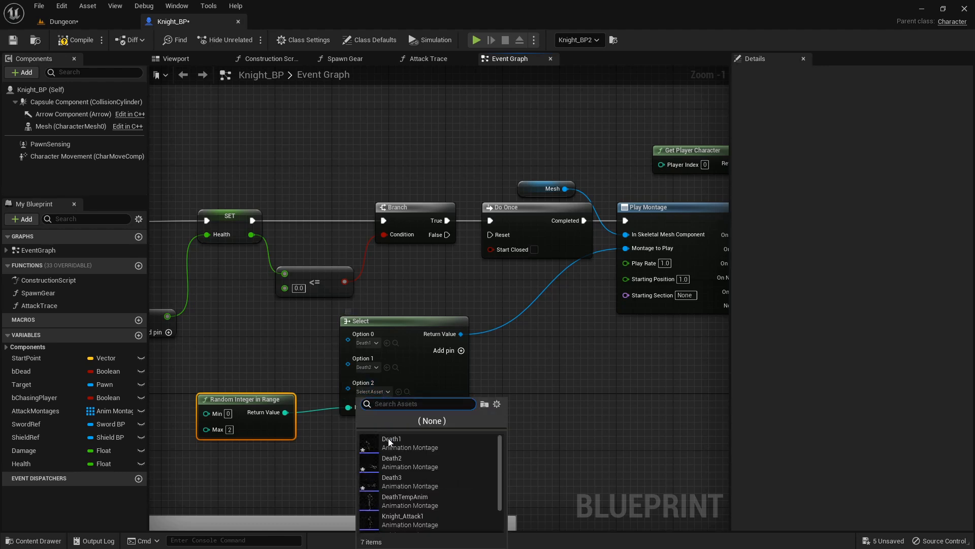
{"action": "left_click", "coordinate": [404, 483]}
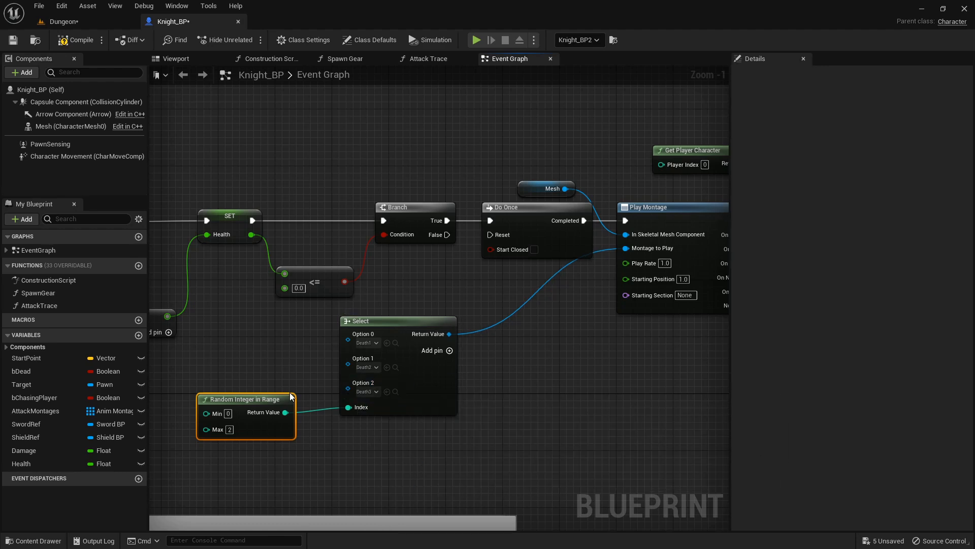
Delete the Sword Ref logic wired to Play Montage's On Notify Begin output and compile Knight_BP
{"action": "right_click_drag", "start_coordinate": [622, 320], "coordinate": [496, 315]}
{"action": "right_click_drag", "start_coordinate": [656, 312], "coordinate": [400, 337]}
{"action": "left_click_drag", "start_coordinate": [610, 404], "coordinate": [620, 265]}
{"action": "key", "text": "Delete"}
{"action": "right_click_drag", "start_coordinate": [284, 165], "coordinate": [349, 176]}
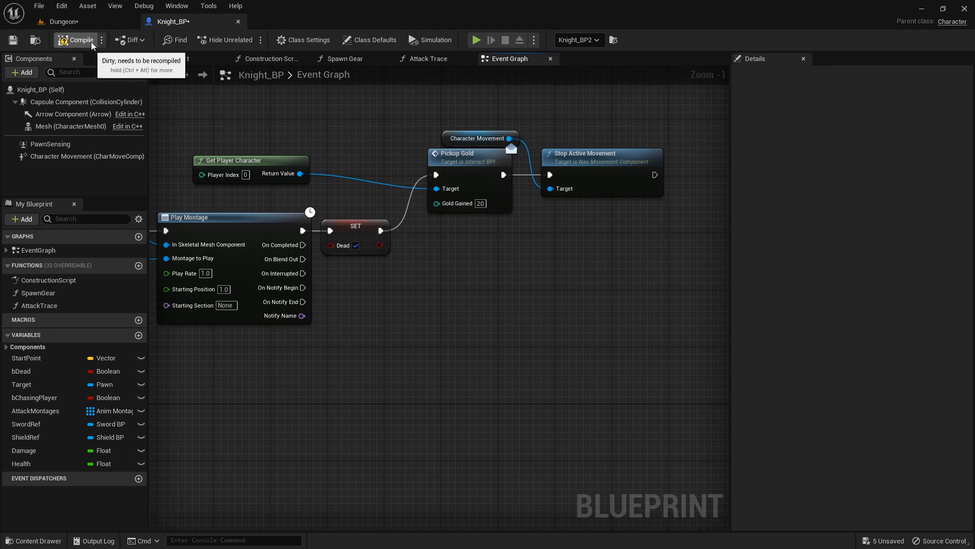
{"action": "left_click", "coordinate": [94, 38]}
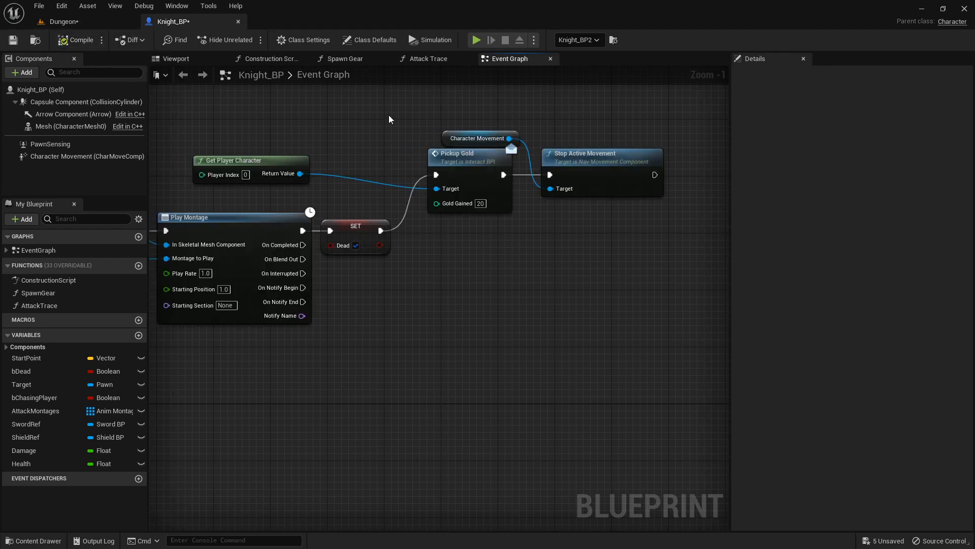
Play-test the Dungeon level and collect the red health pickup cups from the wooden table
{"action": "left_click", "coordinate": [63, 22]}
{"action": "left_click", "coordinate": [225, 43]}
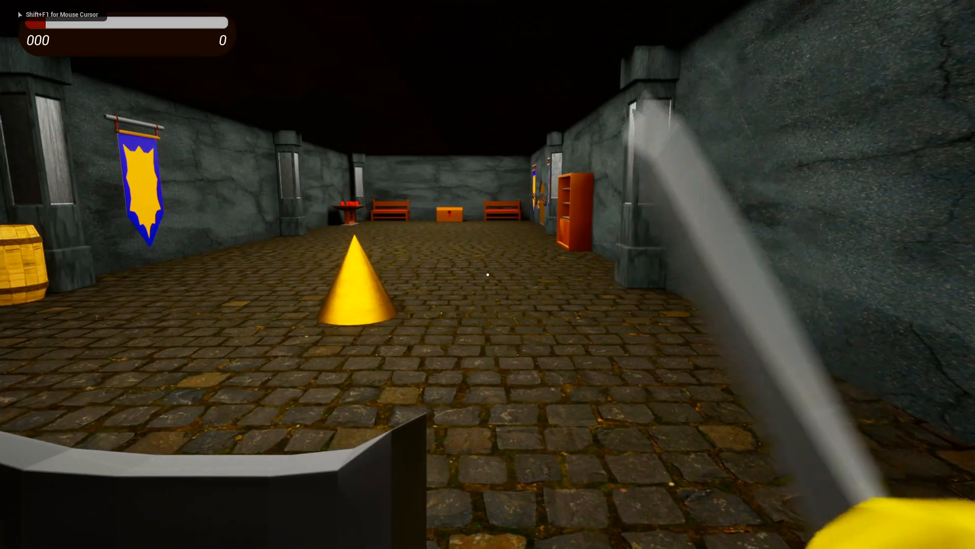
{"action": "key", "text": "w"}
{"action": "key", "text": "w"}
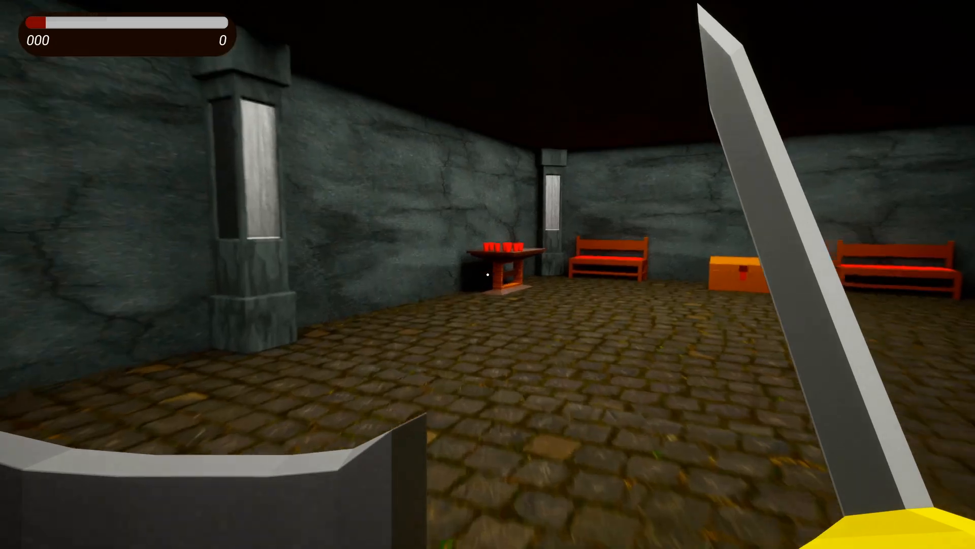
{"action": "key", "text": "w"}
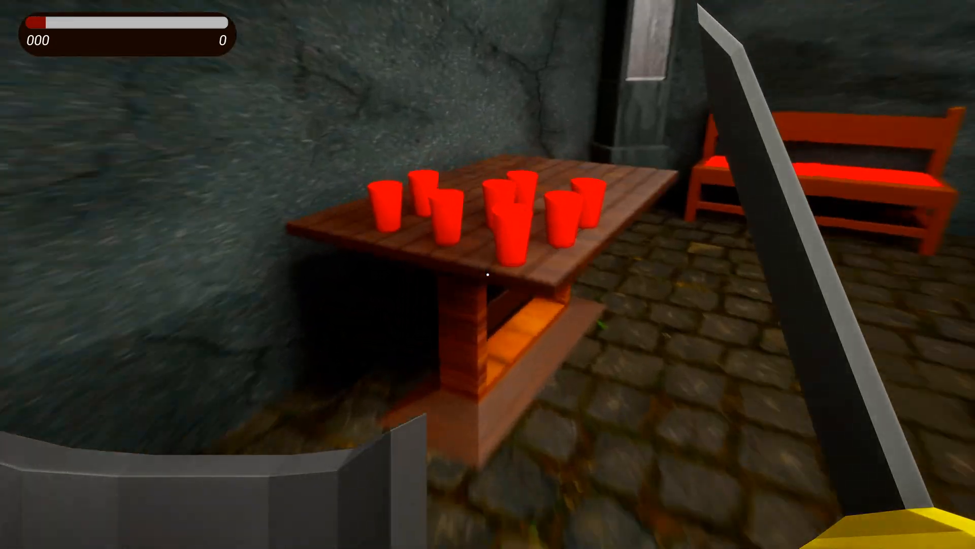
{"action": "key", "text": "w"}
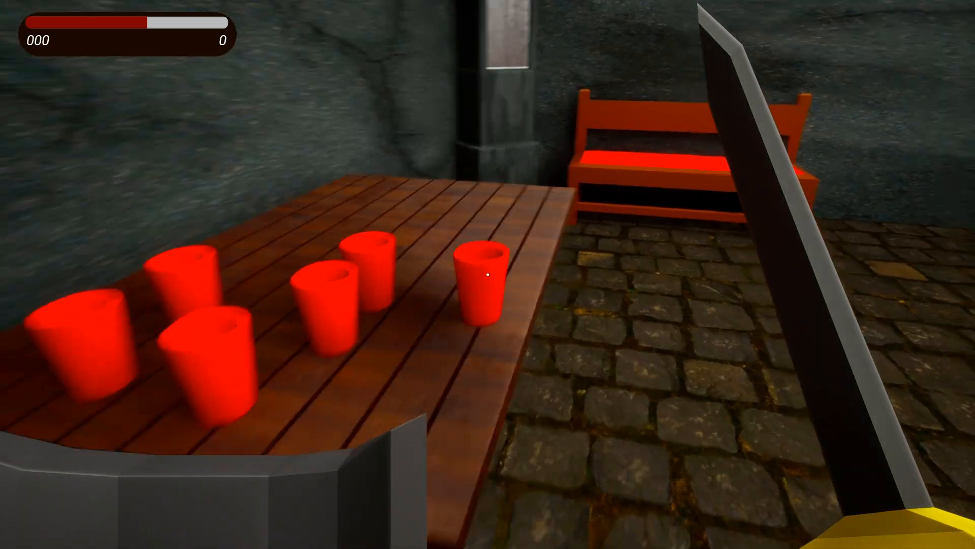
{"action": "key", "text": "e"}
{"action": "key", "text": "e"}
Open the treasure chest, take the key, and unlock the arched door to the knights' room
{"action": "key", "text": "w"}
{"action": "key", "text": "w"}
{"action": "key", "text": "s"}
{"action": "key", "text": "w"}
{"action": "key", "text": "e"}
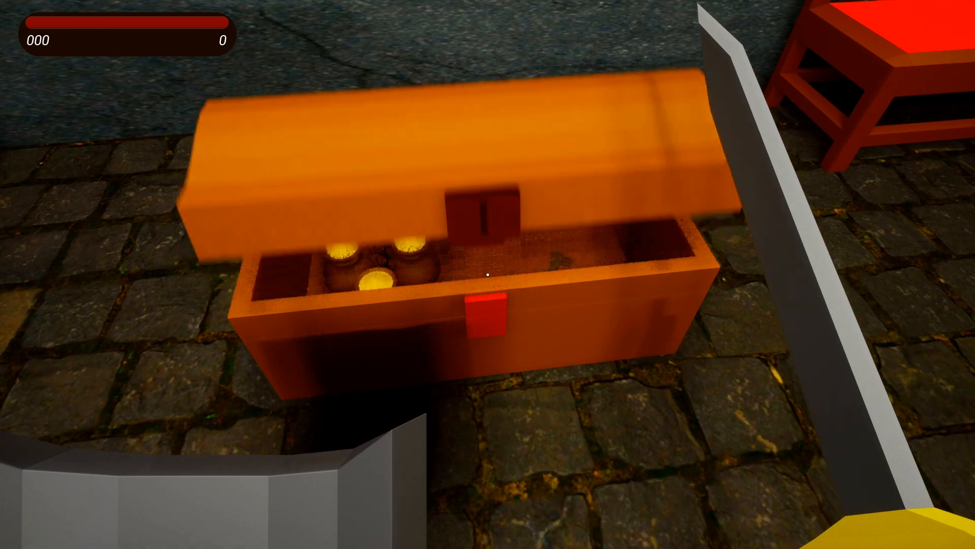
{"action": "key", "text": "e"}
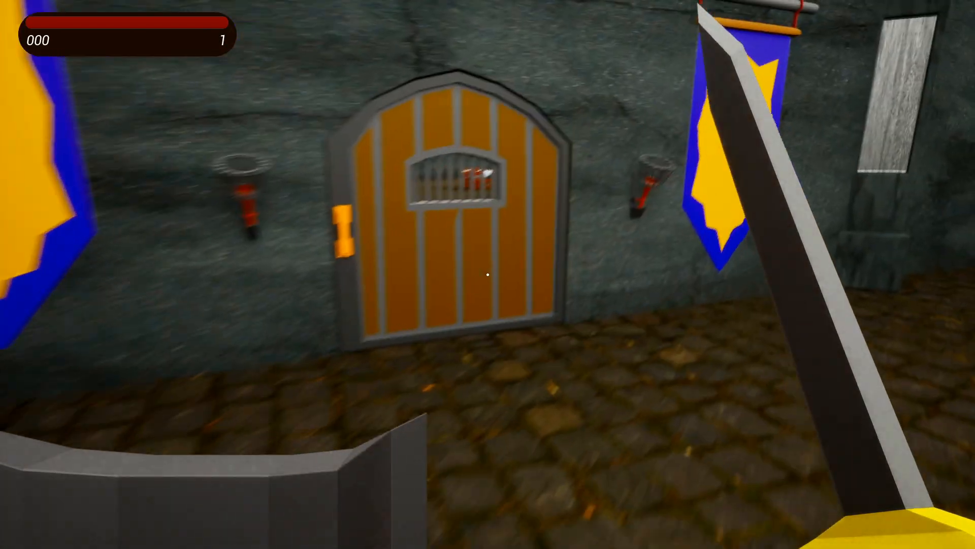
{"action": "key", "text": "w"}
{"action": "key", "text": "e"}
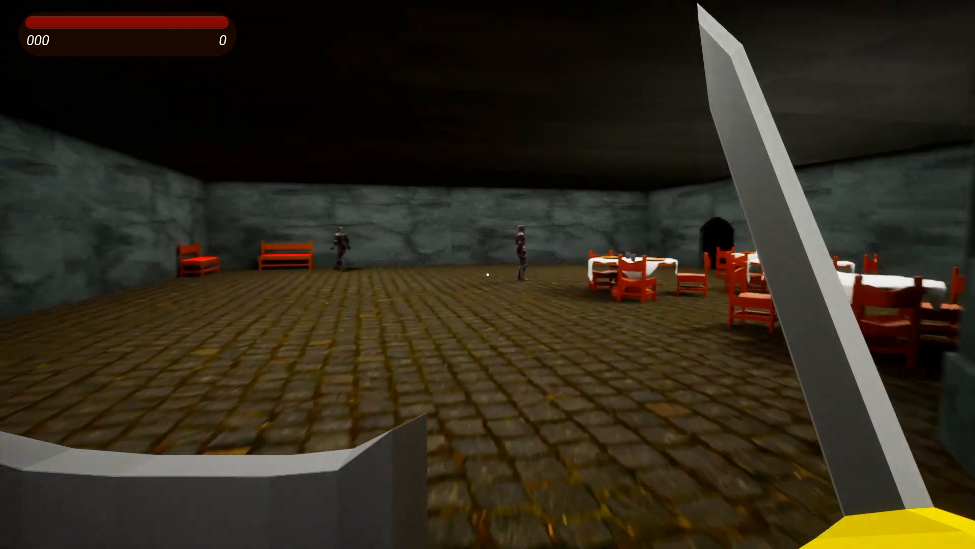
Approach and attack the knights with sword and shield to test their death animations, and end the play session
{"action": "key", "text": "w"}
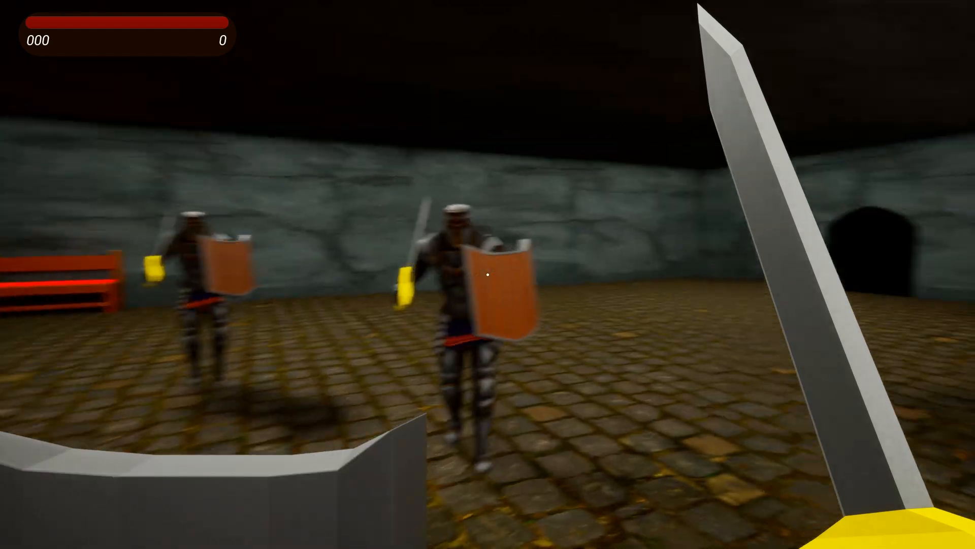
{"action": "left_click", "coordinate": [488, 275]}
{"action": "right_click", "coordinate": [488, 275]}
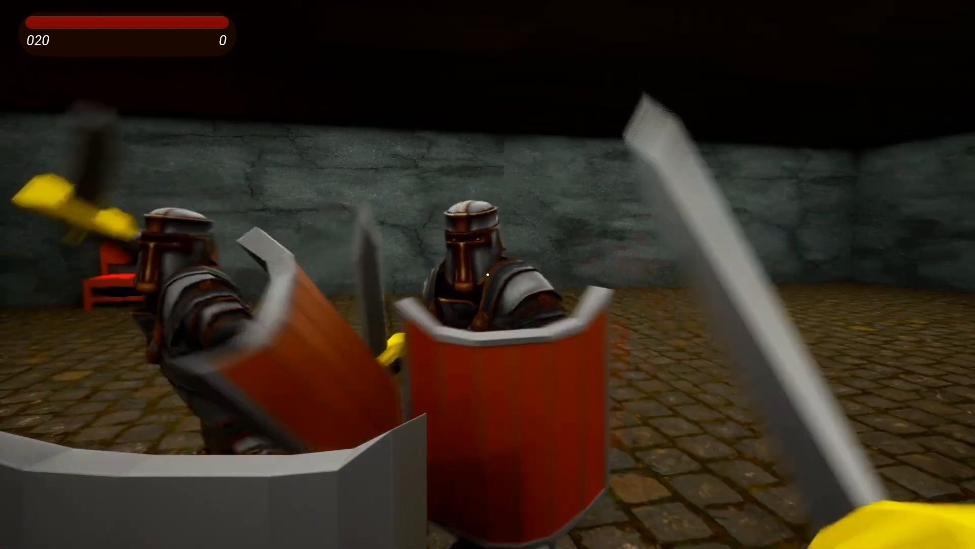
{"action": "right_click", "coordinate": [487, 274]}
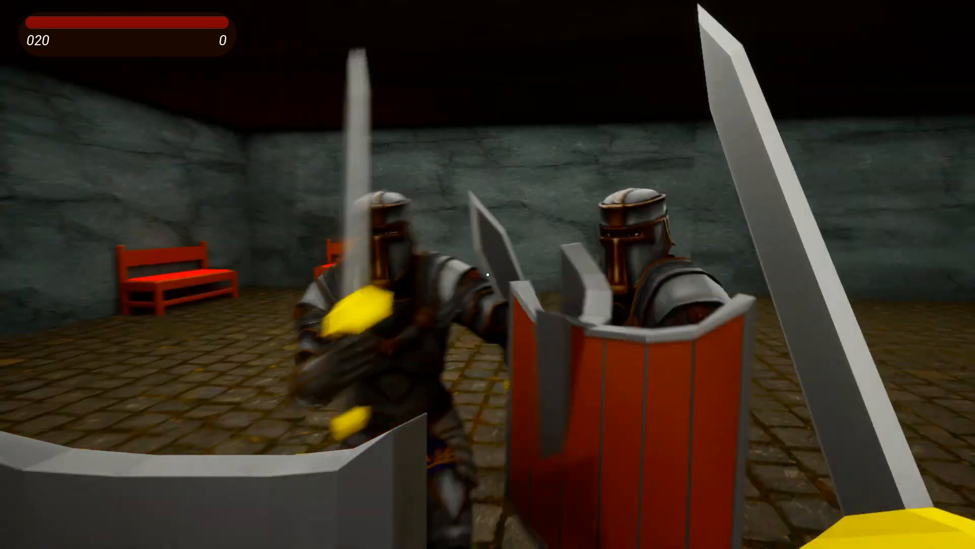
{"action": "right_click", "coordinate": [488, 274]}
{"action": "left_click", "coordinate": [487, 275]}
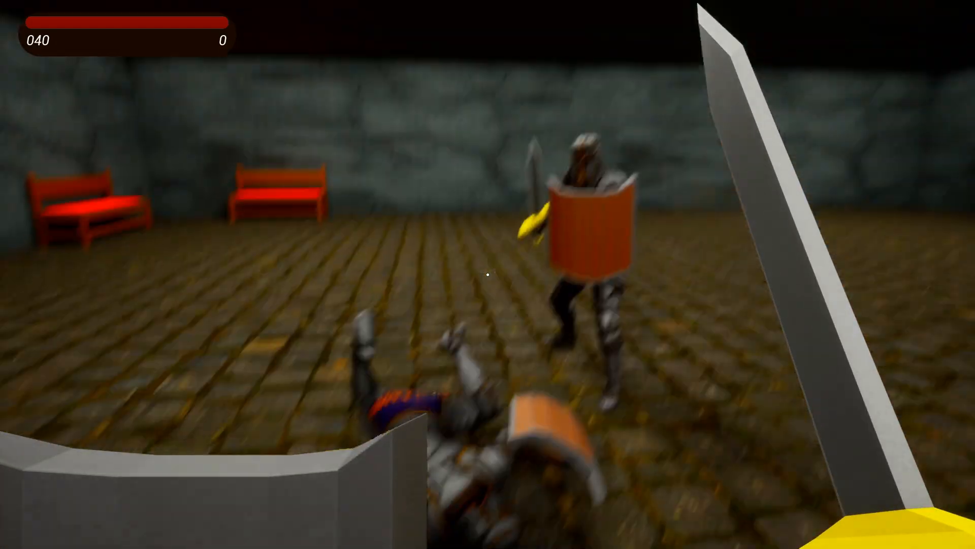
{"action": "key", "text": "s"}
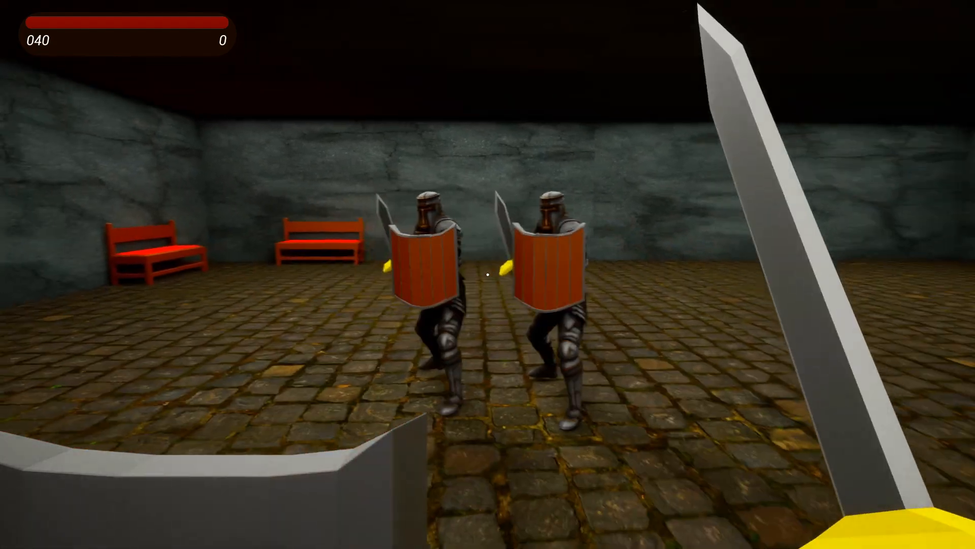
{"action": "key", "text": "Escape"}
{"action": "key", "text": "F11"}
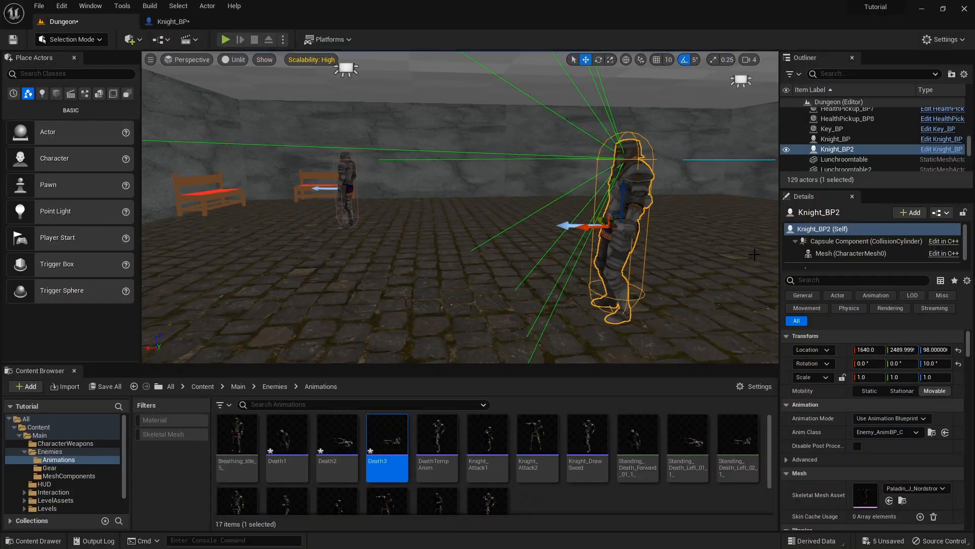
Open the Death1 montage docked beside Knight_BP, disable Enable Auto Blend Out, and save the montage
{"action": "left_click", "coordinate": [296, 445]}
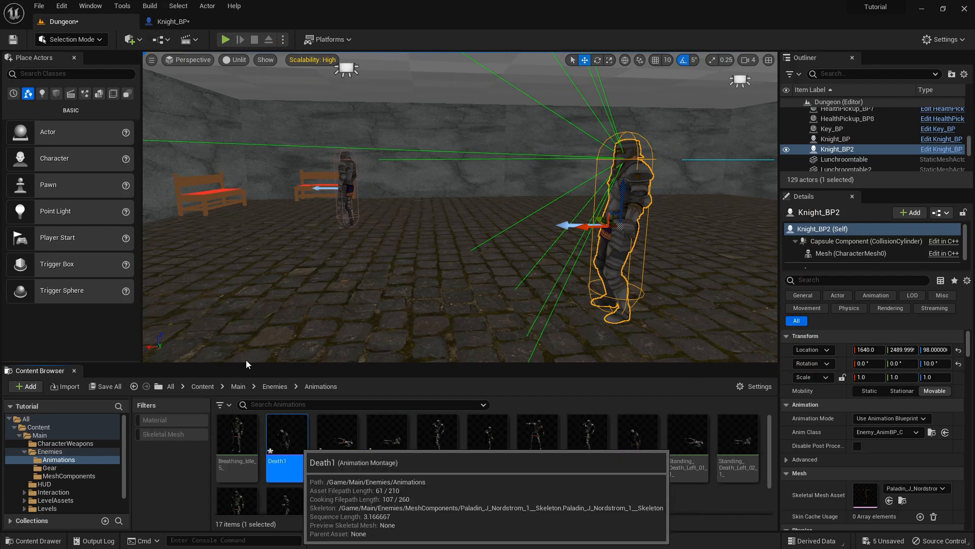
{"action": "double_click", "coordinate": [307, 455]}
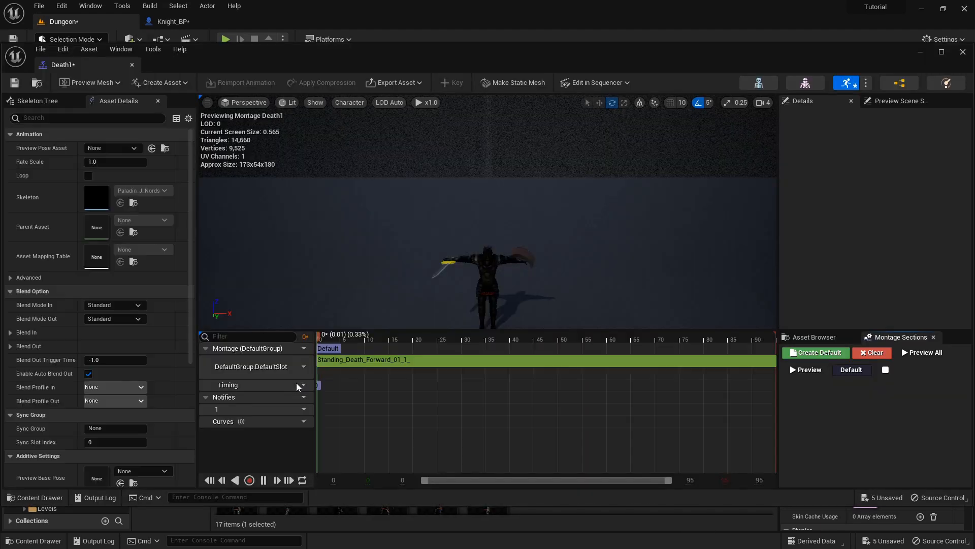
{"action": "left_click_drag", "start_coordinate": [63, 65], "coordinate": [275, 20]}
{"action": "left_click", "coordinate": [61, 22]}
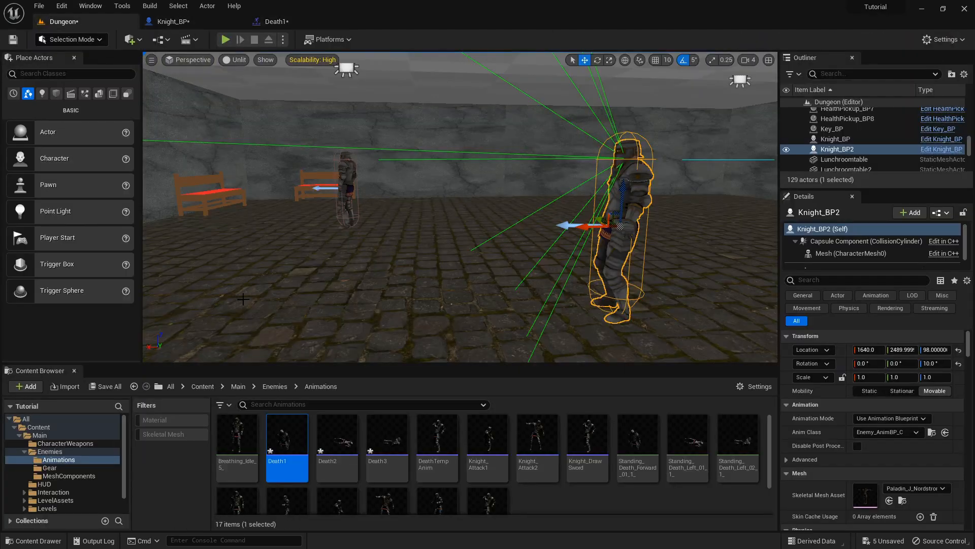
{"action": "double_click", "coordinate": [330, 430]}
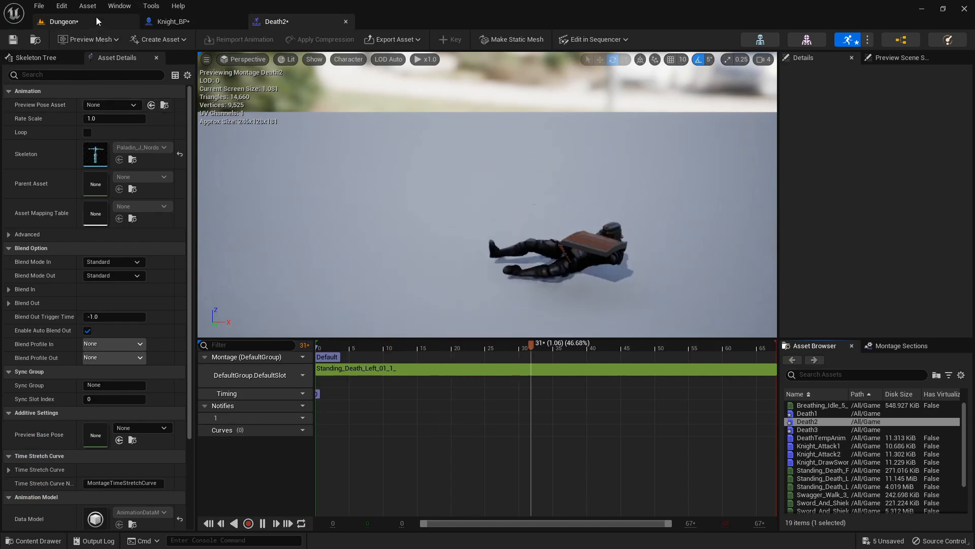
{"action": "double_click", "coordinate": [816, 414]}
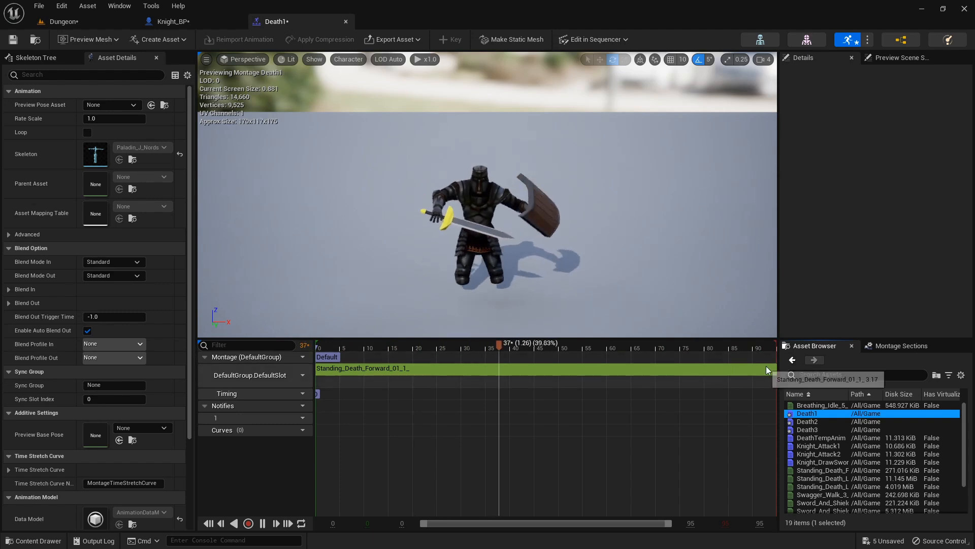
{"action": "left_click", "coordinate": [87, 330]}
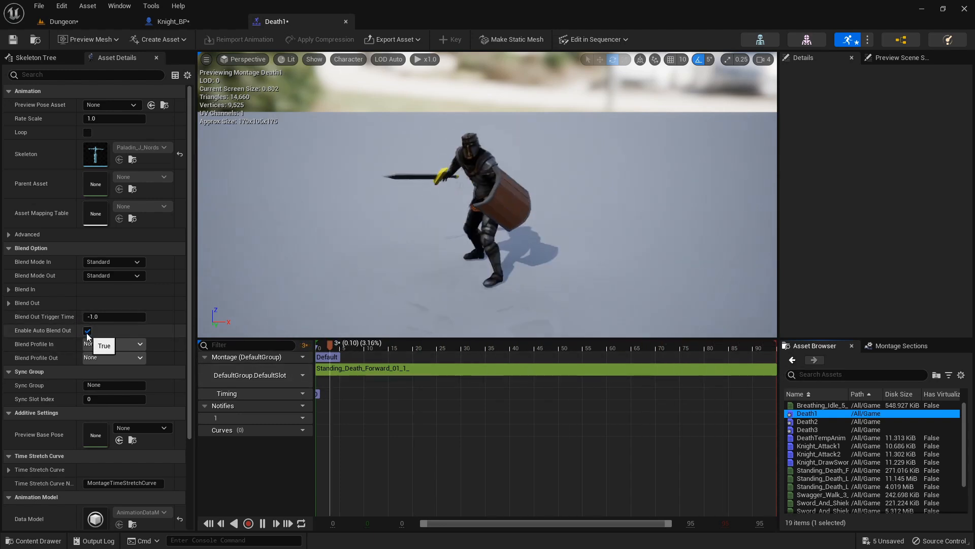
{"action": "key", "text": "ctrl+s"}
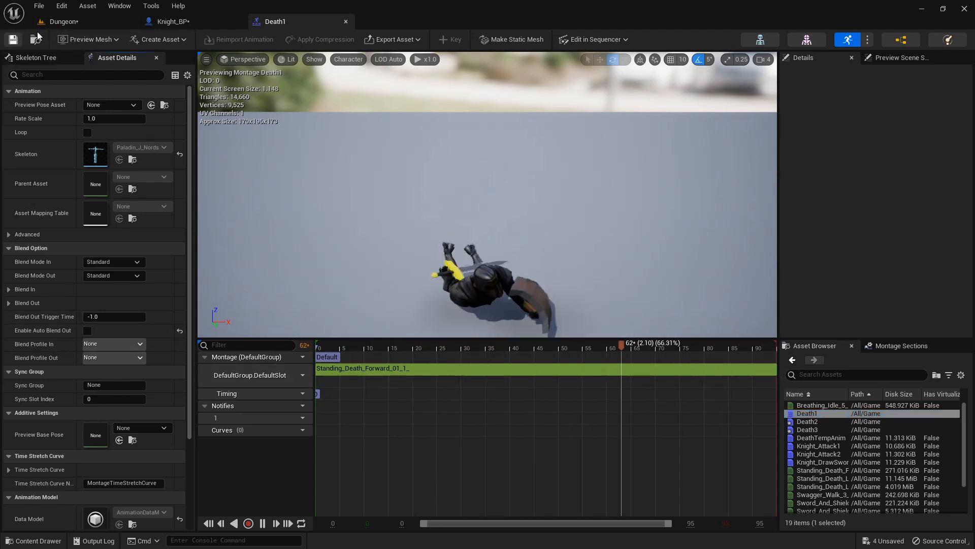
Disable Enable Auto Blend Out in the Death2 and Death3 montages and save Death3
{"action": "double_click", "coordinate": [808, 421]}
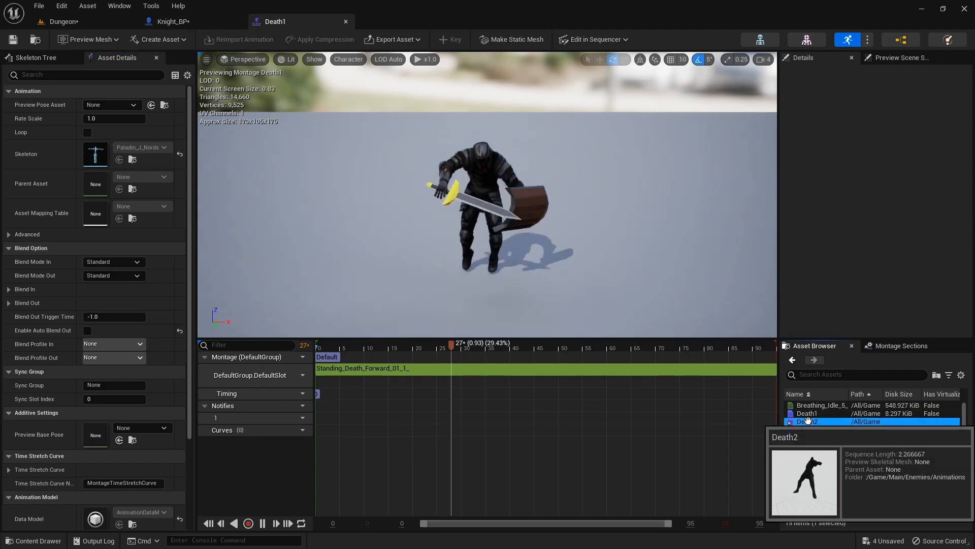
{"action": "left_click", "coordinate": [88, 331]}
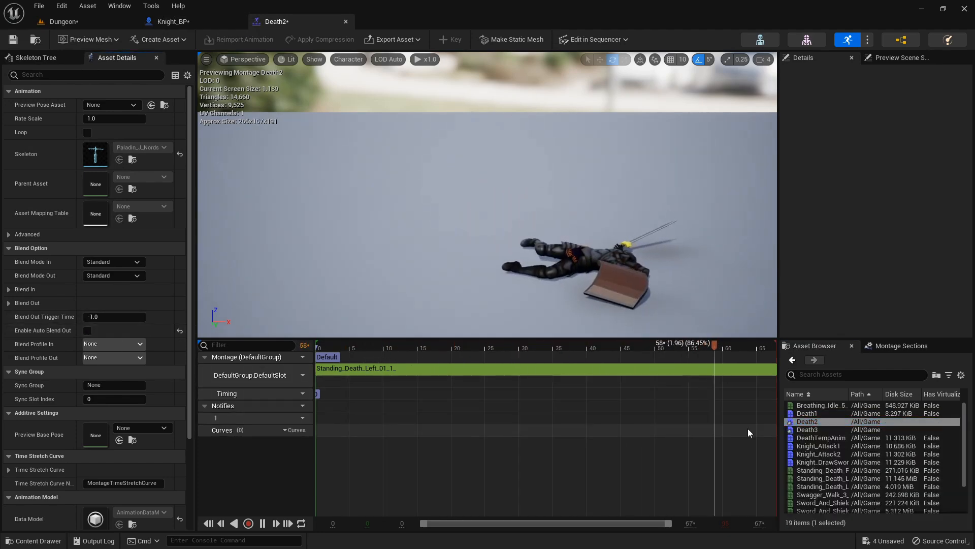
{"action": "left_click", "coordinate": [825, 436]}
{"action": "double_click", "coordinate": [820, 429]}
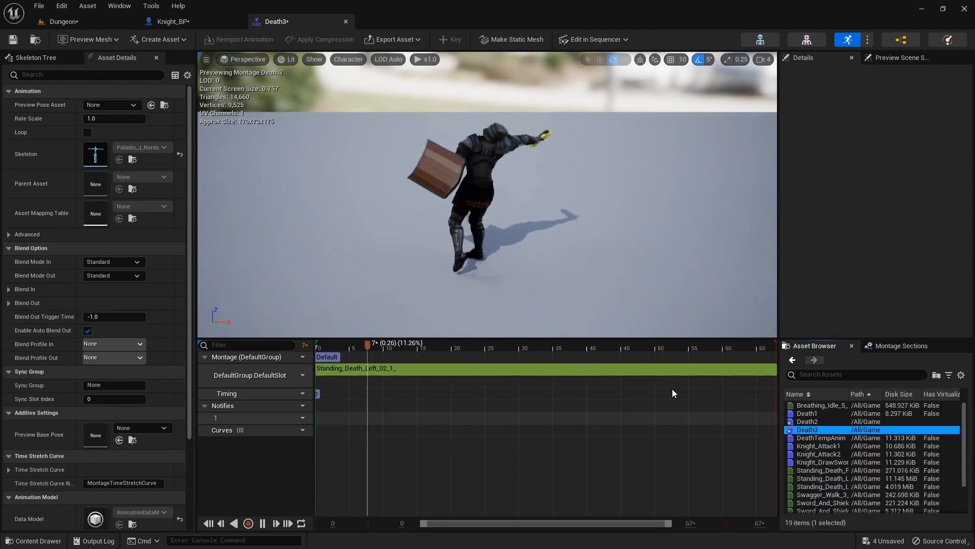
{"action": "left_click", "coordinate": [87, 331]}
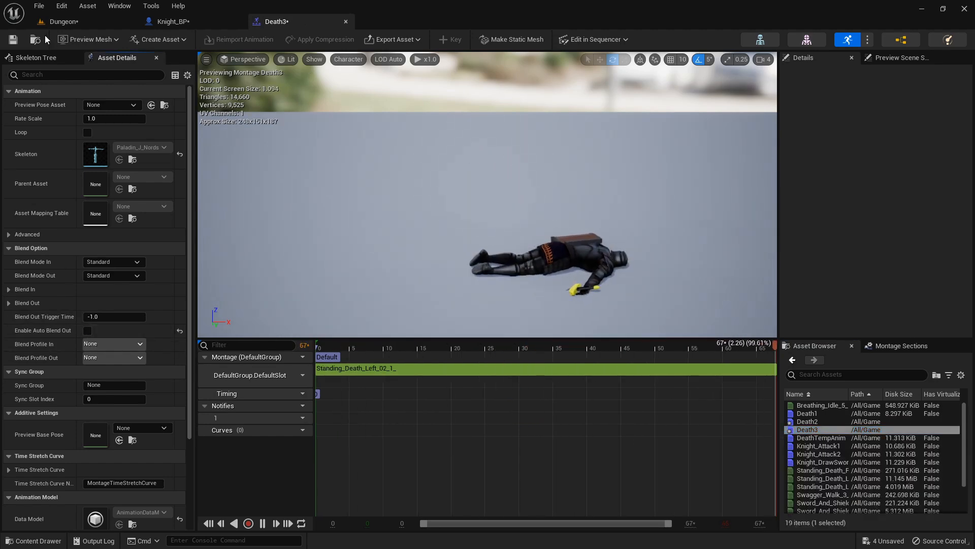
{"action": "left_click", "coordinate": [14, 40]}
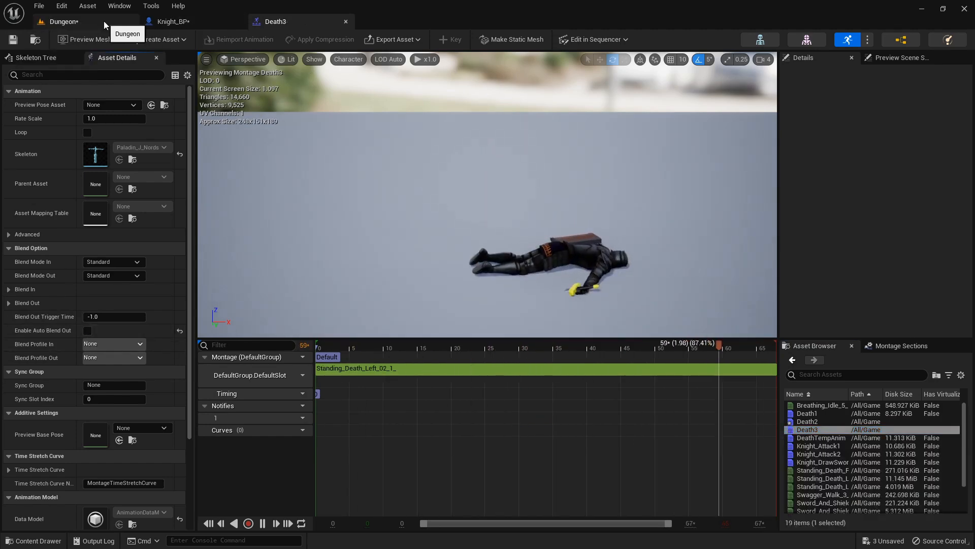
Return to the Dungeon level and save all remaining modified content, including Death2, Dungeon and Knight_BP
{"action": "left_click", "coordinate": [76, 21]}
{"action": "left_click", "coordinate": [106, 387]}
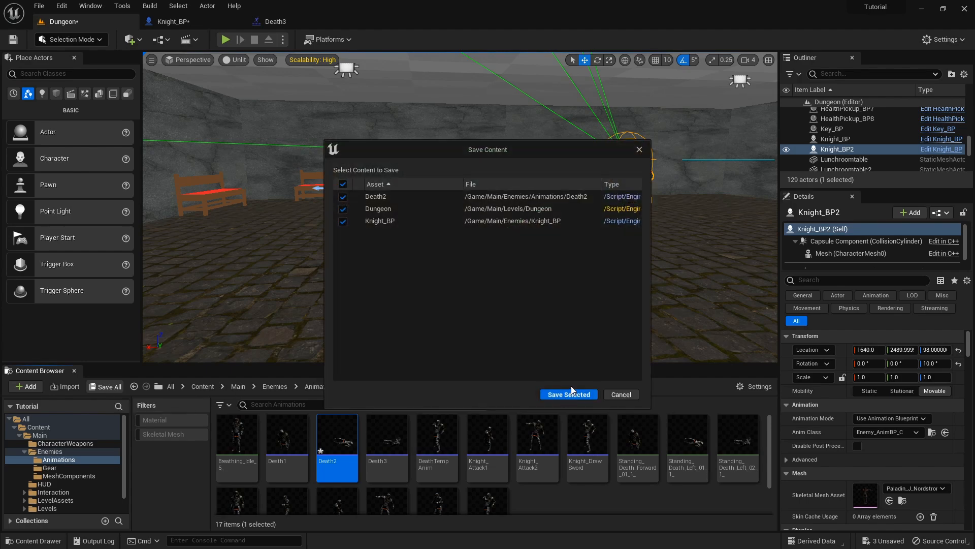
{"action": "left_click", "coordinate": [571, 393]}
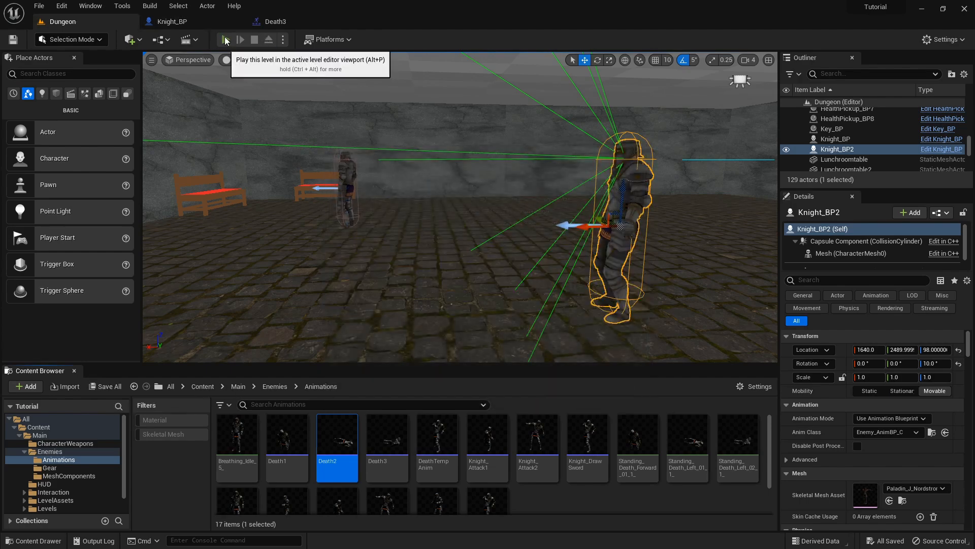
Play-test the Dungeon level and collect health pickup cups from the wooden table
{"action": "left_click", "coordinate": [225, 39]}
{"action": "key", "text": "w"}
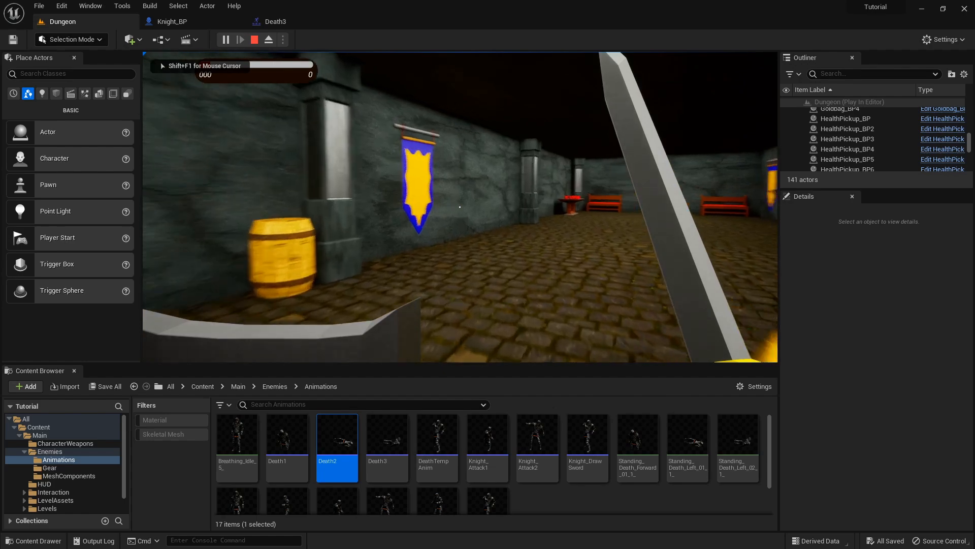
{"action": "key", "text": "w"}
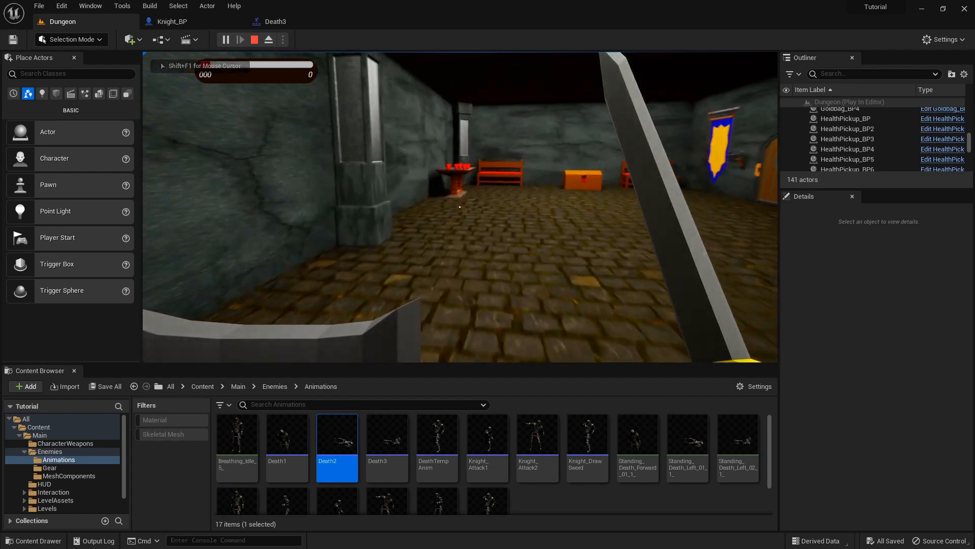
{"action": "key", "text": "w"}
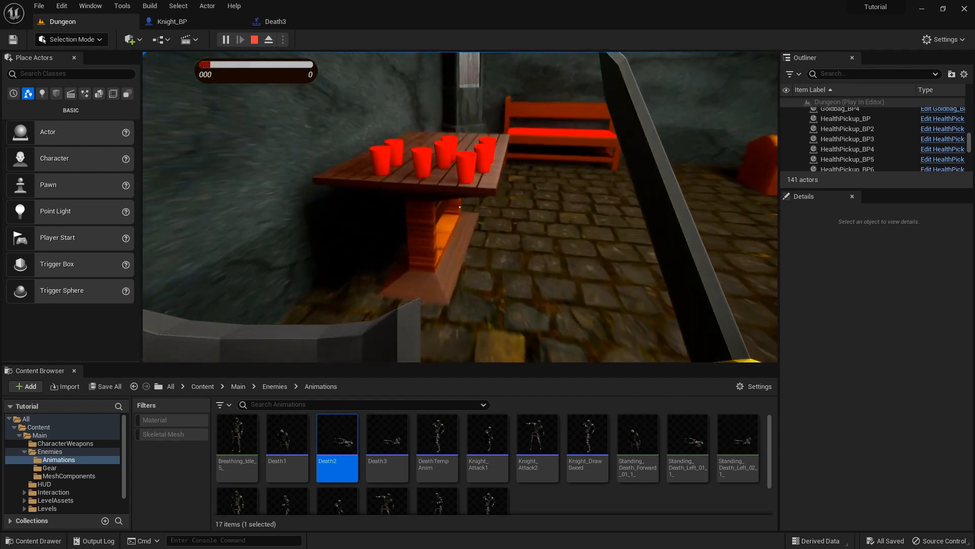
{"action": "key", "text": "w"}
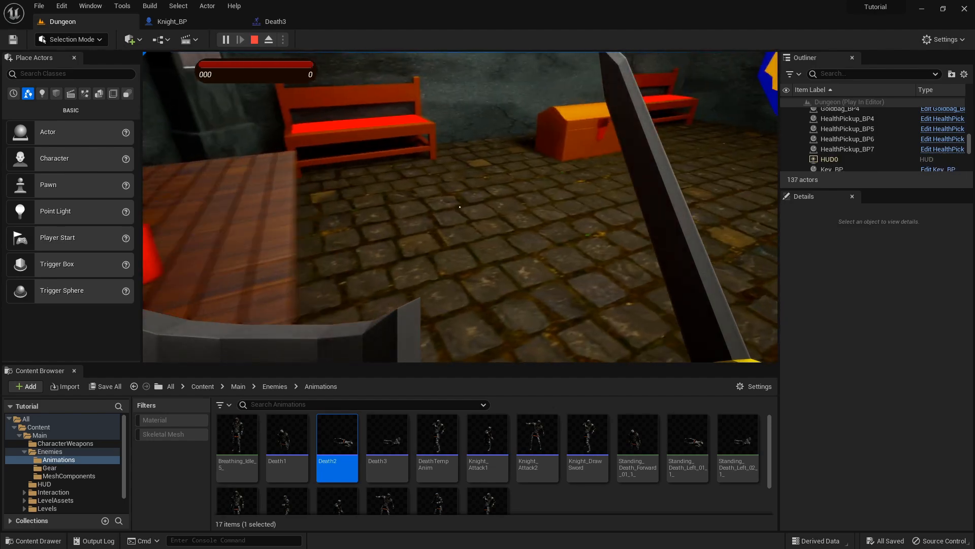
Open the treasure chest, take the key, and go through the locked door into the knights' room
{"action": "key", "text": "e"}
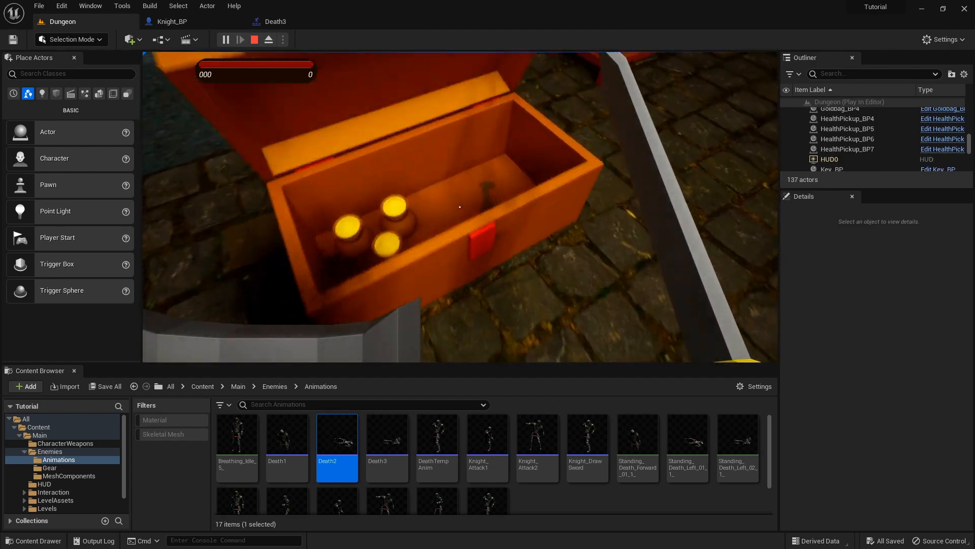
{"action": "key", "text": "e"}
{"action": "key", "text": "w"}
{"action": "key", "text": "e"}
{"action": "key", "text": "w"}
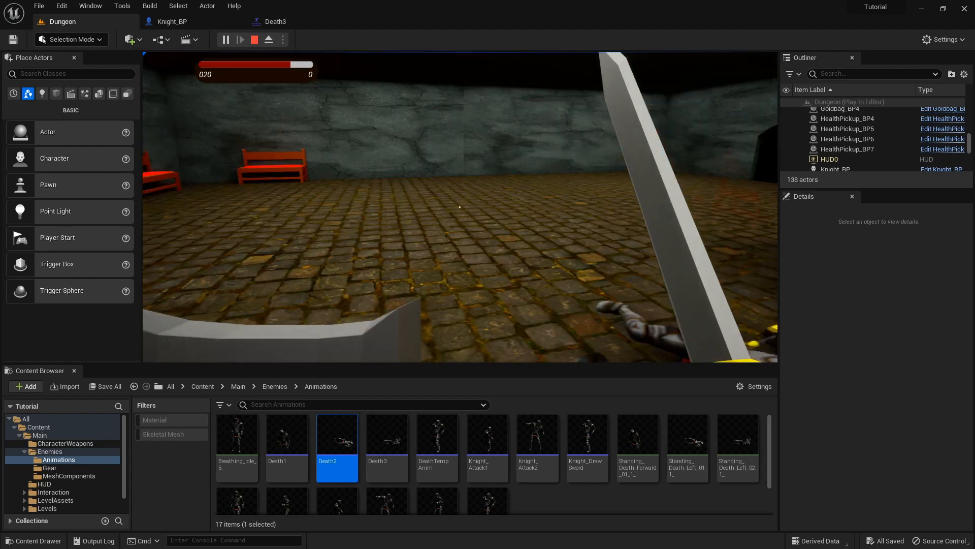
Attack the remaining knight, inspect both fallen knights' death poses, and end the play session
{"action": "key", "text": "w"}
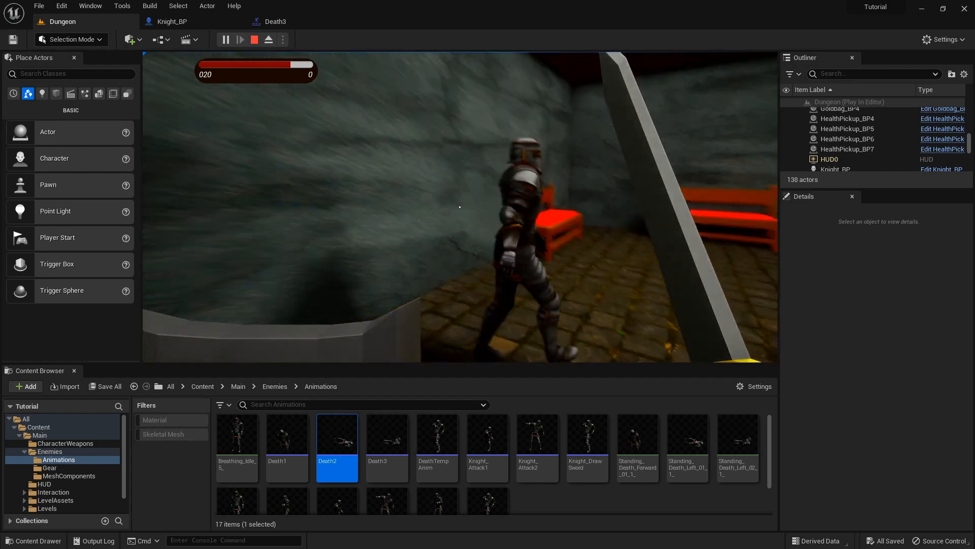
{"action": "left_click", "coordinate": [460, 207]}
{"action": "left_click", "coordinate": [460, 206]}
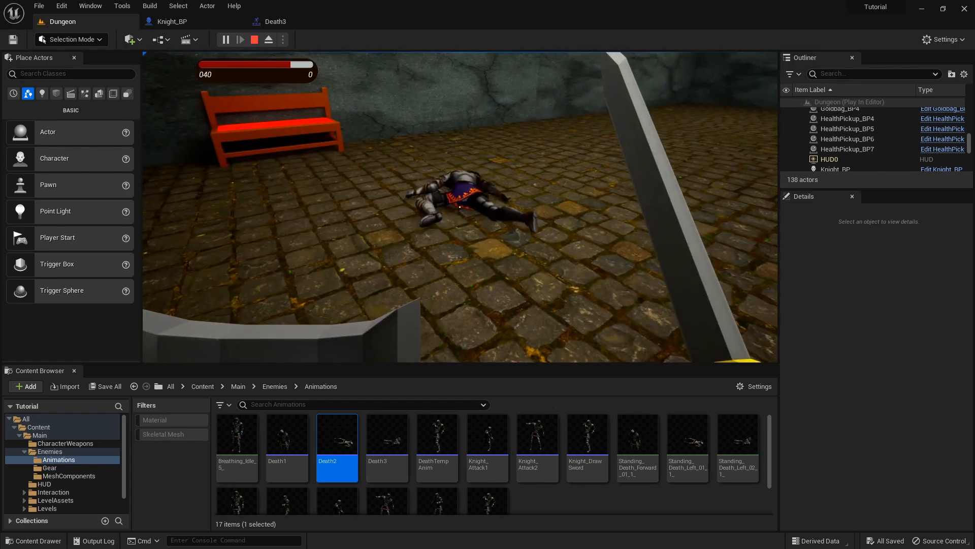
{"action": "key", "text": "a"}
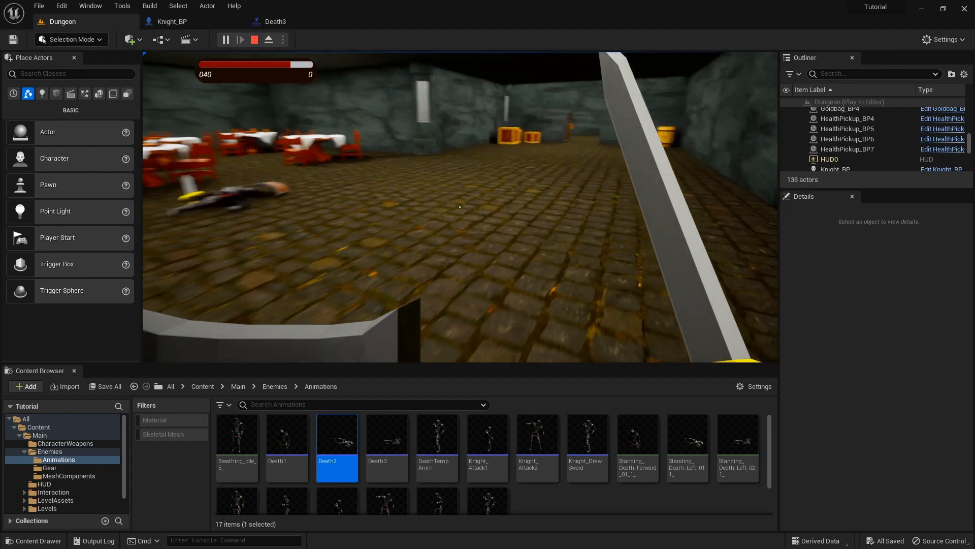
{"action": "key", "text": "w"}
{"action": "key", "text": "d"}
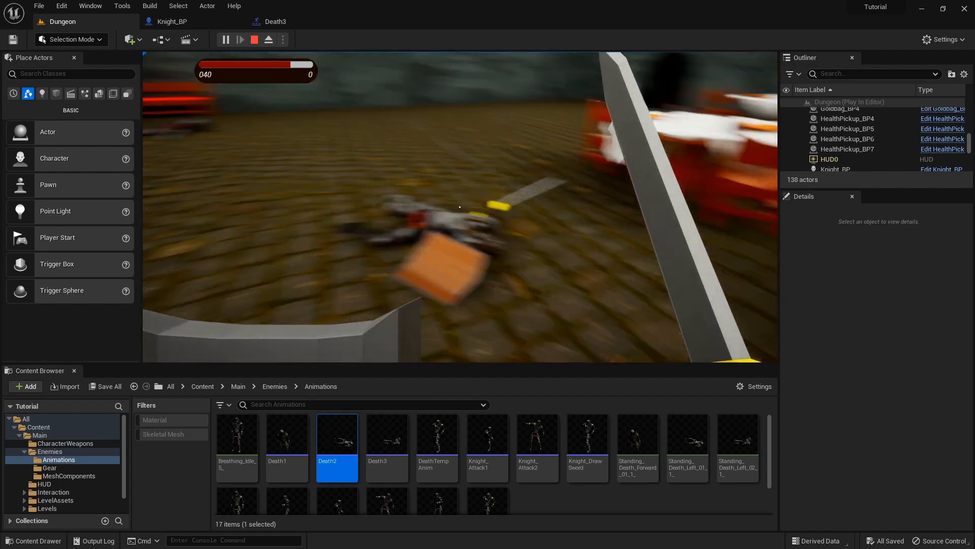
{"action": "key", "text": "s"}
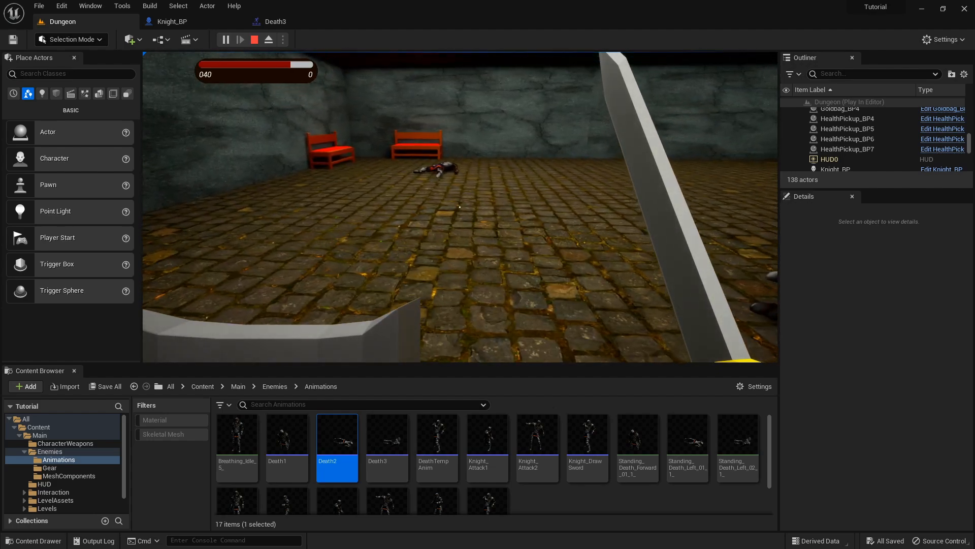
{"action": "key", "text": "Escape"}
Examine the damage, Spawning Gear, and Chase and Attack logic in Knight_BP's Event Graph
{"action": "left_click", "coordinate": [203, 22]}
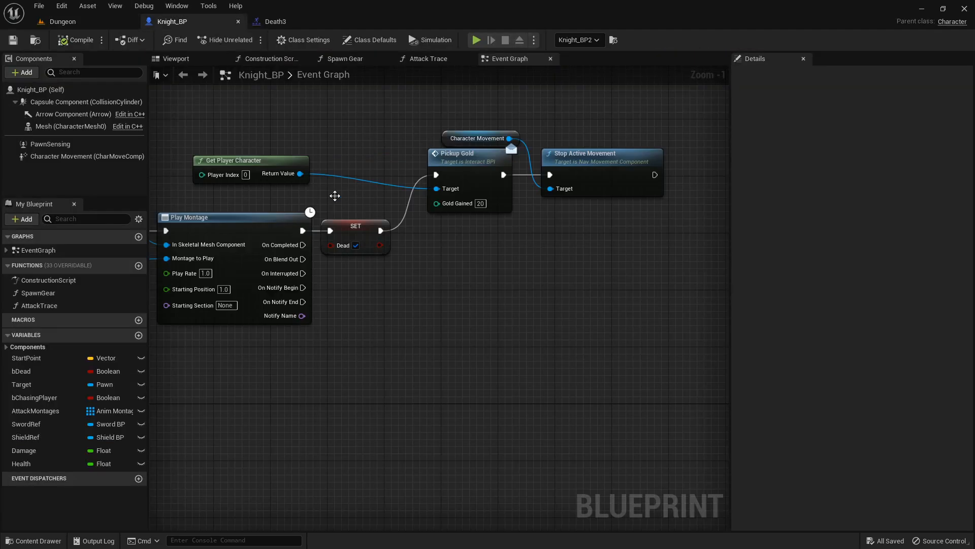
{"action": "right_click_drag", "start_coordinate": [349, 198], "coordinate": [634, 212]}
{"action": "scroll", "coordinate": [302, 185], "scroll_direction": "down", "scroll_amount": 1}
{"action": "right_click_drag", "start_coordinate": [302, 188], "coordinate": [515, 193]}
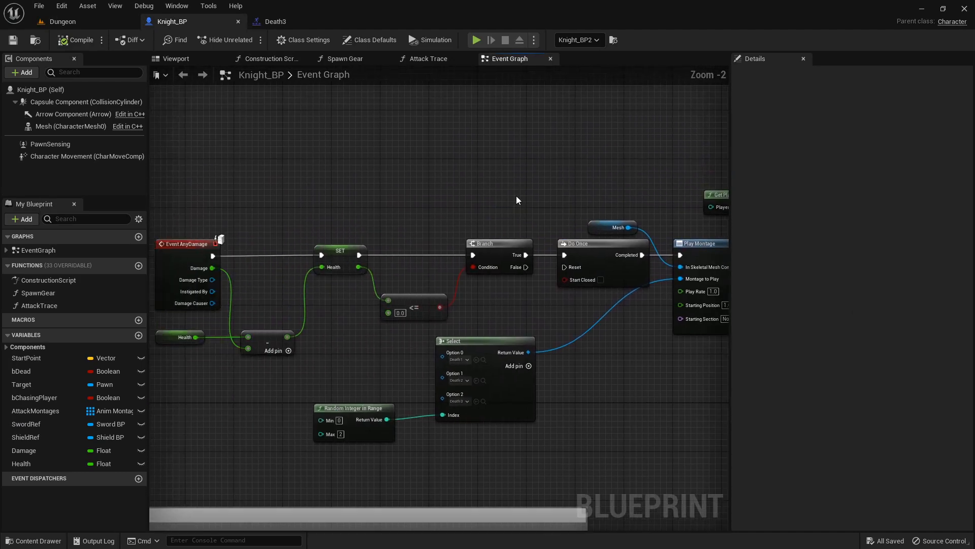
{"action": "right_click_drag", "start_coordinate": [243, 253], "coordinate": [256, 208]}
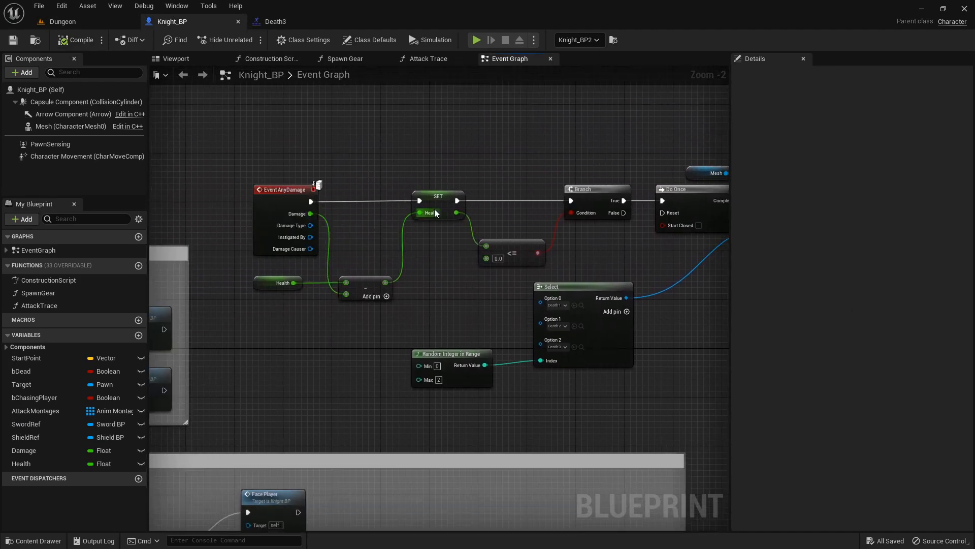
{"action": "right_click_drag", "start_coordinate": [434, 209], "coordinate": [309, 199]}
{"action": "scroll", "coordinate": [550, 263], "scroll_direction": "down", "scroll_amount": 4}
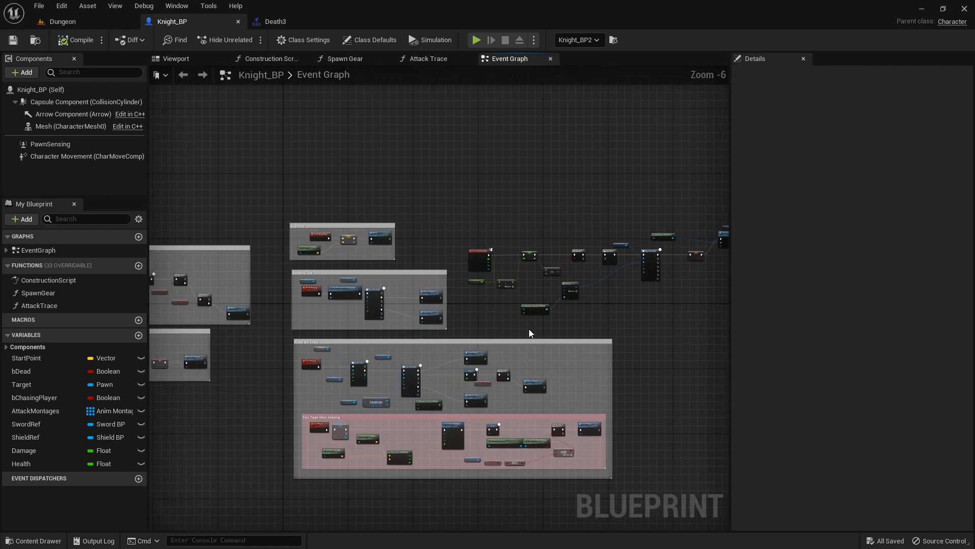
{"action": "scroll", "coordinate": [301, 358], "scroll_direction": "up", "scroll_amount": 5}
{"action": "scroll", "coordinate": [342, 381], "scroll_direction": "down", "scroll_amount": 2}
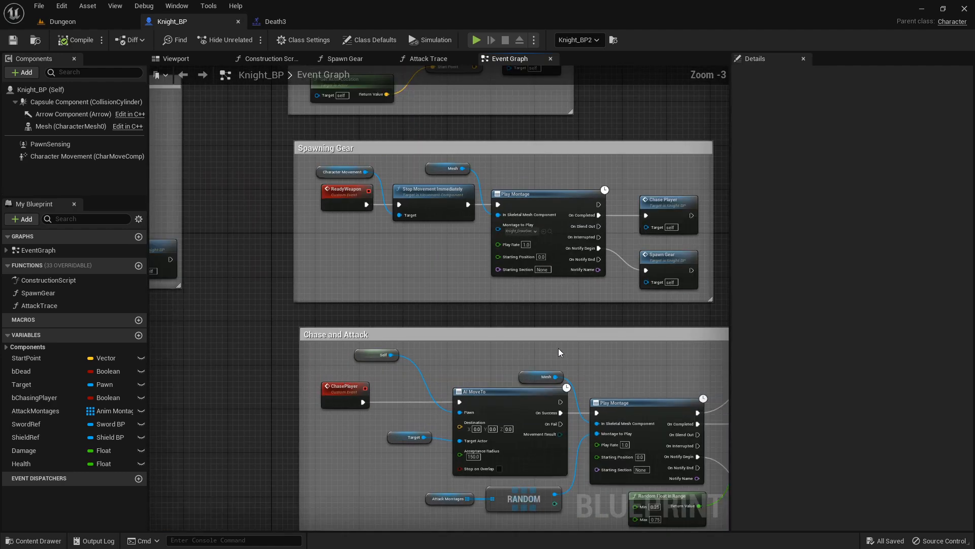
Add a Chase Player call to the False output of the Branch that checks Health after Event AnyDamage
{"action": "right_click_drag", "start_coordinate": [726, 338], "coordinate": [387, 325]}
{"action": "right_click_drag", "start_coordinate": [543, 271], "coordinate": [311, 301]}
{"action": "right_click_drag", "start_coordinate": [565, 252], "coordinate": [368, 283]}
{"action": "right_click_drag", "start_coordinate": [333, 156], "coordinate": [375, 192]}
{"action": "left_click_drag", "start_coordinate": [373, 200], "coordinate": [442, 314]}
{"action": "type", "text": "chase"}
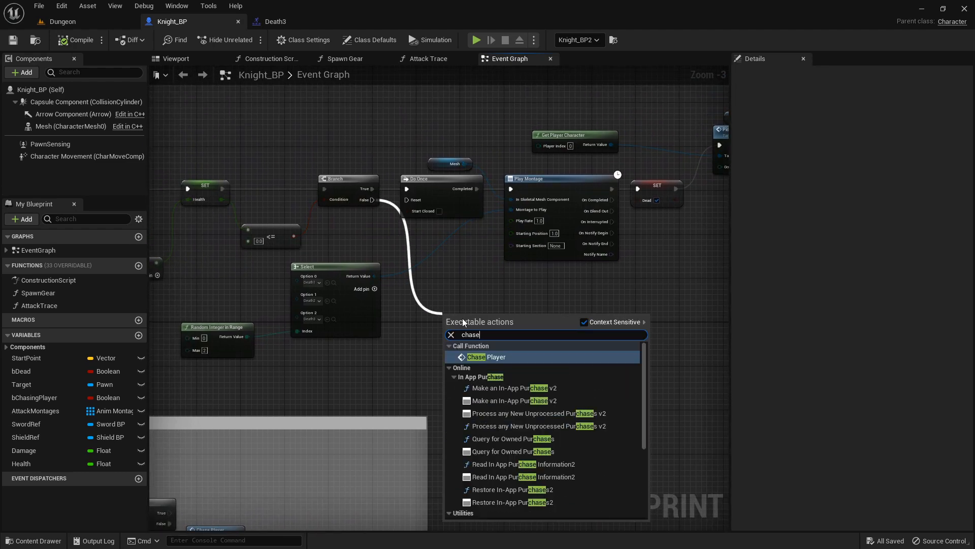
{"action": "left_click", "coordinate": [518, 358]}
Review the ChasePlayer event in the Chase and Attack section and return to the new Chase Player call
{"action": "scroll", "coordinate": [318, 391], "scroll_direction": "down", "scroll_amount": 3}
{"action": "right_click_drag", "start_coordinate": [318, 391], "coordinate": [643, 331]}
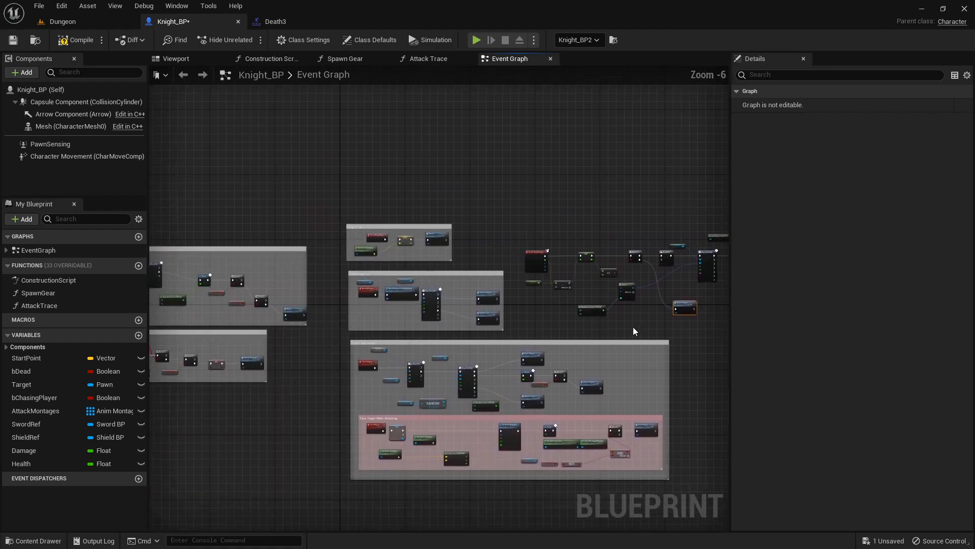
{"action": "scroll", "coordinate": [393, 397], "scroll_direction": "up", "scroll_amount": 6}
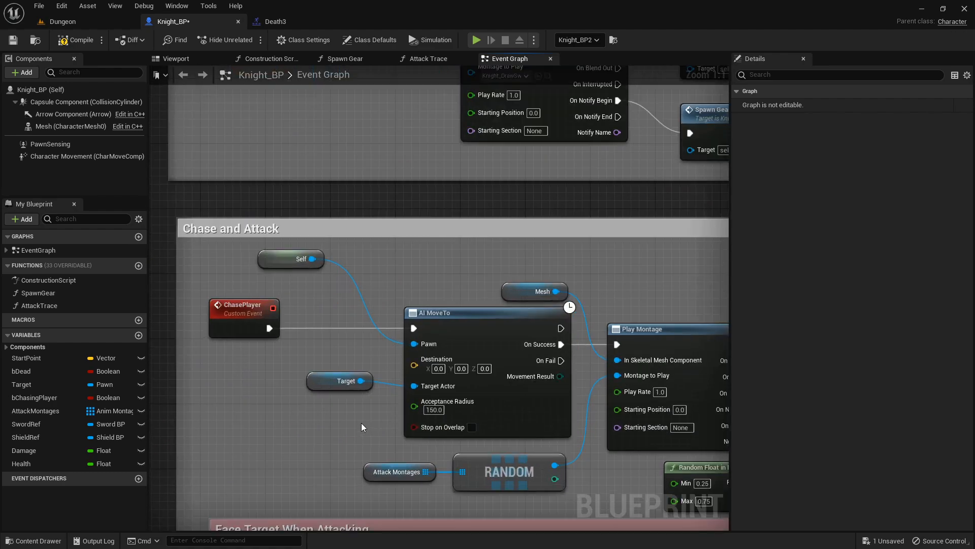
{"action": "scroll", "coordinate": [362, 423], "scroll_direction": "down", "scroll_amount": 3}
{"action": "scroll", "coordinate": [369, 409], "scroll_direction": "down", "scroll_amount": 1}
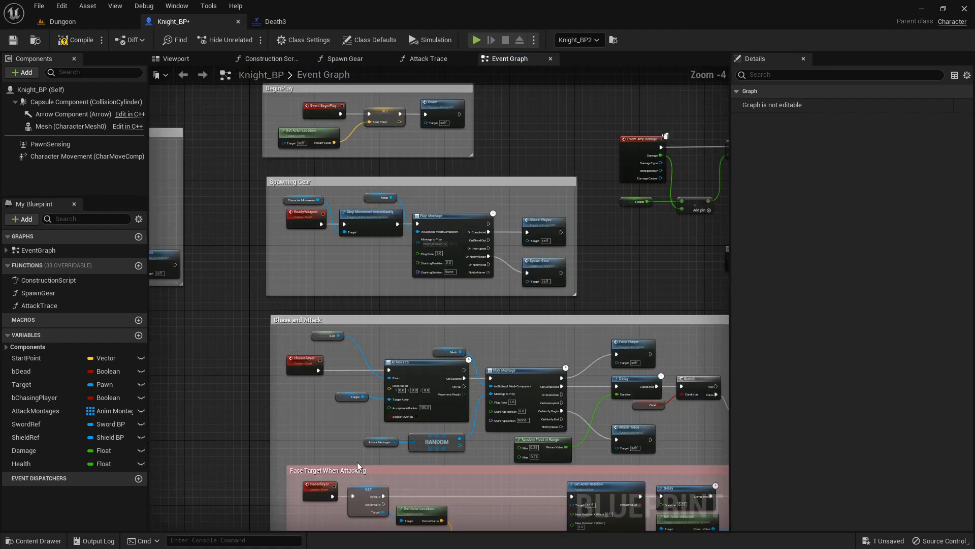
{"action": "right_click_drag", "start_coordinate": [591, 325], "coordinate": [433, 337]}
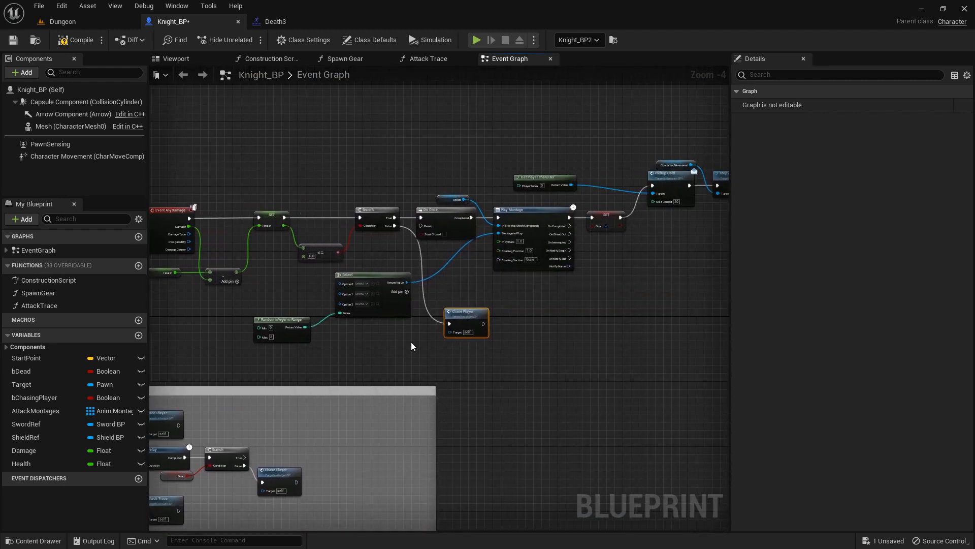
{"action": "scroll", "coordinate": [422, 350], "scroll_direction": "up", "scroll_amount": 4}
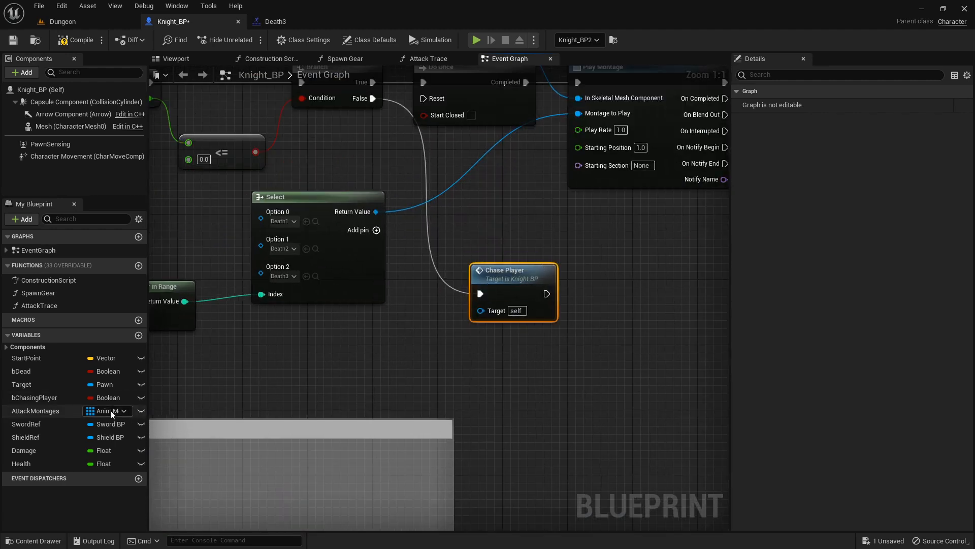
{"action": "left_click_drag", "start_coordinate": [23, 385], "coordinate": [326, 360]}
{"action": "left_click", "coordinate": [354, 382]}
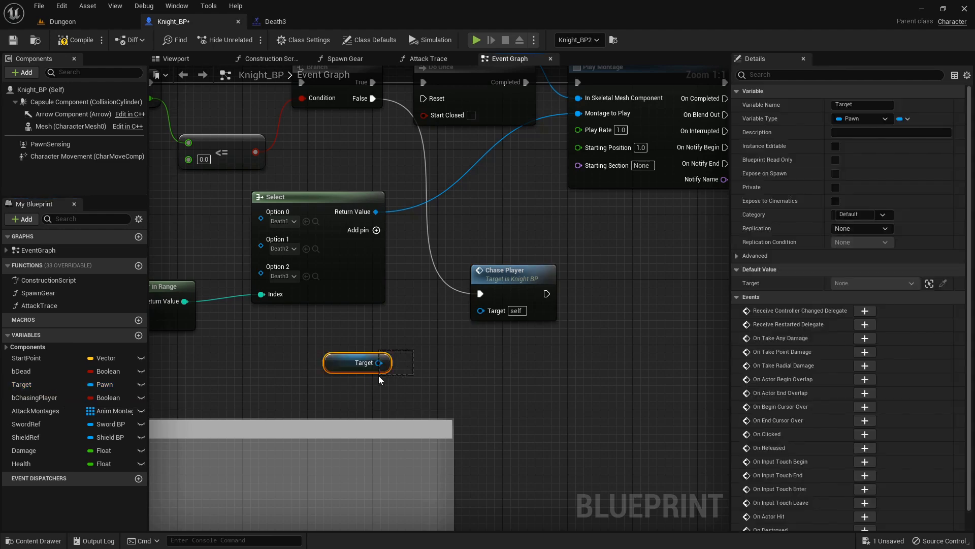
{"action": "key", "text": "Delete"}
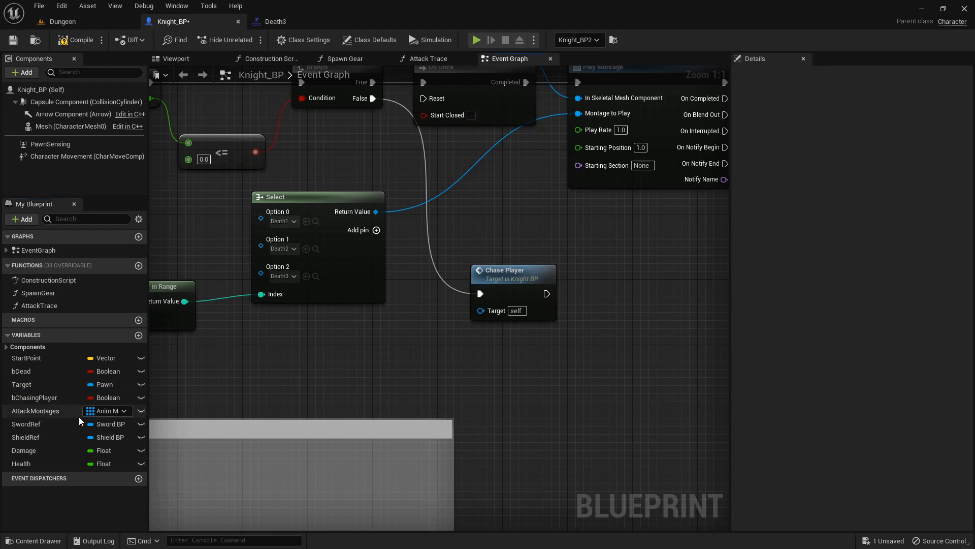
Add a Set Target node and a Get Player Character node near the new Chase Player call
{"action": "left_click_drag", "start_coordinate": [36, 385], "coordinate": [287, 343]}
{"action": "left_click", "coordinate": [335, 375]}
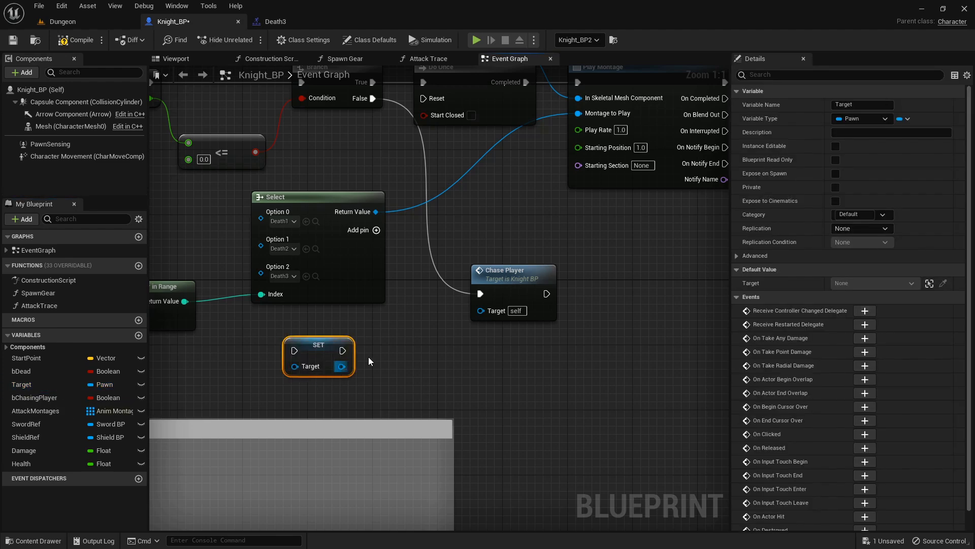
{"action": "right_click", "coordinate": [416, 312]}
{"action": "type", "text": "get pla"}
{"action": "type", "text": "yer chara"}
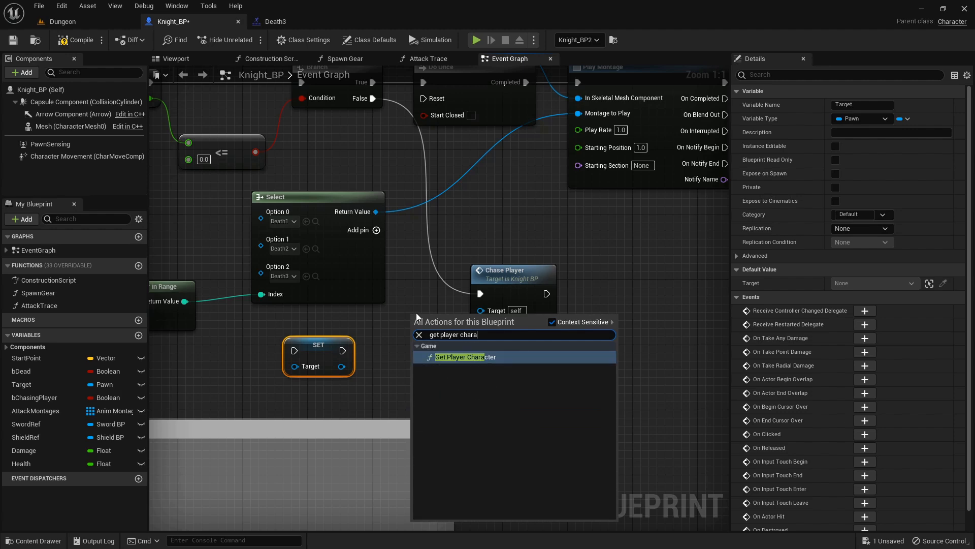
{"action": "key", "text": "Return"}
Feed Get Player Character into Set Target, insert that setter between the Branch's False output and Chase Player, and tidy the nodes
{"action": "left_click_drag", "start_coordinate": [442, 318], "coordinate": [220, 368]}
{"action": "left_click_drag", "start_coordinate": [304, 382], "coordinate": [359, 366]}
{"action": "mouse_move", "coordinate": [544, 293]}
{"action": "left_mouse_down", "text": "ctrl"}
{"action": "mouse_move", "coordinate": [353, 348]}
{"action": "mouse_move", "coordinate": [482, 356]}
{"action": "mouse_move", "coordinate": [543, 294]}
{"action": "left_mouse_up", "text": "ctrl"}
{"action": "left_click_drag", "start_coordinate": [388, 345], "coordinate": [503, 304]}
{"action": "left_click_drag", "start_coordinate": [578, 277], "coordinate": [602, 293]}
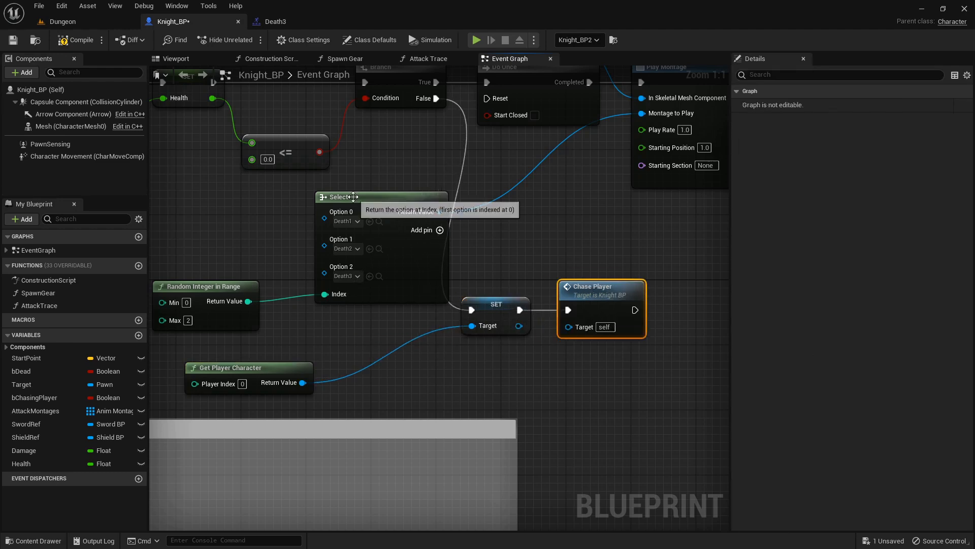
{"action": "left_click_drag", "start_coordinate": [299, 374], "coordinate": [388, 358]}
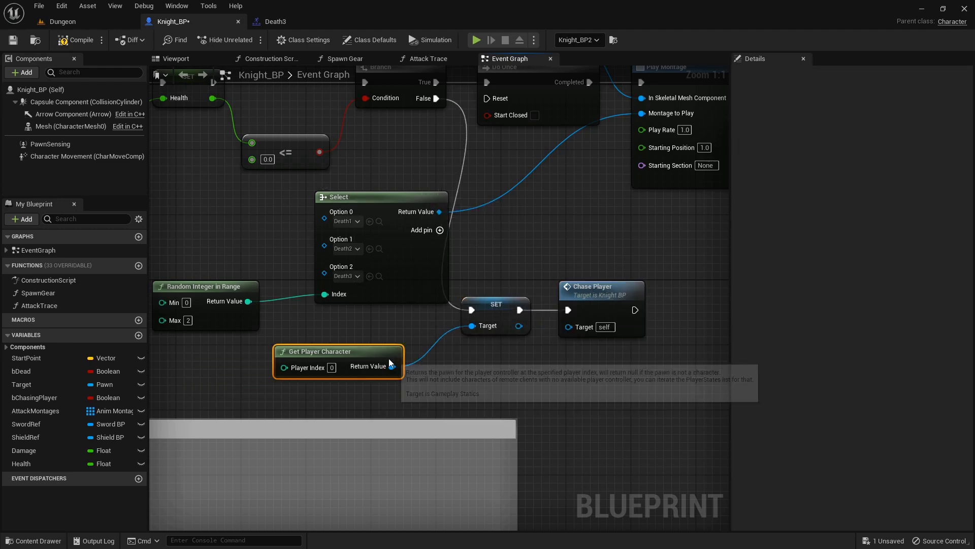
Start a play session in the Dungeon level and walk past the table with the cups to the chest
{"action": "left_click", "coordinate": [71, 21]}
{"action": "left_click", "coordinate": [225, 40]}
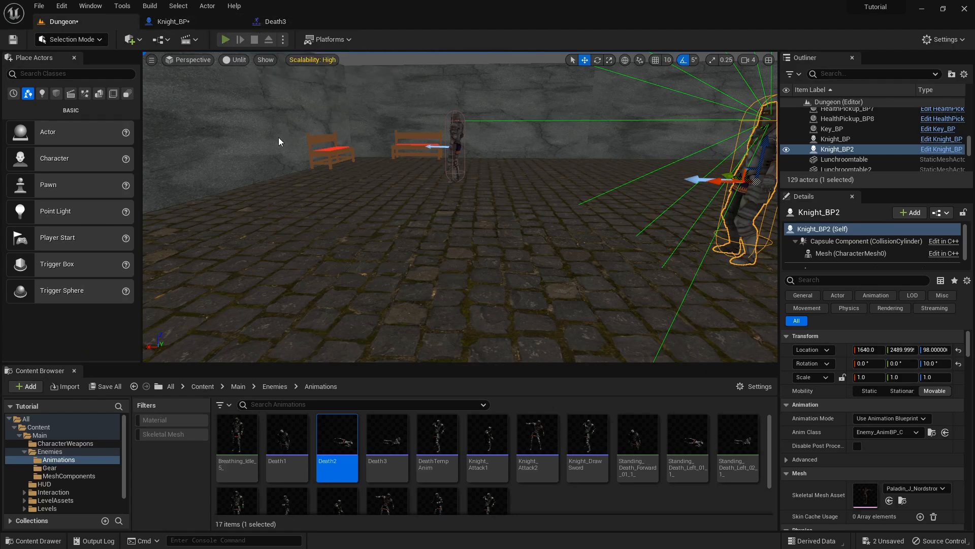
{"action": "key", "text": "w"}
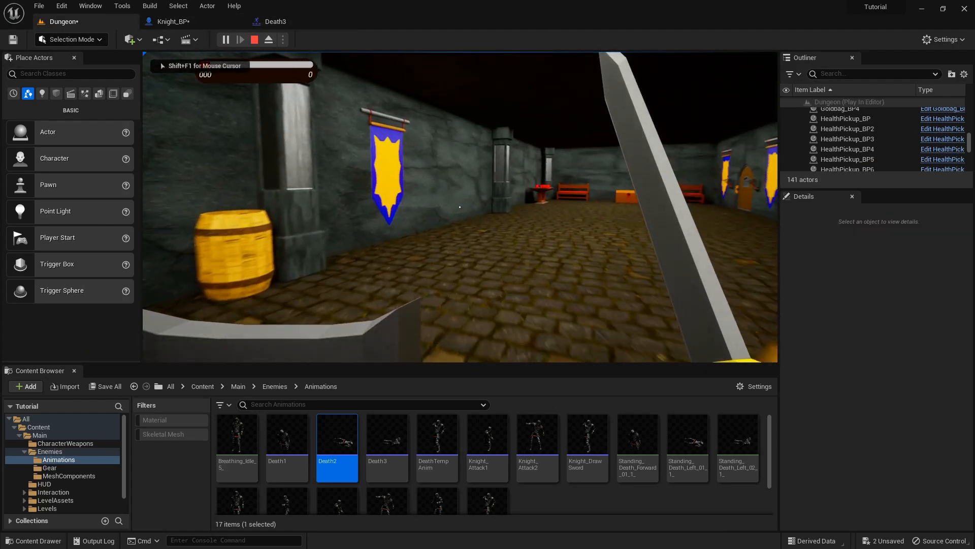
{"action": "key", "text": "w"}
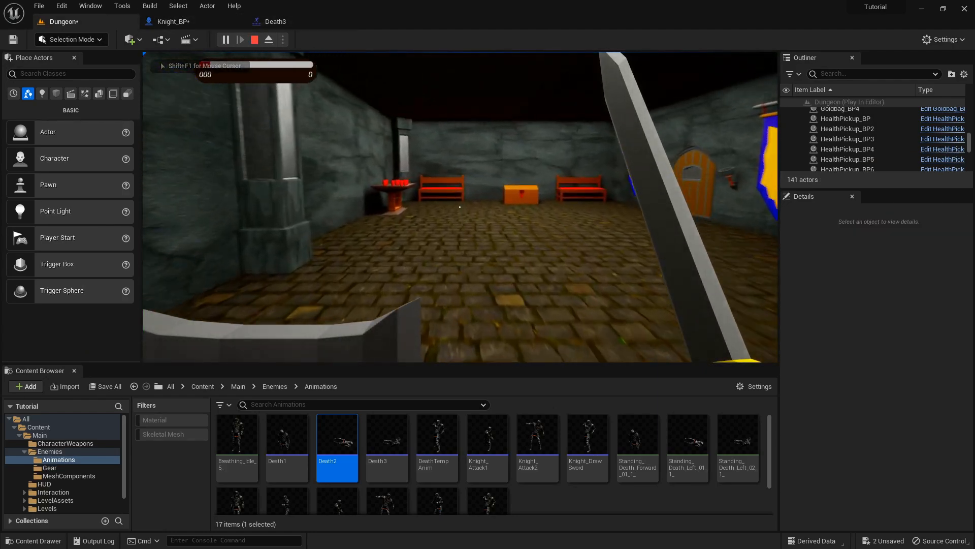
{"action": "key", "text": "w"}
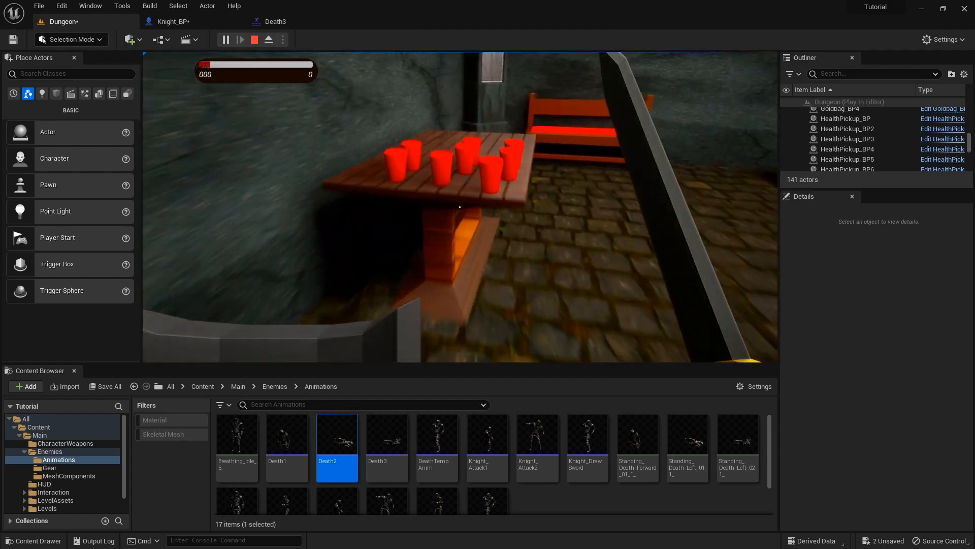
{"action": "key", "text": "w"}
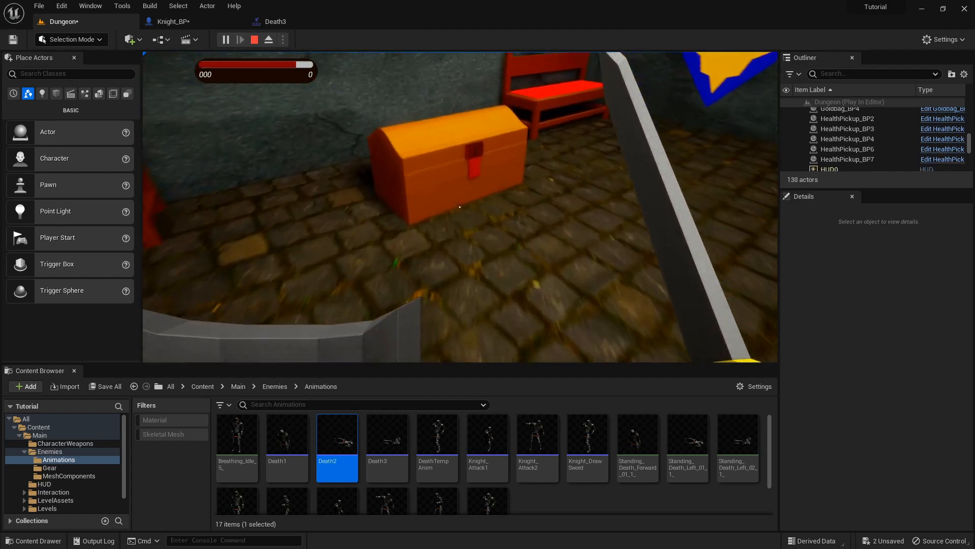
Open the chest, take its key, and unlock the door into the knights' room
{"action": "key", "text": "e"}
{"action": "key", "text": "e"}
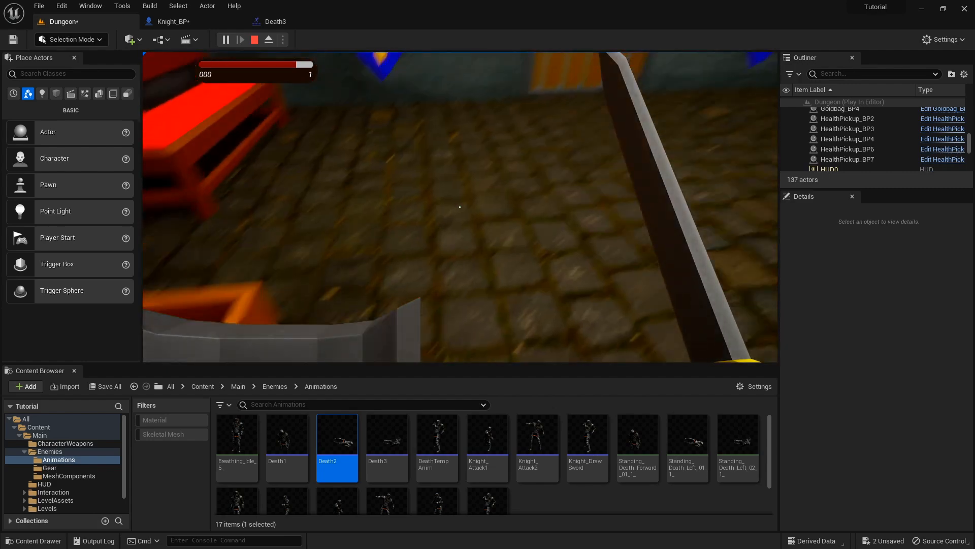
{"action": "key", "text": "w"}
{"action": "key", "text": "e"}
{"action": "key", "text": "w"}
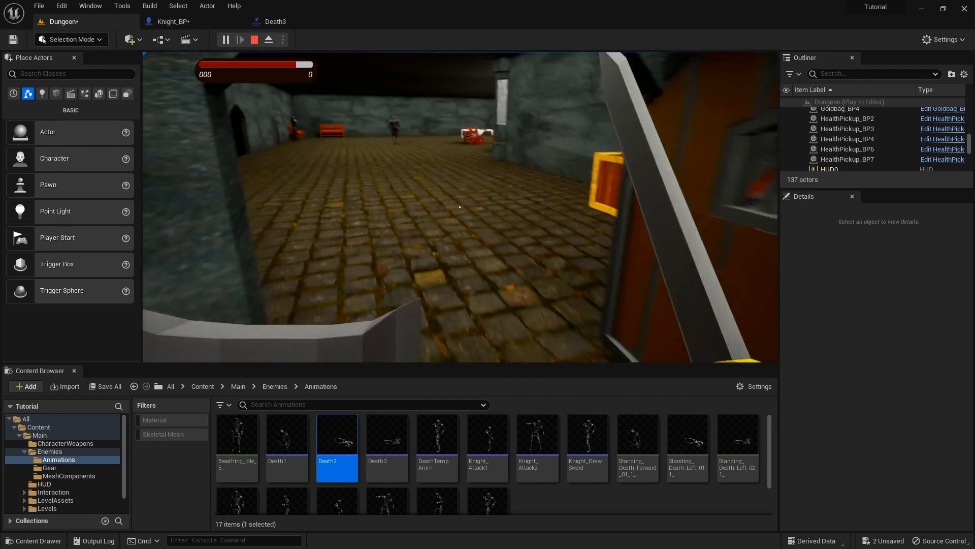
Approach a knight from behind to provoke it, and back away to test whether it chases the player
{"action": "key", "text": "w"}
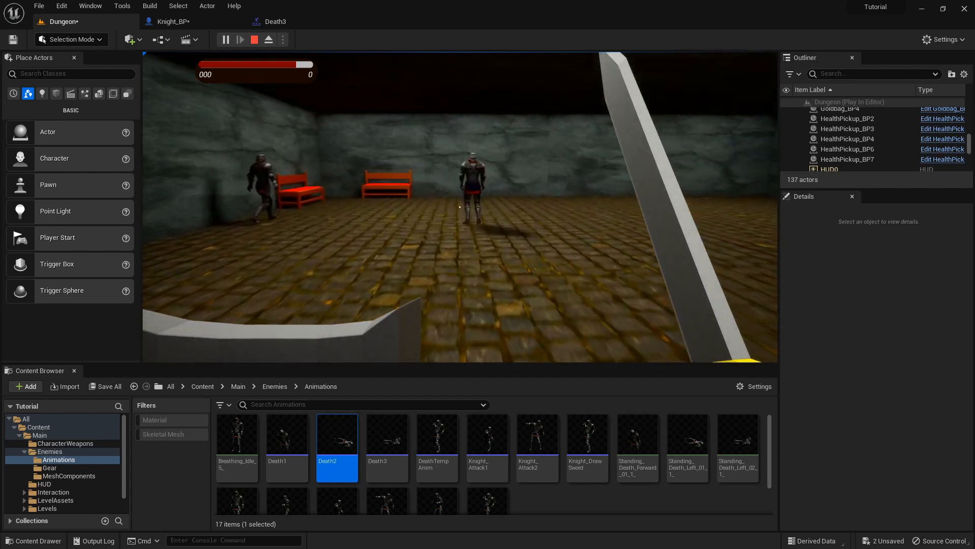
{"action": "key", "text": "w"}
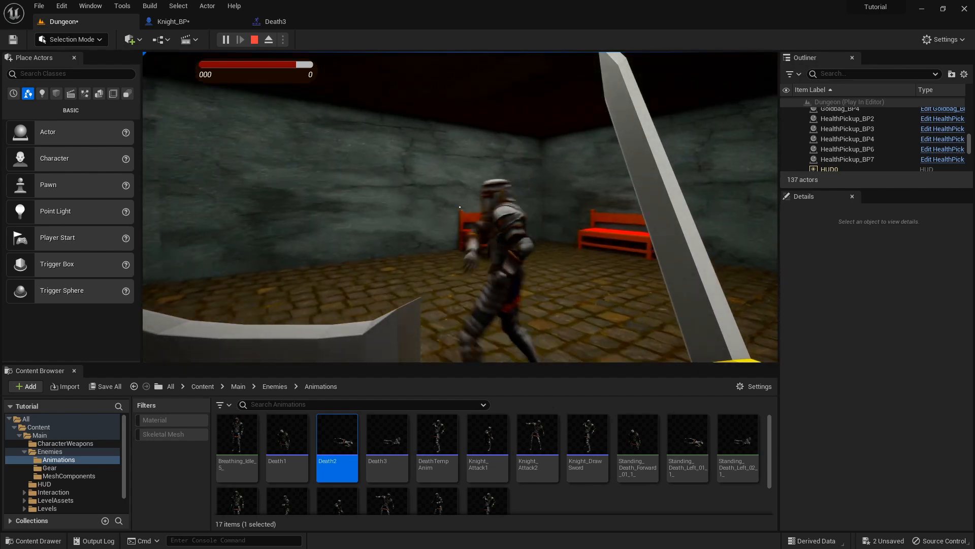
{"action": "key", "text": "w"}
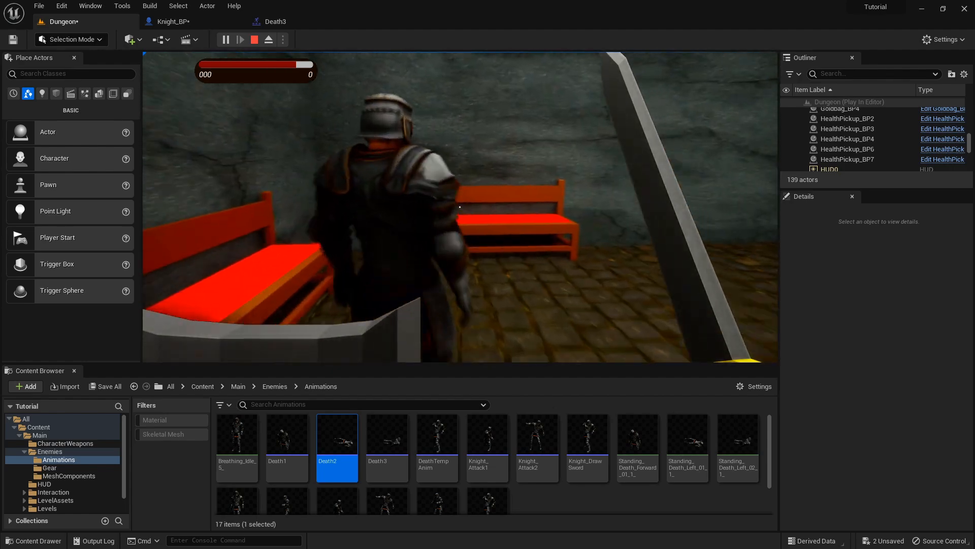
{"action": "key", "text": "s"}
{"action": "key", "text": "s"}
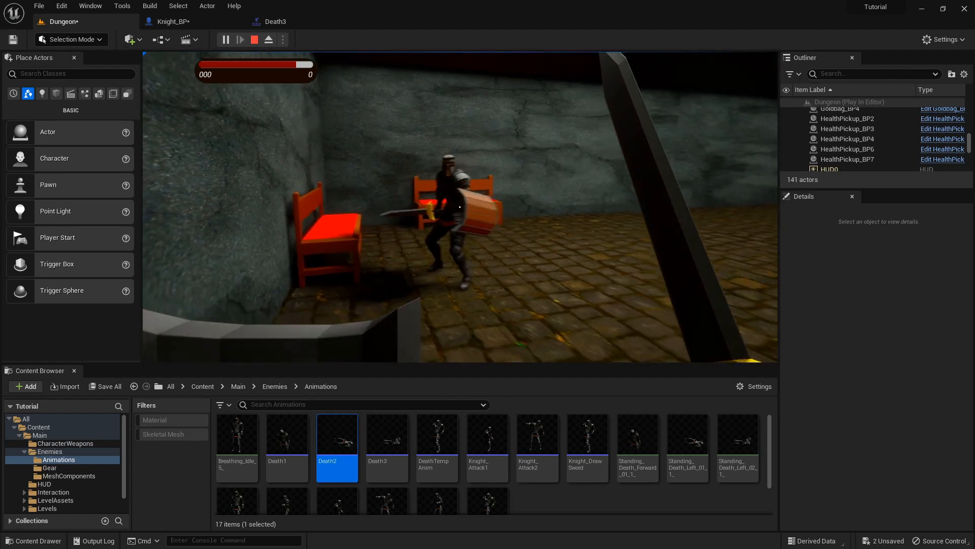
Fight the knights with the sword and end the play session
{"action": "left_click", "coordinate": [460, 207]}
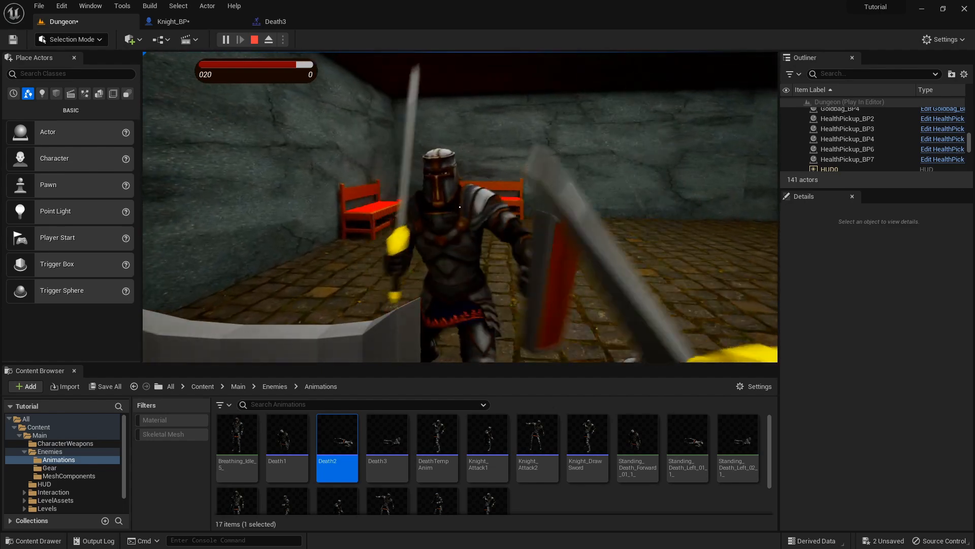
{"action": "left_click", "coordinate": [459, 206]}
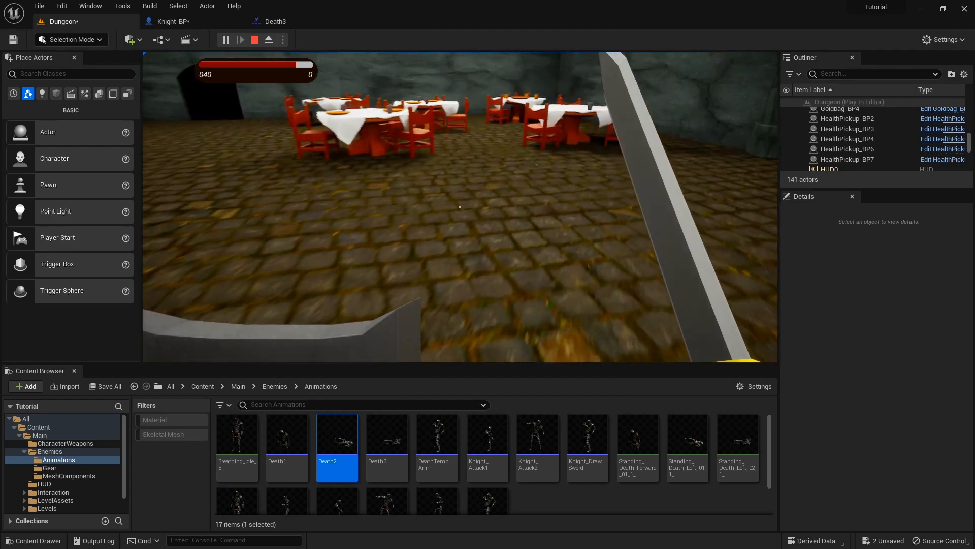
{"action": "key", "text": "Escape"}
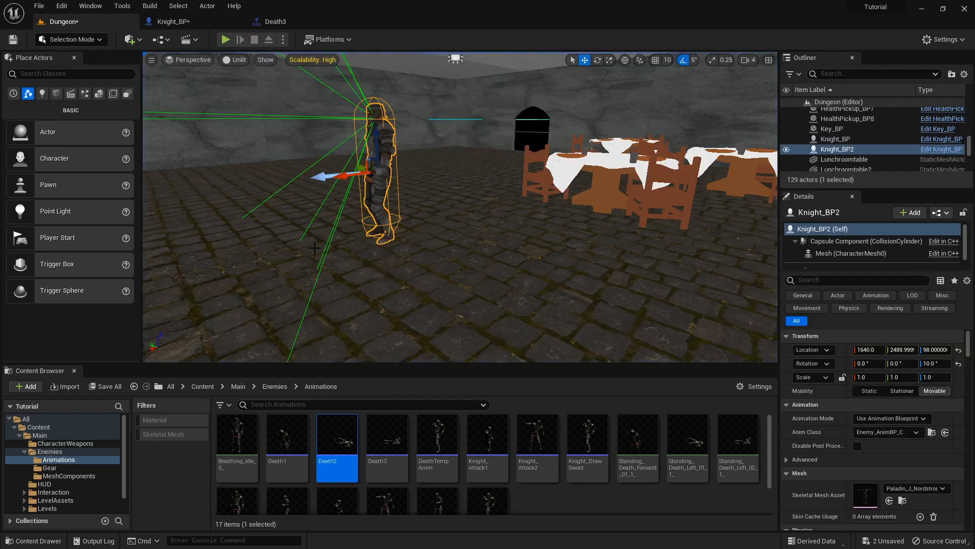
Inspect the room's arched doorway in the level and open the LevelAssets folder under Main
{"action": "right_click_drag", "start_coordinate": [507, 288], "coordinate": [442, 221]}
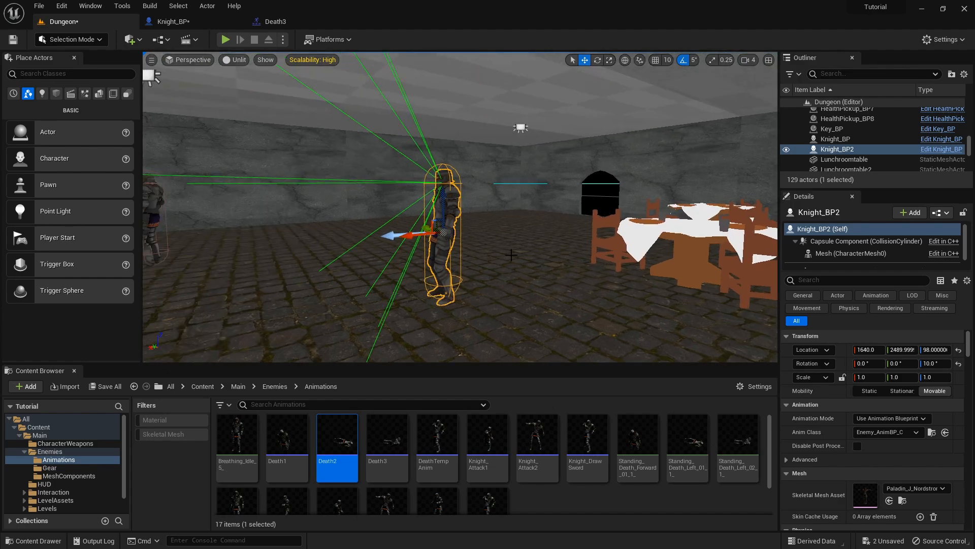
{"action": "key", "text": "w"}
{"action": "right_click_drag", "start_coordinate": [588, 250], "coordinate": [609, 242]}
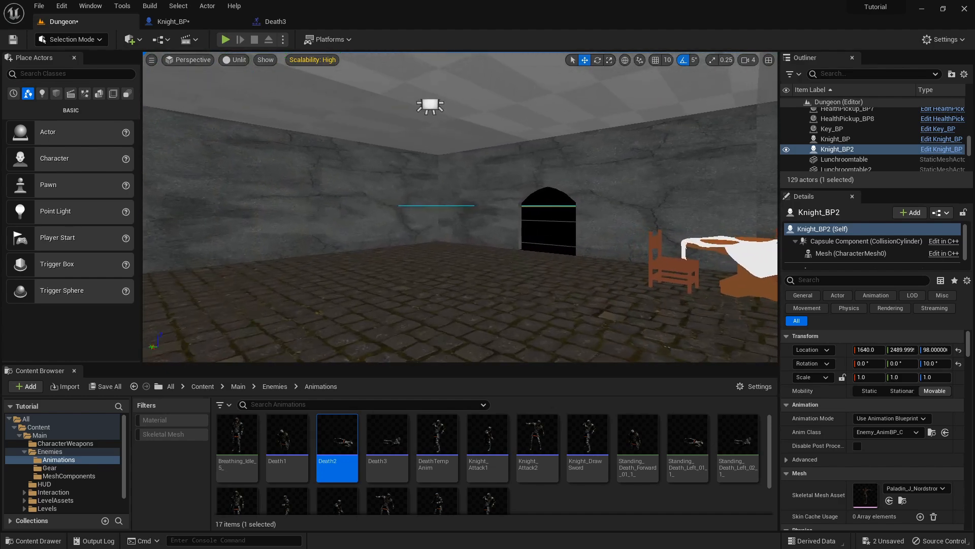
{"action": "scroll", "coordinate": [47, 490], "scroll_direction": "down", "scroll_amount": 1}
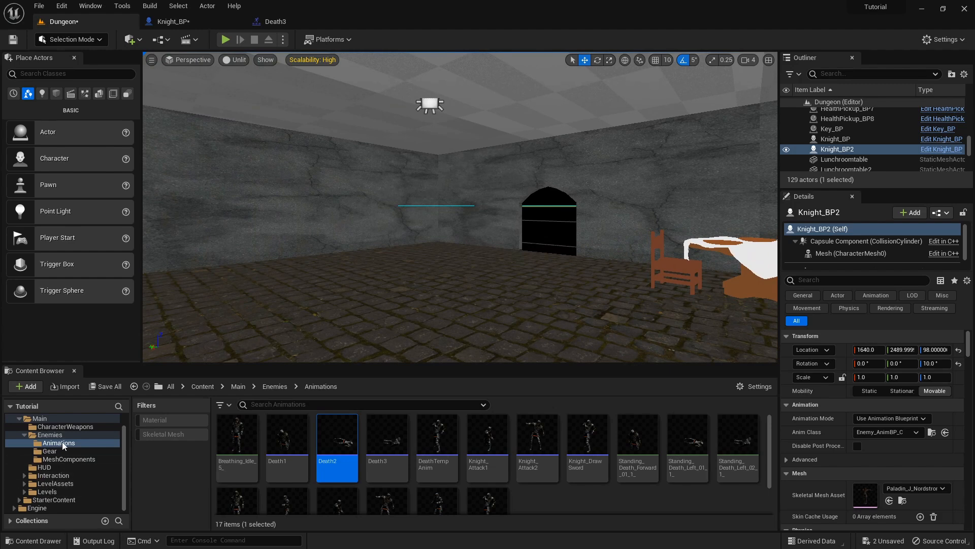
{"action": "scroll", "coordinate": [90, 462], "scroll_direction": "up", "scroll_amount": 2}
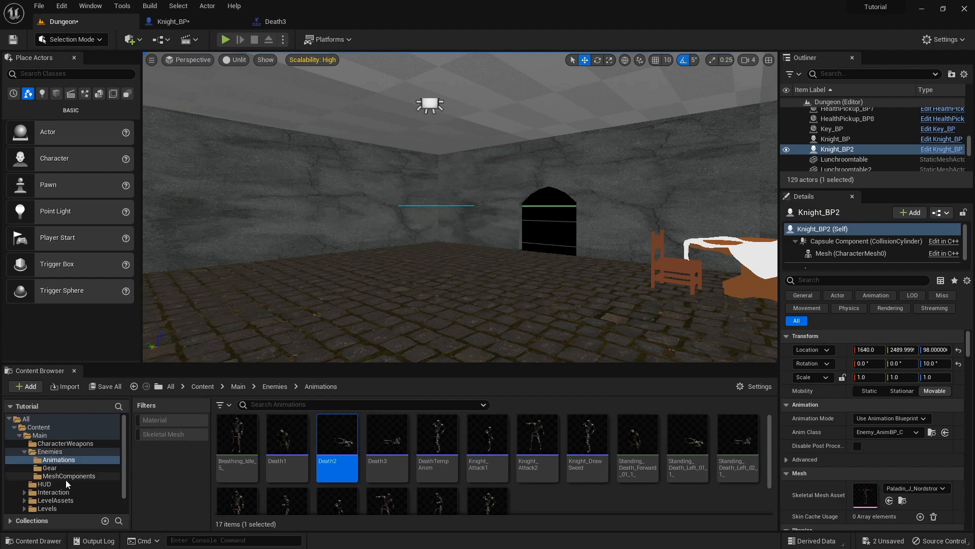
{"action": "left_click", "coordinate": [55, 499]}
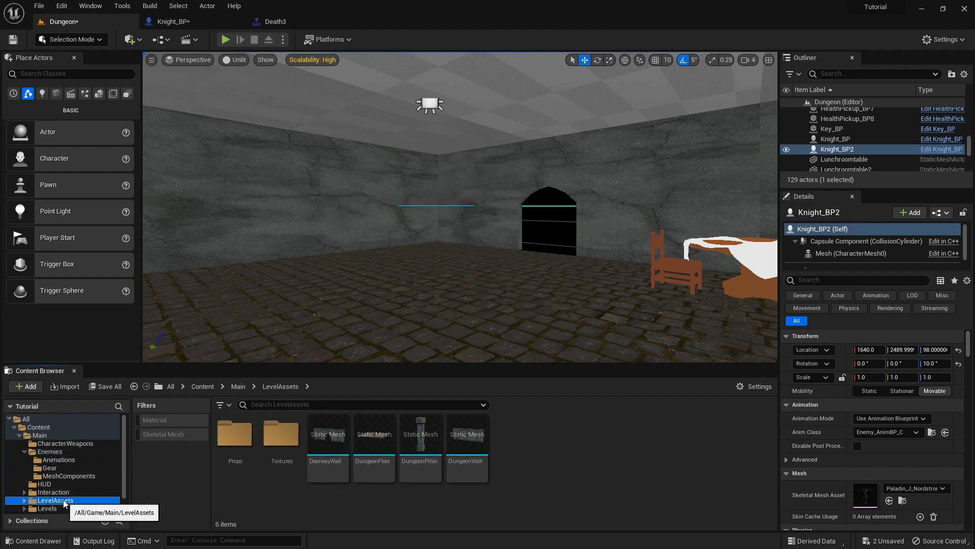
Export the DoorwayWall static mesh to the Desktop as an FBX file with FBX 2013 compatibility and the default options
{"action": "right_click", "coordinate": [331, 440]}
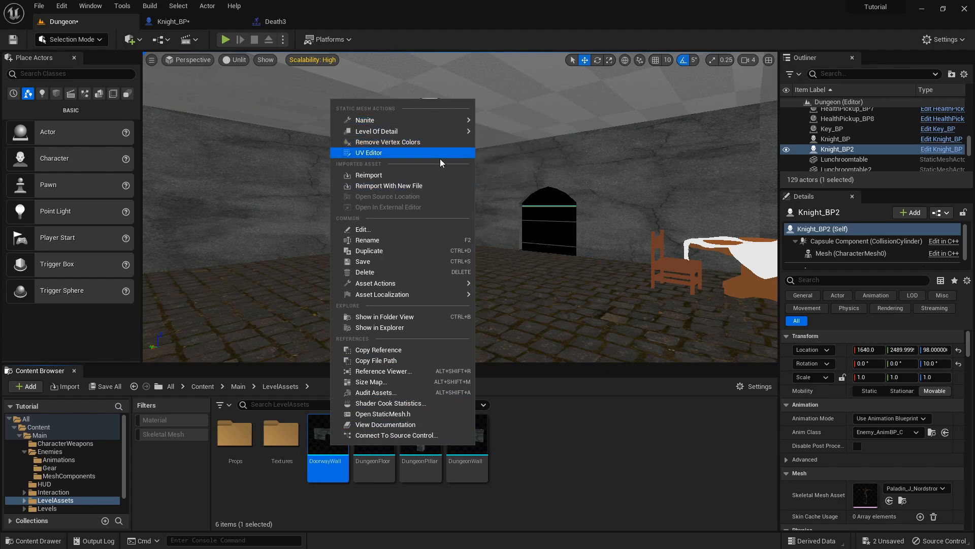
{"action": "mouse_move", "coordinate": [402, 293]}
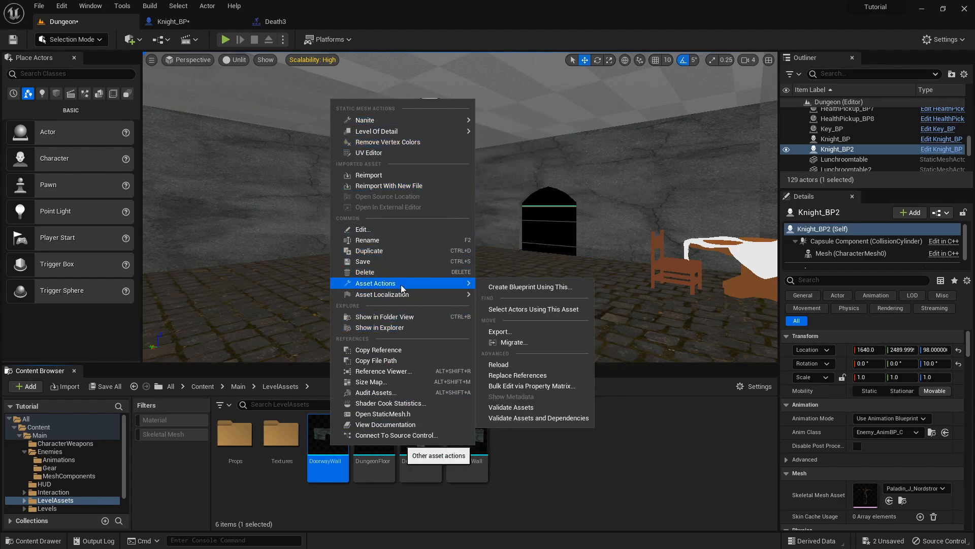
{"action": "left_click", "coordinate": [499, 331]}
{"action": "left_click", "coordinate": [42, 104]}
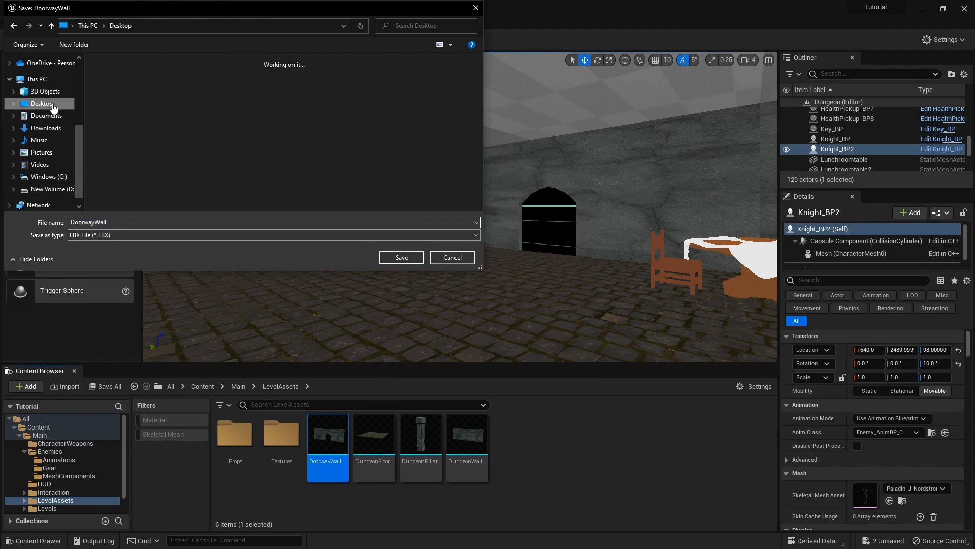
{"action": "left_click", "coordinate": [401, 257]}
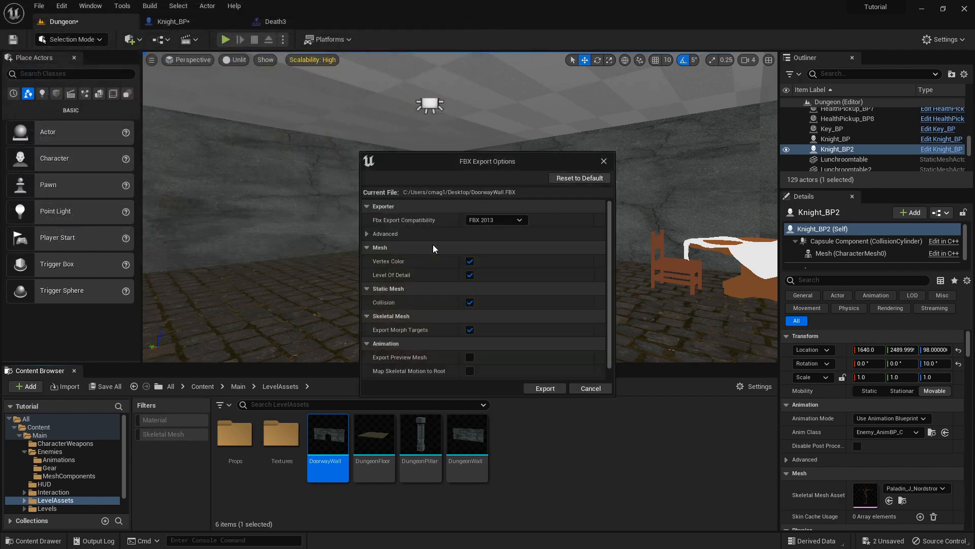
{"action": "left_click", "coordinate": [553, 389]}
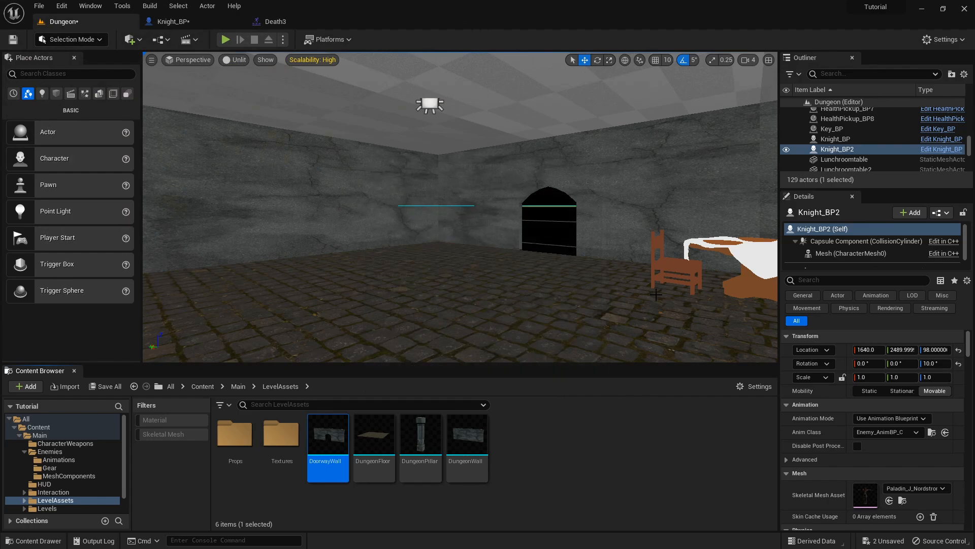
Minimise the Unreal Editor, switch to Blender, and dismiss its splash screen
{"action": "left_click", "coordinate": [919, 7]}
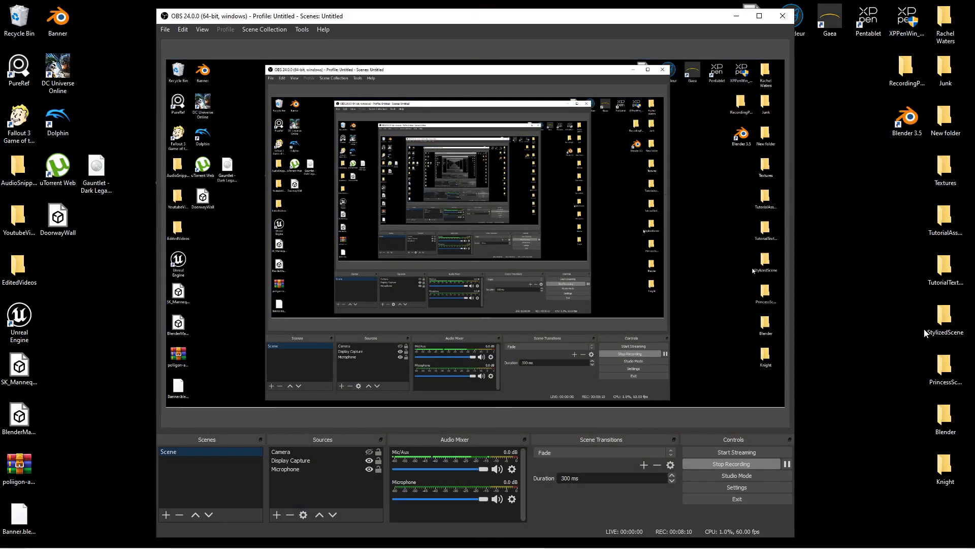
{"action": "mouse_move", "coordinate": [630, 546]}
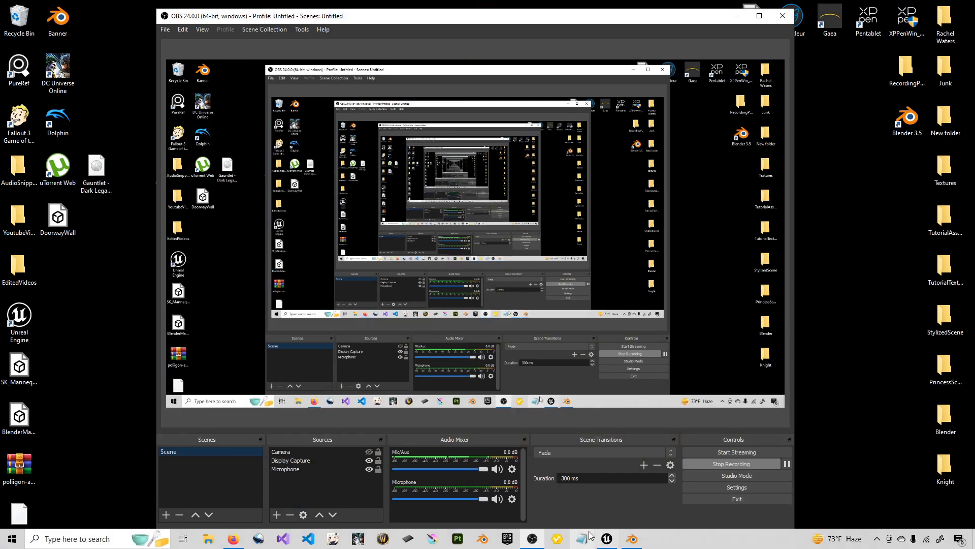
{"action": "left_click", "coordinate": [635, 543]}
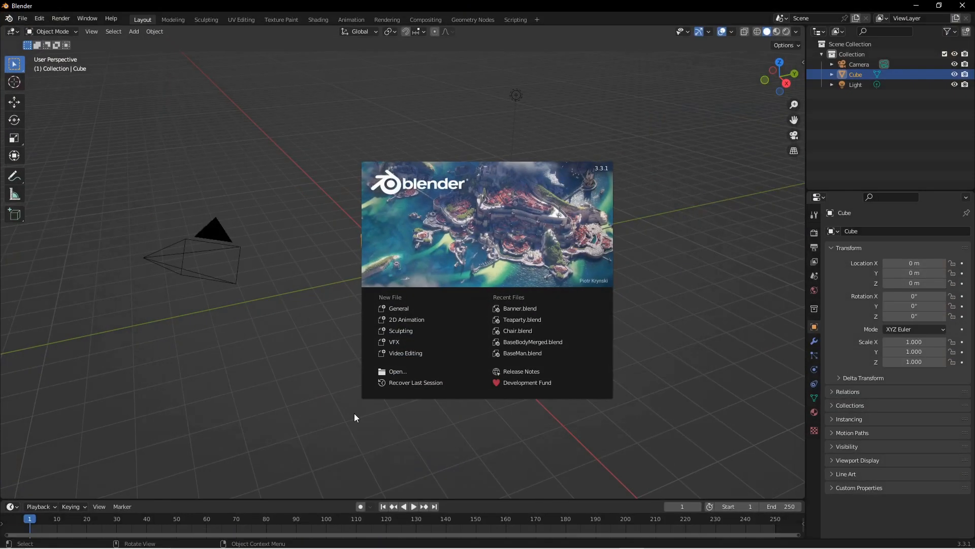
{"action": "left_click", "coordinate": [235, 307]}
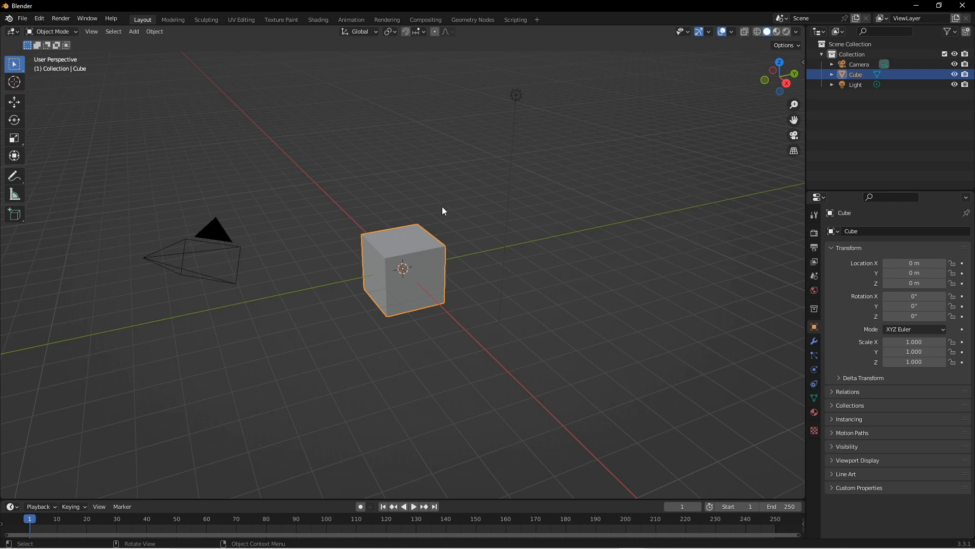
Delete all the default objects from the scene
{"action": "key", "text": "a"}
{"action": "key", "text": "x"}
{"action": "left_click", "coordinate": [247, 104]}
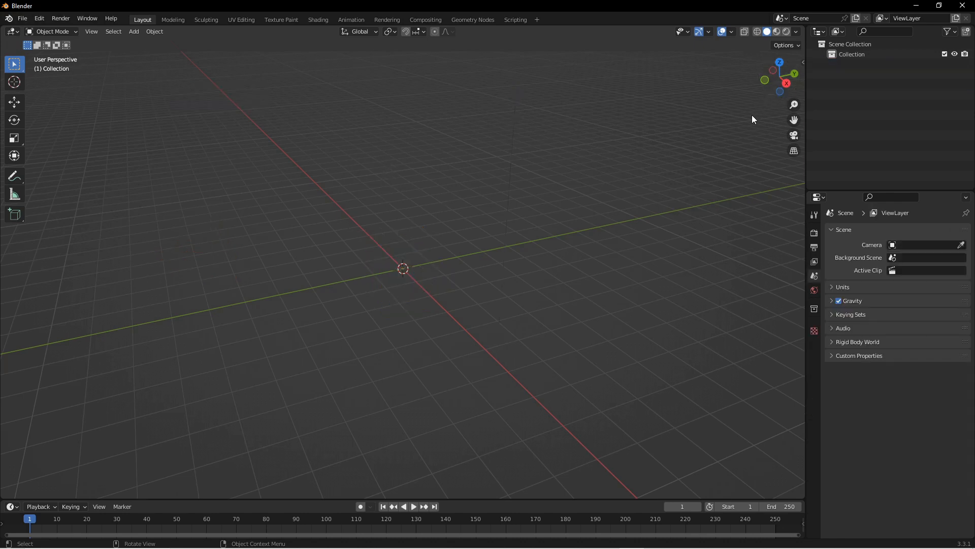
Show the sidebar and start the Screencast Keys display in the viewport
{"action": "key", "text": "n"}
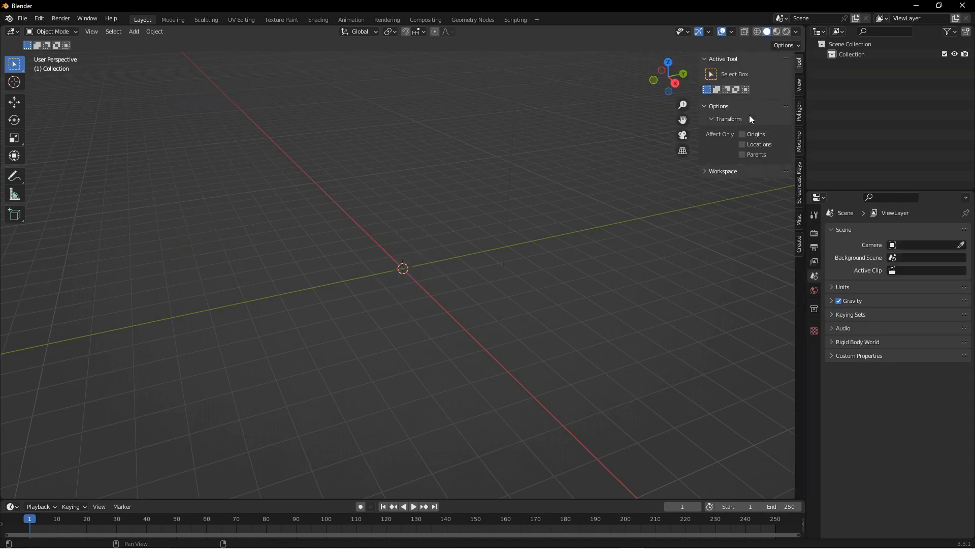
{"action": "left_click", "coordinate": [800, 188]}
{"action": "left_click", "coordinate": [716, 59]}
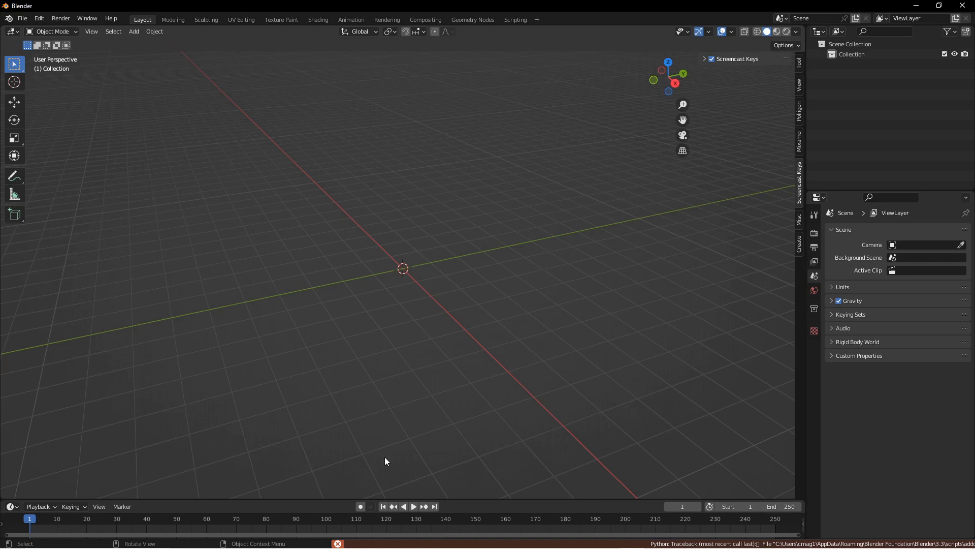
{"action": "left_click", "coordinate": [800, 220]}
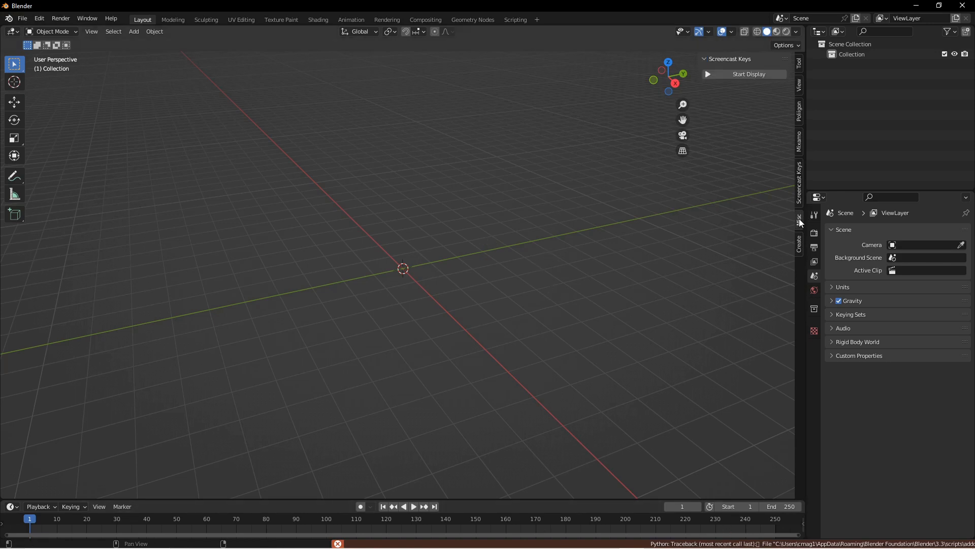
{"action": "left_click", "coordinate": [736, 75]}
{"action": "right_click", "coordinate": [337, 221]}
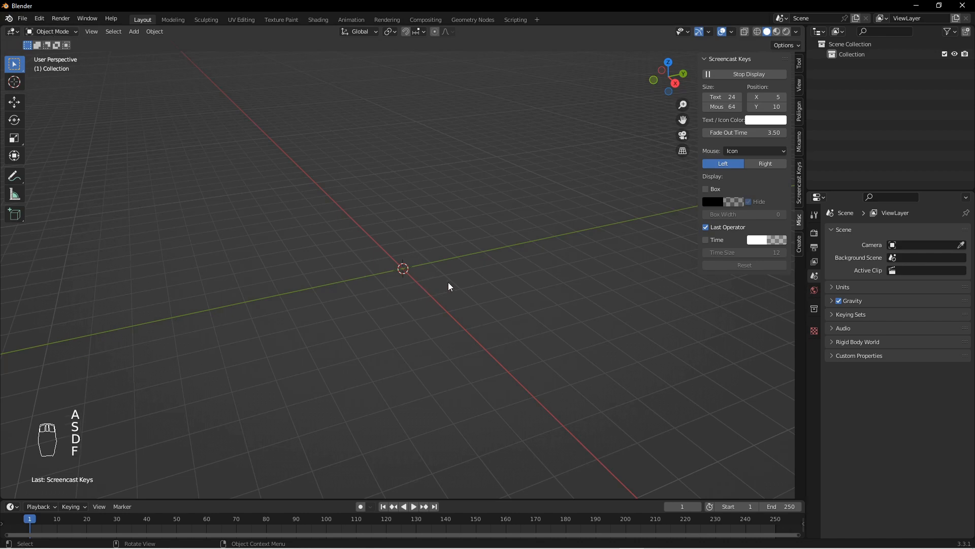
Import DoorwayWall.FBX from the Desktop with the default FBX import options
{"action": "left_click", "coordinate": [23, 19]}
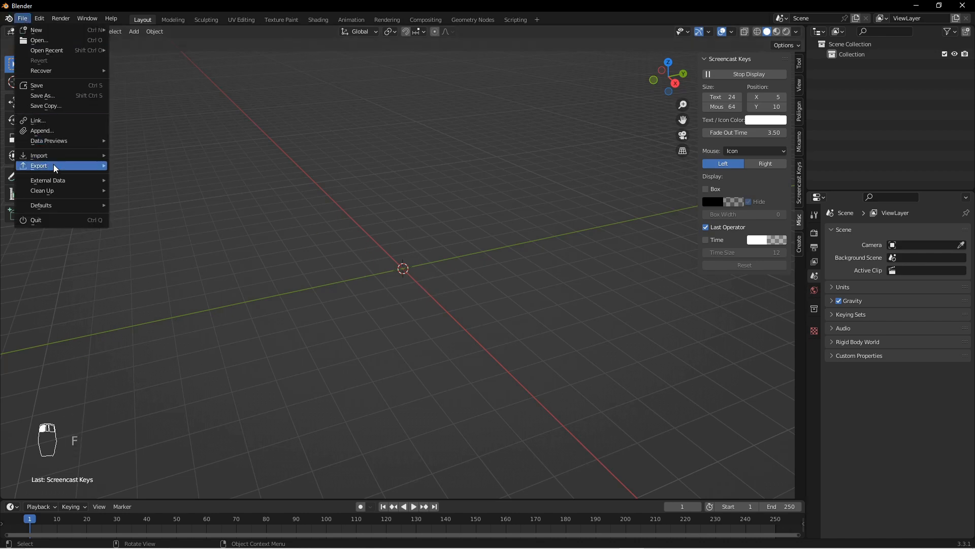
{"action": "mouse_move", "coordinate": [74, 152]}
{"action": "left_click", "coordinate": [171, 258]}
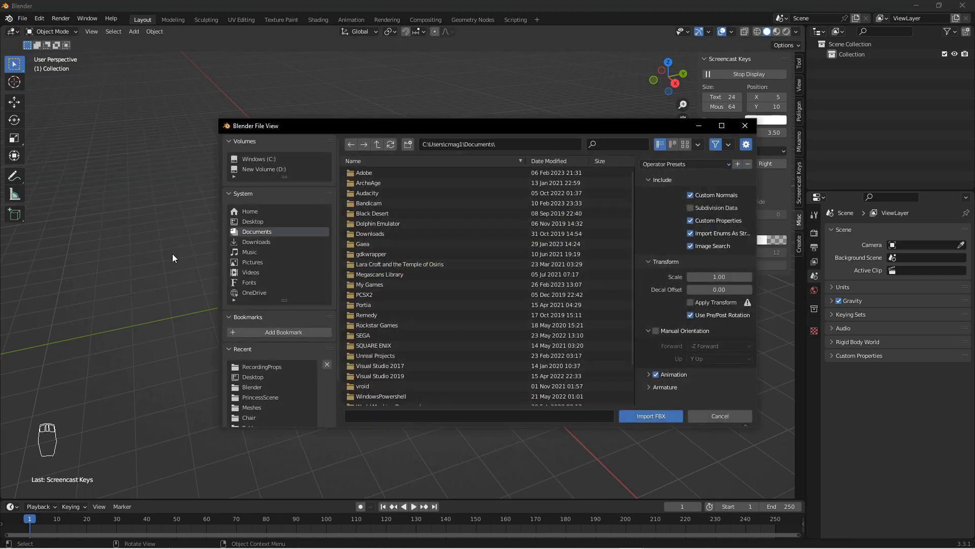
{"action": "left_click", "coordinate": [252, 222]}
{"action": "left_click", "coordinate": [385, 356]}
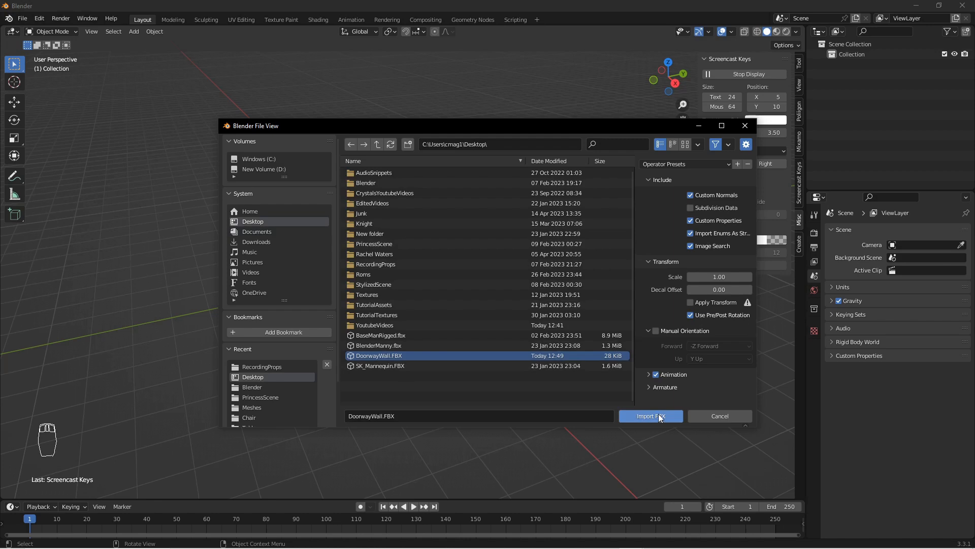
{"action": "left_click", "coordinate": [651, 416]}
View the imported wall from both sides and add a cube mesh at the origin
{"action": "middle_click_drag", "start_coordinate": [513, 310], "coordinate": [456, 253]}
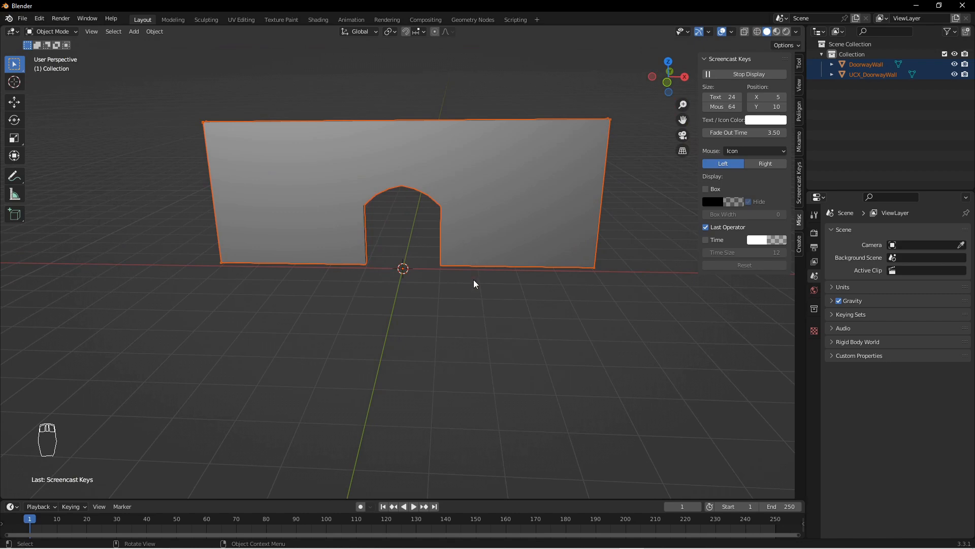
{"action": "mouse_move", "coordinate": [496, 269]}
{"action": "middle_mouse_down"}
{"action": "mouse_move", "coordinate": [498, 226]}
{"action": "mouse_move", "coordinate": [497, 252]}
{"action": "middle_mouse_up"}
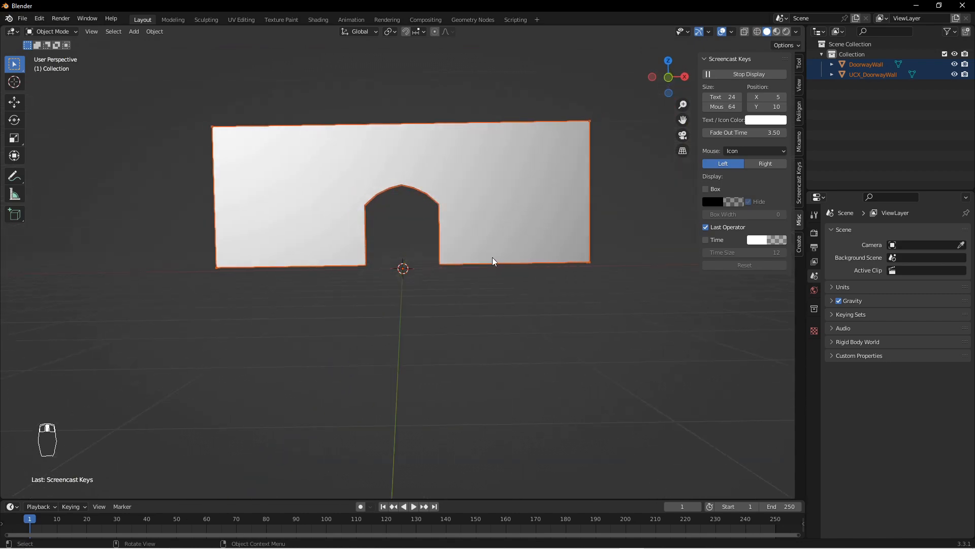
{"action": "scroll", "coordinate": [497, 252], "scroll_direction": "up", "scroll_amount": 3}
{"action": "middle_click_drag", "start_coordinate": [476, 186], "coordinate": [456, 235]}
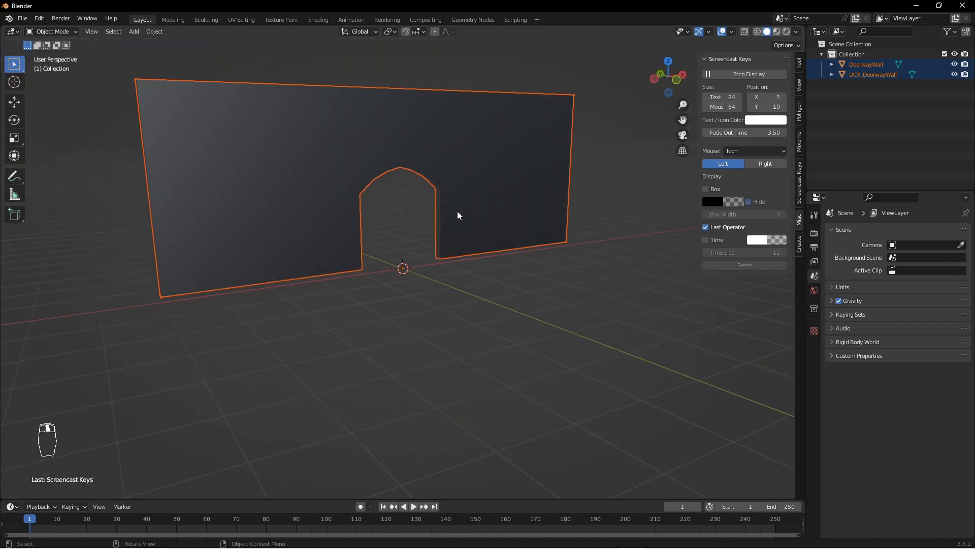
{"action": "key", "text": "shift+a"}
{"action": "mouse_move", "coordinate": [460, 202]}
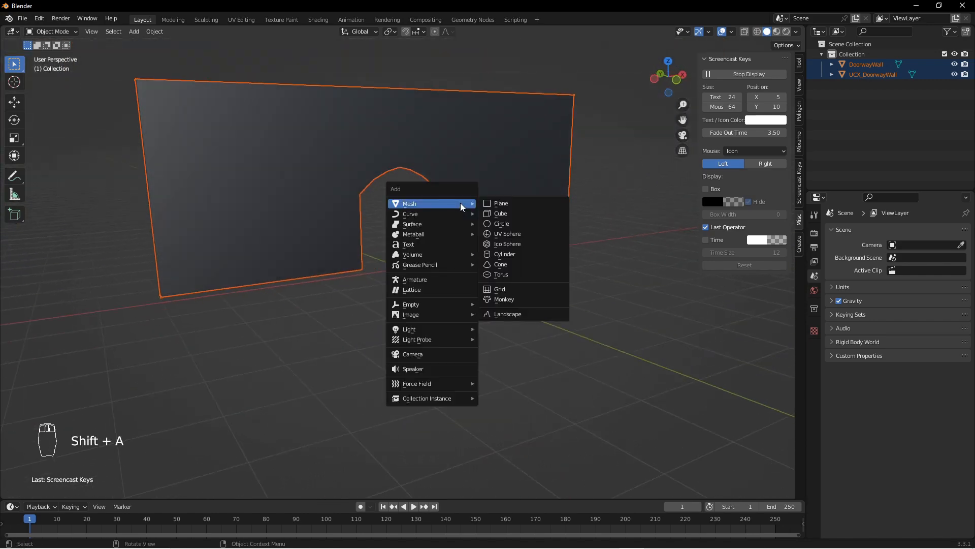
{"action": "left_click", "coordinate": [514, 213]}
In Edit Mode, scale the cube's mesh to about 0.65 uniformly, then widen it along the X axis
{"action": "middle_click_drag", "start_coordinate": [431, 225], "coordinate": [453, 228]}
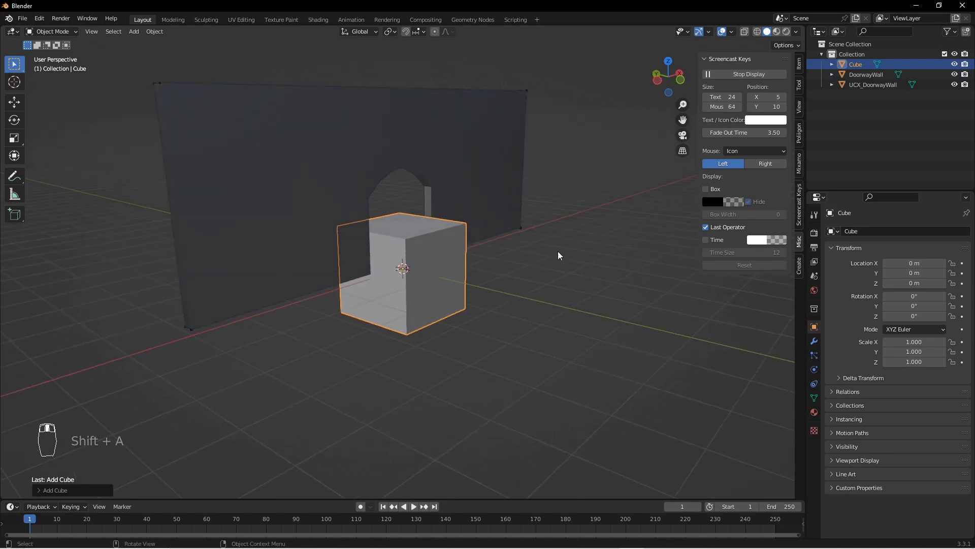
{"action": "key", "text": "Tab"}
{"action": "middle_click_drag", "start_coordinate": [558, 251], "coordinate": [573, 250]}
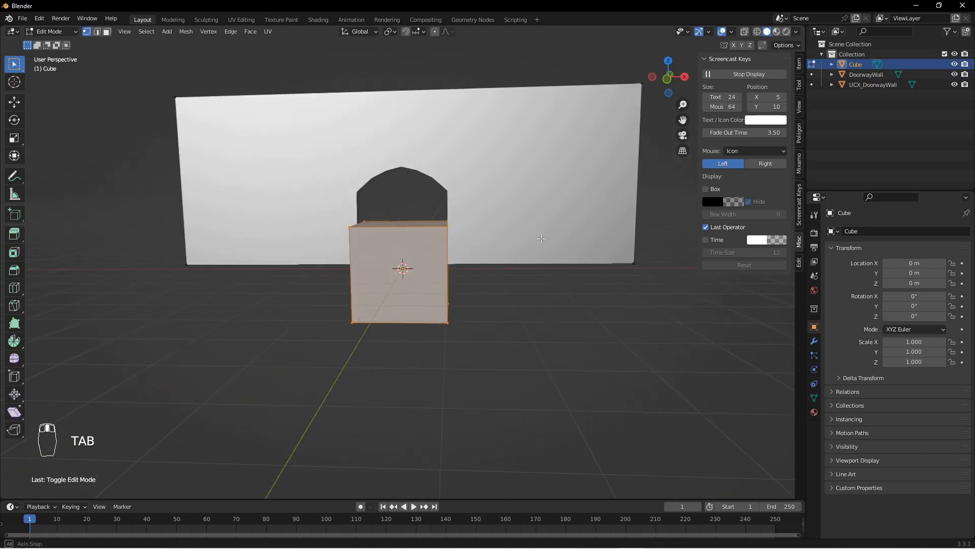
{"action": "key", "text": "s"}
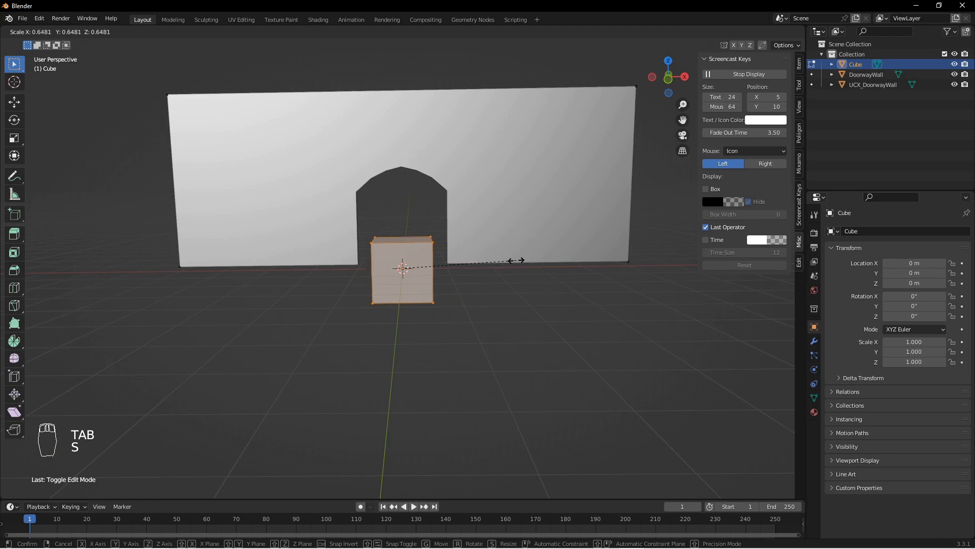
{"action": "left_click", "coordinate": [516, 260]}
{"action": "key", "text": "s"}
{"action": "key", "text": "x"}
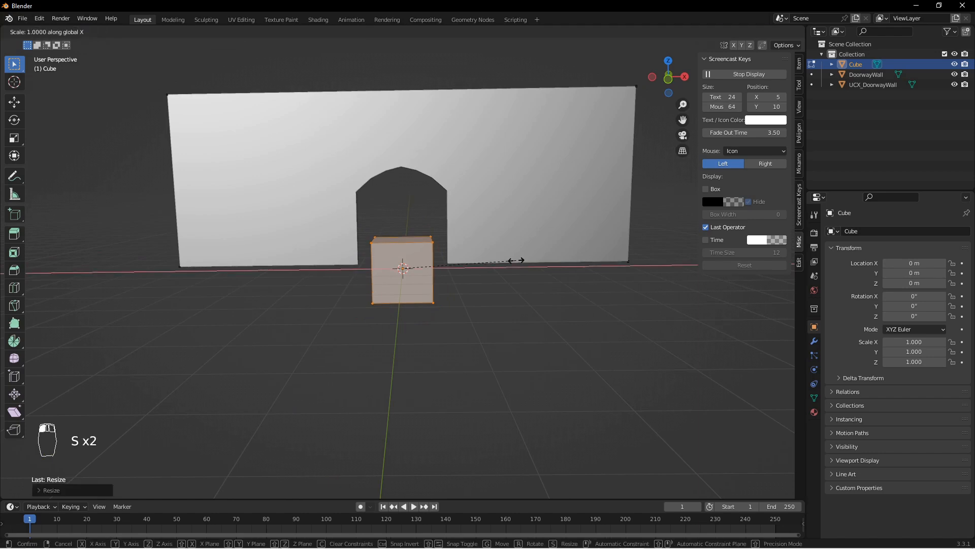
{"action": "left_click", "coordinate": [581, 258]}
Back in Object Mode, move the cube about 0.64 m along negative Y, out from the doorway
{"action": "middle_click_drag", "start_coordinate": [481, 256], "coordinate": [563, 297]}
{"action": "key", "text": "Tab"}
{"action": "key", "text": "g"}
{"action": "key", "text": "y"}
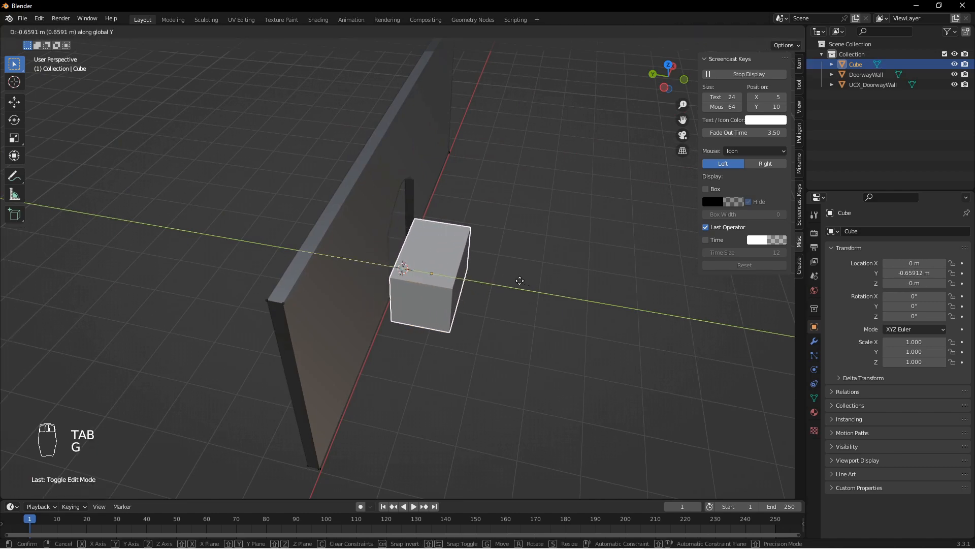
{"action": "left_click", "coordinate": [519, 279]}
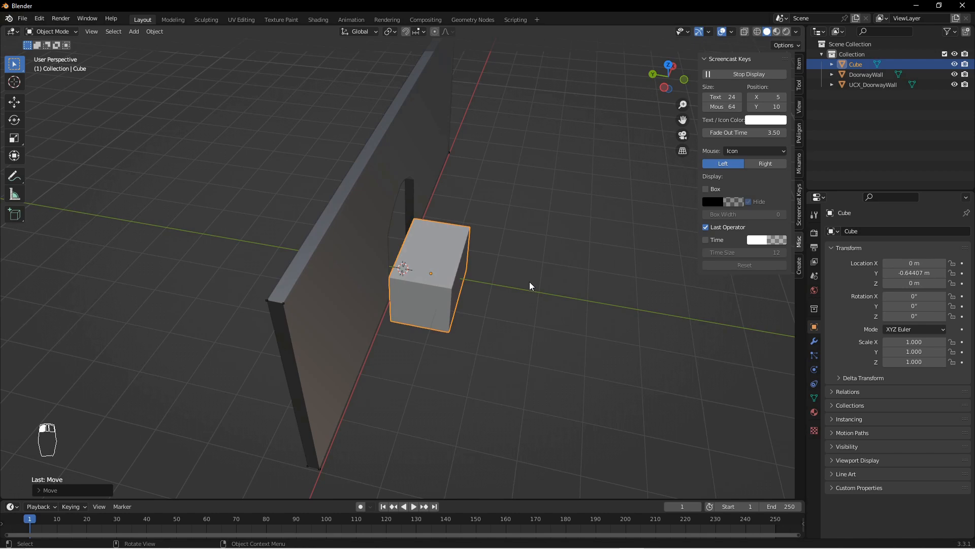
{"action": "middle_click_drag", "start_coordinate": [529, 282], "coordinate": [492, 256]}
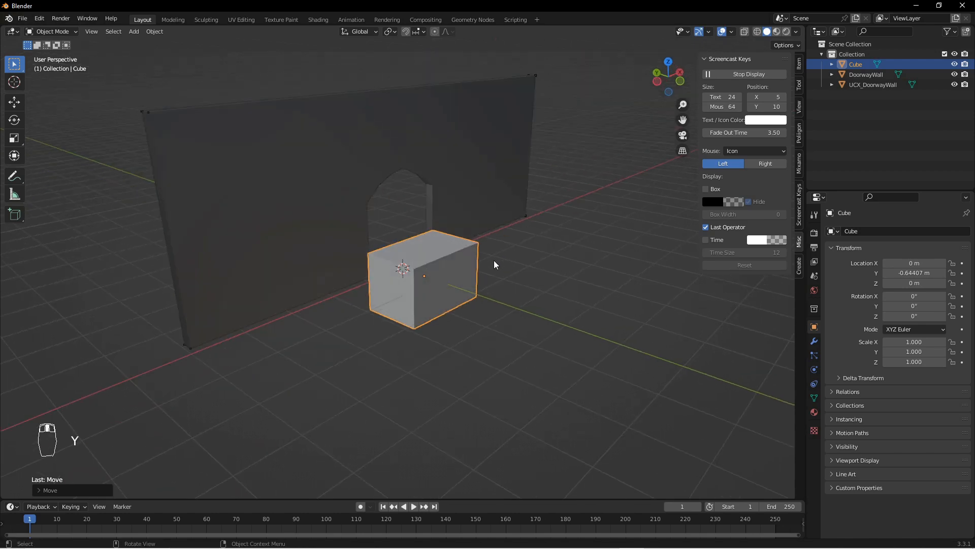
{"action": "key", "text": "g"}
{"action": "key", "text": "y"}
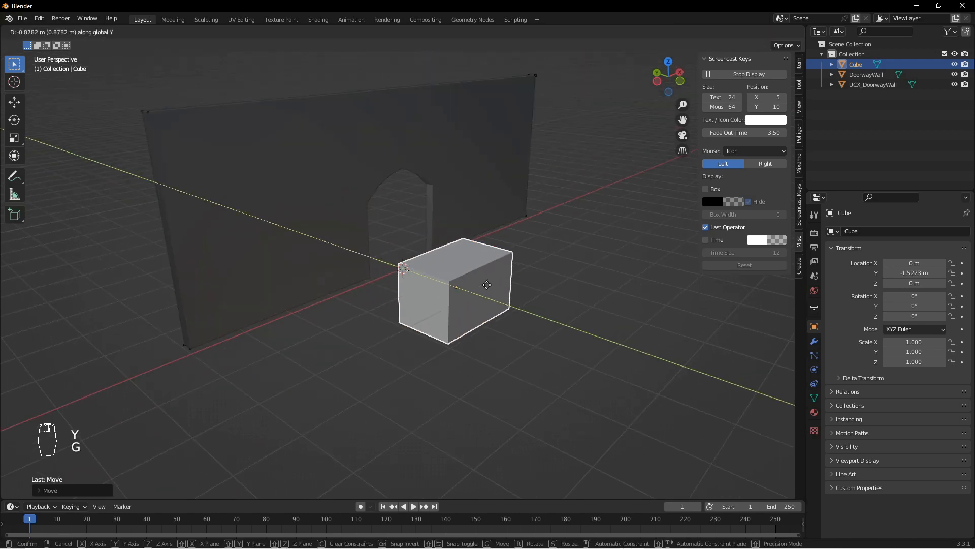
{"action": "key", "text": "x"}
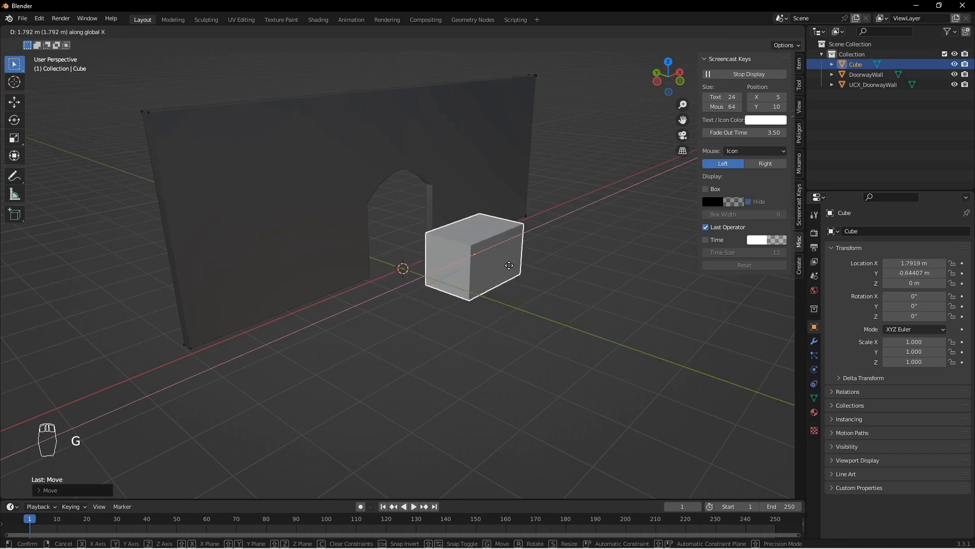
{"action": "key", "text": "z"}
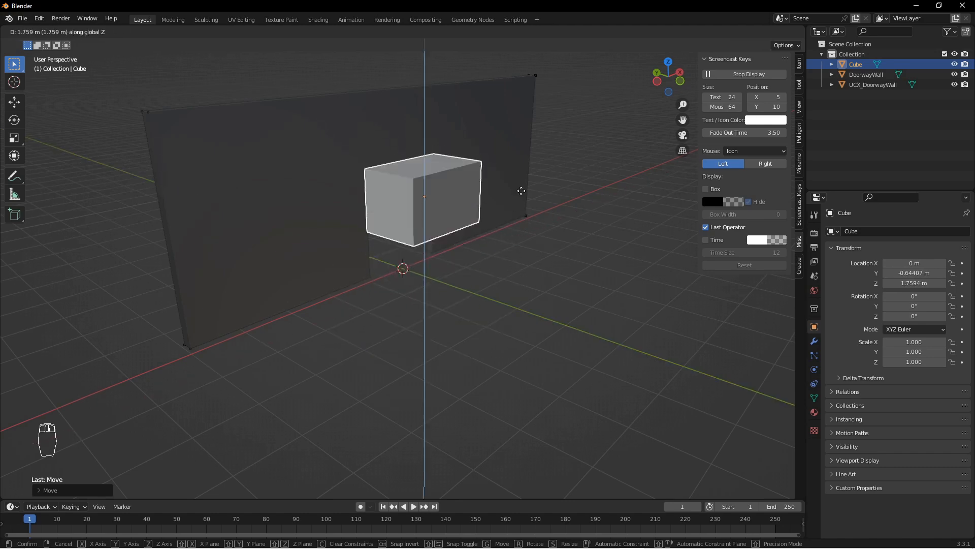
{"action": "right_click", "coordinate": [514, 224]}
Move the cube to about 3.94 m on X and -2.74 m on Y, in front of the wall
{"action": "middle_click_drag", "start_coordinate": [490, 269], "coordinate": [397, 257]}
{"action": "key", "text": "g"}
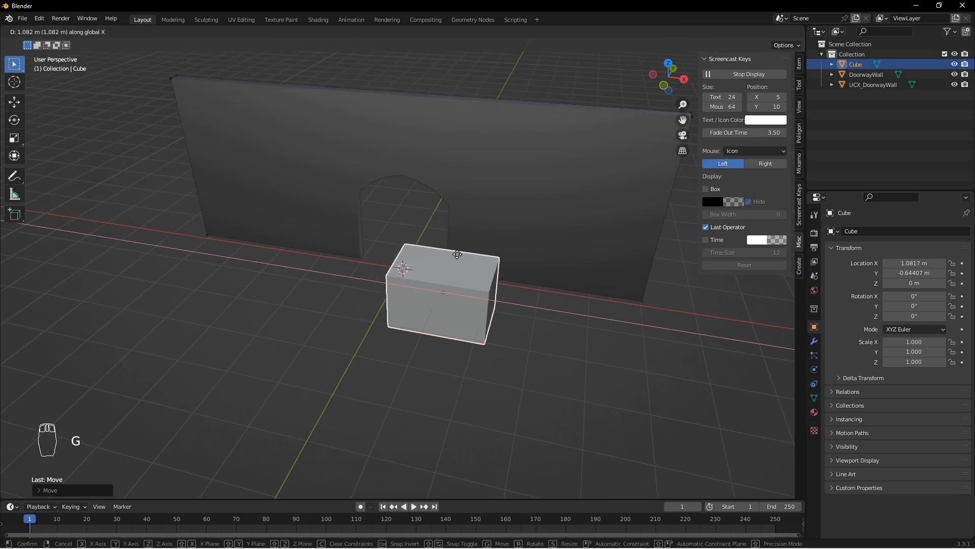
{"action": "left_click", "coordinate": [593, 277]}
{"action": "middle_click_drag", "start_coordinate": [553, 279], "coordinate": [646, 256]}
{"action": "key", "text": "g"}
{"action": "key", "text": "y"}
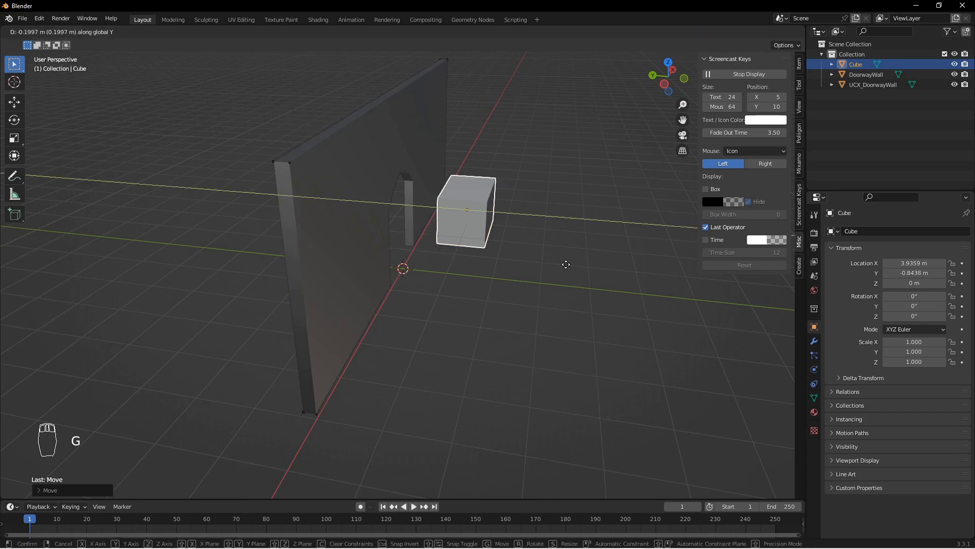
{"action": "left_click", "coordinate": [628, 280]}
Add a plane at the origin and scale it by about 14.45 as a floor beneath the wall
{"action": "middle_click_drag", "start_coordinate": [626, 280], "coordinate": [508, 227]}
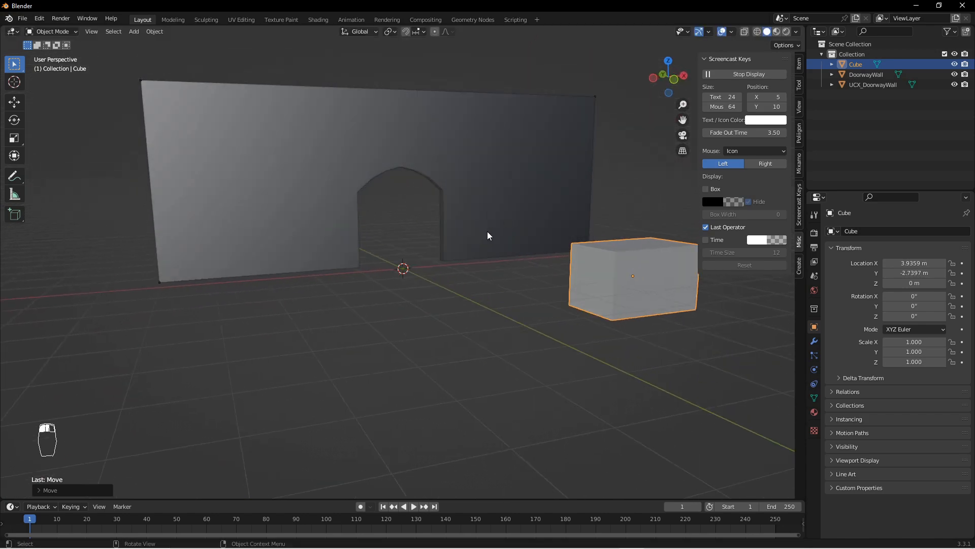
{"action": "key", "text": "shift+a"}
{"action": "mouse_move", "coordinate": [487, 231]}
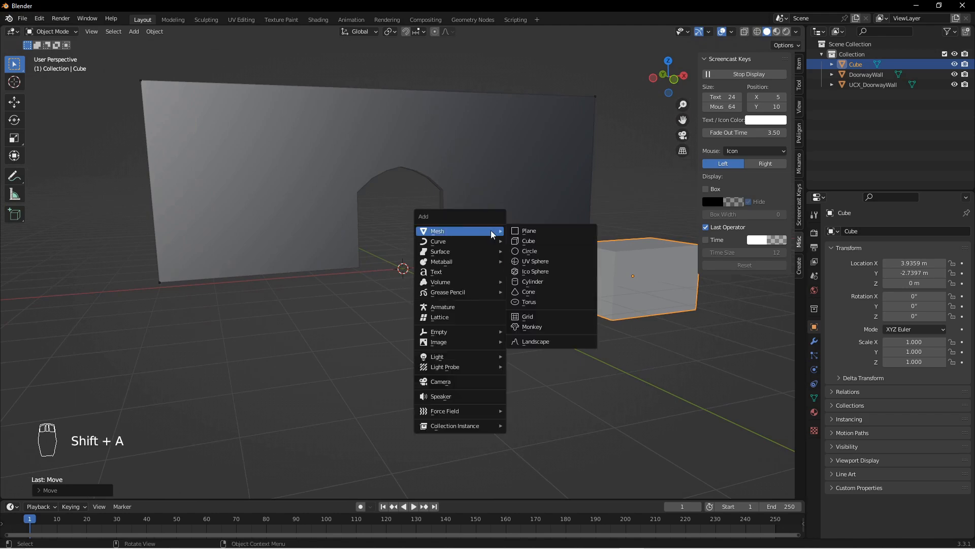
{"action": "left_click", "coordinate": [544, 233]}
{"action": "key", "text": "s"}
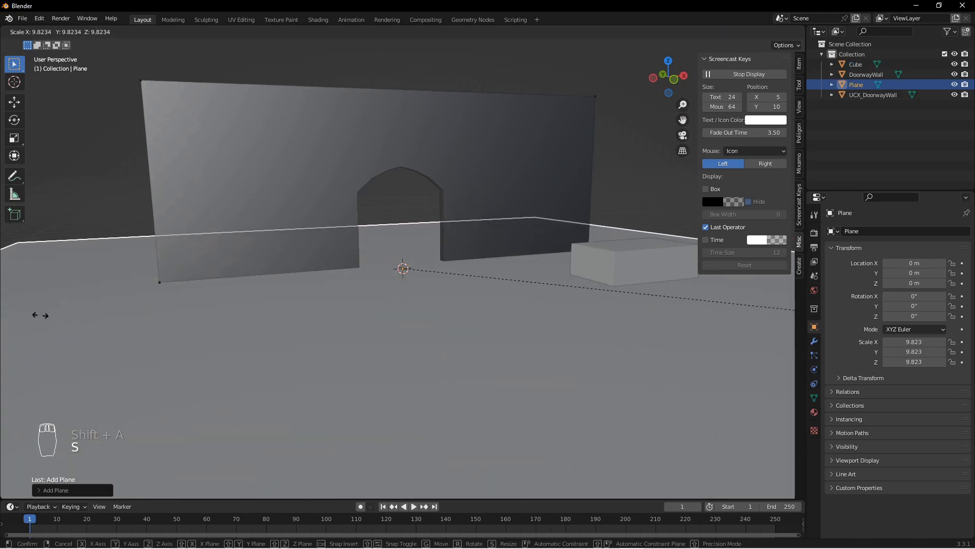
{"action": "left_click", "coordinate": [339, 320]}
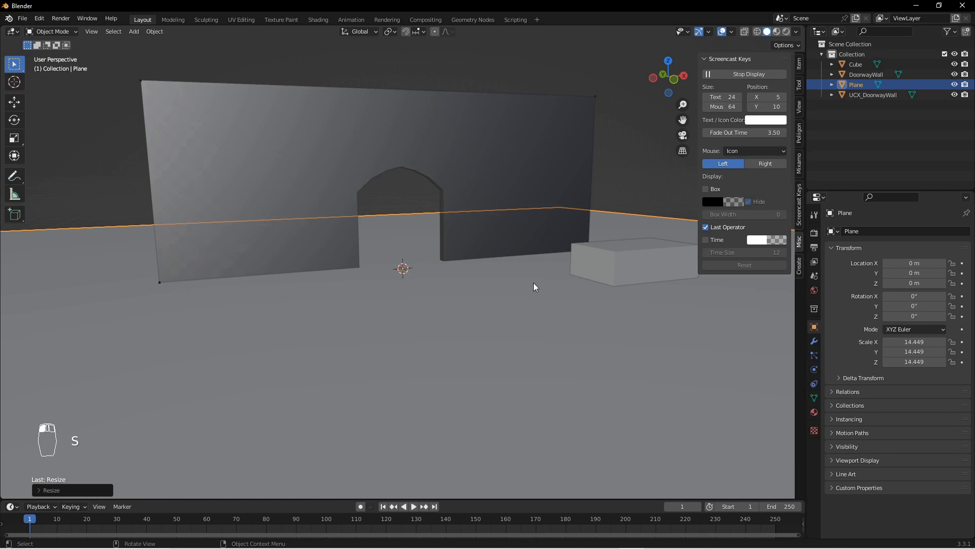
Raise the cube along Z to about 0.64 m so that it rests on the floor plane
{"action": "left_click", "coordinate": [641, 262]}
{"action": "middle_click_drag", "start_coordinate": [464, 285], "coordinate": [535, 287]}
{"action": "key", "text": "g"}
{"action": "key", "text": "z"}
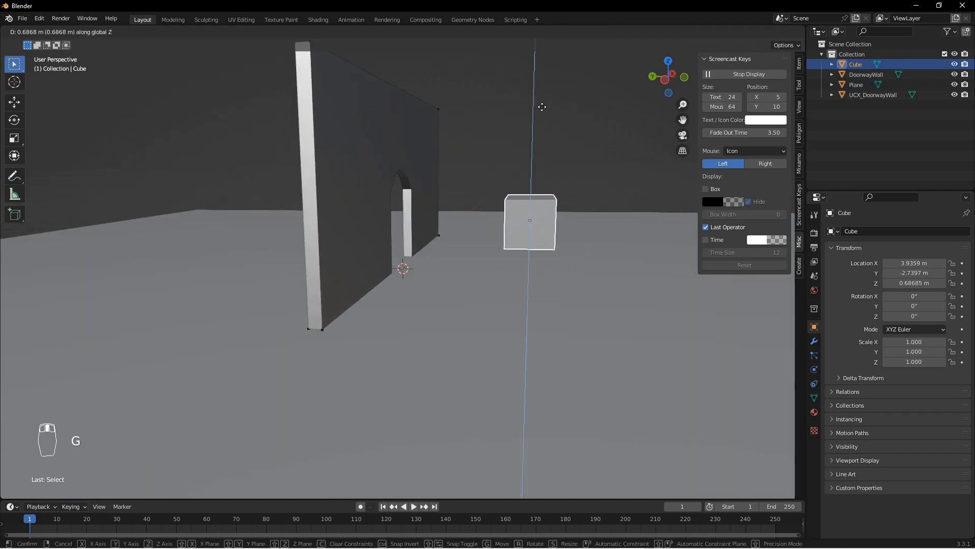
{"action": "left_click", "coordinate": [538, 127]}
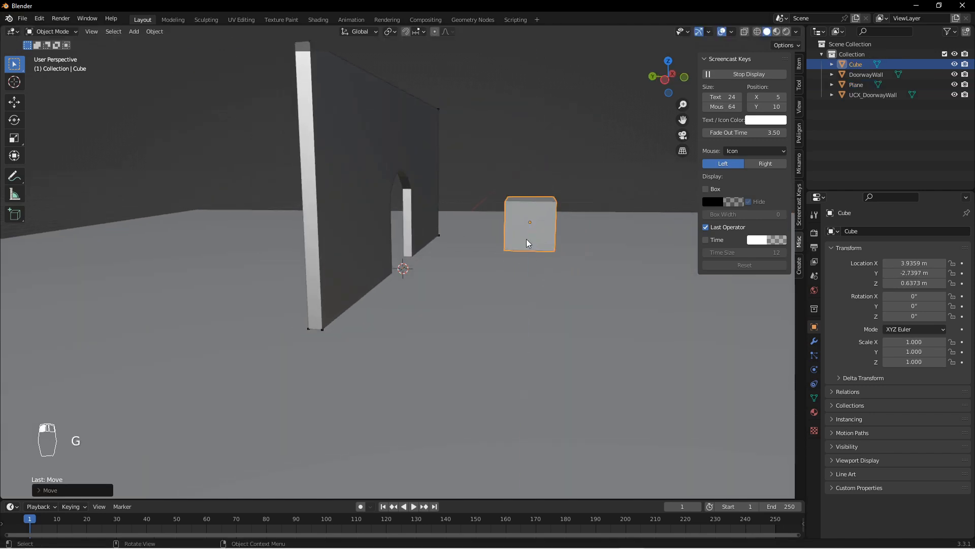
Compare the doorway wall and the cube up close, selecting each in turn
{"action": "middle_click_drag", "start_coordinate": [548, 218], "coordinate": [504, 187]}
{"action": "left_click", "coordinate": [486, 151]}
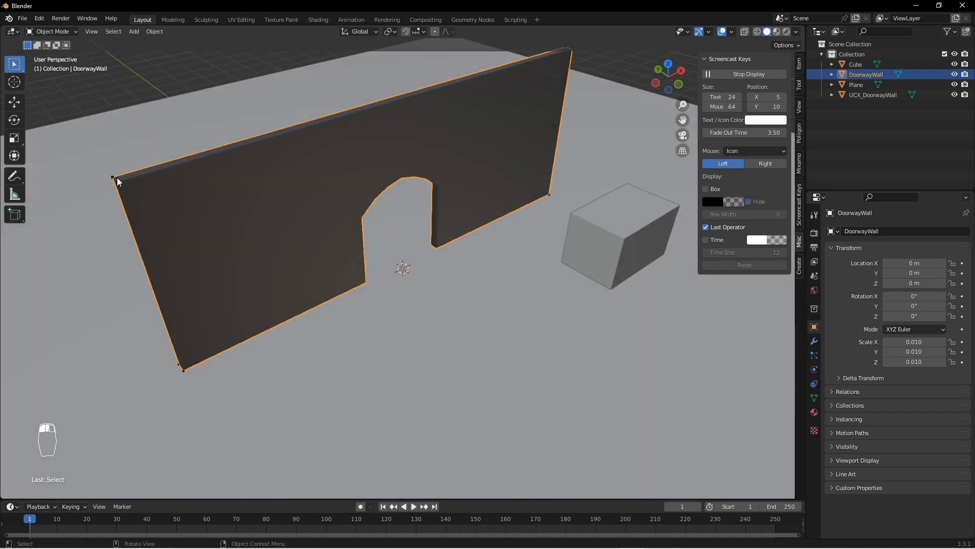
{"action": "middle_click_drag", "start_coordinate": [450, 253], "coordinate": [487, 223]}
{"action": "scroll", "coordinate": [120, 414], "scroll_direction": "up", "scroll_amount": 3}
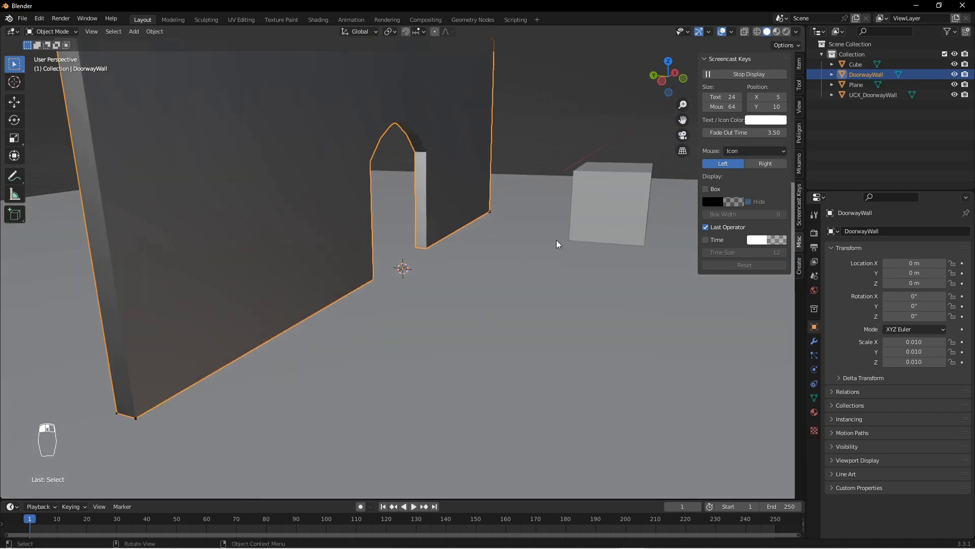
{"action": "left_click", "coordinate": [586, 234]}
{"action": "middle_click_drag", "start_coordinate": [580, 249], "coordinate": [416, 283], "text": "shift"}
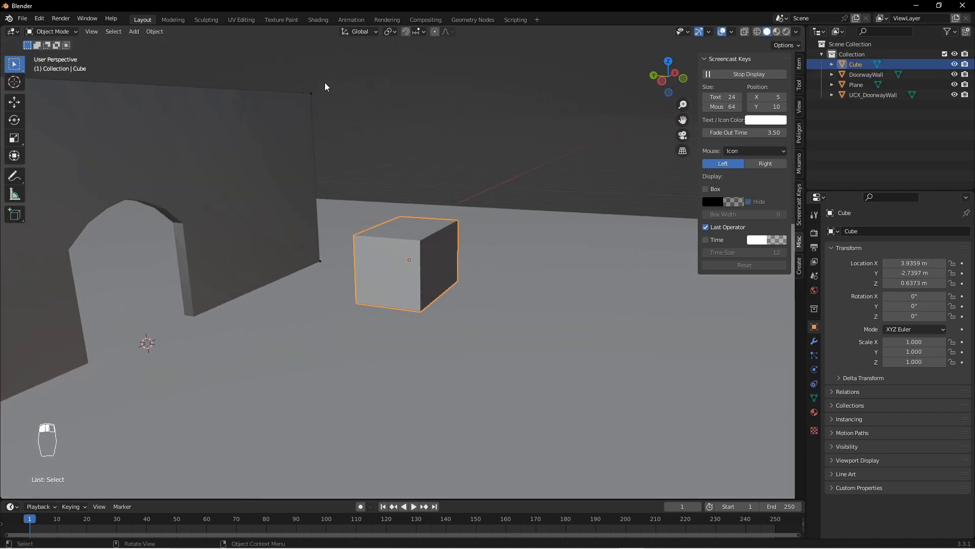
{"action": "left_click", "coordinate": [273, 152]}
{"action": "key", "text": "Tab"}
{"action": "key", "text": "Tab"}
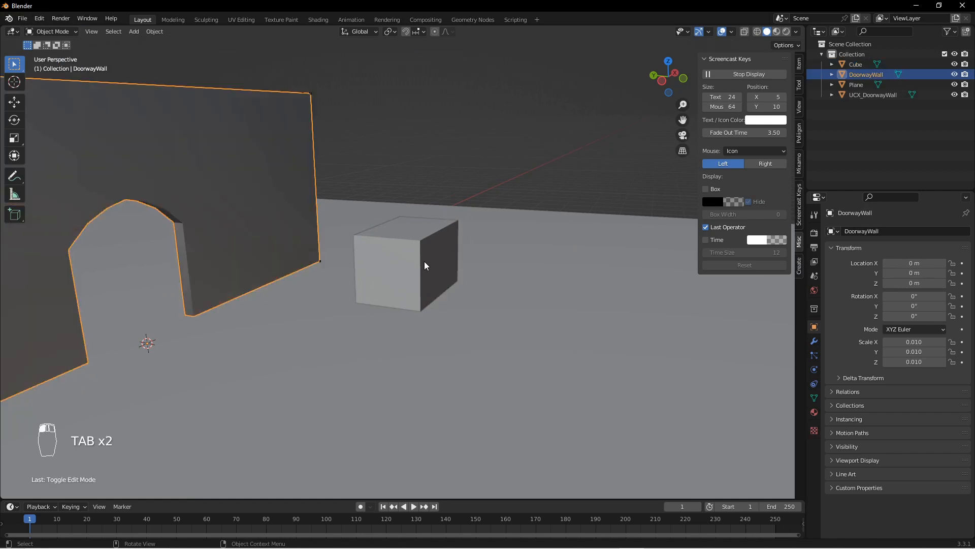
{"action": "left_click", "coordinate": [437, 265]}
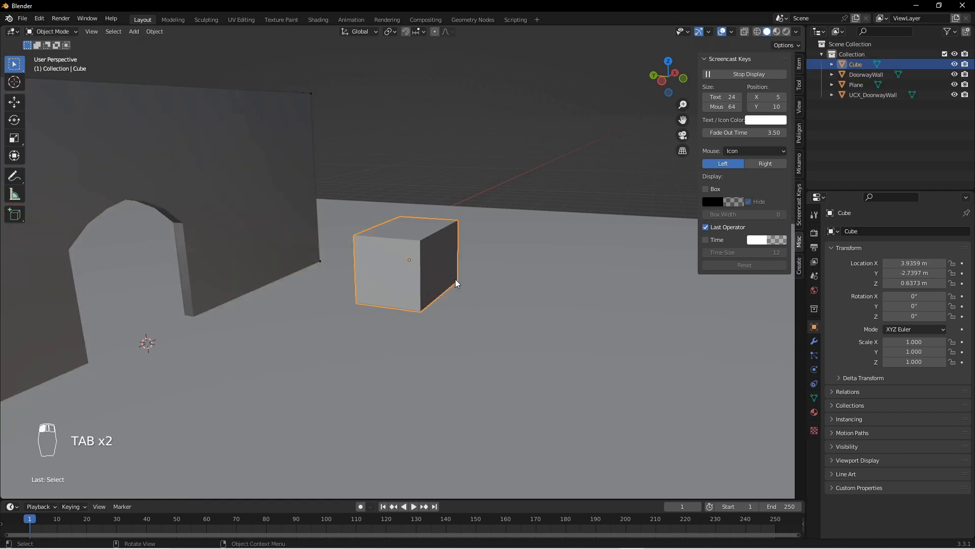
Lower the cube's top edge facing away from the wall about 1.275 m along Z to form a wedge-shaped ramp
{"action": "key", "text": "Tab"}
{"action": "key", "text": "2"}
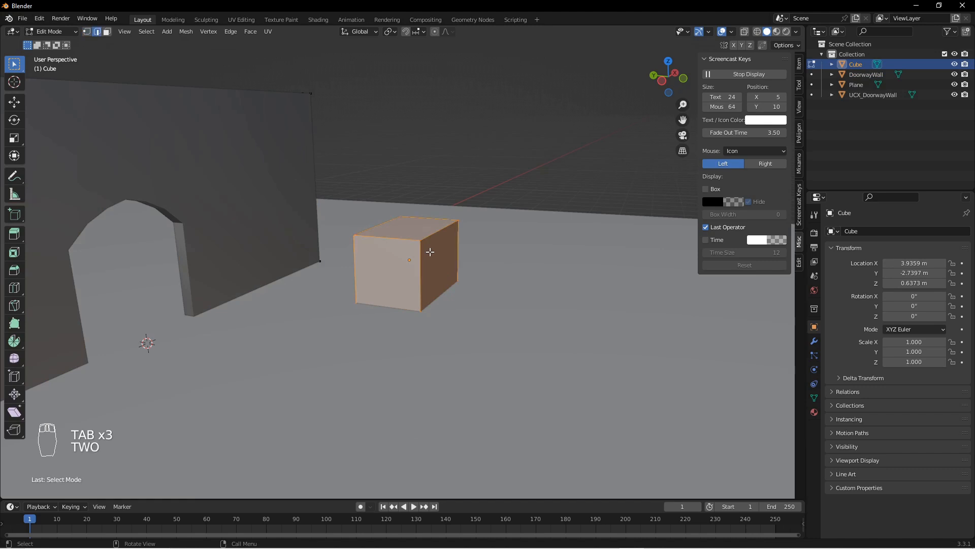
{"action": "middle_click_drag", "start_coordinate": [434, 252], "coordinate": [447, 248]}
{"action": "middle_click_drag", "start_coordinate": [454, 245], "coordinate": [409, 270]}
{"action": "left_click", "coordinate": [418, 255]}
{"action": "key", "text": "1"}
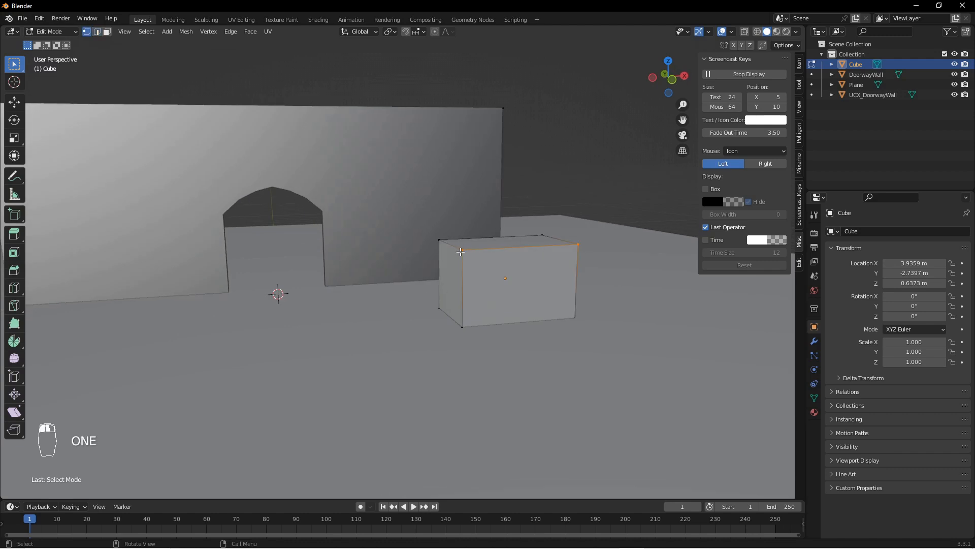
{"action": "key", "text": "2"}
{"action": "key", "text": "3"}
{"action": "left_click", "coordinate": [561, 280]}
{"action": "key", "text": "2"}
{"action": "left_click", "coordinate": [509, 247]}
{"action": "middle_click_drag", "start_coordinate": [529, 289], "coordinate": [600, 289]}
{"action": "key", "text": "g"}
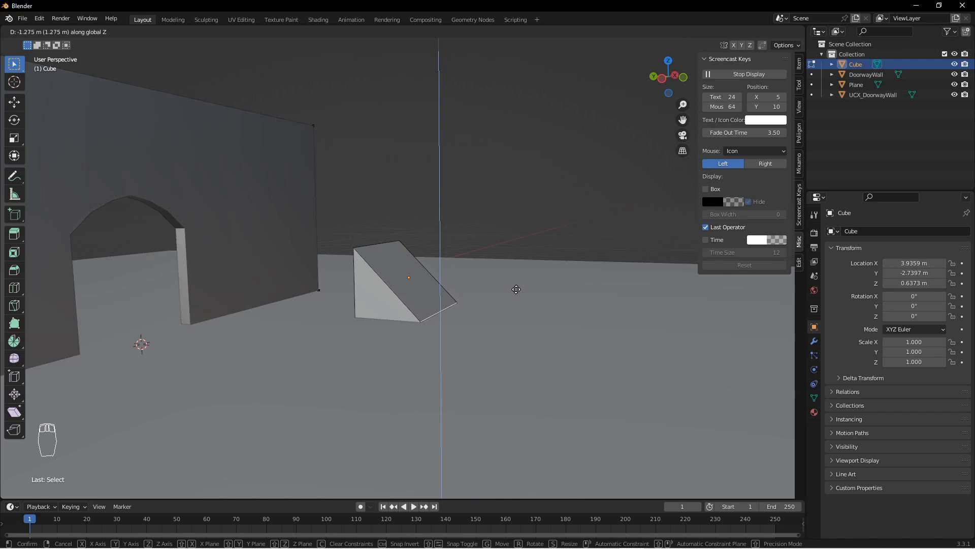
{"action": "left_click", "coordinate": [516, 287]}
Move the ramp's tall back face about 1.59 m along Y towards the wall to lengthen the slope
{"action": "key", "text": "3"}
{"action": "middle_click_drag", "start_coordinate": [368, 259], "coordinate": [300, 289]}
{"action": "left_click", "coordinate": [305, 289]}
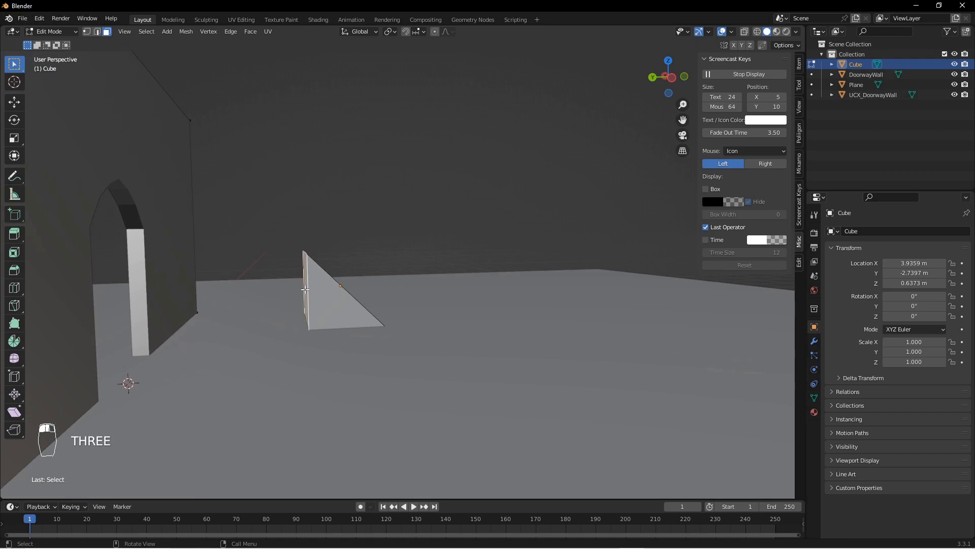
{"action": "key", "text": "g"}
{"action": "key", "text": "y"}
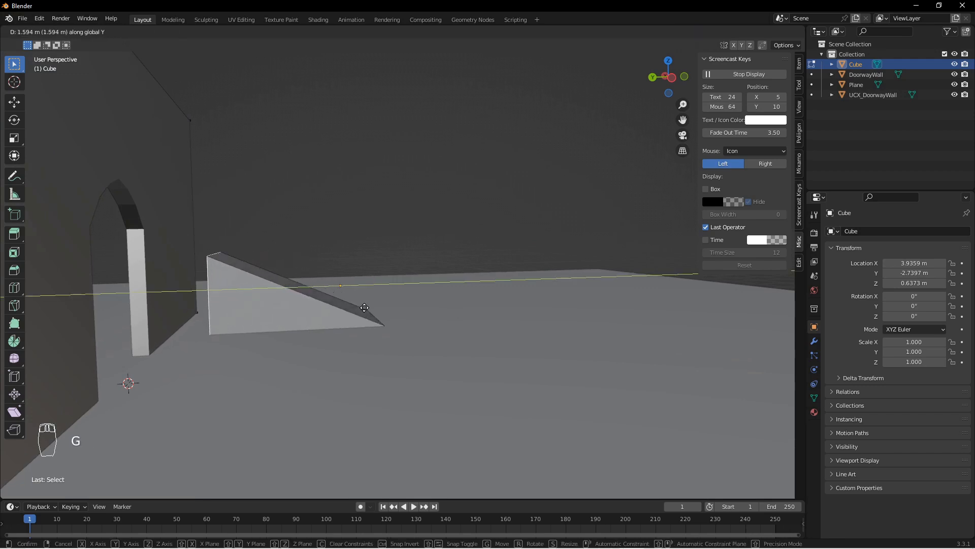
{"action": "left_click", "coordinate": [365, 307]}
{"action": "key", "text": "Tab"}
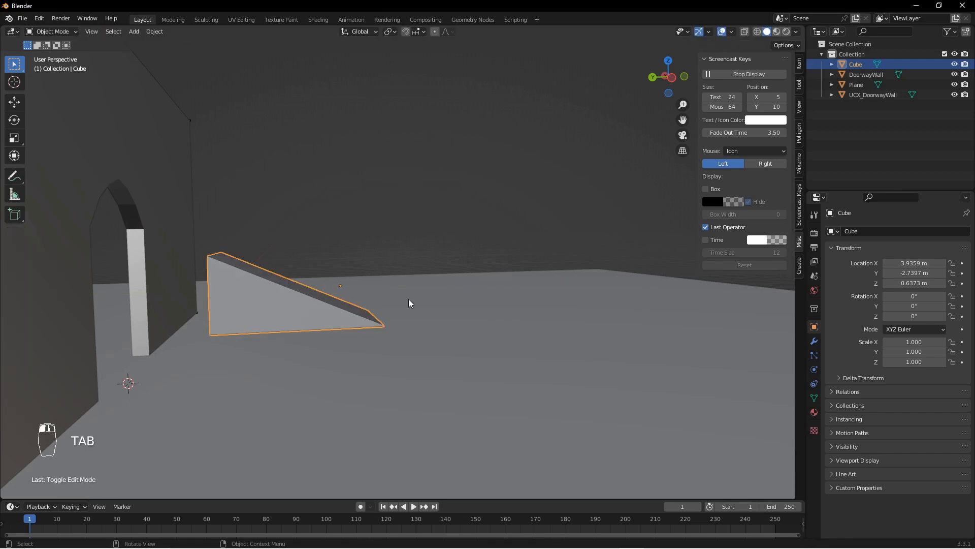
Move the whole ramp along Y to about -3.89 m, farther from the wall
{"action": "key", "text": "g"}
{"action": "key", "text": "y"}
{"action": "left_click", "coordinate": [450, 303]}
{"action": "middle_click_drag", "start_coordinate": [450, 303], "coordinate": [414, 272]}
{"action": "key", "text": "g"}
{"action": "key", "text": "y"}
{"action": "left_click", "coordinate": [421, 281]}
Shift the ramp's back face along Y towards the wall and extrude it about 1.05 m to form a flat landing
{"action": "key", "text": "Tab"}
{"action": "mouse_move", "coordinate": [289, 270]}
{"action": "middle_mouse_down"}
{"action": "mouse_move", "coordinate": [307, 269]}
{"action": "mouse_move", "coordinate": [298, 263]}
{"action": "middle_mouse_up"}
{"action": "key", "text": "g"}
{"action": "key", "text": "y"}
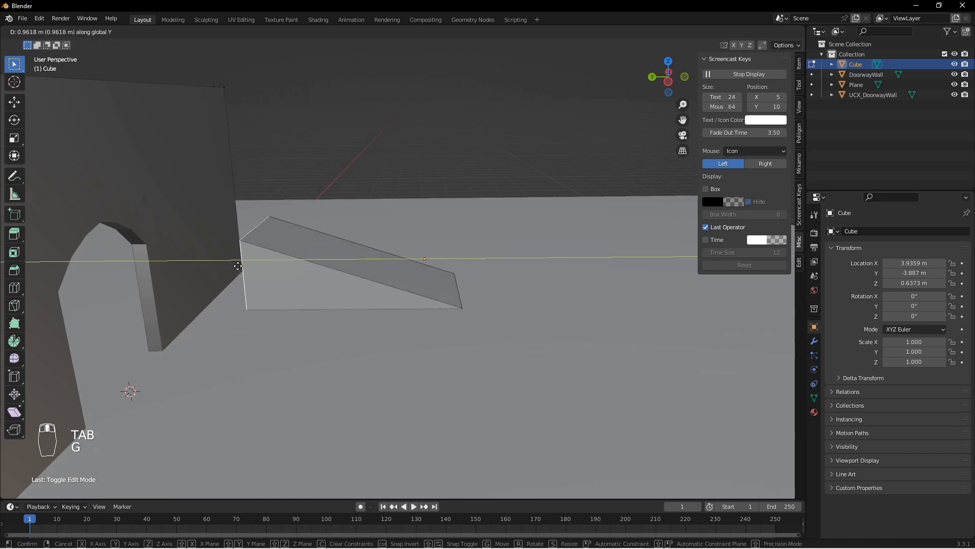
{"action": "left_click", "coordinate": [418, 289]}
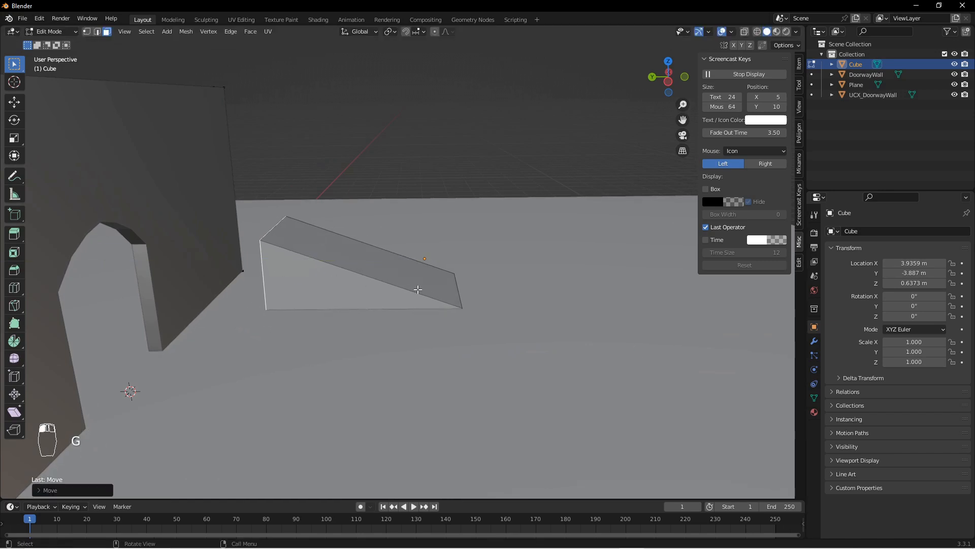
{"action": "key", "text": "e"}
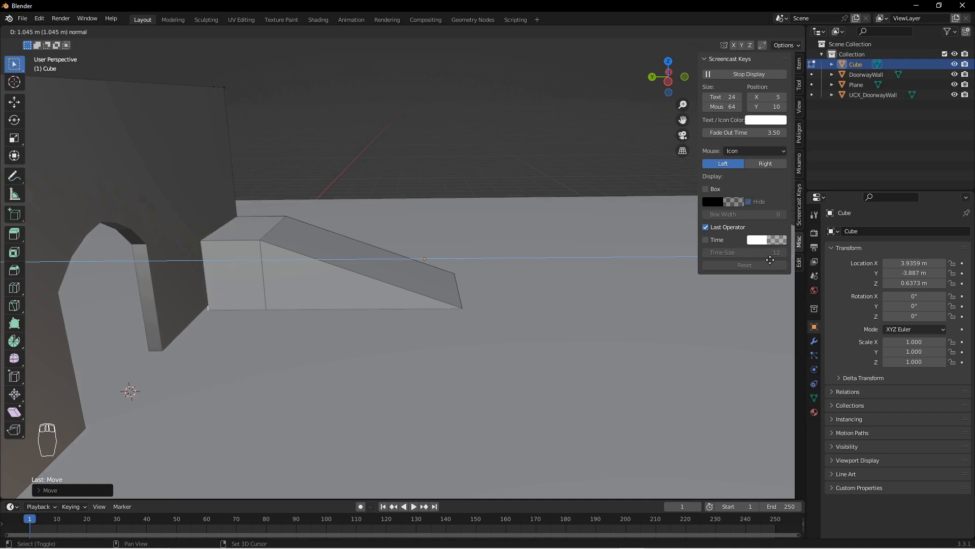
{"action": "left_click", "coordinate": [770, 260]}
Extrude the landing's side face about 5.44 m along the wall, past the doorway
{"action": "middle_click_drag", "start_coordinate": [477, 232], "coordinate": [384, 220]}
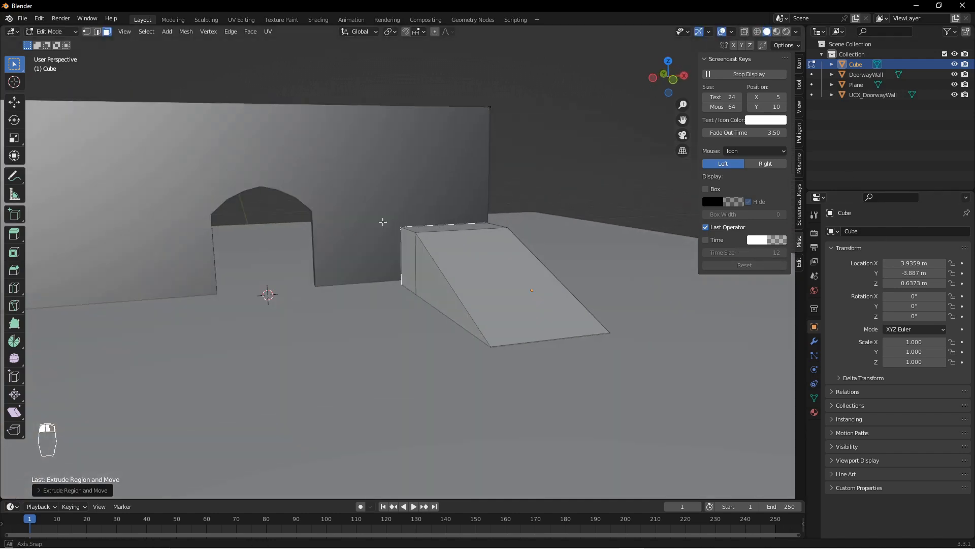
{"action": "left_click", "coordinate": [406, 255]}
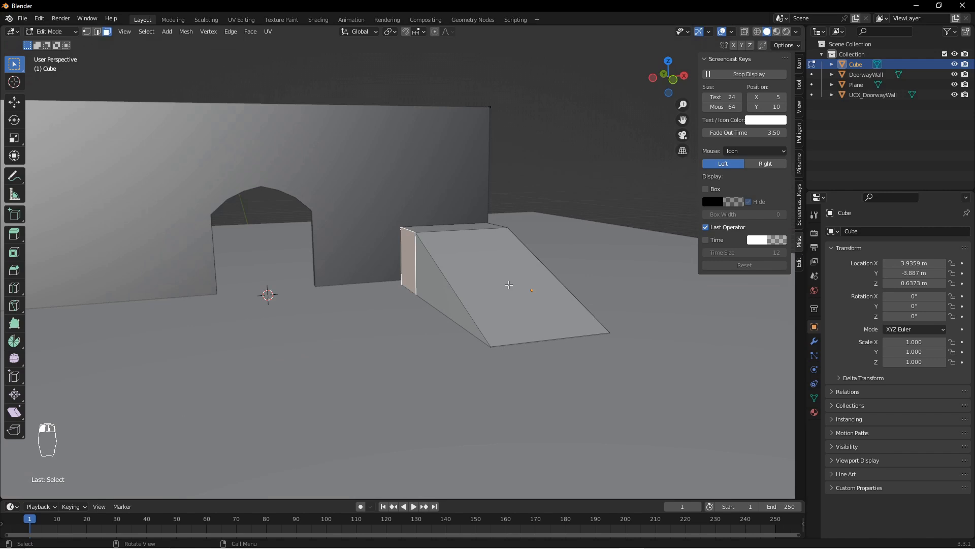
{"action": "key", "text": "e"}
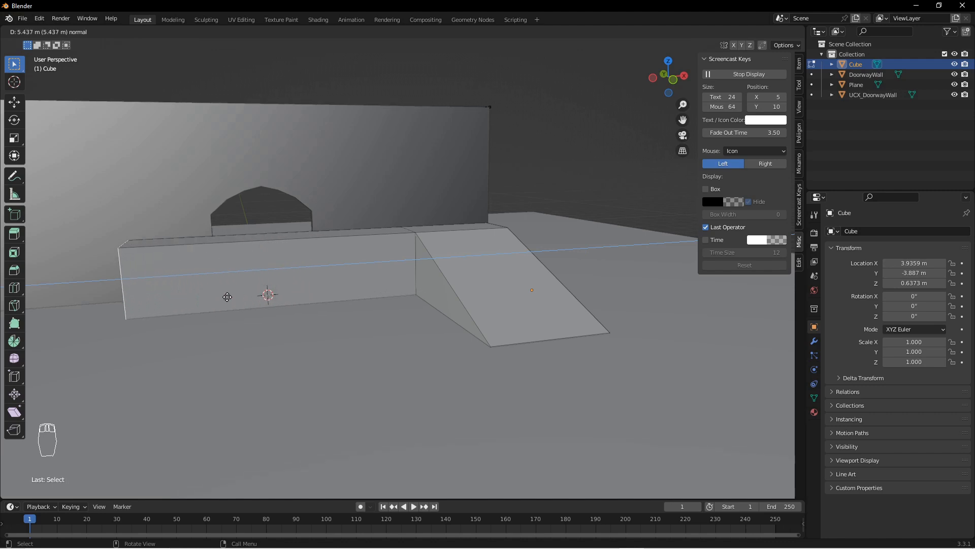
{"action": "left_click", "coordinate": [226, 297]}
Raise the top edge at the extrusion's far end about 2.53 m along Z to the wall's top, forming a second slope
{"action": "middle_click_drag", "start_coordinate": [178, 271], "coordinate": [383, 312], "text": "shift"}
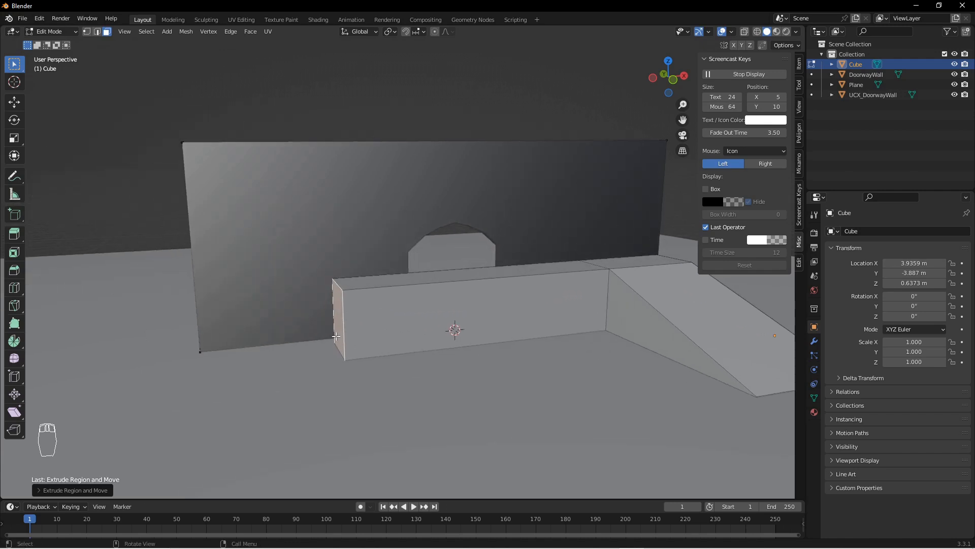
{"action": "key", "text": "2"}
{"action": "left_click", "coordinate": [340, 288]}
{"action": "key", "text": "g"}
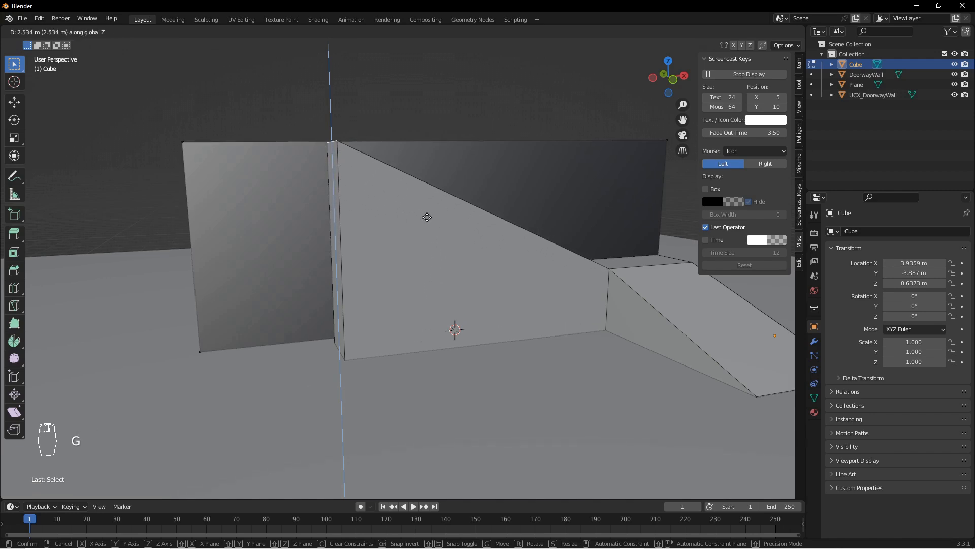
{"action": "left_click", "coordinate": [426, 210]}
Enable snapping and fine-adjust the second slope's upper edge along Z to align it with the top of the wall
{"action": "middle_click_drag", "start_coordinate": [387, 196], "coordinate": [363, 341]}
{"action": "scroll", "coordinate": [393, 318], "scroll_direction": "up", "scroll_amount": 3}
{"action": "scroll", "coordinate": [382, 214], "scroll_direction": "up", "scroll_amount": 3}
{"action": "middle_click_drag", "start_coordinate": [470, 197], "coordinate": [384, 231]}
{"action": "middle_click_drag", "start_coordinate": [656, 217], "coordinate": [325, 219], "text": "shift"}
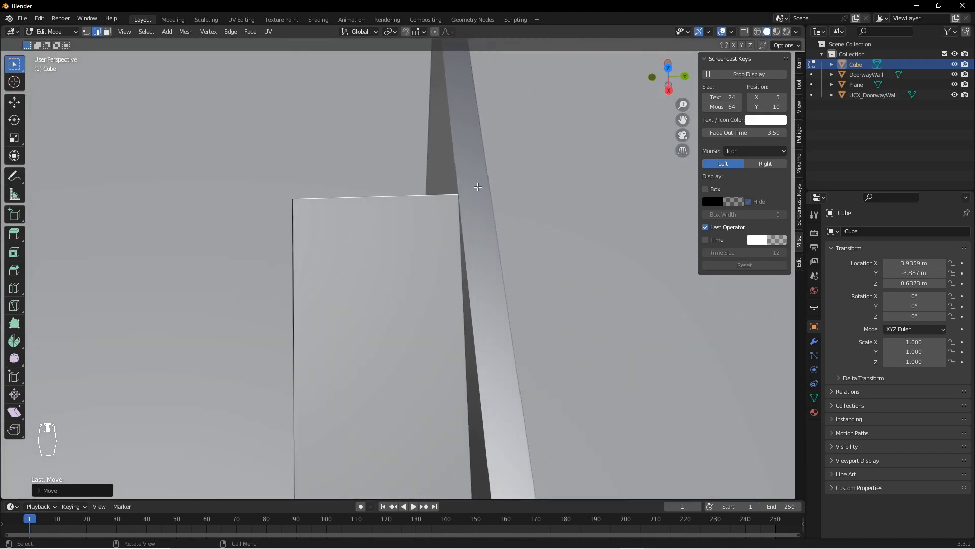
{"action": "middle_click_drag", "start_coordinate": [406, 243], "coordinate": [519, 164]}
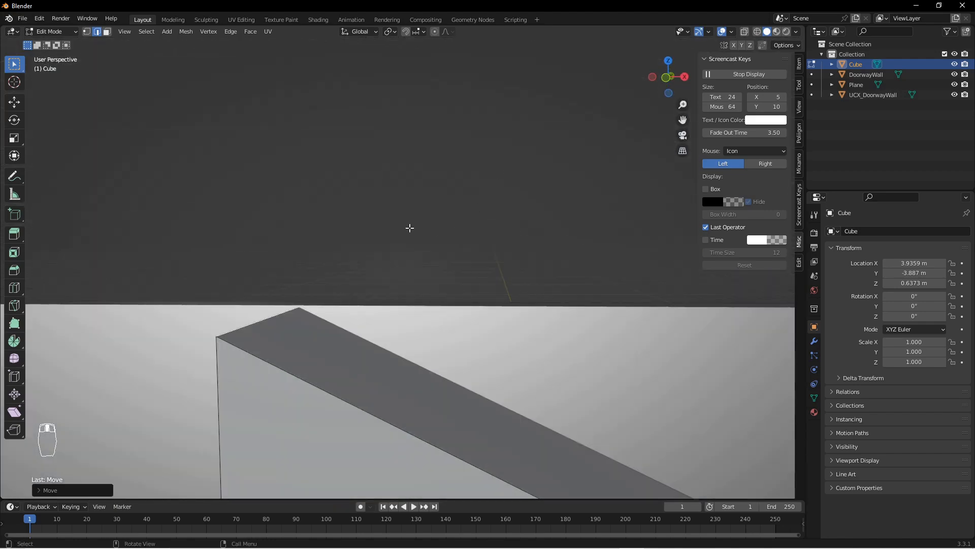
{"action": "left_click", "coordinate": [405, 32]}
{"action": "left_click", "coordinate": [418, 32]}
{"action": "left_click", "coordinate": [392, 82]}
{"action": "left_click", "coordinate": [265, 318]}
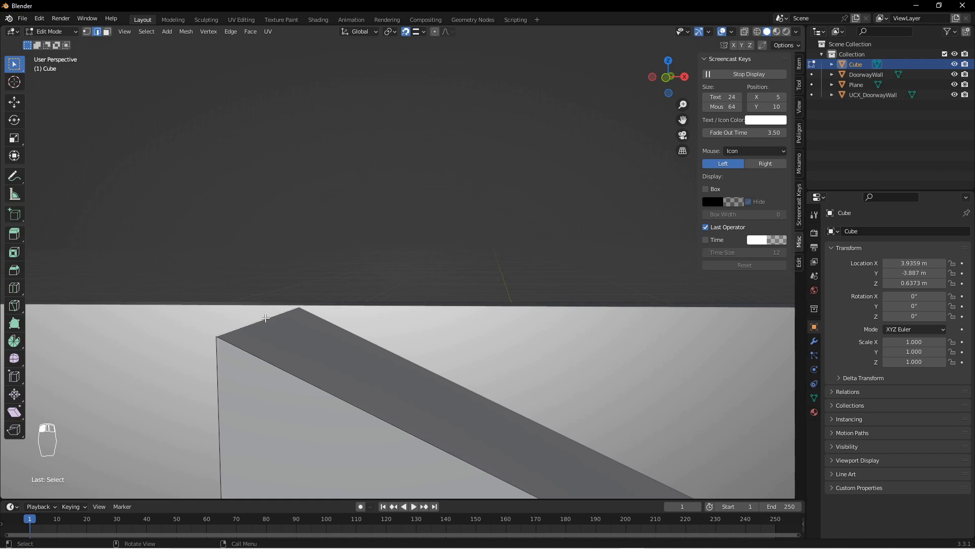
{"action": "key", "text": "g"}
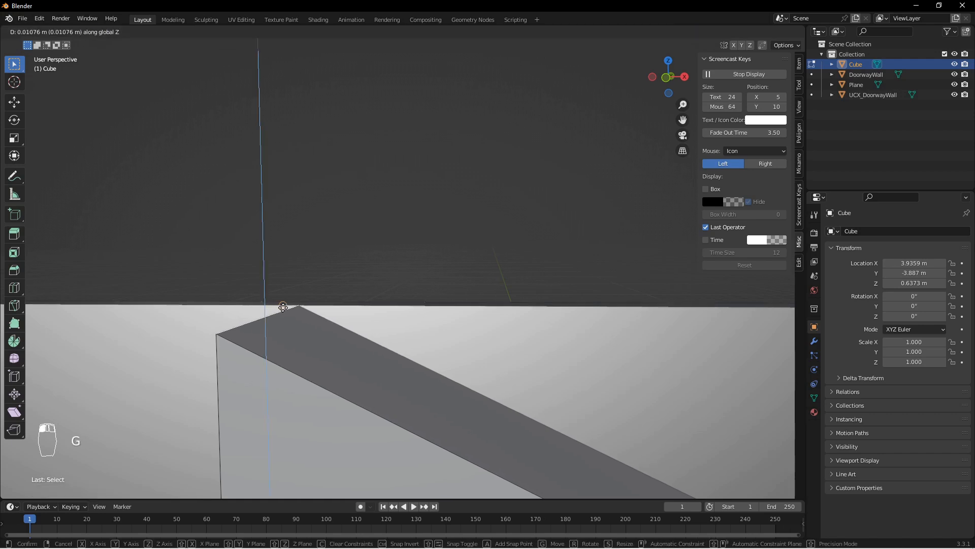
{"action": "left_click", "coordinate": [286, 306]}
{"action": "middle_click_drag", "start_coordinate": [286, 306], "coordinate": [396, 331]}
{"action": "key", "text": "Tab"}
{"action": "key", "text": "Tab"}
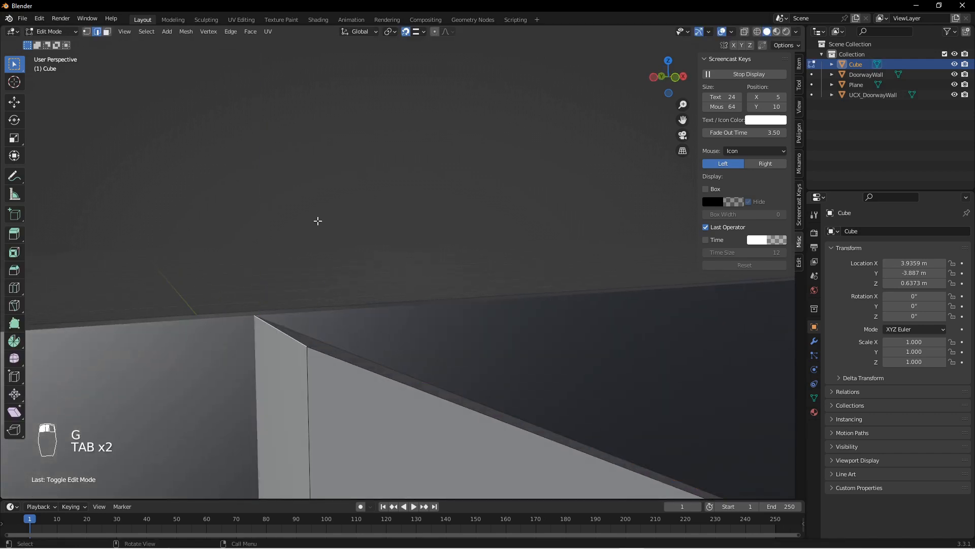
Extrude the end face beyond the second slope about 2.47 m to the end of the wall, forming an upper landing
{"action": "middle_click_drag", "start_coordinate": [365, 276], "coordinate": [414, 391]}
{"action": "key", "text": "3"}
{"action": "left_click", "coordinate": [415, 361]}
{"action": "key", "text": "e"}
{"action": "key", "text": "e"}
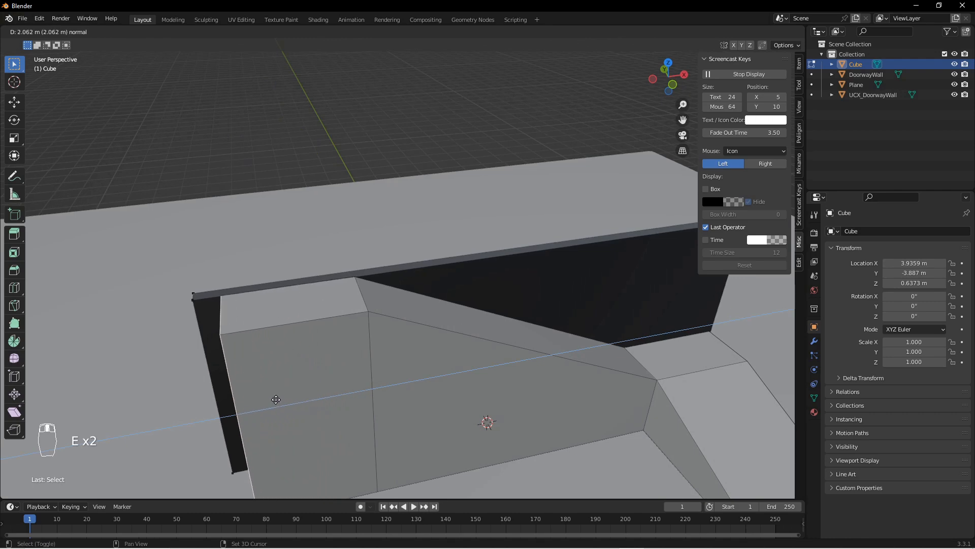
{"action": "left_click", "coordinate": [24, 433]}
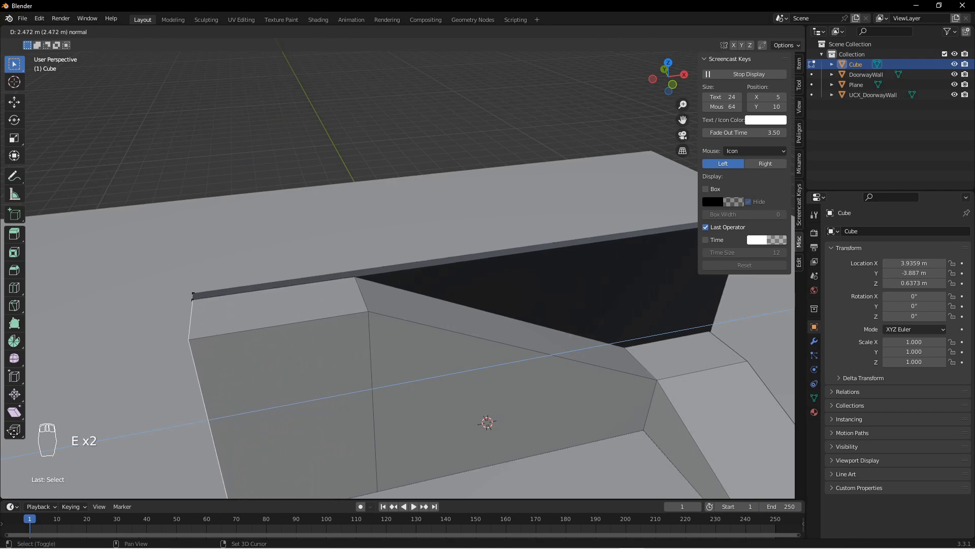
Widen the second slope and upper landing by moving their two outer side faces about -0.58 m along Y
{"action": "middle_click_drag", "start_coordinate": [493, 387], "coordinate": [565, 384]}
{"action": "key", "text": "Tab"}
{"action": "scroll", "coordinate": [511, 313], "scroll_direction": "up", "scroll_amount": 3}
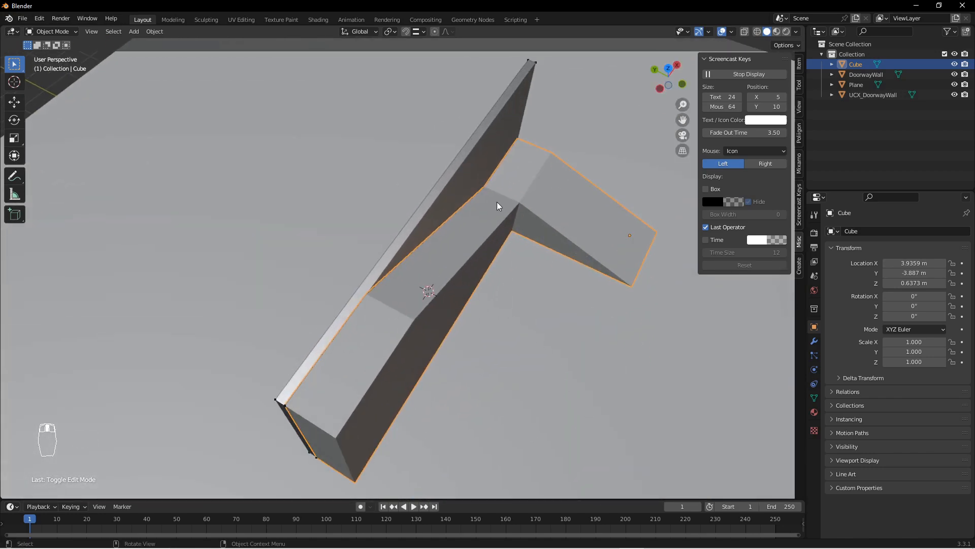
{"action": "key", "text": "Tab"}
{"action": "left_click", "coordinate": [476, 275]}
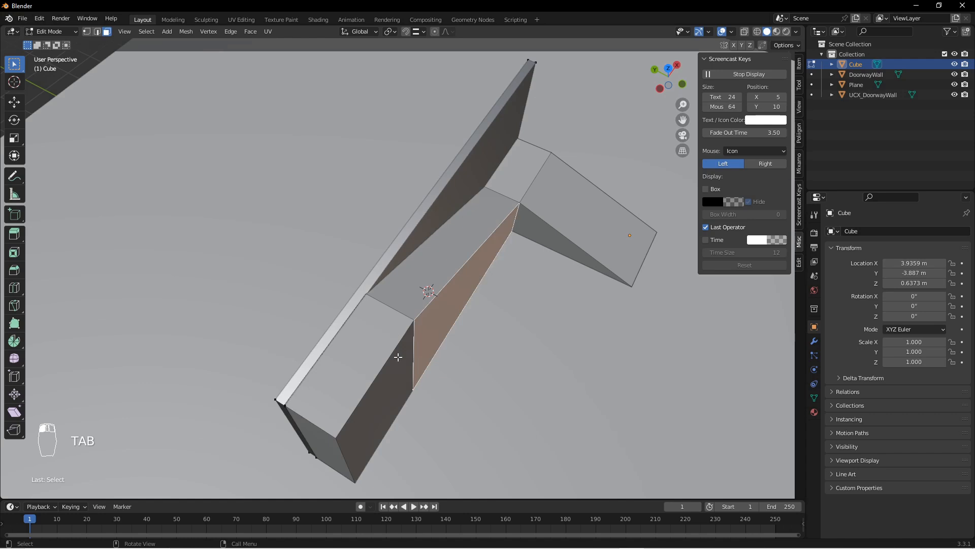
{"action": "key", "text": "g"}
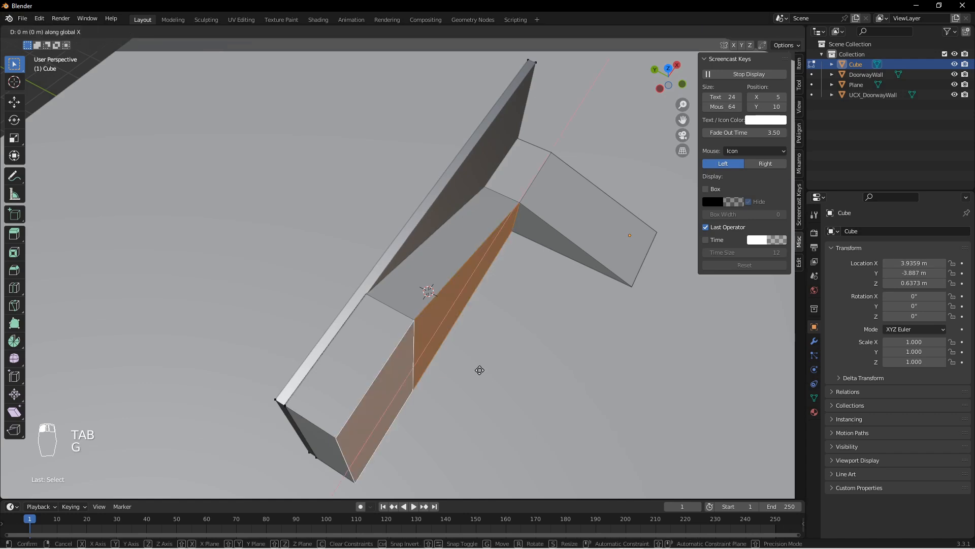
{"action": "key", "text": "y"}
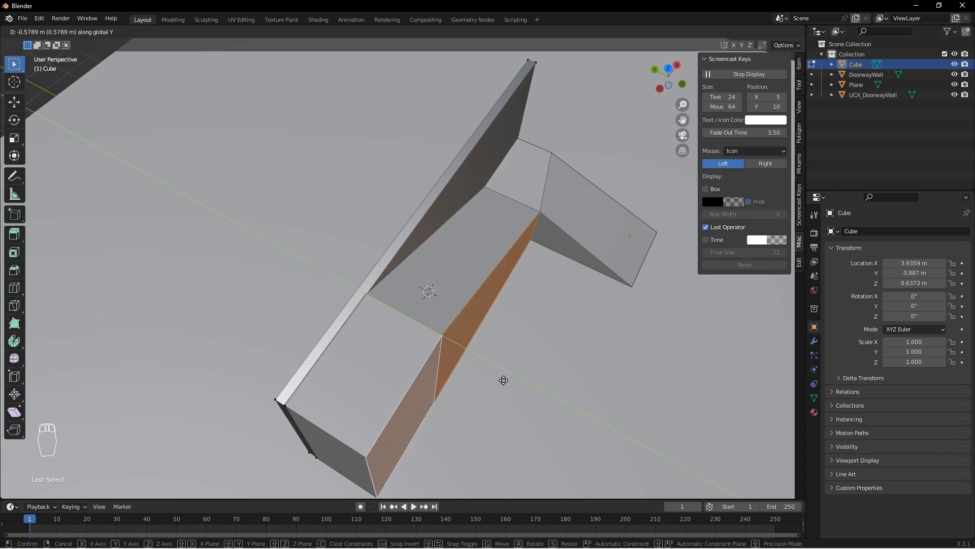
{"action": "left_click", "coordinate": [506, 381]}
Move the vertical edge between the lower landing and first ramp along Y, away from the wall, to straighten the ramp's top
{"action": "middle_click_drag", "start_coordinate": [615, 369], "coordinate": [418, 302]}
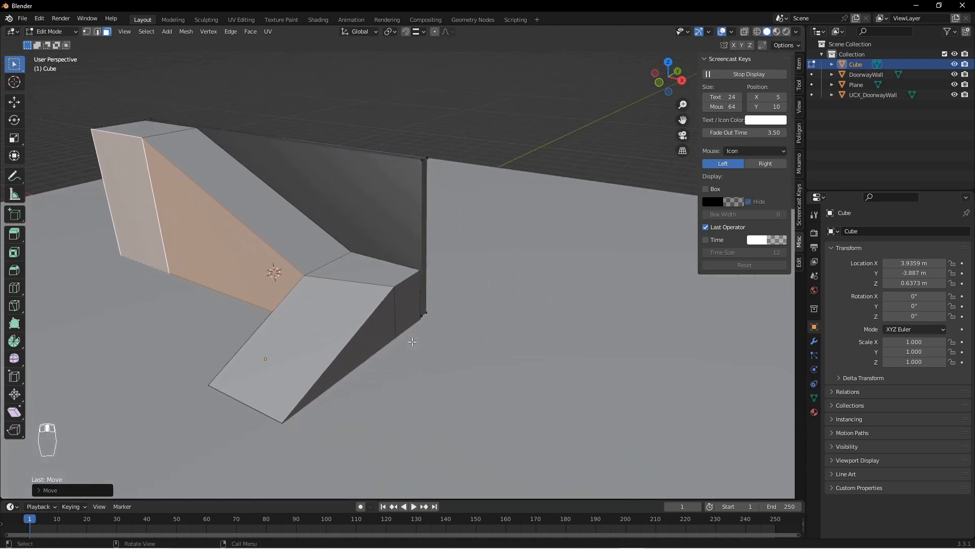
{"action": "key", "text": "2"}
{"action": "middle_click_drag", "start_coordinate": [406, 338], "coordinate": [347, 298]}
{"action": "left_click", "coordinate": [343, 299]}
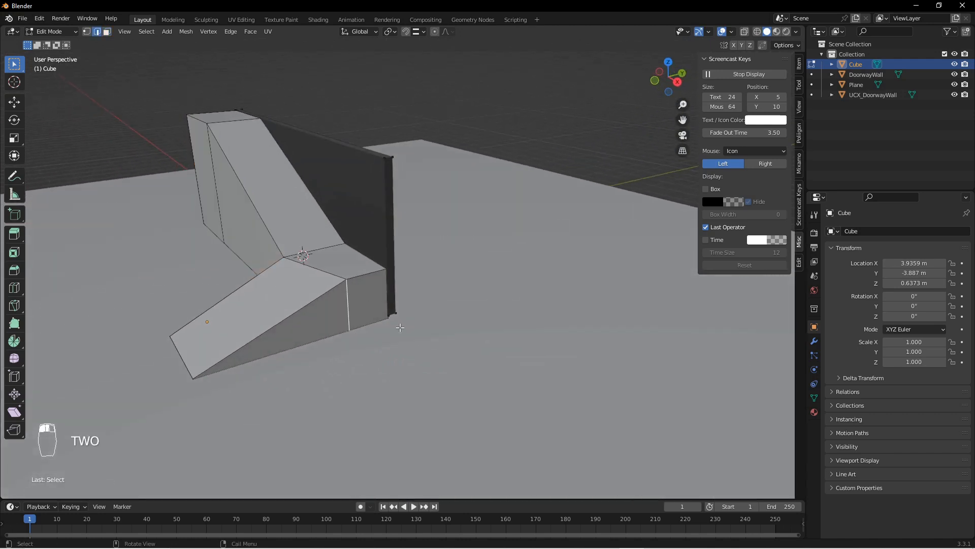
{"action": "key", "text": "g"}
{"action": "key", "text": "y"}
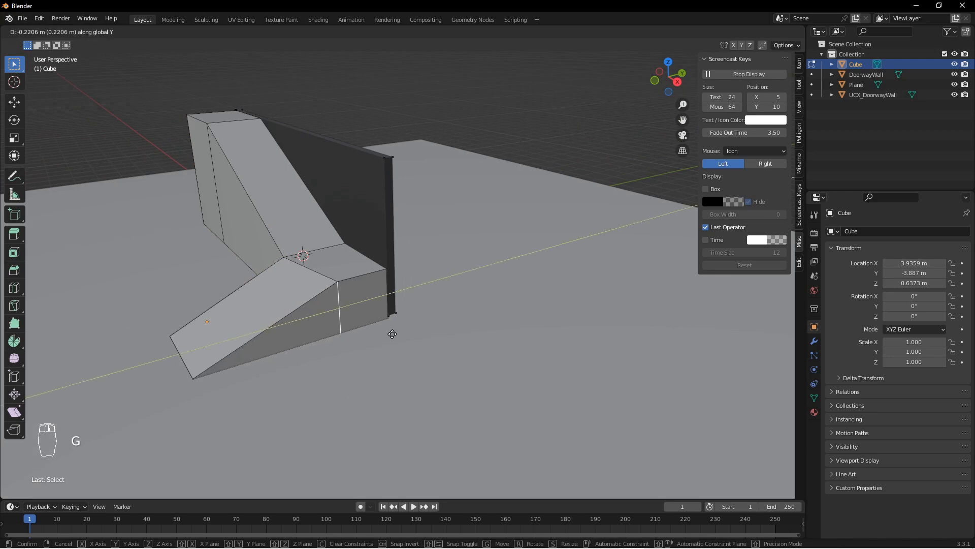
{"action": "left_click", "coordinate": [245, 352]}
Enable snapping and refine the lower landing's vertical edge along Y to align it with the ramp's opposite upper corner
{"action": "middle_click_drag", "start_coordinate": [246, 352], "coordinate": [298, 293]}
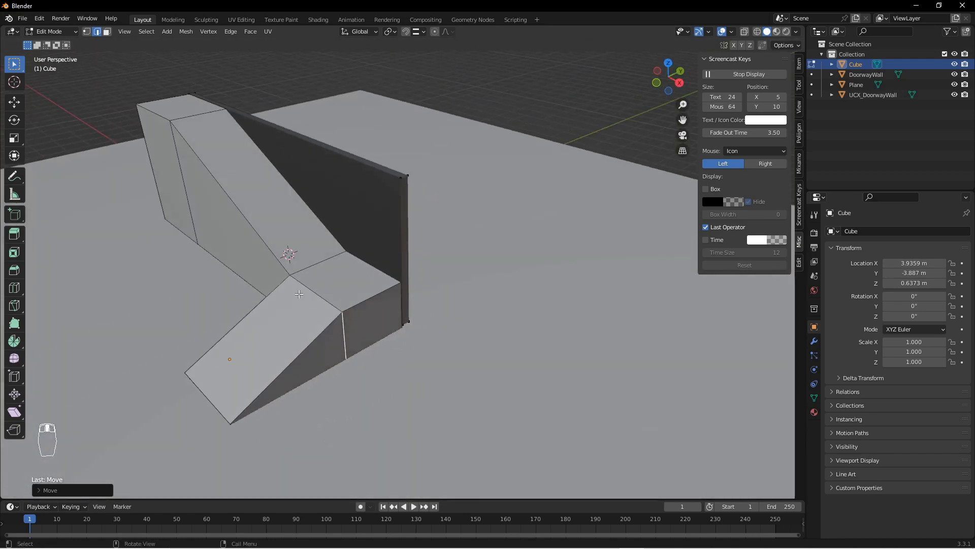
{"action": "left_click", "coordinate": [404, 31]}
{"action": "key", "text": "g"}
{"action": "key", "text": "y"}
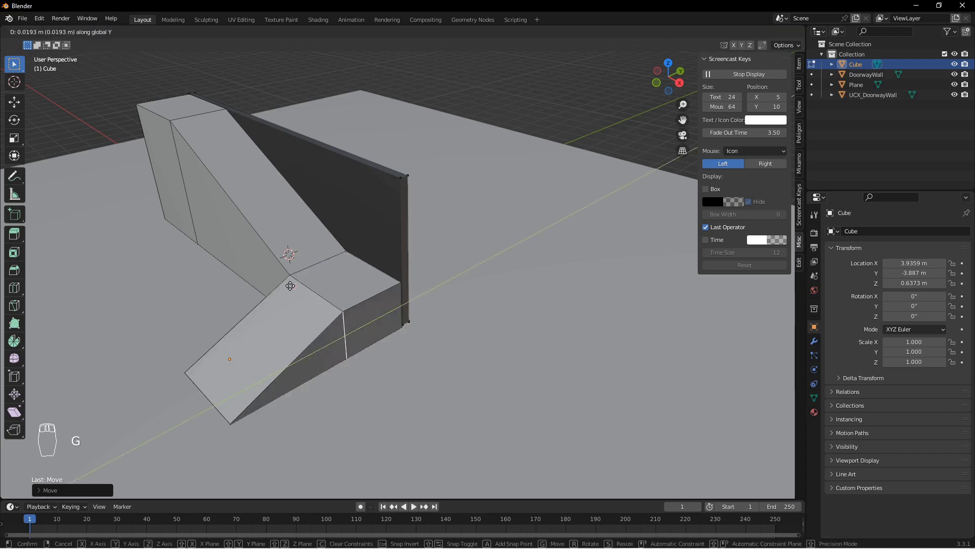
{"action": "left_click", "coordinate": [286, 298]}
{"action": "middle_click_drag", "start_coordinate": [286, 299], "coordinate": [355, 322]}
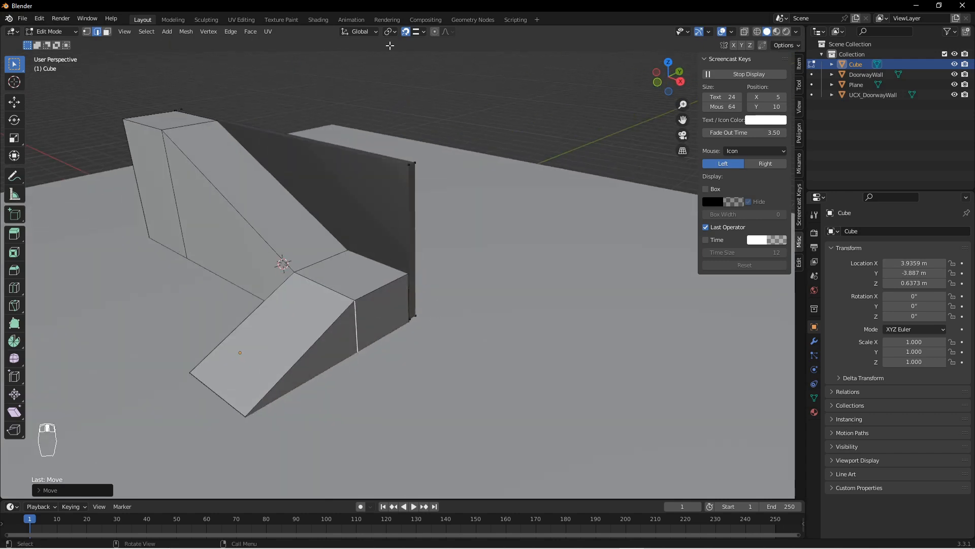
Duplicate the doorway wall and raise the copy along Z to about 3.76 m, stacking it on the original wall
{"action": "key", "text": "Tab"}
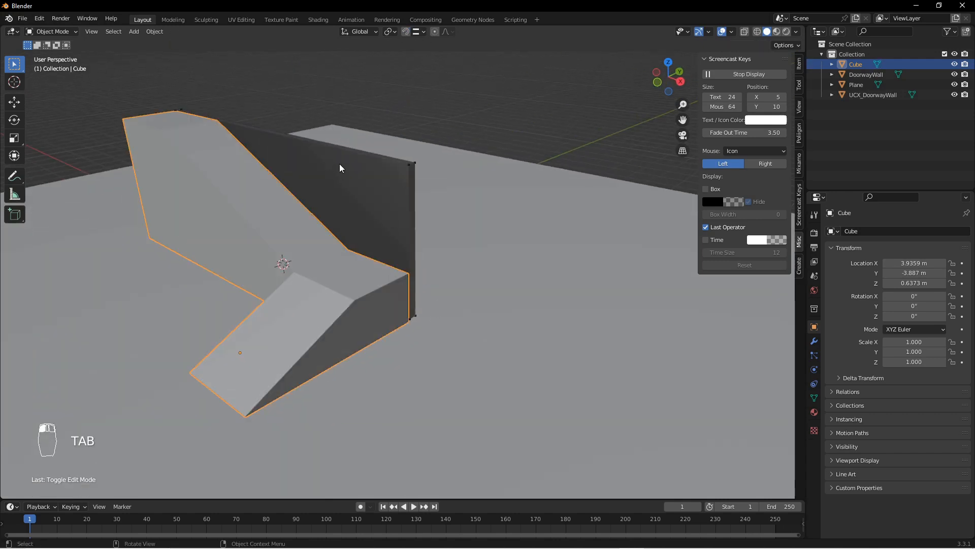
{"action": "left_click", "coordinate": [342, 172]}
{"action": "middle_click_drag", "start_coordinate": [343, 172], "coordinate": [337, 192]}
{"action": "key", "text": "shift+d"}
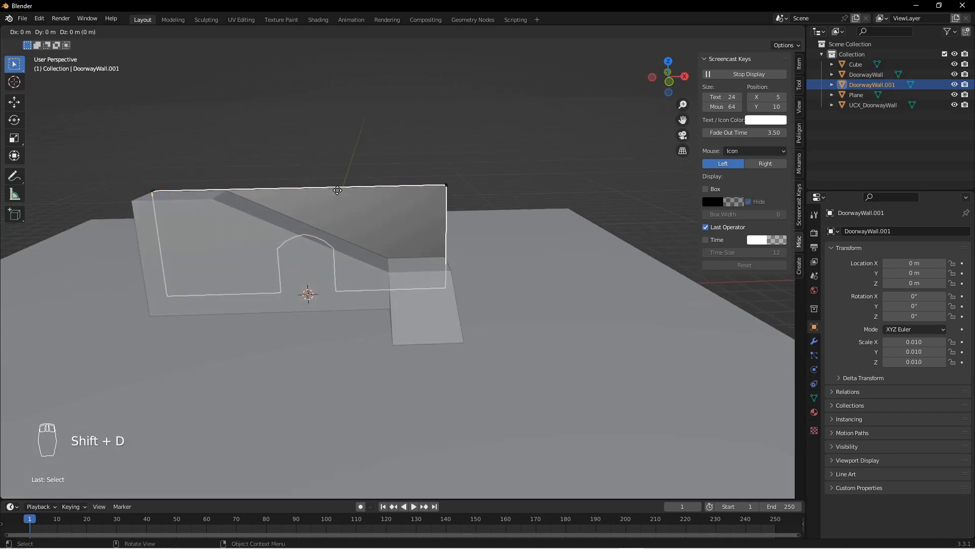
{"action": "key", "text": "z"}
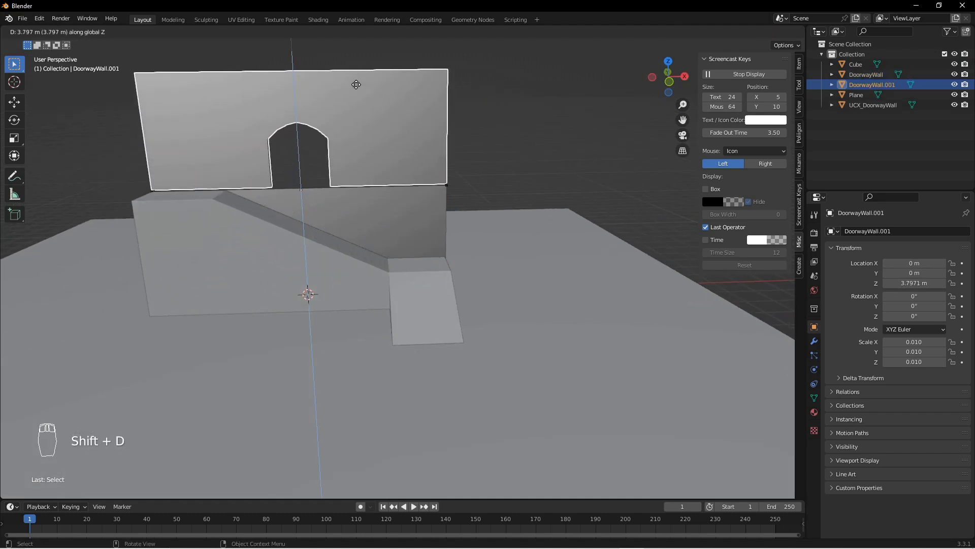
{"action": "left_click", "coordinate": [352, 96]}
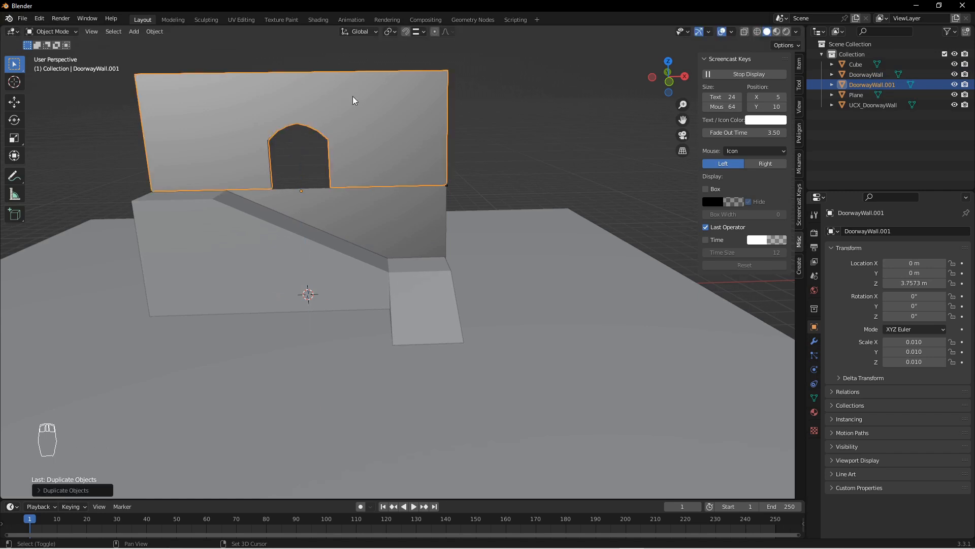
Lower the duplicated doorway wall along Z to 3.74 m so it meets the top of the original wall
{"action": "left_click", "coordinate": [405, 33]}
{"action": "key", "text": "g"}
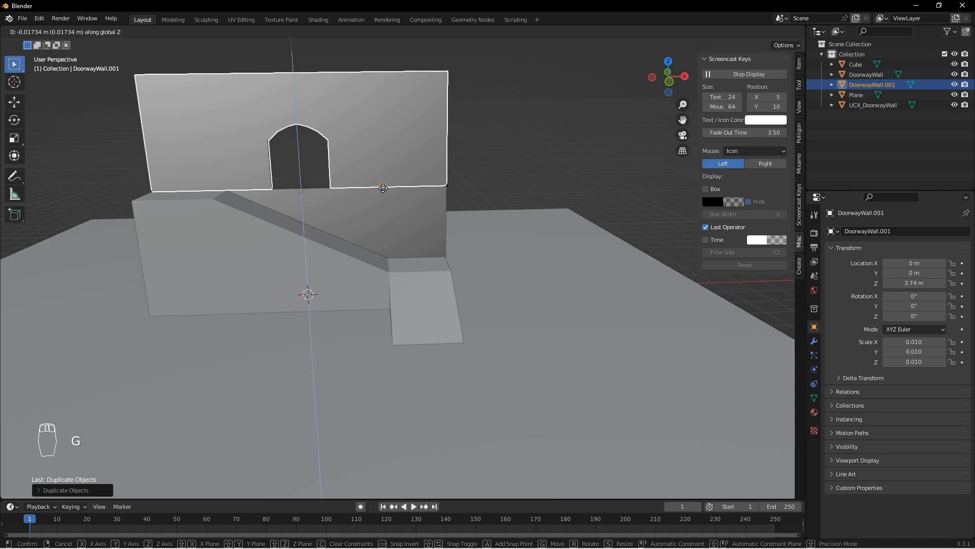
{"action": "left_click", "coordinate": [383, 188]}
{"action": "middle_click_drag", "start_coordinate": [376, 183], "coordinate": [317, 220]}
{"action": "scroll", "coordinate": [350, 207], "scroll_direction": "up", "scroll_amount": 3}
{"action": "scroll", "coordinate": [317, 220], "scroll_direction": "down", "scroll_amount": 4}
{"action": "scroll", "coordinate": [317, 220], "scroll_direction": "up", "scroll_amount": 4}
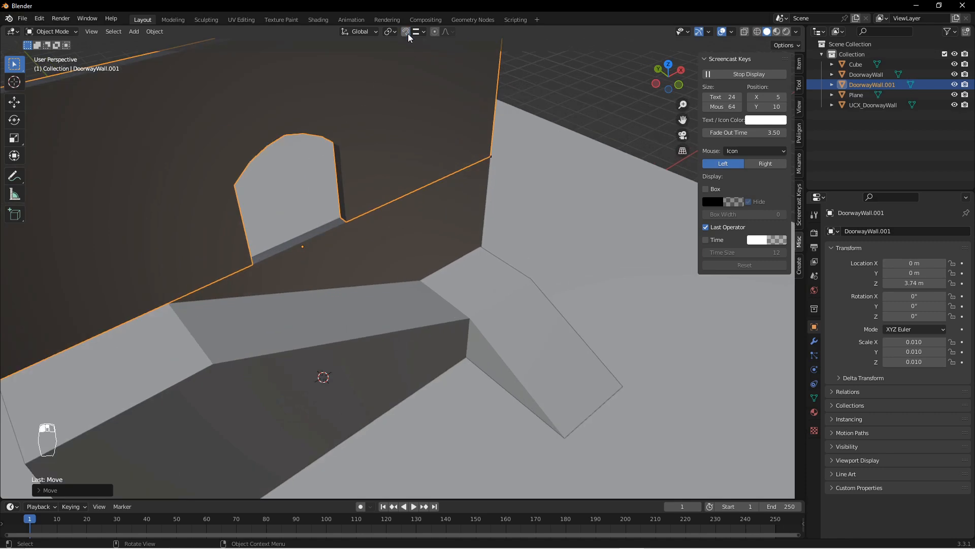
Select all inner faces of the upper wall's doorway and move them along negative X to place the opening above the ramp's upper landing
{"action": "key", "text": "Tab"}
{"action": "middle_click_drag", "start_coordinate": [383, 170], "coordinate": [349, 181]}
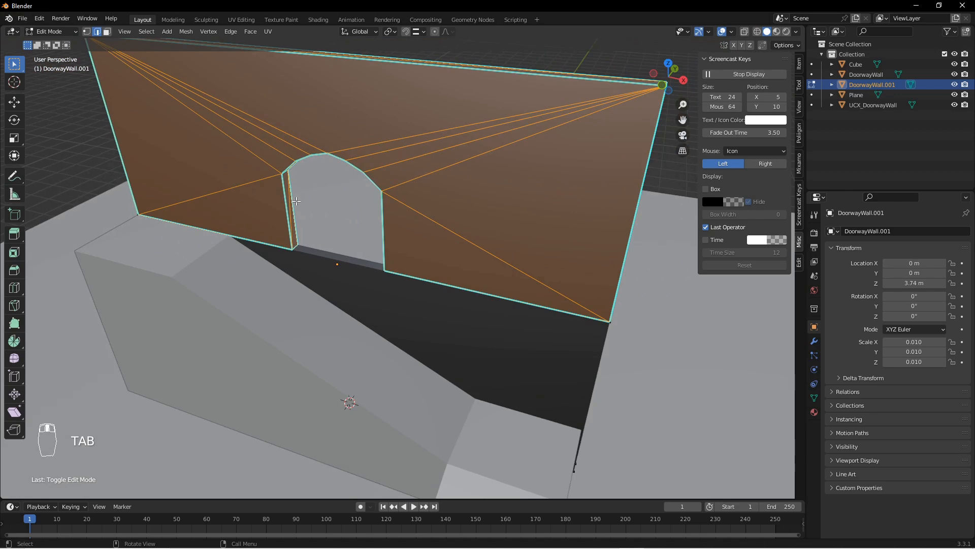
{"action": "key", "text": "3"}
{"action": "middle_click_drag", "start_coordinate": [297, 205], "coordinate": [301, 135]}
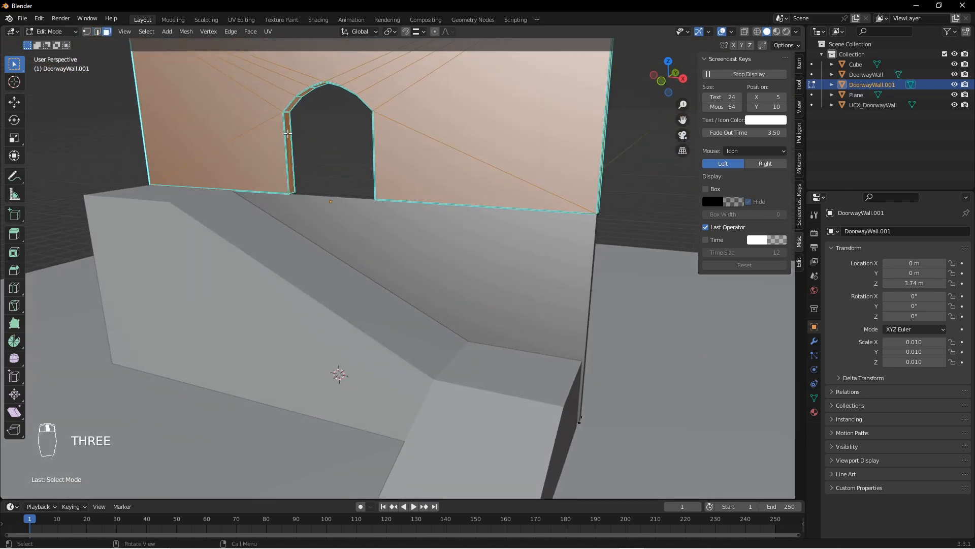
{"action": "left_click", "coordinate": [287, 133]}
{"action": "left_click", "coordinate": [291, 181]}
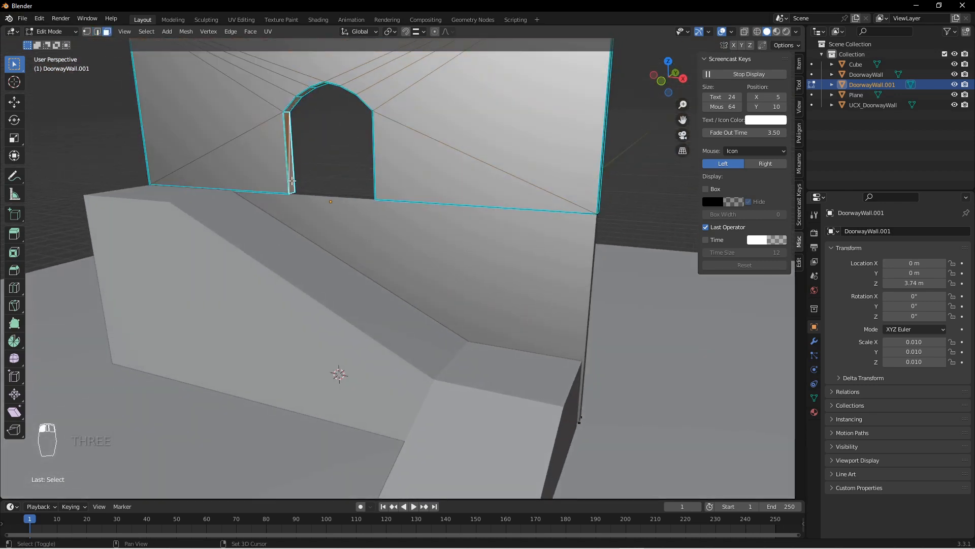
{"action": "left_click", "coordinate": [288, 108]}
{"action": "scroll", "coordinate": [313, 111], "scroll_direction": "up", "scroll_amount": 2}
{"action": "middle_click_drag", "start_coordinate": [313, 112], "coordinate": [404, 298], "text": "shift"}
{"action": "key", "text": "KP_Decimal"}
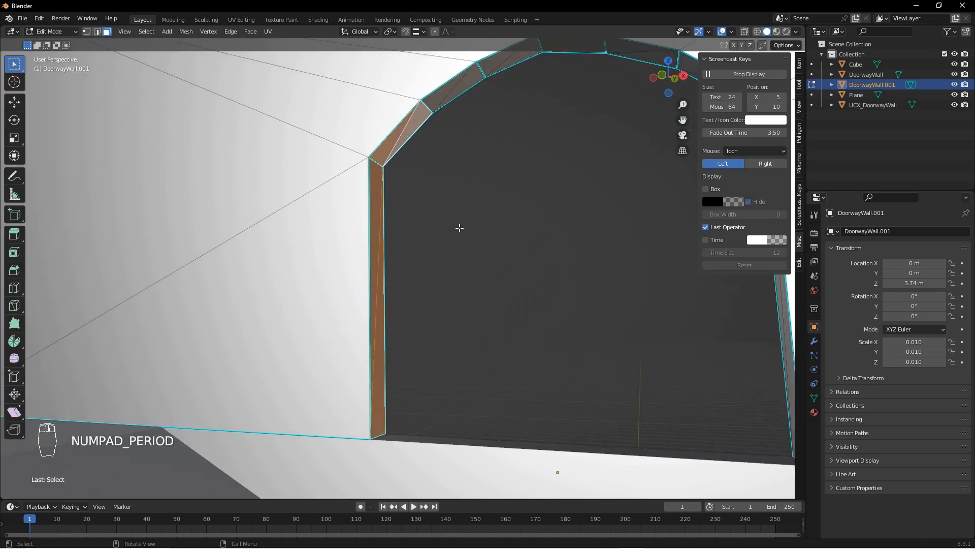
{"action": "middle_click_drag", "start_coordinate": [460, 228], "coordinate": [396, 224]}
{"action": "left_click", "coordinate": [299, 82], "text": "shift"}
{"action": "left_click", "coordinate": [351, 61], "text": "shift"}
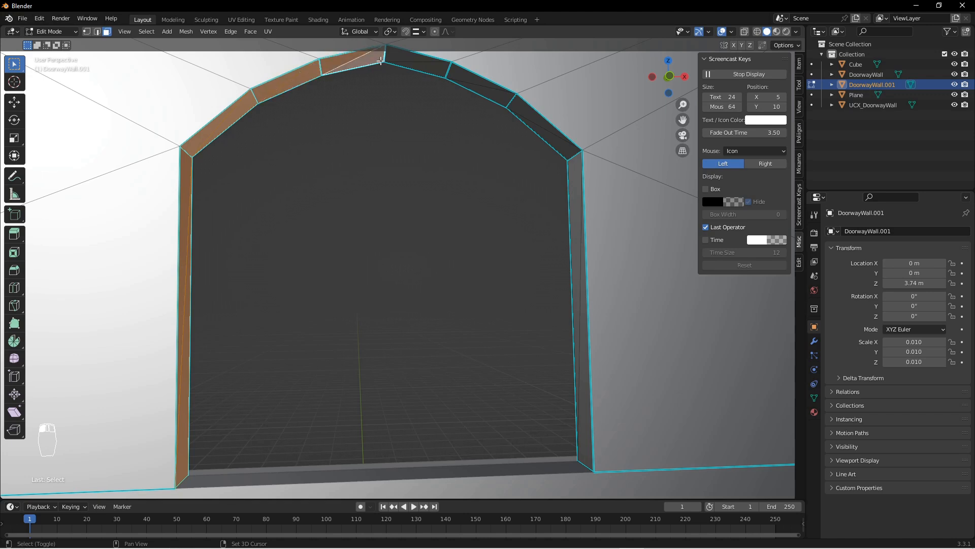
{"action": "left_click", "coordinate": [409, 57], "text": "shift"}
{"action": "left_click", "coordinate": [477, 90], "text": "shift"}
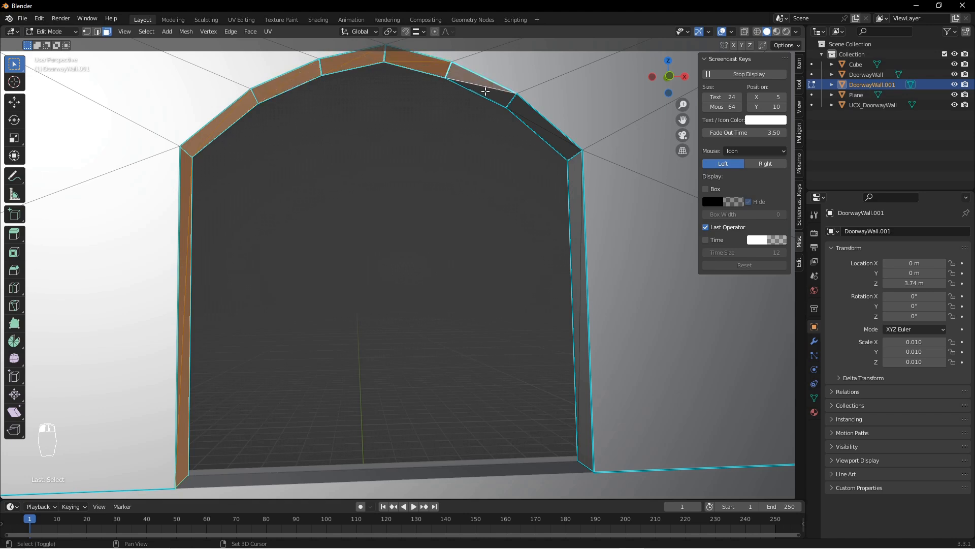
{"action": "left_click", "coordinate": [537, 131], "text": "shift"}
{"action": "left_click", "coordinate": [559, 148], "text": "shift"}
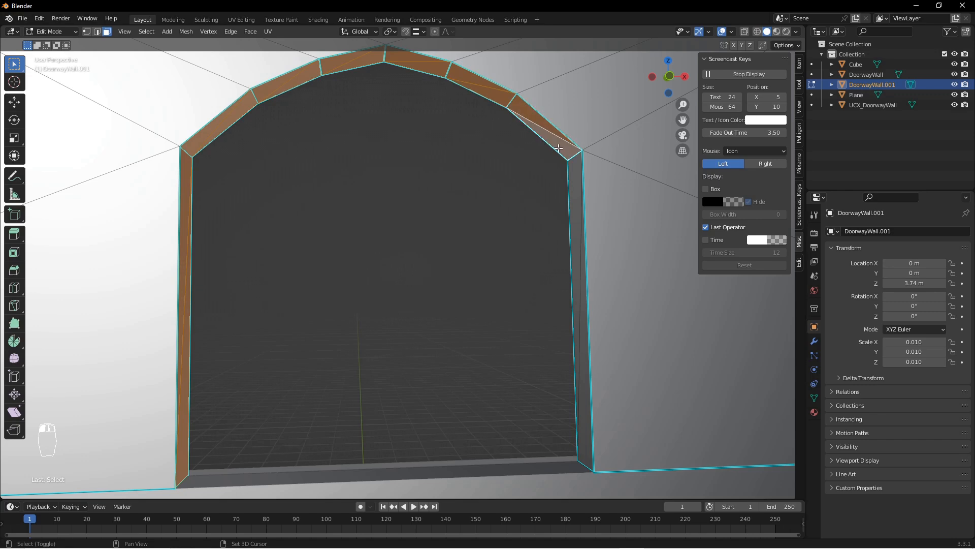
{"action": "left_click", "coordinate": [574, 182], "text": "shift"}
{"action": "middle_click_drag", "start_coordinate": [556, 265], "coordinate": [509, 287]}
{"action": "left_click", "coordinate": [575, 363], "text": "shift"}
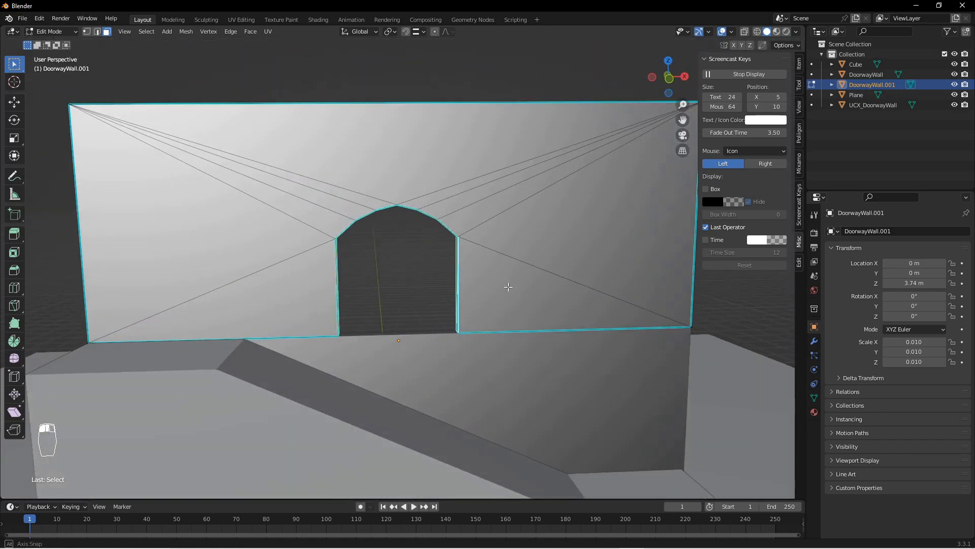
{"action": "key", "text": "g"}
{"action": "key", "text": "x"}
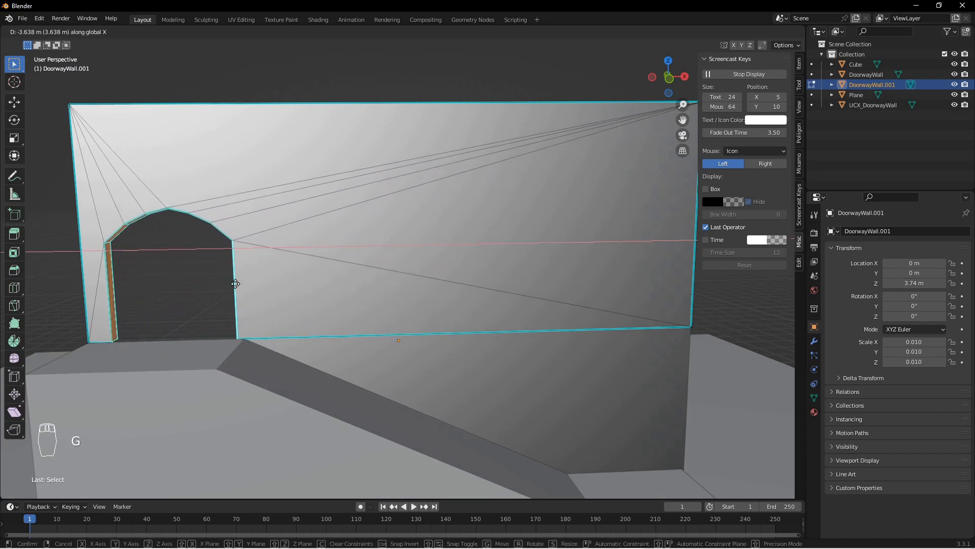
{"action": "left_click", "coordinate": [172, 288]}
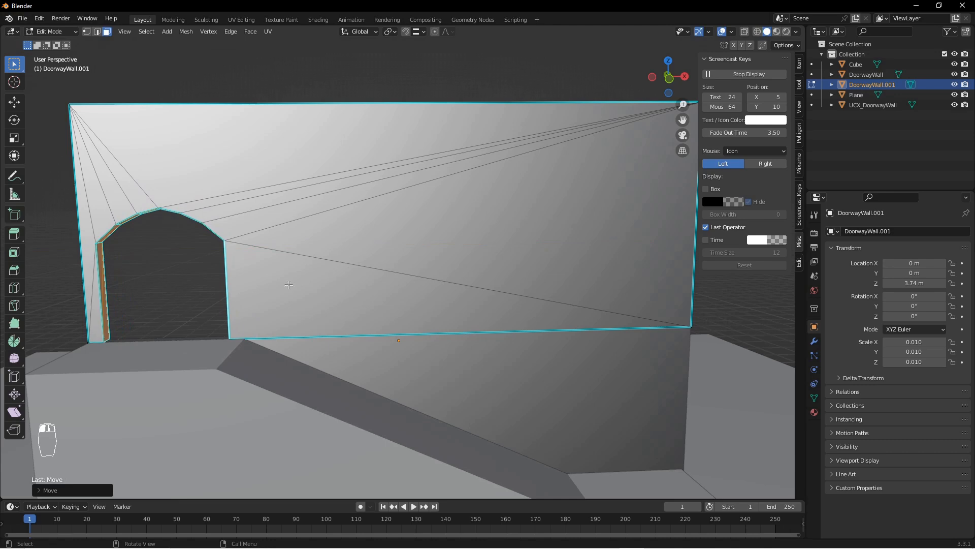
{"action": "key", "text": "Tab"}
{"action": "scroll", "coordinate": [307, 288], "scroll_direction": "down", "scroll_amount": 2}
{"action": "middle_click_drag", "start_coordinate": [339, 287], "coordinate": [332, 328]}
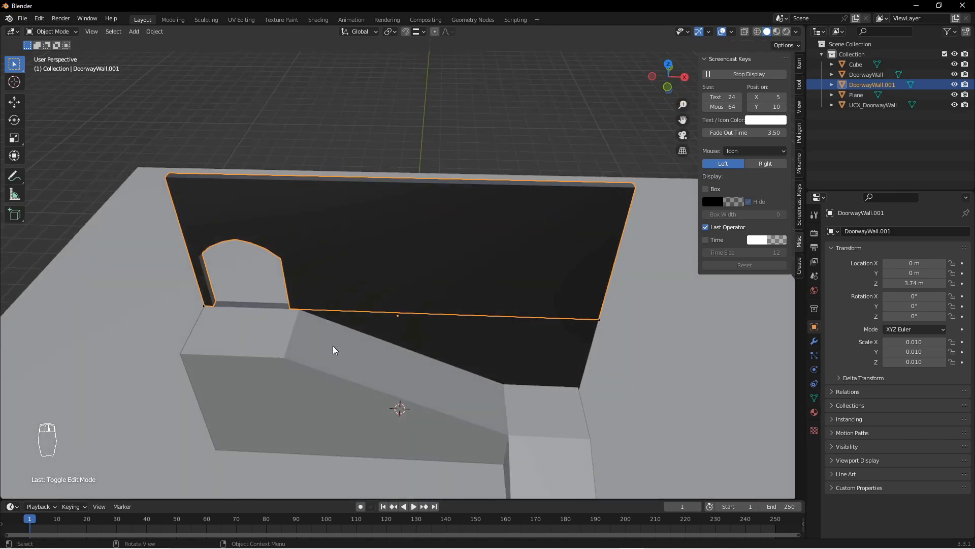
Select the ramp and start an FBX export limited to selected objects
{"action": "scroll", "coordinate": [338, 345], "scroll_direction": "up", "scroll_amount": 2}
{"action": "scroll", "coordinate": [350, 348], "scroll_direction": "down", "scroll_amount": 2}
{"action": "middle_click_drag", "start_coordinate": [320, 349], "coordinate": [407, 293]}
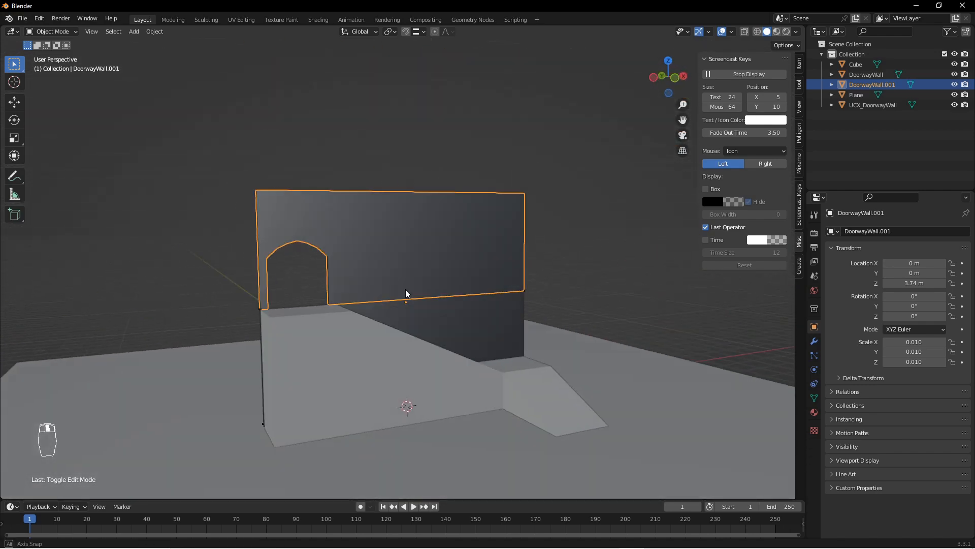
{"action": "left_click", "coordinate": [401, 370]}
{"action": "middle_click_drag", "start_coordinate": [452, 337], "coordinate": [427, 333]}
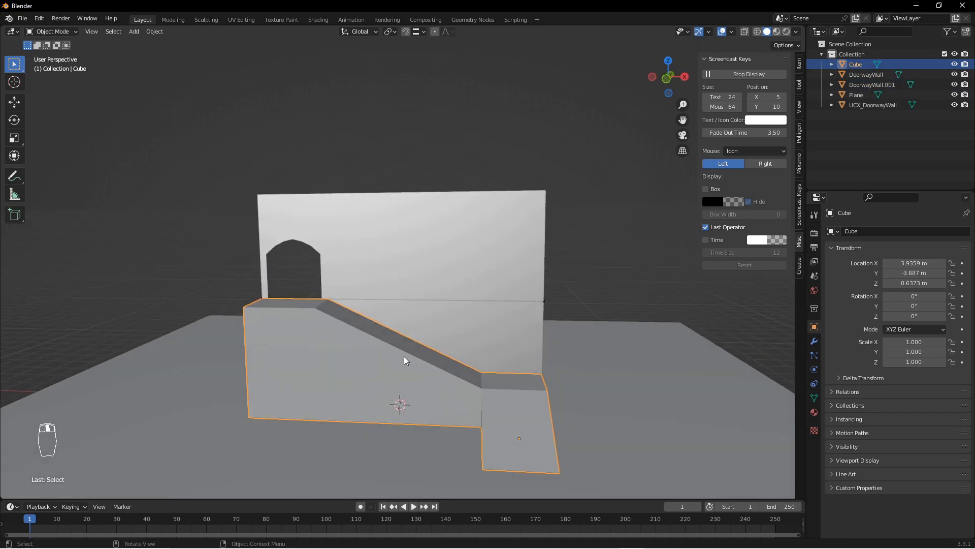
{"action": "key", "text": "Tab"}
{"action": "key", "text": "Tab"}
{"action": "left_click", "coordinate": [21, 18]}
{"action": "mouse_move", "coordinate": [71, 168]}
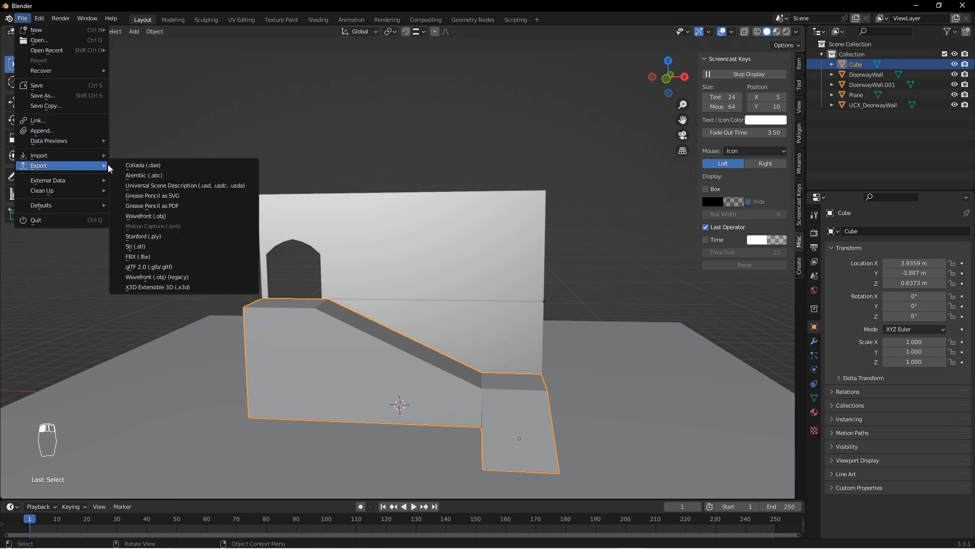
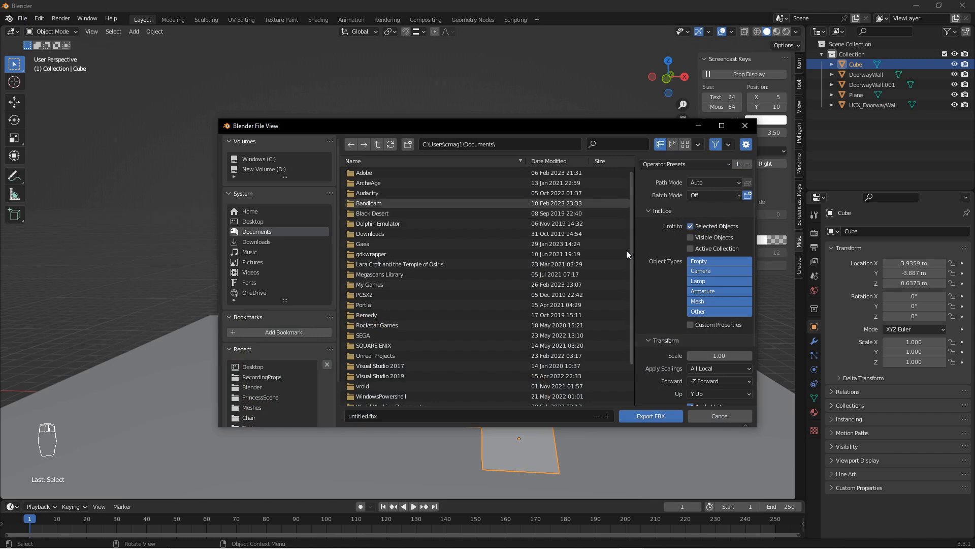
Set the FBX export's smoothing to Face and disable Add Leaf Bones and Bake Animation
{"action": "scroll", "coordinate": [686, 287], "scroll_direction": "down", "scroll_amount": 2}
{"action": "scroll", "coordinate": [686, 287], "scroll_direction": "down", "scroll_amount": 2}
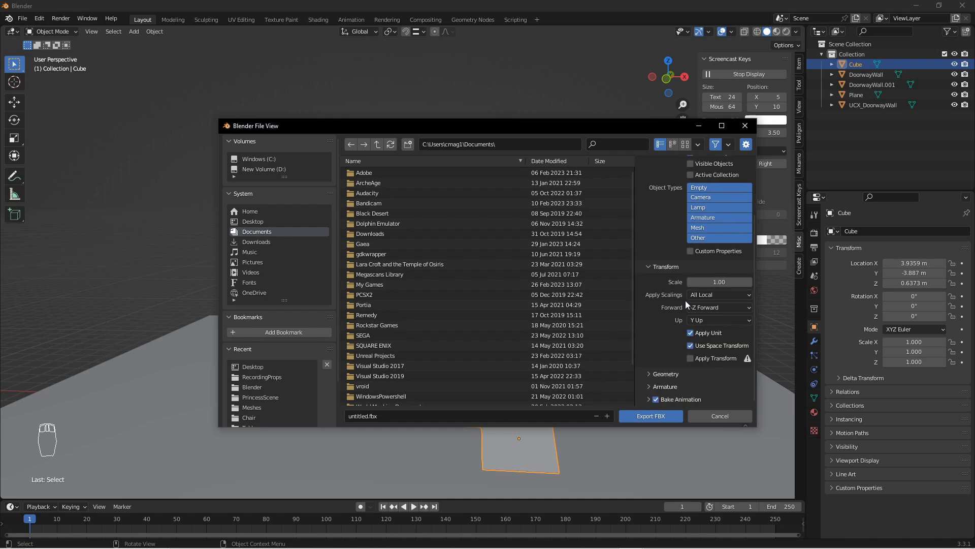
{"action": "left_click", "coordinate": [676, 374]}
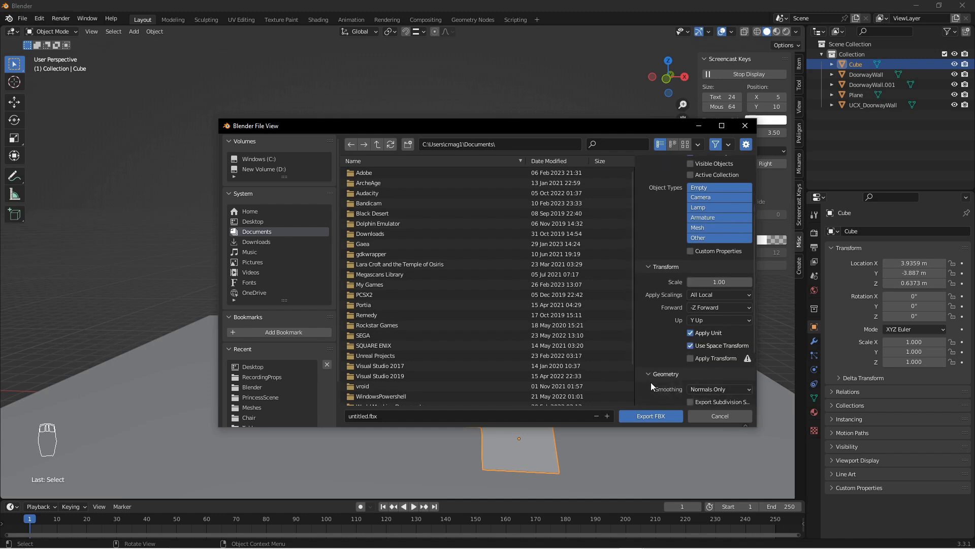
{"action": "left_click", "coordinate": [711, 389]}
{"action": "left_click", "coordinate": [713, 366]}
{"action": "scroll", "coordinate": [699, 369], "scroll_direction": "down", "scroll_amount": 5}
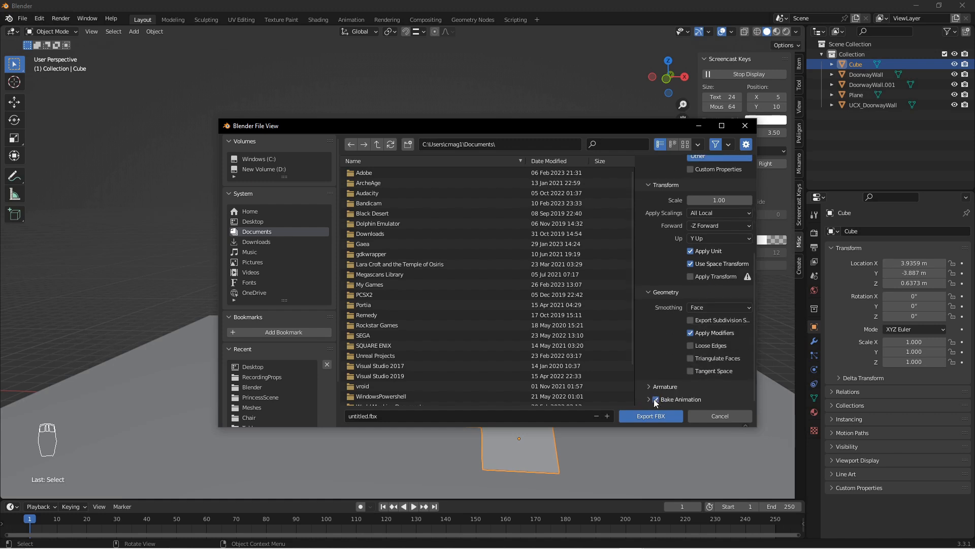
{"action": "left_click", "coordinate": [646, 387]}
{"action": "scroll", "coordinate": [680, 368], "scroll_direction": "down", "scroll_amount": 4}
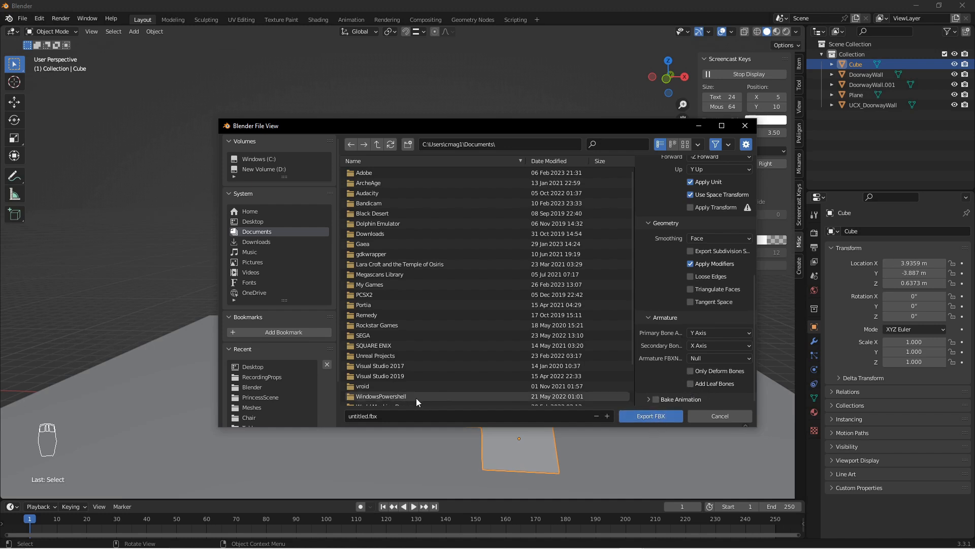
Export the ramp to the Desktop folder under the file name Ramp
{"action": "left_click", "coordinate": [424, 416]}
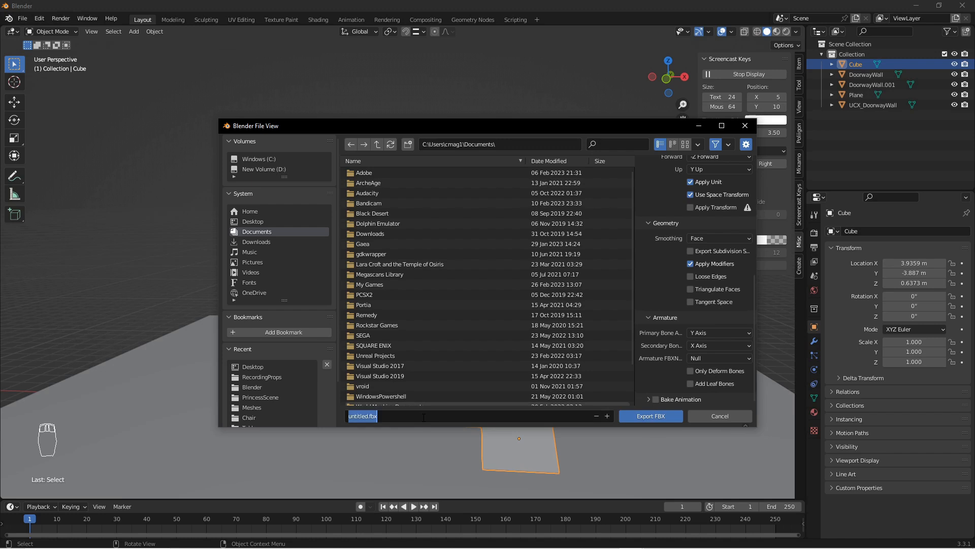
{"action": "left_click", "coordinate": [254, 222]}
{"action": "left_click", "coordinate": [401, 418]}
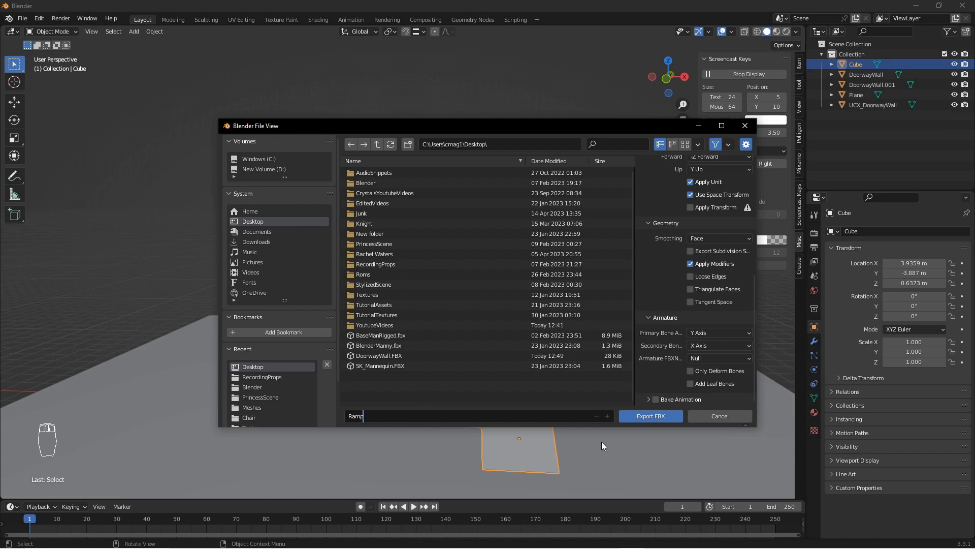
{"action": "left_click", "coordinate": [667, 416]}
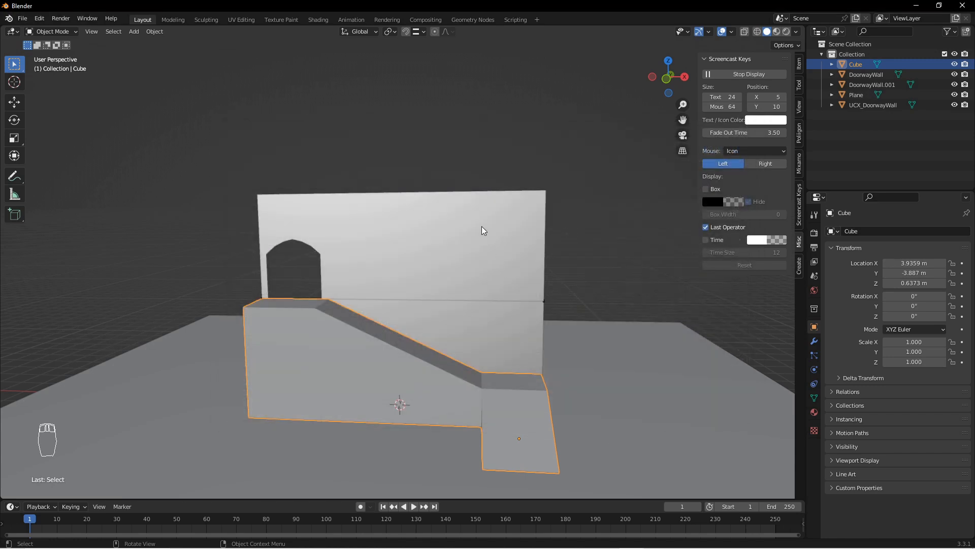
Export the upper doorway wall alone as RampDoorway.fbx to the Desktop, limited to selected objects
{"action": "left_click", "coordinate": [455, 229]}
{"action": "left_click", "coordinate": [22, 18]}
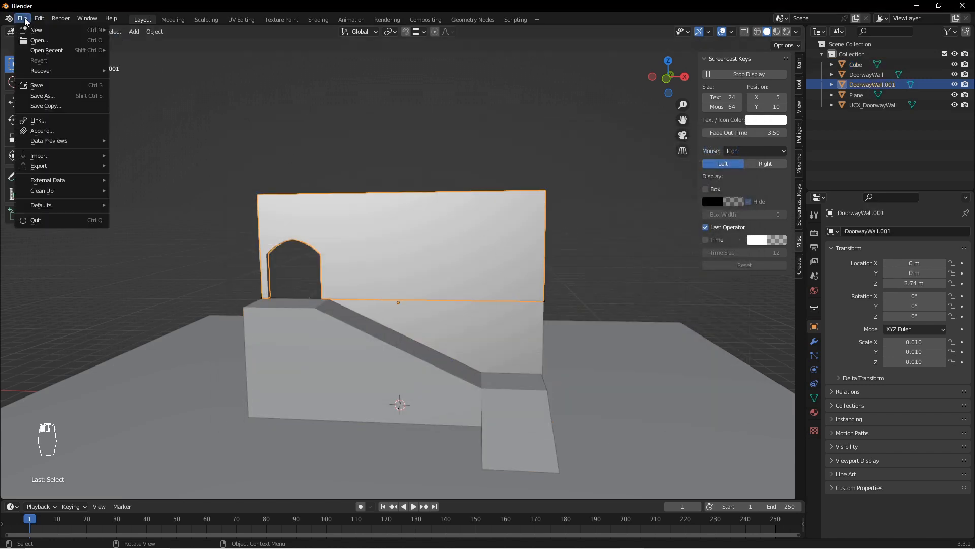
{"action": "mouse_move", "coordinate": [72, 166]}
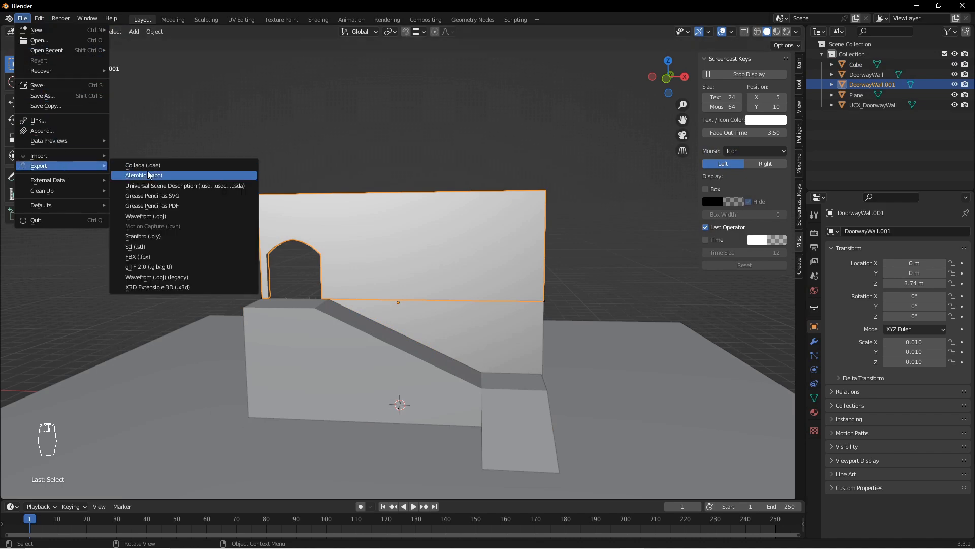
{"action": "left_click", "coordinate": [164, 257]}
{"action": "left_click", "coordinate": [690, 226]}
{"action": "left_click", "coordinate": [394, 417]}
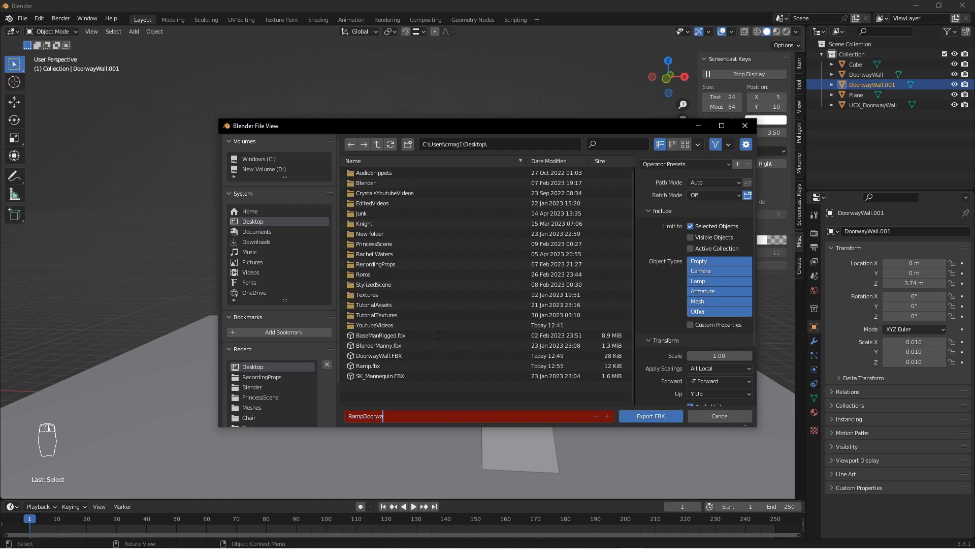
{"action": "type", "text": "RampDoorway"}
{"action": "key", "text": "Return"}
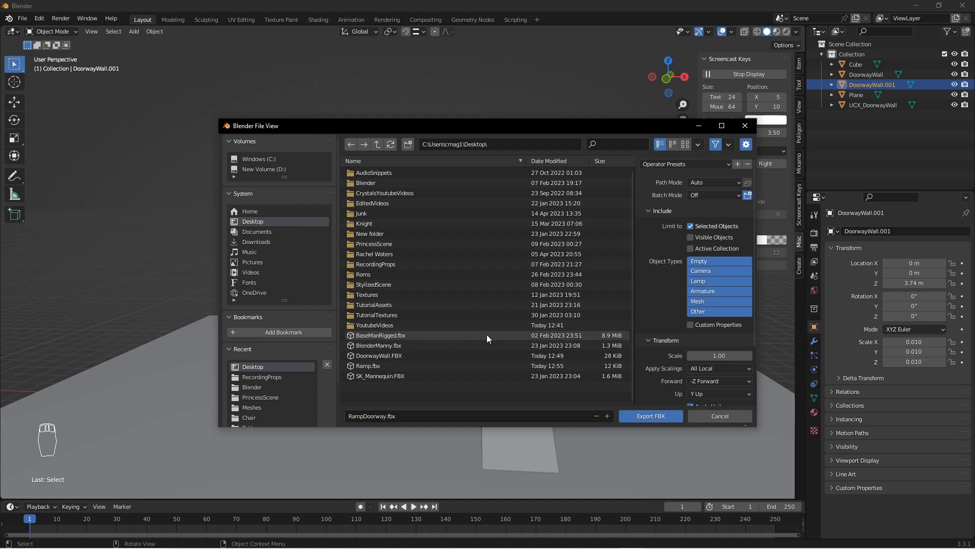
{"action": "left_click", "coordinate": [659, 419]}
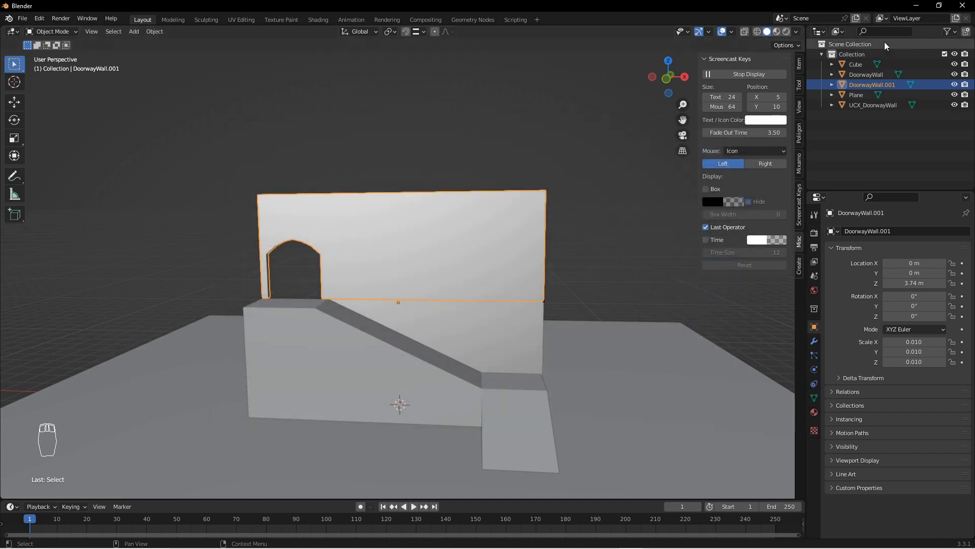
Switch to Unreal Editor and duplicate the DungeonFloor8 tile along X to -10.0 with 10-unit grid snapping enabled
{"action": "left_click", "coordinate": [916, 7]}
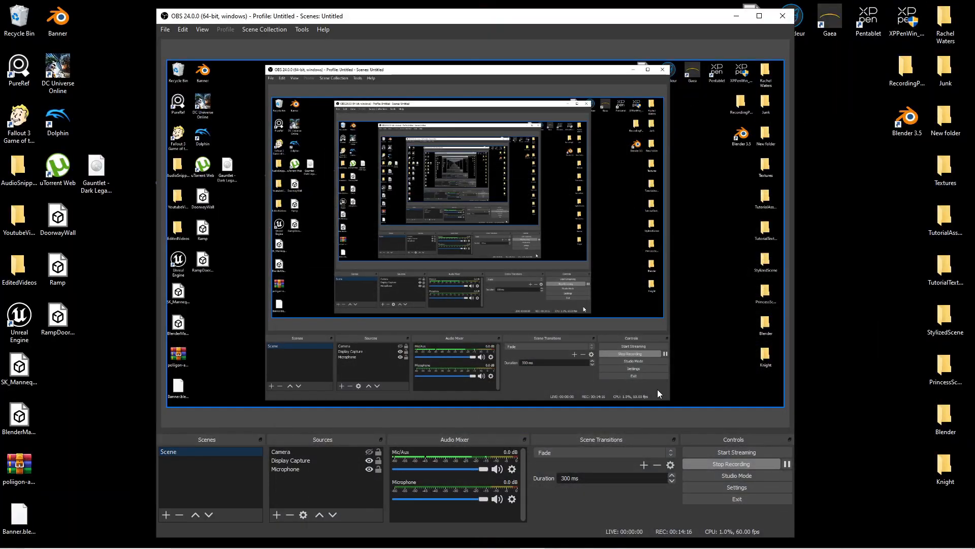
{"action": "left_click", "coordinate": [607, 538]}
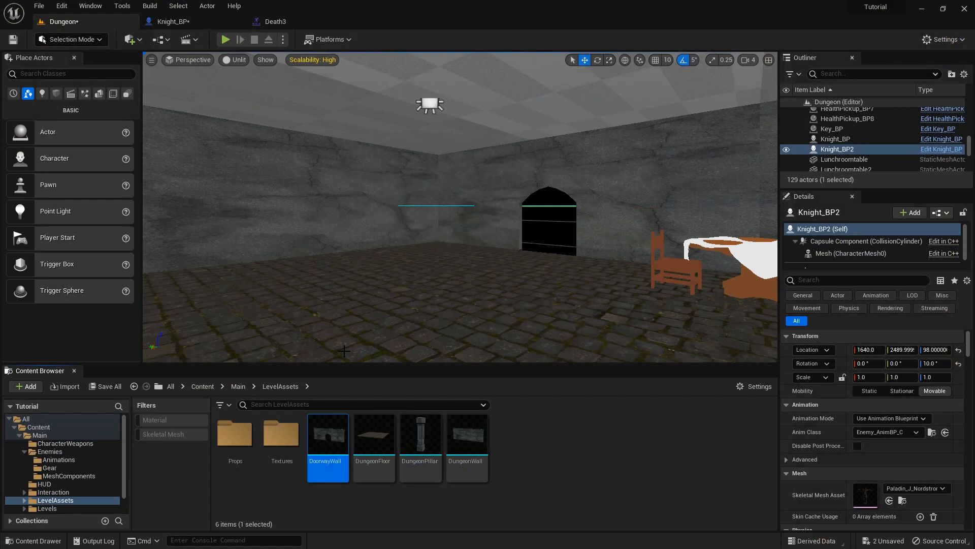
{"action": "left_click", "coordinate": [374, 437]}
{"action": "left_click", "coordinate": [410, 259]}
{"action": "right_click_drag", "start_coordinate": [534, 251], "coordinate": [513, 257]}
{"action": "key", "text": "s"}
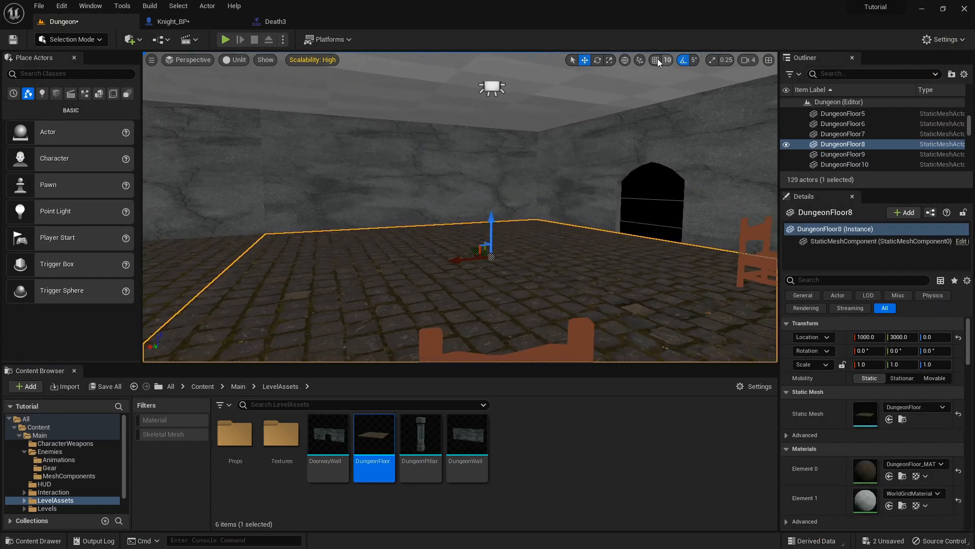
{"action": "left_click", "coordinate": [655, 60]}
{"action": "left_click_drag", "start_coordinate": [465, 260], "coordinate": [555, 255], "text": "alt+shift"}
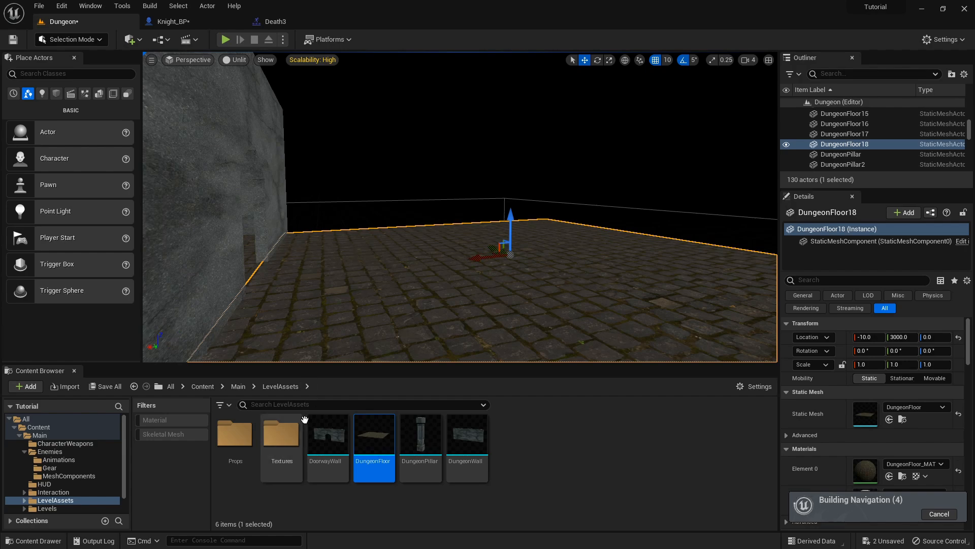
{"action": "left_click", "coordinate": [57, 386]}
{"action": "scroll", "coordinate": [282, 148], "scroll_direction": "down", "scroll_amount": 3}
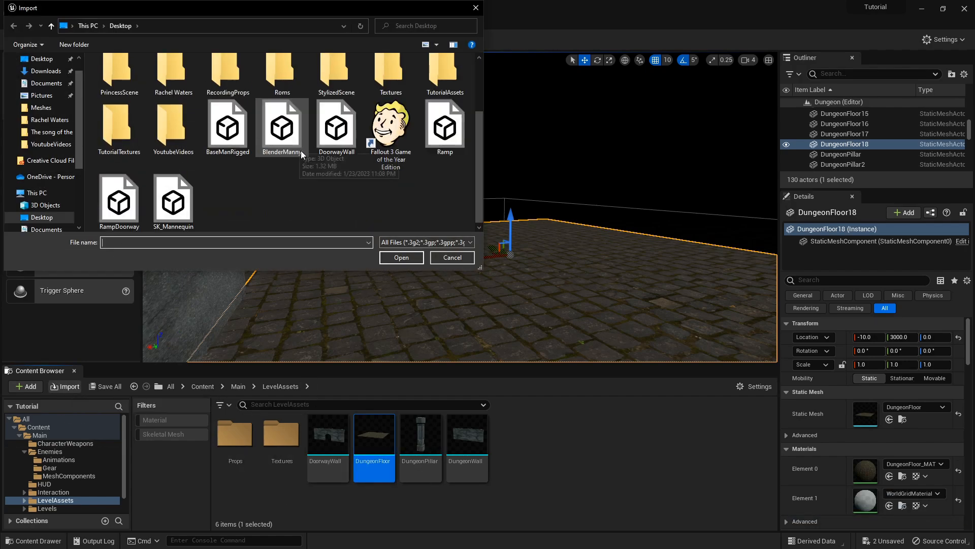
{"action": "left_click", "coordinate": [333, 129]}
{"action": "left_click", "coordinate": [443, 127], "text": "shift"}
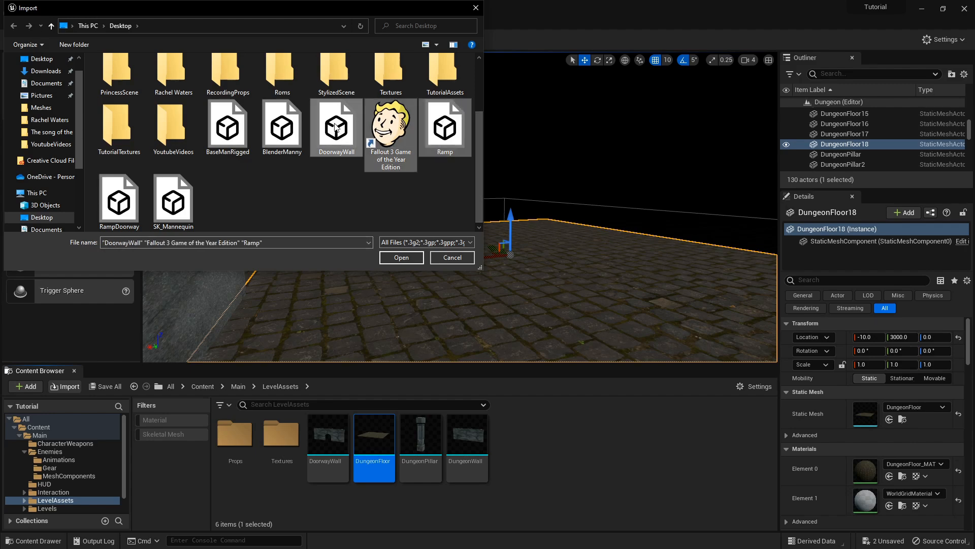
{"action": "left_click", "coordinate": [391, 131], "text": "ctrl"}
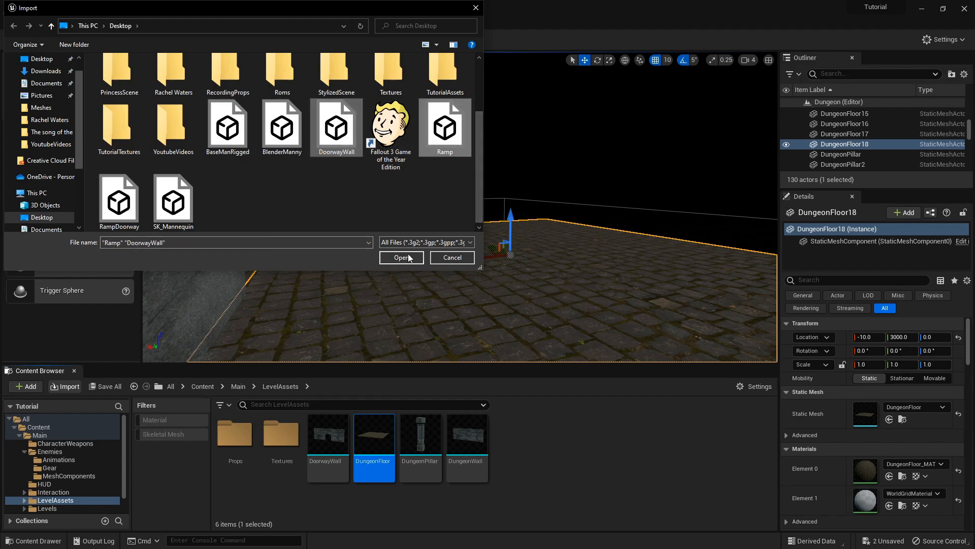
{"action": "left_click", "coordinate": [408, 257]}
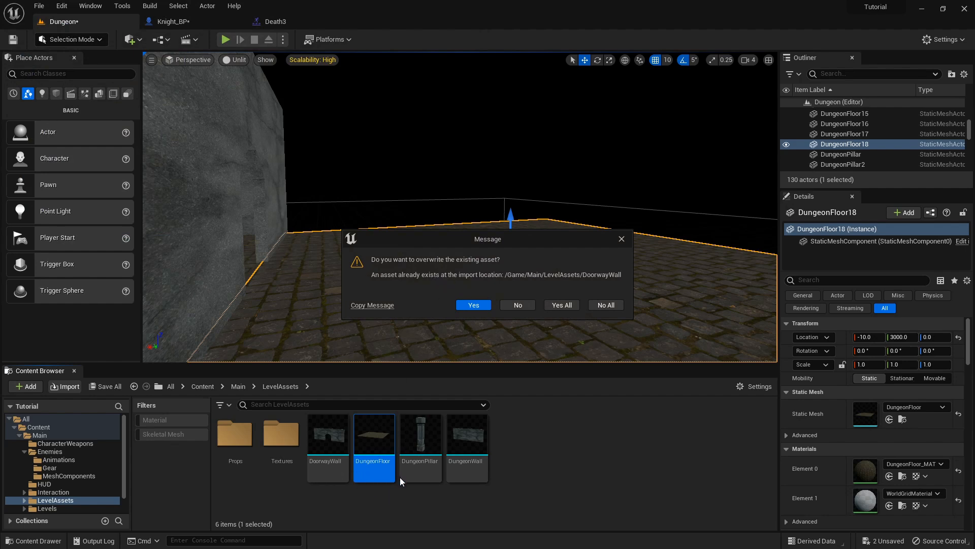
{"action": "left_click", "coordinate": [520, 309]}
{"action": "left_click", "coordinate": [528, 468]}
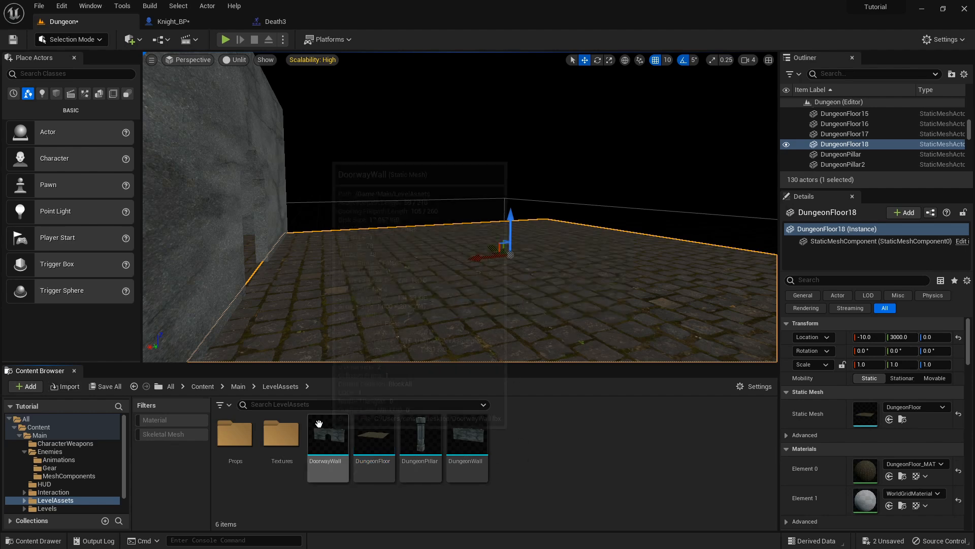
{"action": "left_click", "coordinate": [927, 7]}
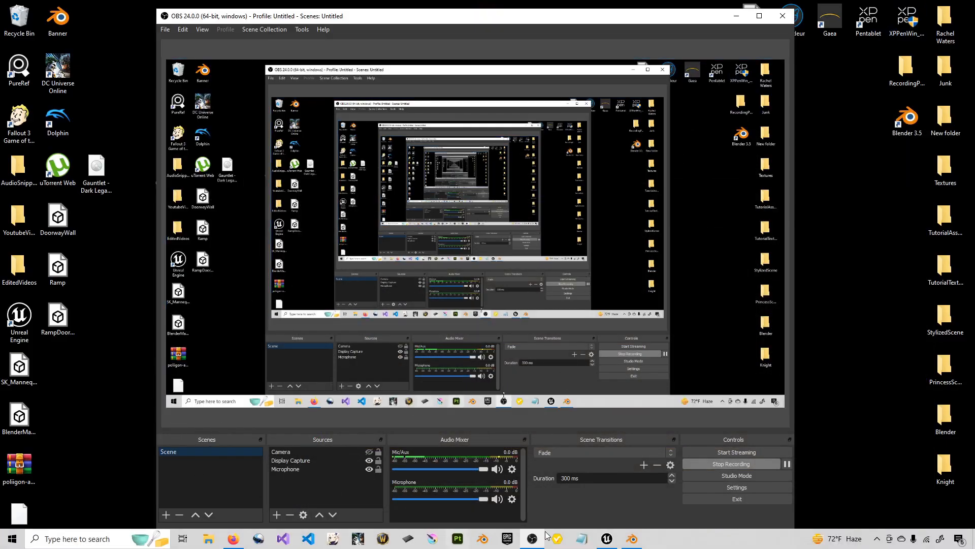
{"action": "left_click", "coordinate": [608, 539]}
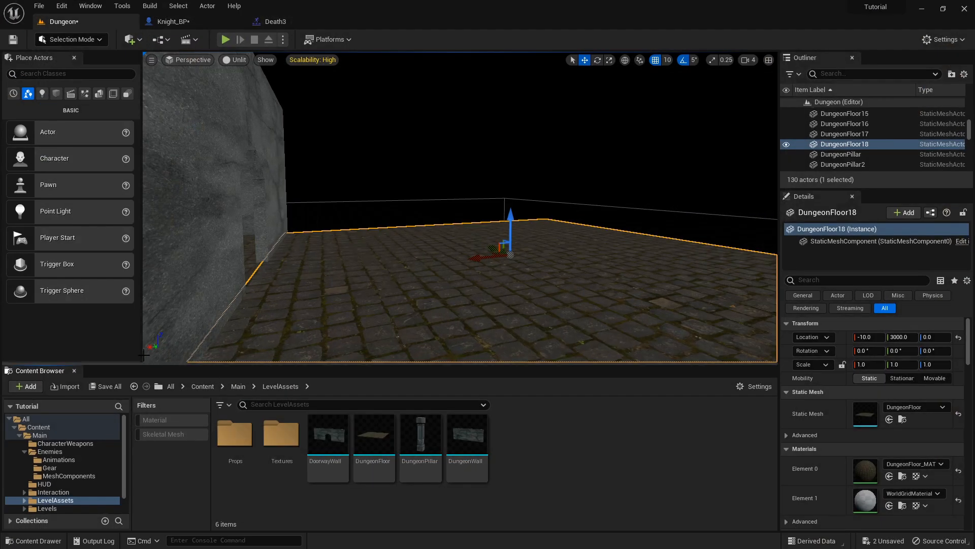
Import Ramp and RampDoorway from the Desktop into the LevelAssets folder using the existing FBX import options
{"action": "left_click", "coordinate": [74, 387]}
{"action": "scroll", "coordinate": [323, 182], "scroll_direction": "down", "scroll_amount": 3}
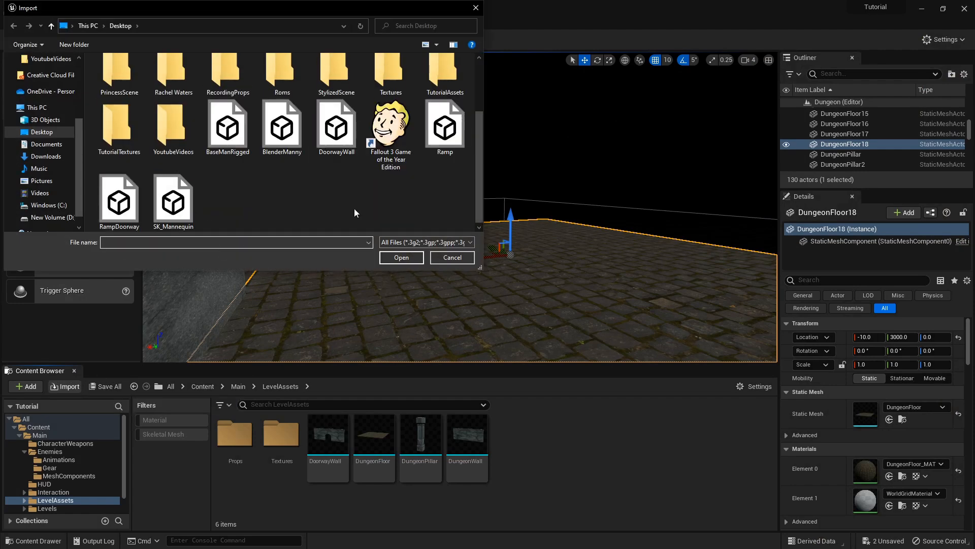
{"action": "left_click", "coordinate": [454, 120]}
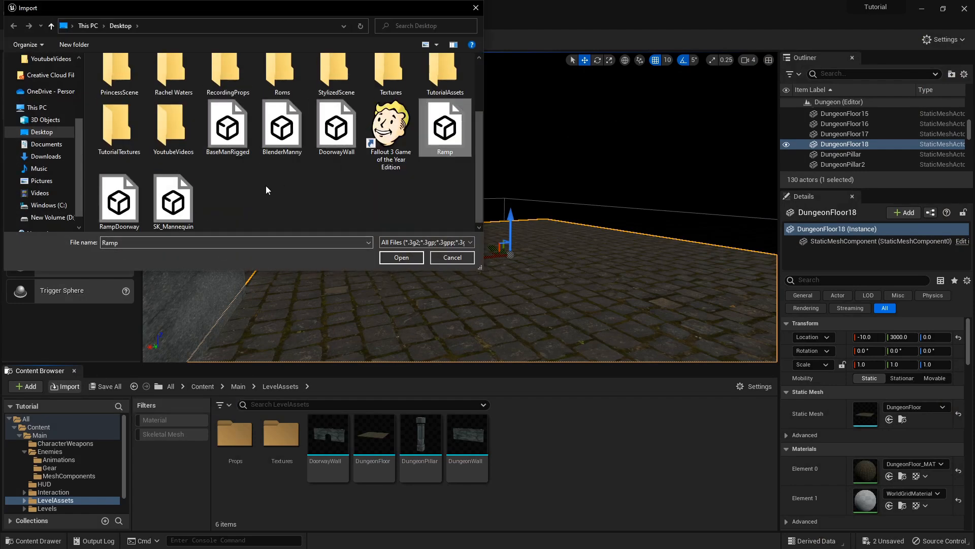
{"action": "left_click", "coordinate": [116, 204], "text": "ctrl"}
{"action": "left_click", "coordinate": [403, 259]}
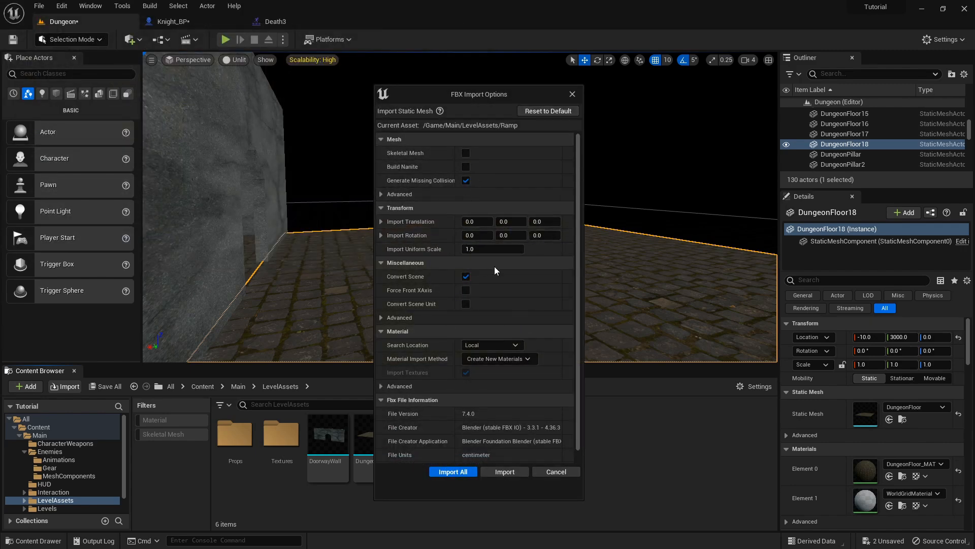
{"action": "left_click", "coordinate": [461, 473]}
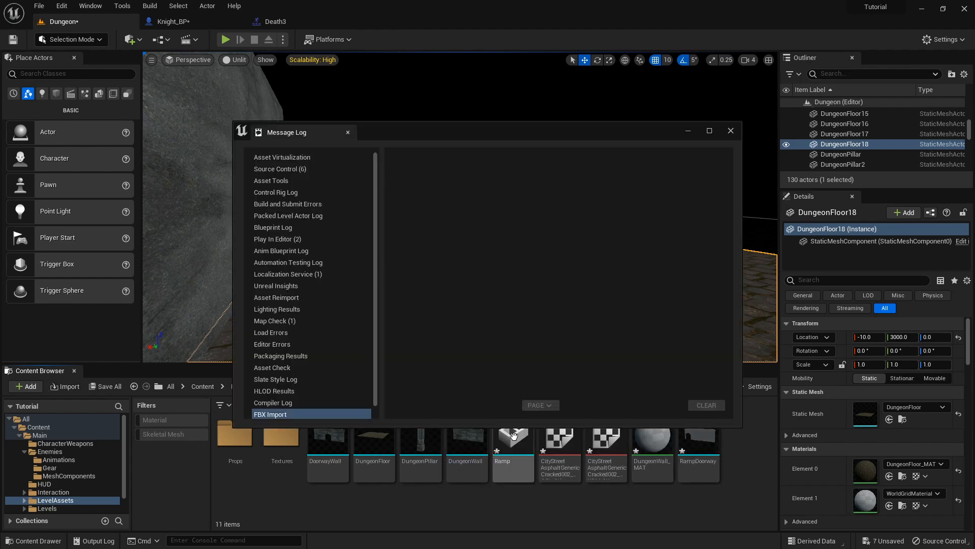
{"action": "left_click", "coordinate": [731, 131]}
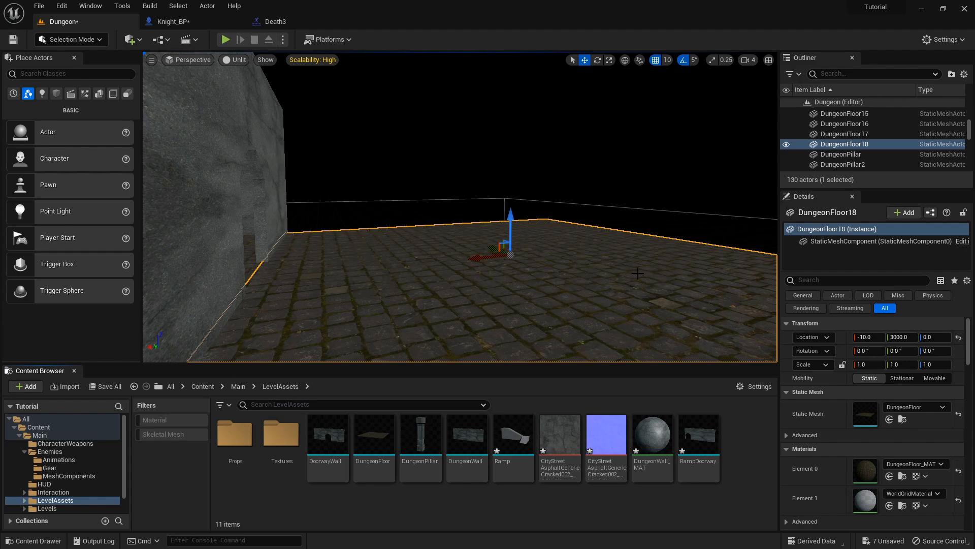
Place the Ramp mesh in the level, rotate it to about -90° around Z and align it on the new floor at X -500, Y 3000
{"action": "left_click_drag", "start_coordinate": [519, 440], "coordinate": [562, 361]}
{"action": "right_click_drag", "start_coordinate": [541, 302], "coordinate": [751, 335]}
{"action": "right_click_drag", "start_coordinate": [508, 229], "coordinate": [576, 237]}
{"action": "key", "text": "e"}
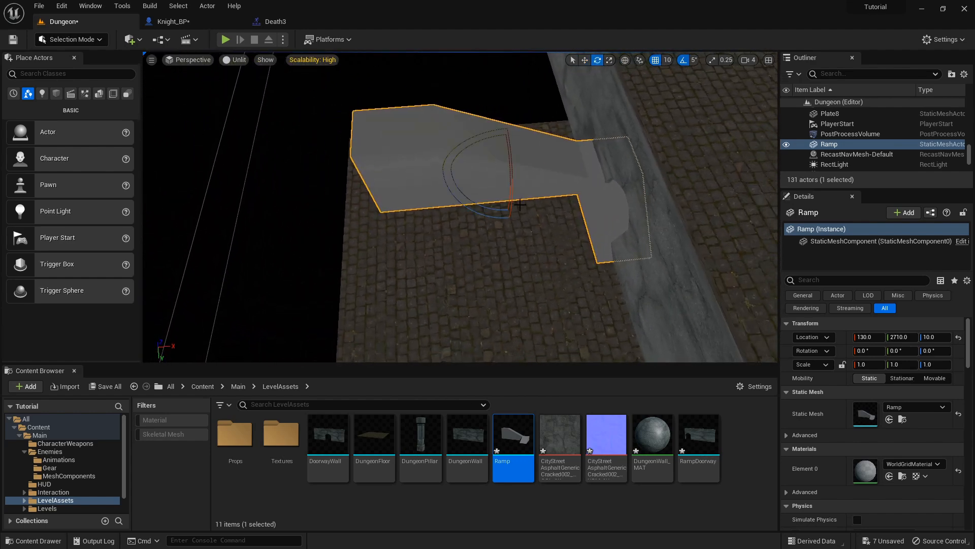
{"action": "left_click_drag", "start_coordinate": [487, 212], "coordinate": [561, 214]}
{"action": "key", "text": "w"}
{"action": "left_click_drag", "start_coordinate": [530, 177], "coordinate": [448, 236]}
{"action": "key", "text": "a"}
{"action": "right_click_drag", "start_coordinate": [447, 236], "coordinate": [856, 214]}
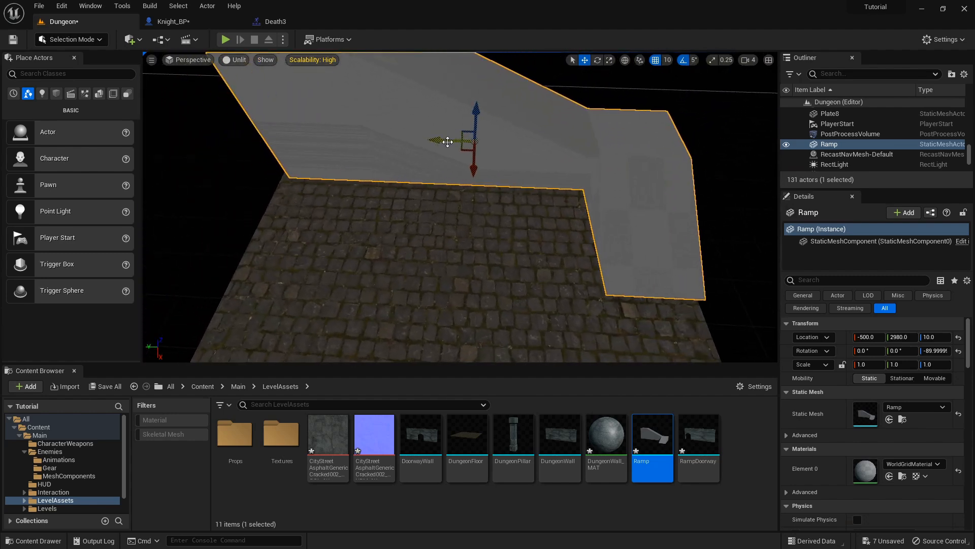
{"action": "left_click_drag", "start_coordinate": [444, 141], "coordinate": [435, 140]}
Duplicate the doorway wall across the new floor tile to its far edge at X -510
{"action": "right_click_drag", "start_coordinate": [442, 167], "coordinate": [630, 160]}
{"action": "key", "text": "a"}
{"action": "key", "text": "s"}
{"action": "right_click_drag", "start_coordinate": [543, 175], "coordinate": [542, 177]}
{"action": "left_click", "coordinate": [641, 182]}
{"action": "left_click_drag", "start_coordinate": [636, 193], "coordinate": [480, 205], "text": "alt"}
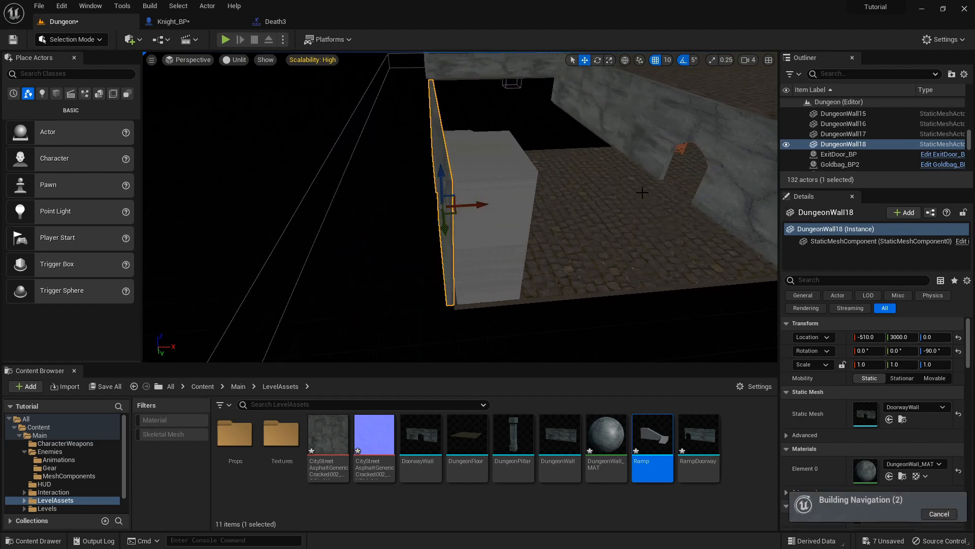
Replace the duplicated doorway wall behind the ramp with the solid DungeonWall mesh
{"action": "left_click", "coordinate": [570, 442]}
{"action": "right_click_drag", "start_coordinate": [459, 231], "coordinate": [548, 235]}
{"action": "right_click", "coordinate": [453, 263]}
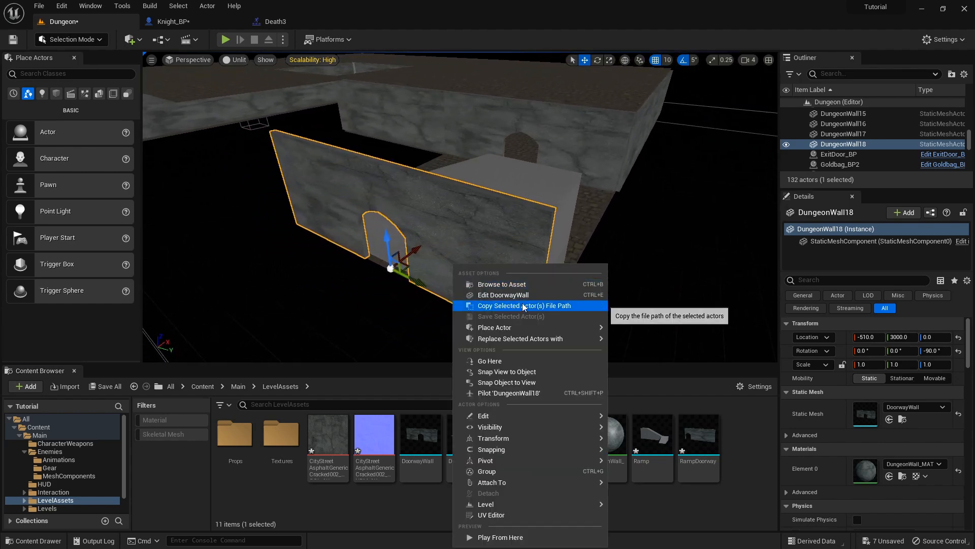
{"action": "mouse_move", "coordinate": [528, 339]}
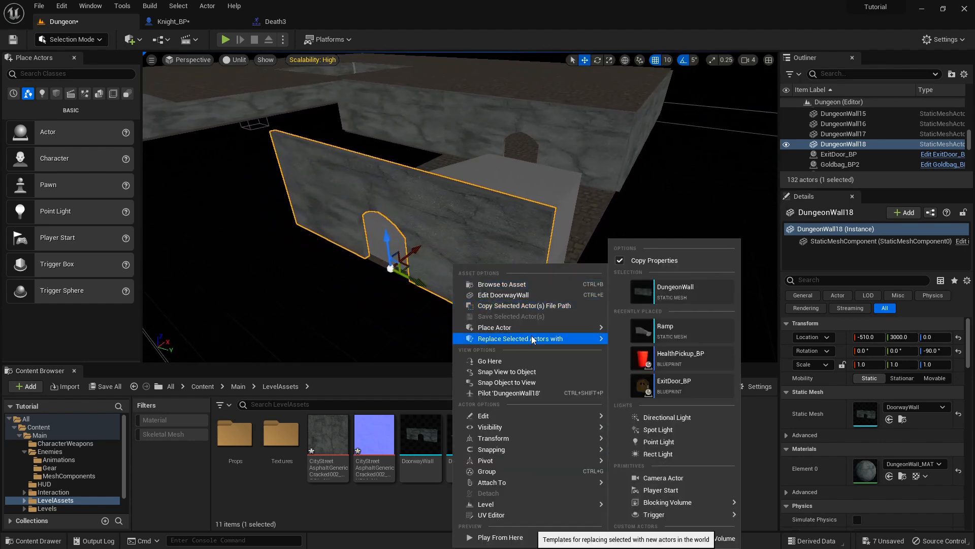
{"action": "left_click", "coordinate": [671, 299]}
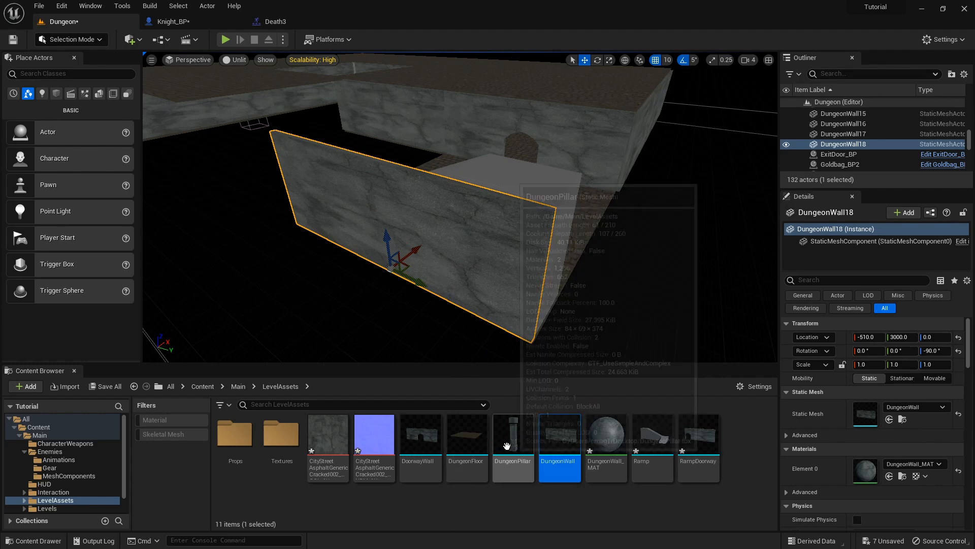
Duplicate the solid wall upward to Z 370 and replace the upper copy with the RampDoorway mesh
{"action": "left_click_drag", "start_coordinate": [391, 236], "coordinate": [420, 117], "text": "alt"}
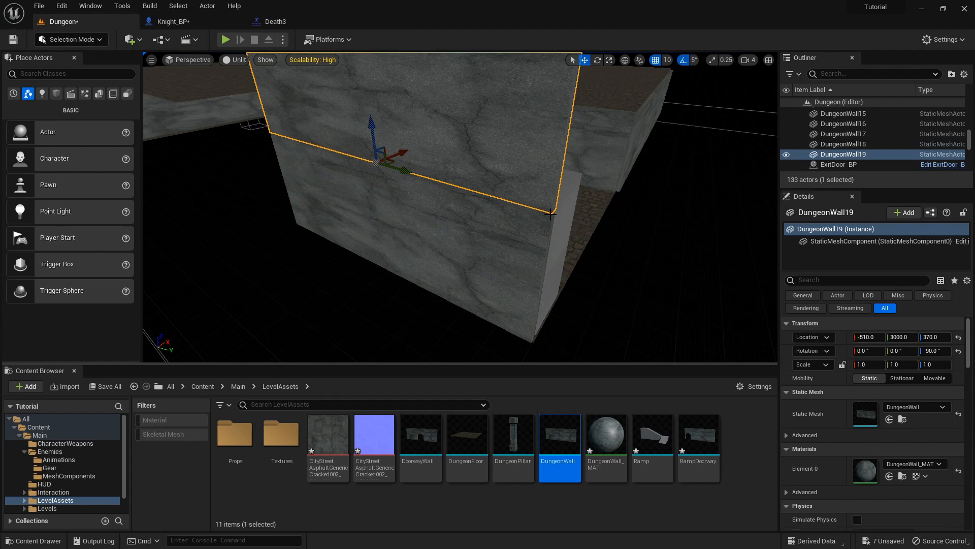
{"action": "left_click", "coordinate": [699, 440]}
{"action": "right_click", "coordinate": [478, 126]}
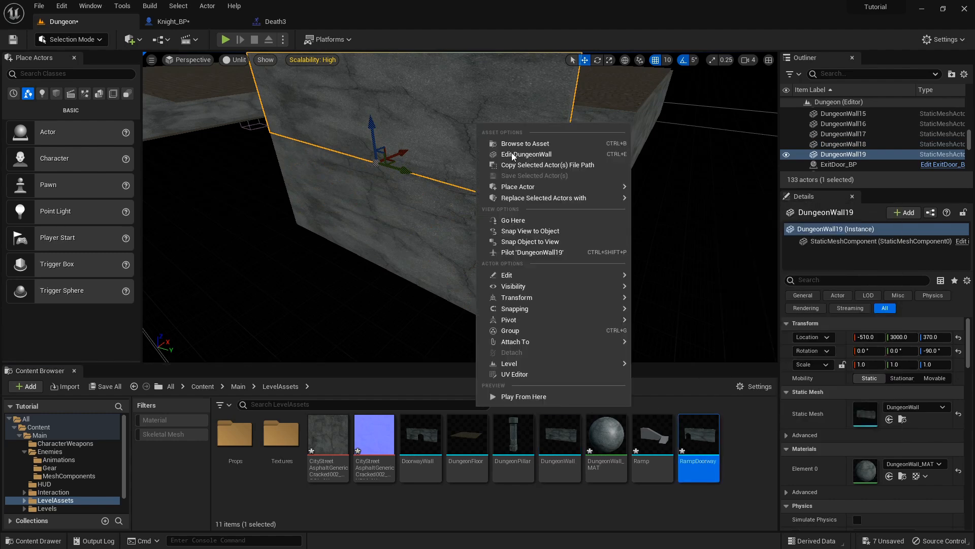
{"action": "mouse_move", "coordinate": [543, 197]}
{"action": "left_click", "coordinate": [693, 245]}
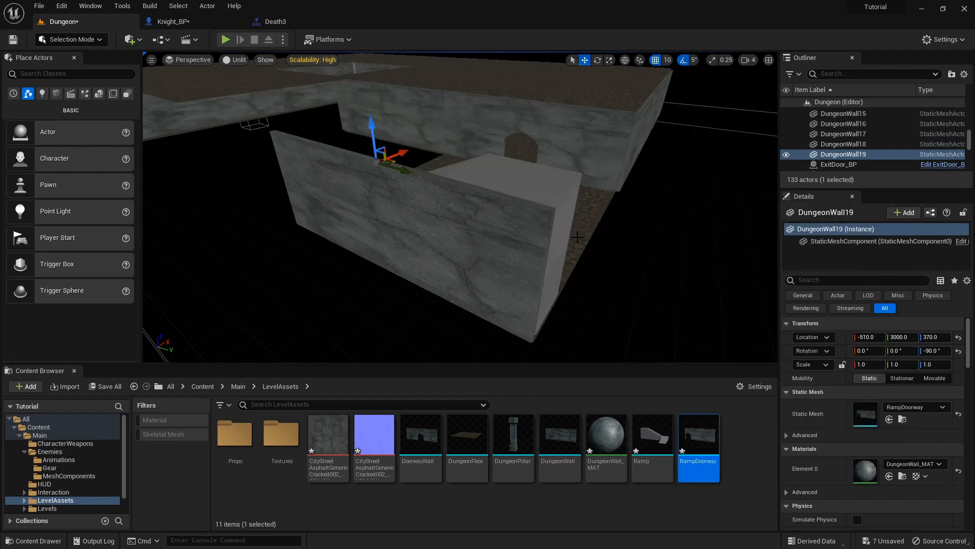
Lower the RampDoorway wall until it rests on the solid wall beneath it
{"action": "mouse_move", "coordinate": [440, 275]}
{"action": "right_mouse_down"}
{"action": "mouse_move", "coordinate": [431, 216]}
{"action": "mouse_move", "coordinate": [439, 276]}
{"action": "right_mouse_up"}
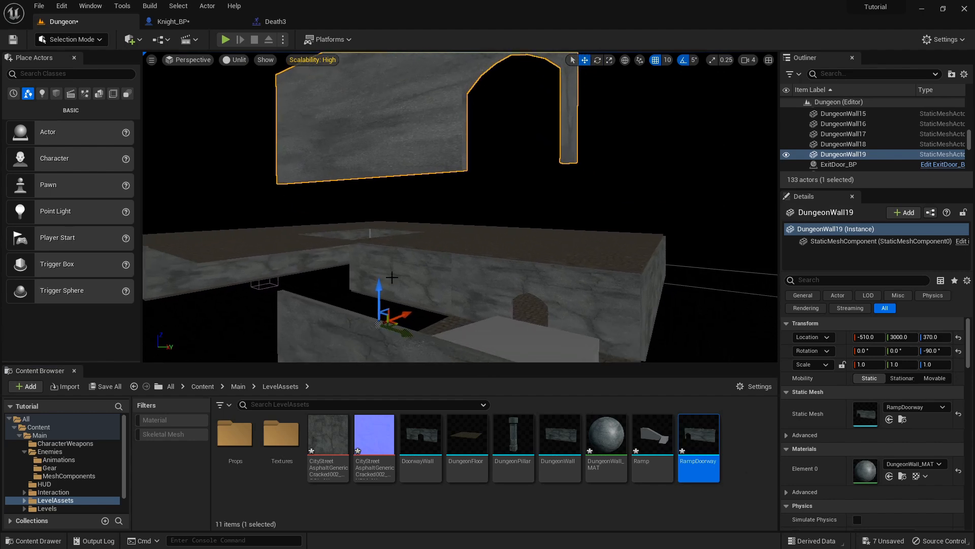
{"action": "left_click_drag", "start_coordinate": [379, 284], "coordinate": [383, 360]}
{"action": "right_click_drag", "start_coordinate": [500, 292], "coordinate": [413, 284]}
{"action": "left_click_drag", "start_coordinate": [402, 283], "coordinate": [407, 343]}
Duplicate the ramp room's floor tile up to Z 370 and move the copy beyond the upper doorway to X -1030
{"action": "right_click_drag", "start_coordinate": [532, 318], "coordinate": [389, 312]}
{"action": "left_click", "coordinate": [528, 222]}
{"action": "left_click_drag", "start_coordinate": [513, 165], "coordinate": [550, 62], "text": "alt"}
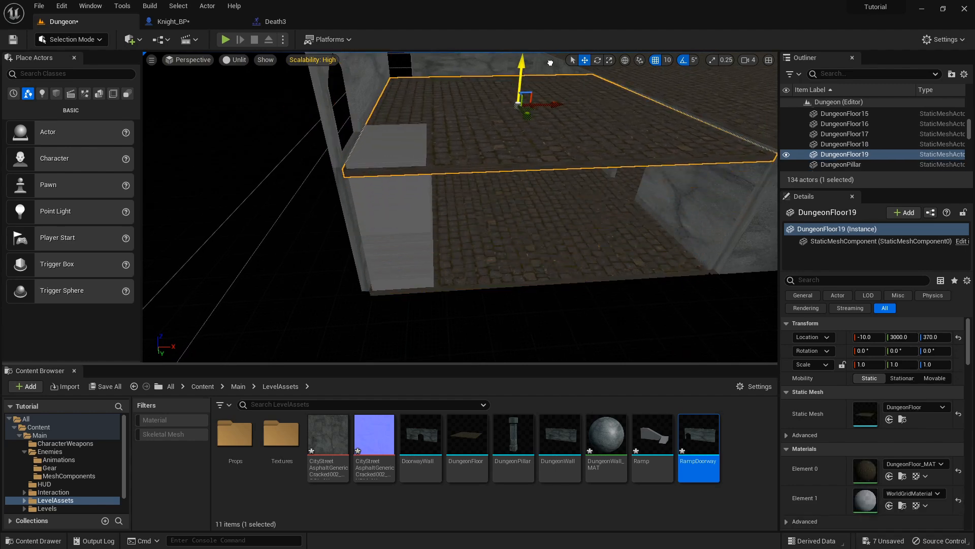
{"action": "left_click_drag", "start_coordinate": [560, 104], "coordinate": [260, 104]}
{"action": "right_click_drag", "start_coordinate": [187, 258], "coordinate": [161, 243]}
{"action": "right_click_drag", "start_coordinate": [338, 143], "coordinate": [339, 143]}
{"action": "key", "text": "a"}
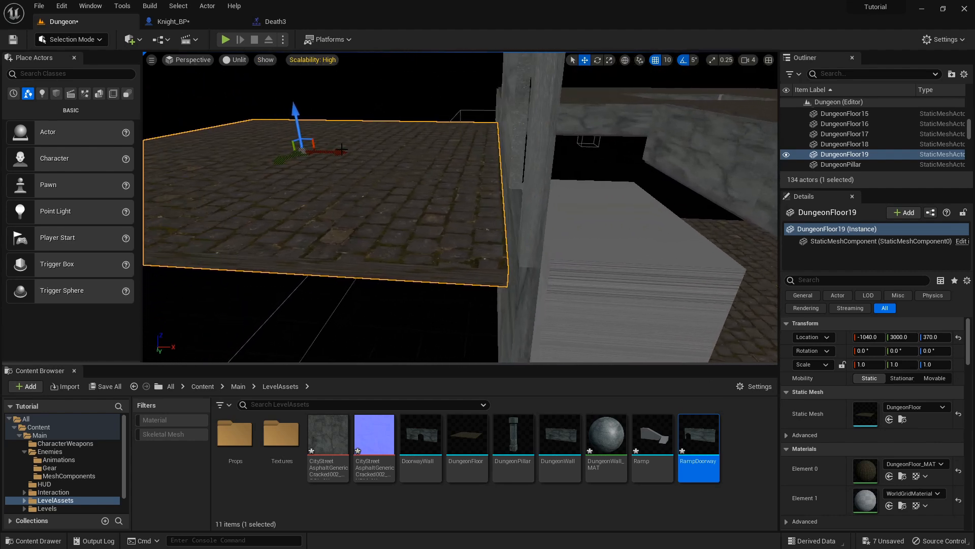
{"action": "left_click_drag", "start_coordinate": [345, 153], "coordinate": [349, 153]}
Shift the ramp along X to -530 so it extends through the wall toward the upper floor
{"action": "key", "text": "w"}
{"action": "key", "text": "d"}
{"action": "right_click_drag", "start_coordinate": [348, 153], "coordinate": [527, 189]}
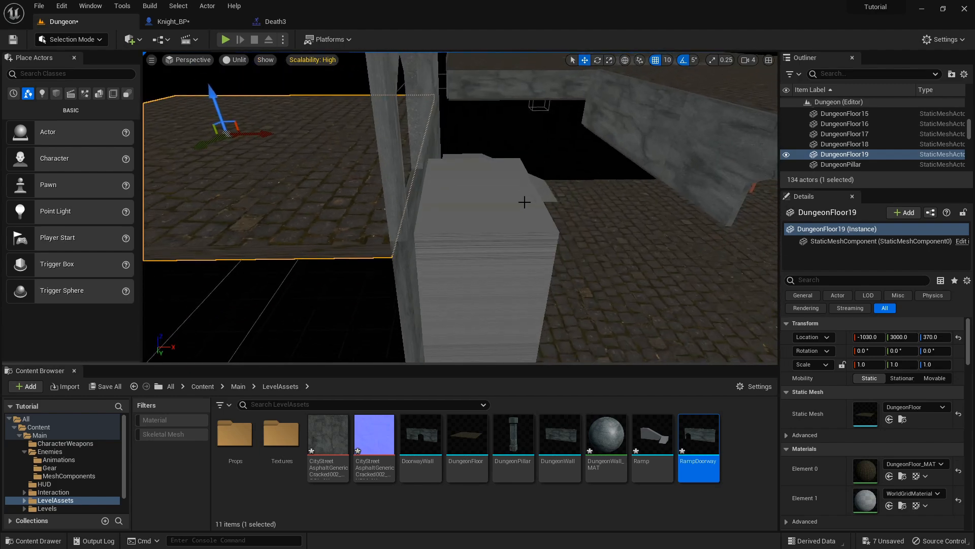
{"action": "left_click", "coordinate": [508, 229]}
{"action": "left_click_drag", "start_coordinate": [474, 249], "coordinate": [467, 248]}
Raise the upper floor tile beyond the doorway to Z 380
{"action": "right_click_drag", "start_coordinate": [467, 248], "coordinate": [413, 266]}
{"action": "key", "text": "w"}
{"action": "key", "text": "s"}
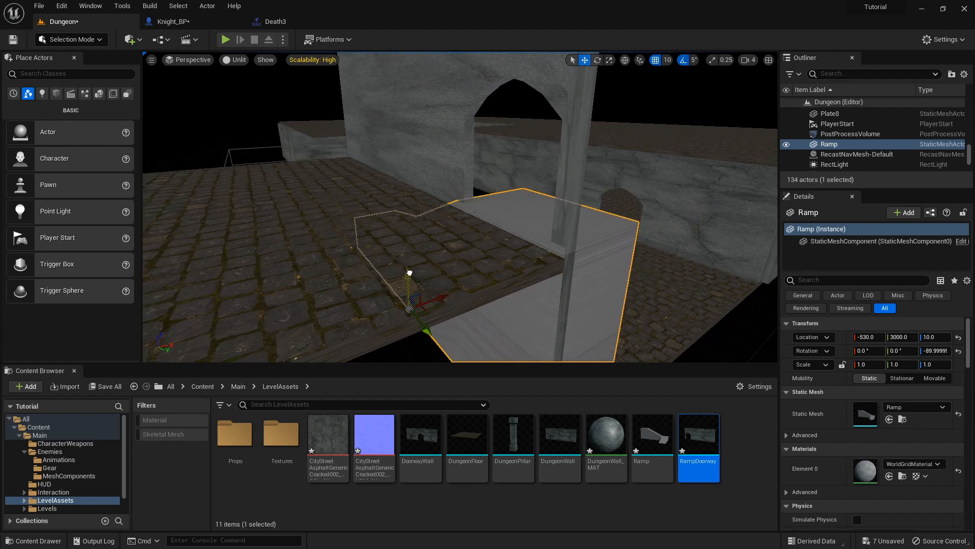
{"action": "left_click", "coordinate": [379, 230]}
{"action": "right_click_drag", "start_coordinate": [206, 193], "coordinate": [176, 192]}
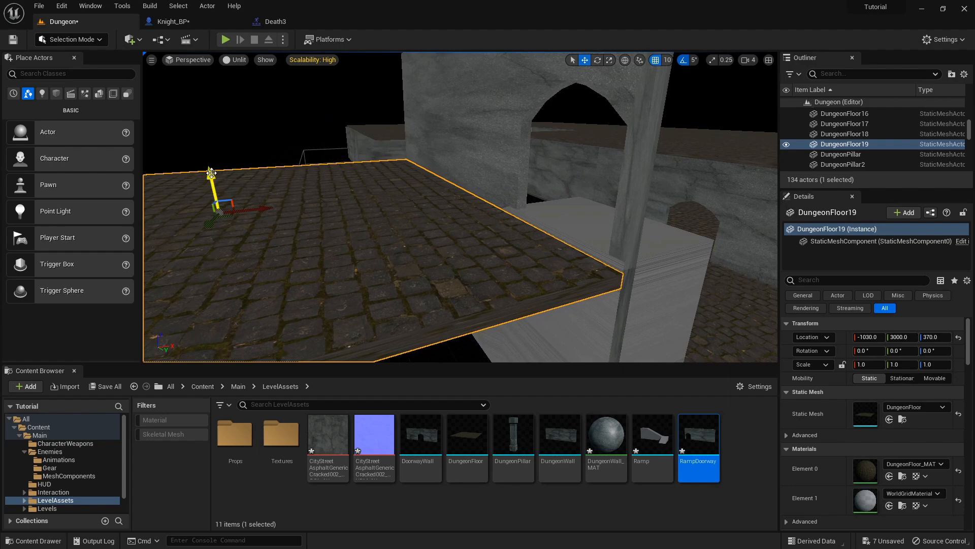
{"action": "left_click_drag", "start_coordinate": [210, 176], "coordinate": [214, 172]}
Play-test the level from the lower floor tile beside the ramp, then end the session
{"action": "right_click_drag", "start_coordinate": [244, 170], "coordinate": [314, 68]}
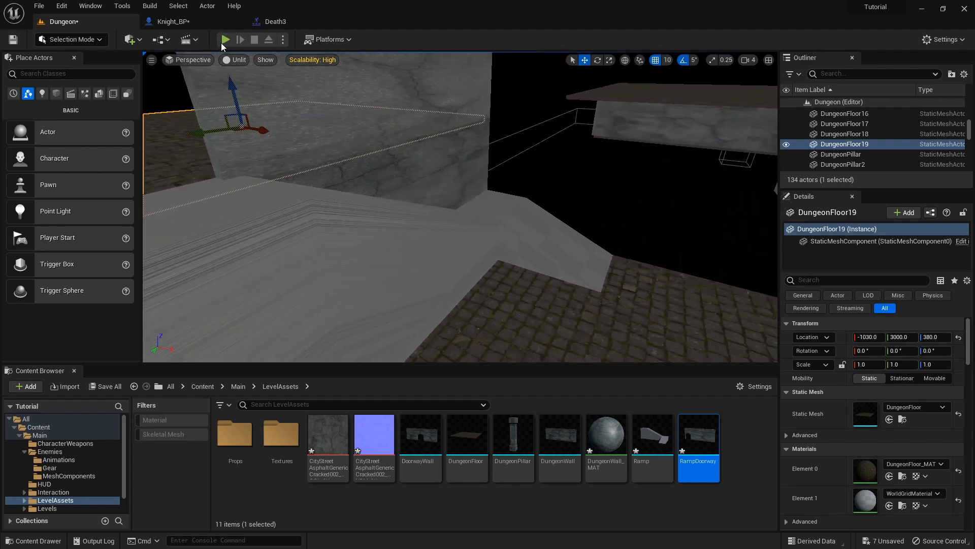
{"action": "right_click_drag", "start_coordinate": [513, 217], "coordinate": [590, 264]}
{"action": "right_click", "coordinate": [513, 217]}
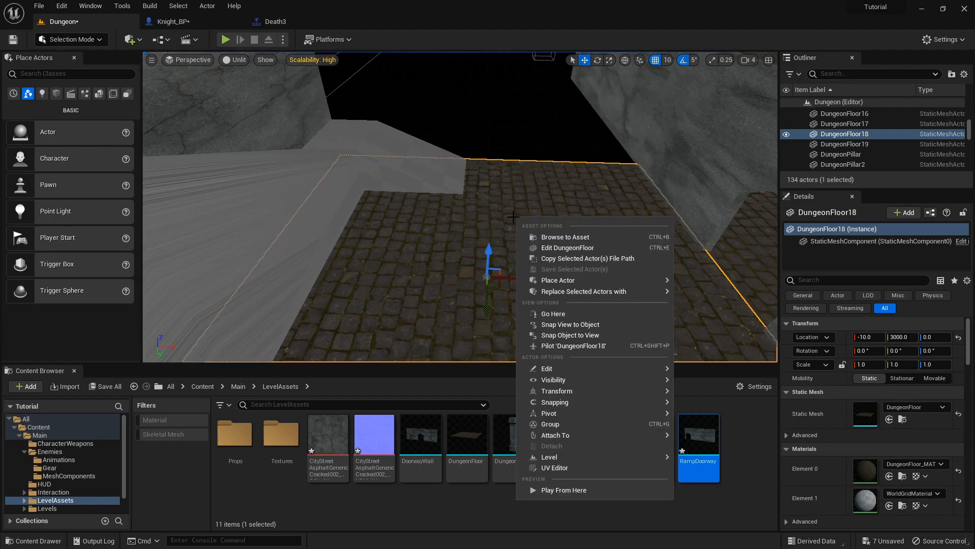
{"action": "left_click", "coordinate": [567, 490]}
{"action": "left_click", "coordinate": [575, 258]}
{"action": "key", "text": "Escape"}
Duplicate a rect light from the furnished dungeon room to above the ramp room at X -10, Y 3000
{"action": "right_click_drag", "start_coordinate": [712, 248], "coordinate": [762, 193]}
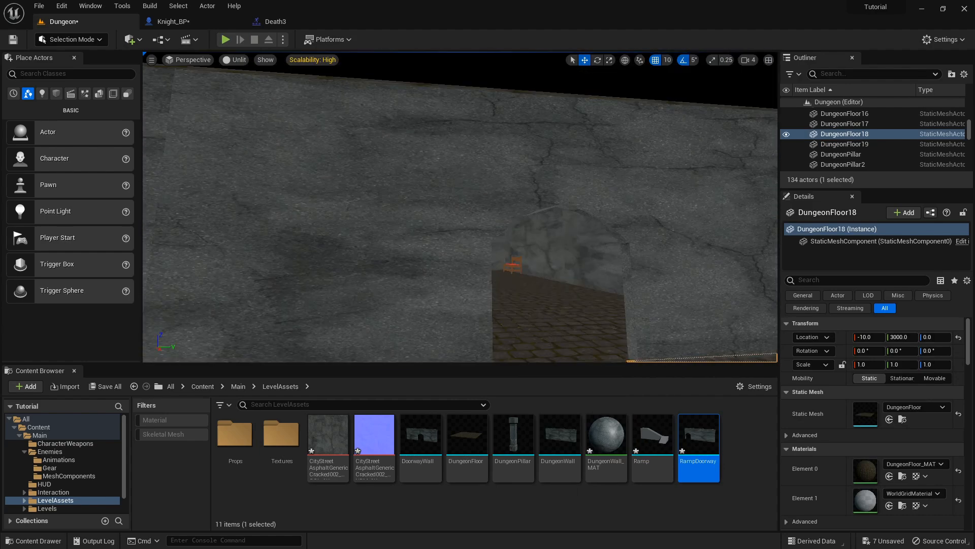
{"action": "right_click_drag", "start_coordinate": [578, 263], "coordinate": [599, 267]}
{"action": "right_click_drag", "start_coordinate": [490, 212], "coordinate": [489, 198]}
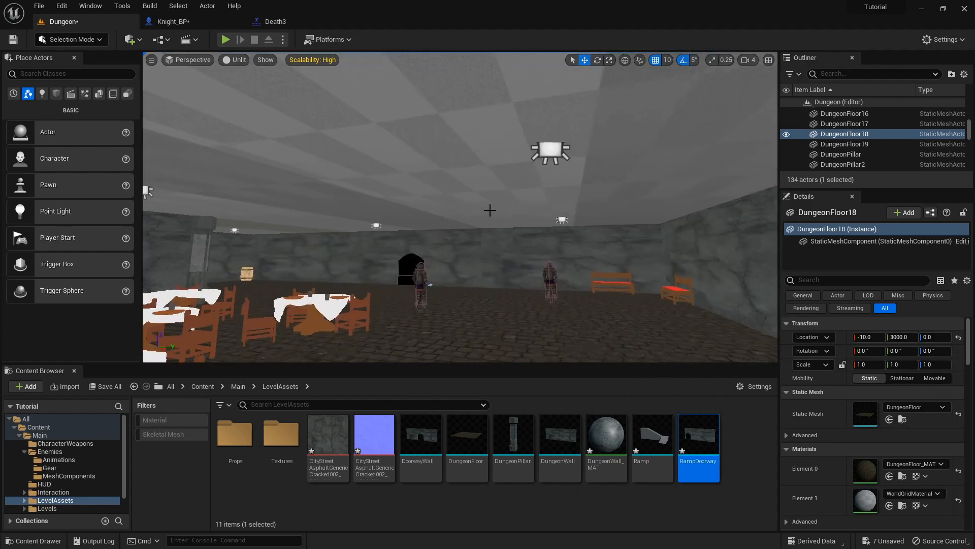
{"action": "left_click", "coordinate": [569, 162]}
{"action": "left_click", "coordinate": [559, 147]}
{"action": "key", "text": "s"}
{"action": "right_click_drag", "start_coordinate": [640, 177], "coordinate": [552, 177]}
{"action": "left_click_drag", "start_coordinate": [646, 131], "coordinate": [401, 101], "text": "alt"}
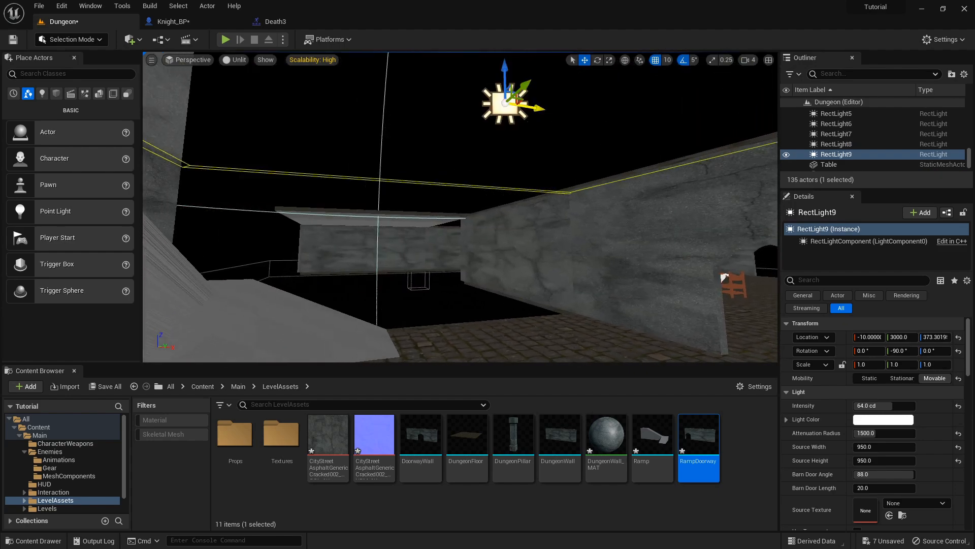
Duplicate the ramp room's rect light to above the upper floor at X -1050 and Z about 733
{"action": "key", "text": "s"}
{"action": "right_click_drag", "start_coordinate": [659, 127], "coordinate": [638, 139]}
{"action": "left_click_drag", "start_coordinate": [563, 228], "coordinate": [302, 138], "text": "alt"}
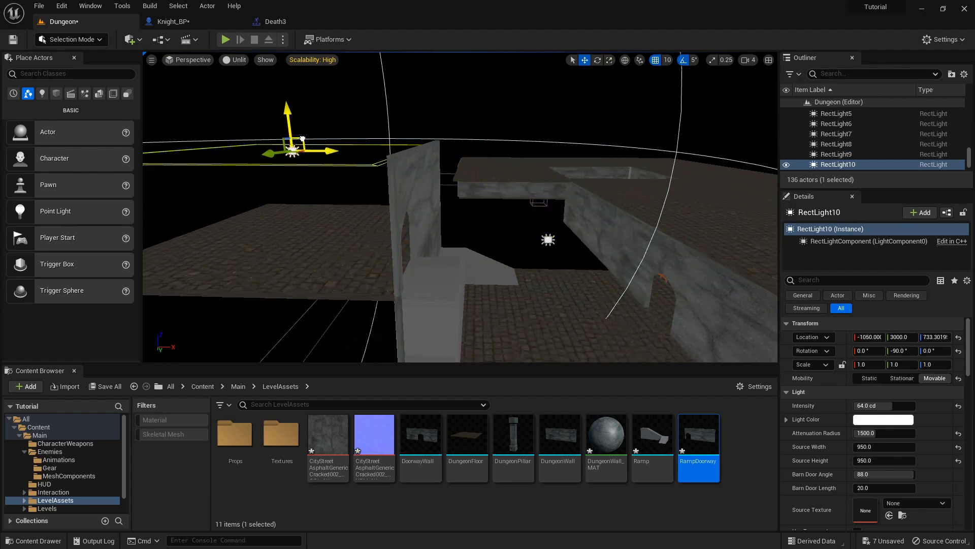
Start playing from the lower floor tile to test the ramp with the added lights
{"action": "right_click", "coordinate": [565, 326]}
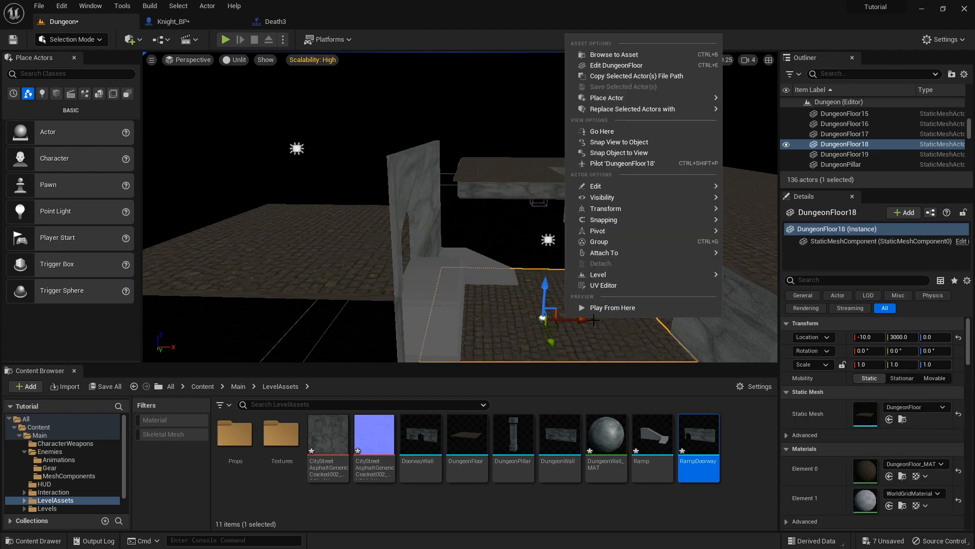
{"action": "left_click", "coordinate": [611, 308]}
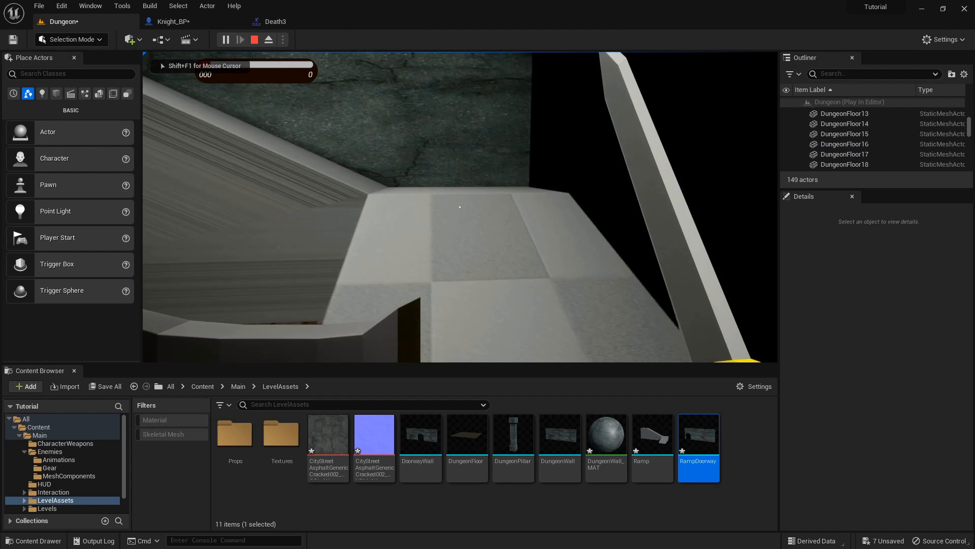
Walk back and forth on the ramp in the play session to test its collision, then end the session
{"action": "key", "text": "s"}
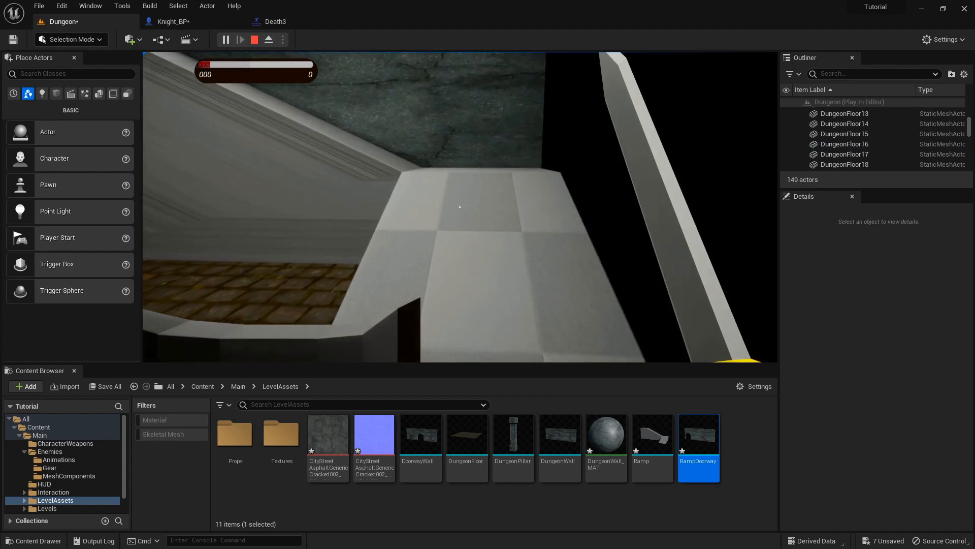
{"action": "key", "text": "w"}
{"action": "key", "text": "s"}
{"action": "key", "text": "w"}
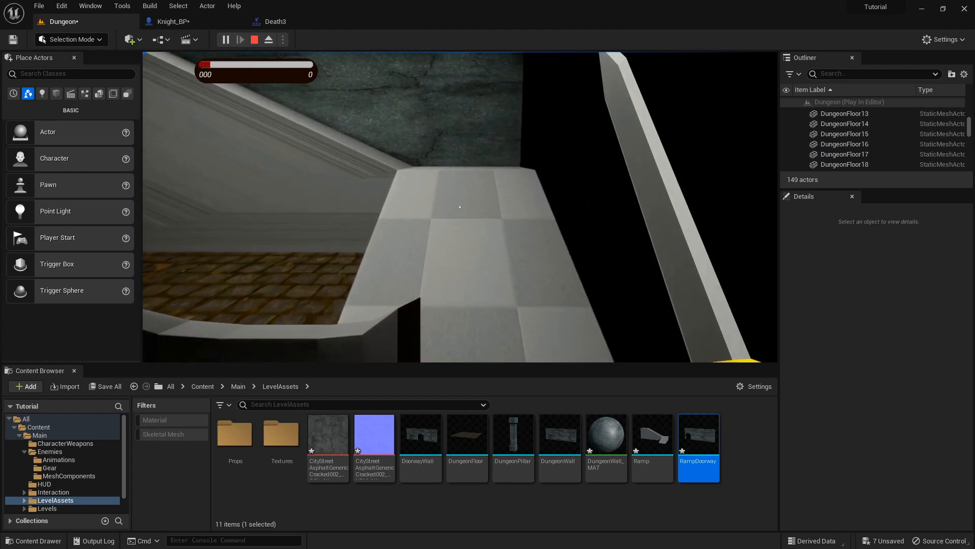
{"action": "key", "text": "s"}
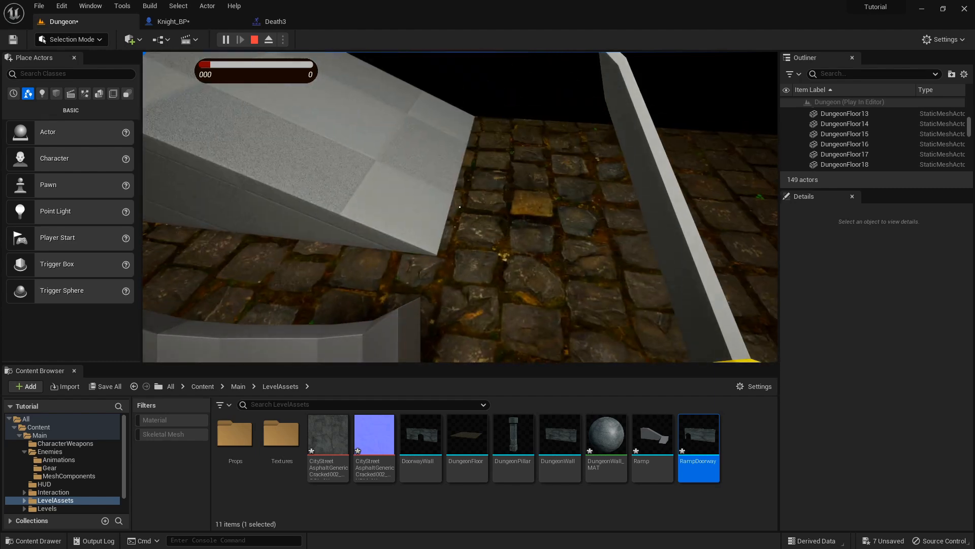
{"action": "key", "text": "Escape"}
Open the Ramp mesh for editing from the level and display its simple collision
{"action": "right_click_drag", "start_coordinate": [693, 289], "coordinate": [627, 251]}
{"action": "key", "text": "s"}
{"action": "right_click", "coordinate": [489, 203]}
{"action": "left_click", "coordinate": [552, 255]}
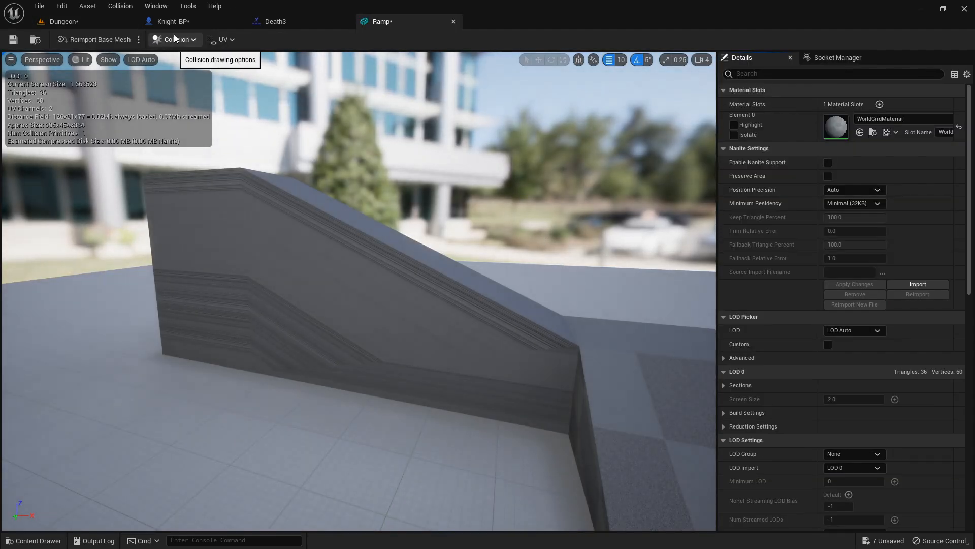
{"action": "left_click", "coordinate": [175, 38]}
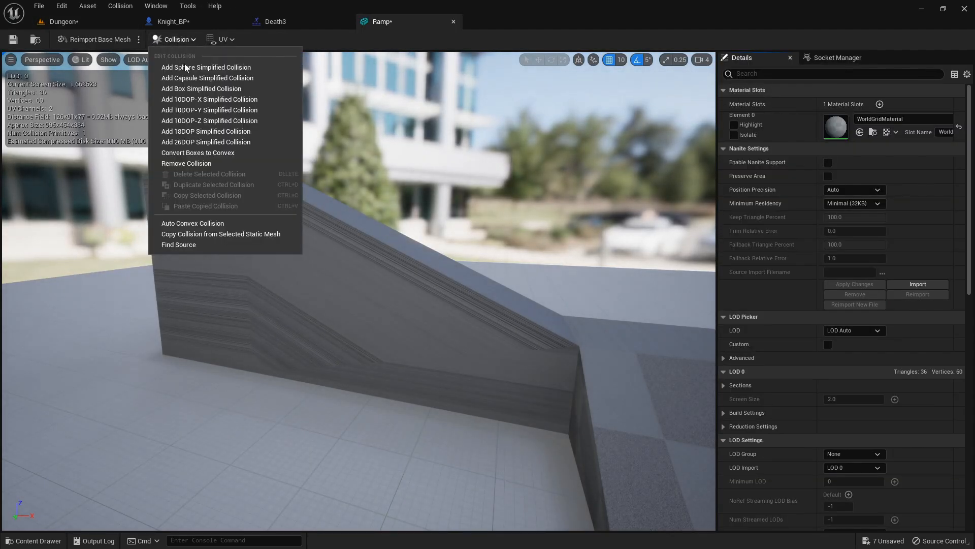
{"action": "left_click", "coordinate": [107, 60]}
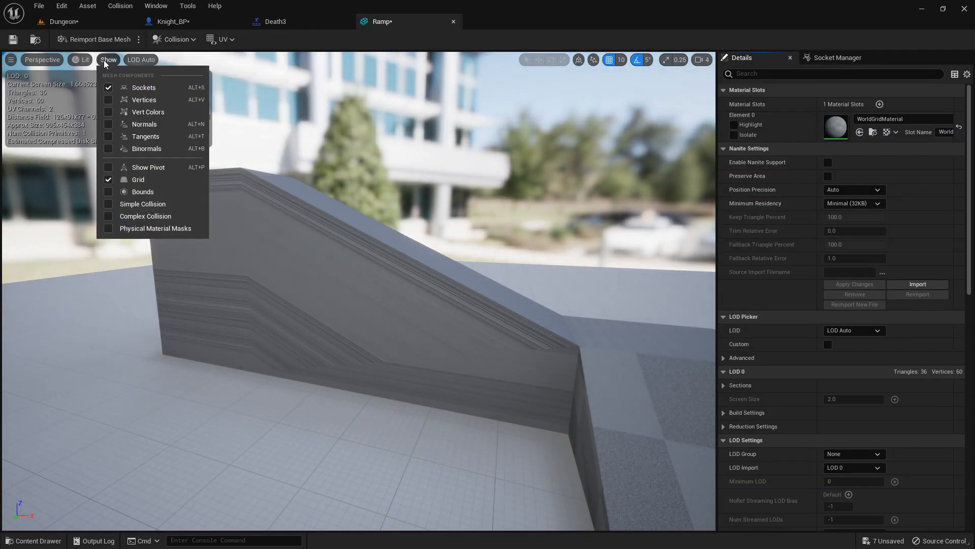
{"action": "left_click", "coordinate": [140, 206]}
{"action": "right_click_drag", "start_coordinate": [284, 228], "coordinate": [457, 228]}
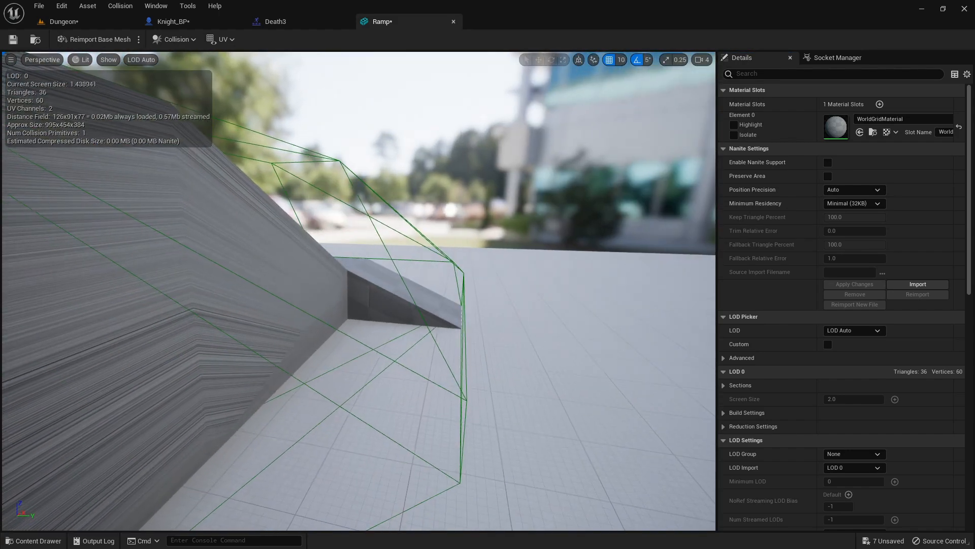
Remove the Ramp mesh's existing collision and look through its collision settings
{"action": "left_click", "coordinate": [172, 39]}
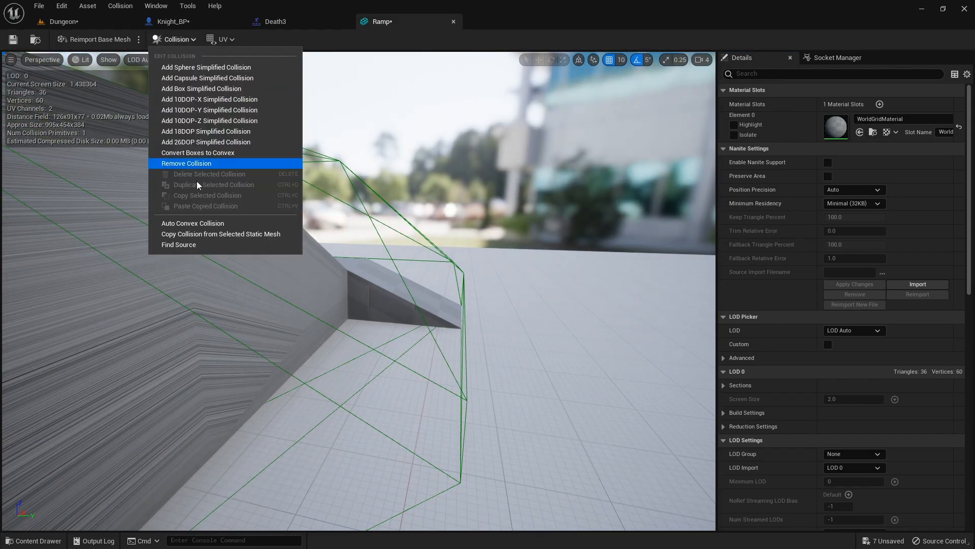
{"action": "left_click", "coordinate": [194, 165]}
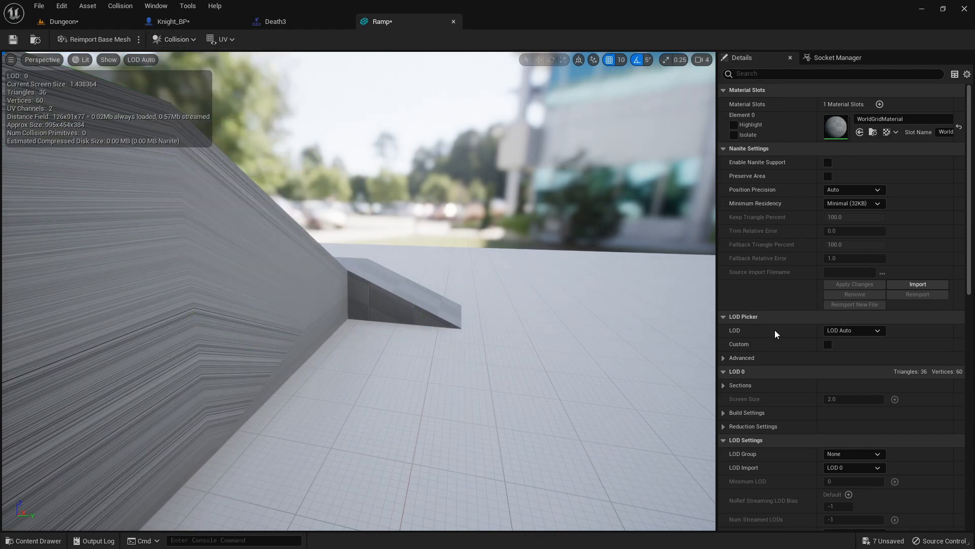
{"action": "scroll", "coordinate": [840, 373], "scroll_direction": "down", "scroll_amount": 10}
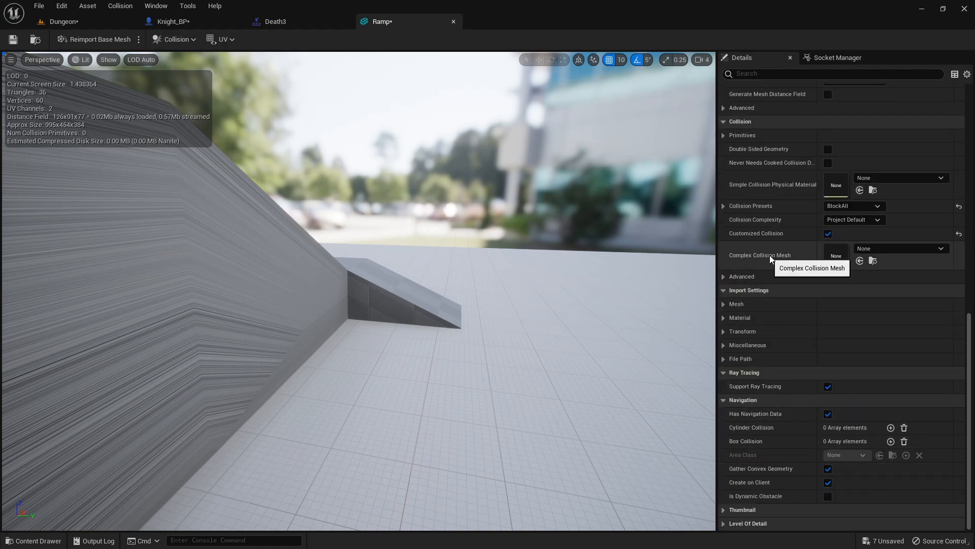
Generate auto convex collision for the ramp with 4 hulls, 16 max hull verts and hull precision 300000, and save the mesh
{"action": "left_click", "coordinate": [176, 38]}
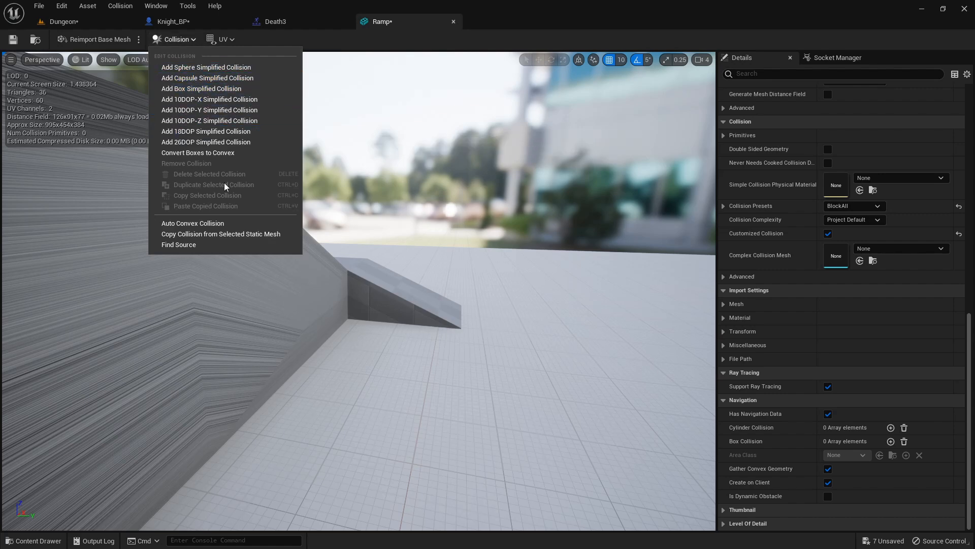
{"action": "left_click", "coordinate": [215, 222]}
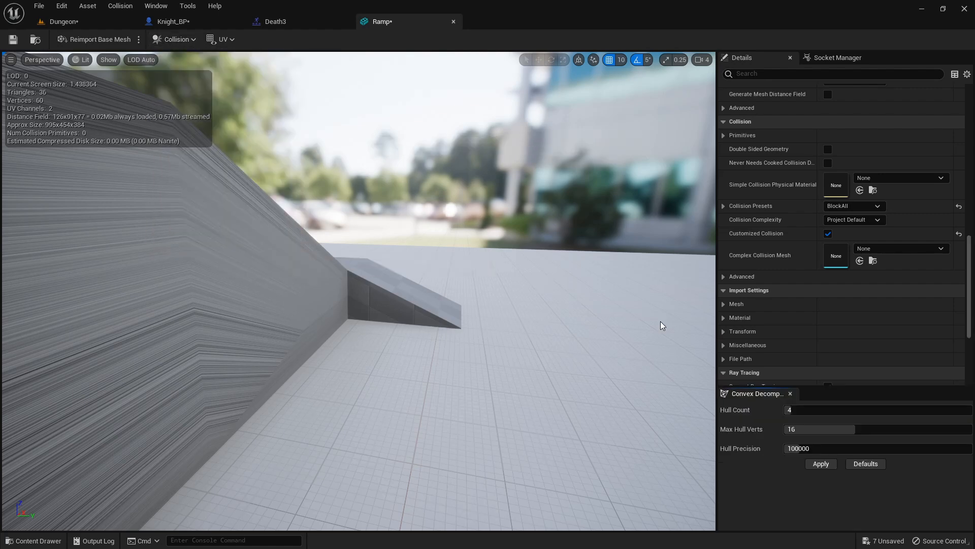
{"action": "right_click_drag", "start_coordinate": [644, 364], "coordinate": [472, 335]}
{"action": "key", "text": "d"}
{"action": "key", "text": "q"}
{"action": "right_click_drag", "start_coordinate": [694, 371], "coordinate": [691, 325]}
{"action": "key", "text": "w"}
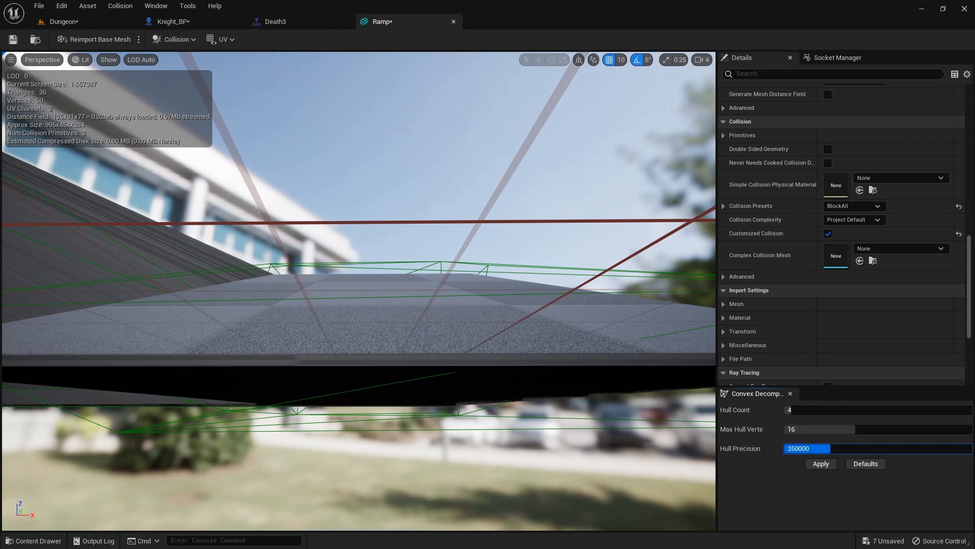
{"action": "left_click", "coordinate": [833, 461]}
{"action": "right_click_drag", "start_coordinate": [611, 340], "coordinate": [582, 287]}
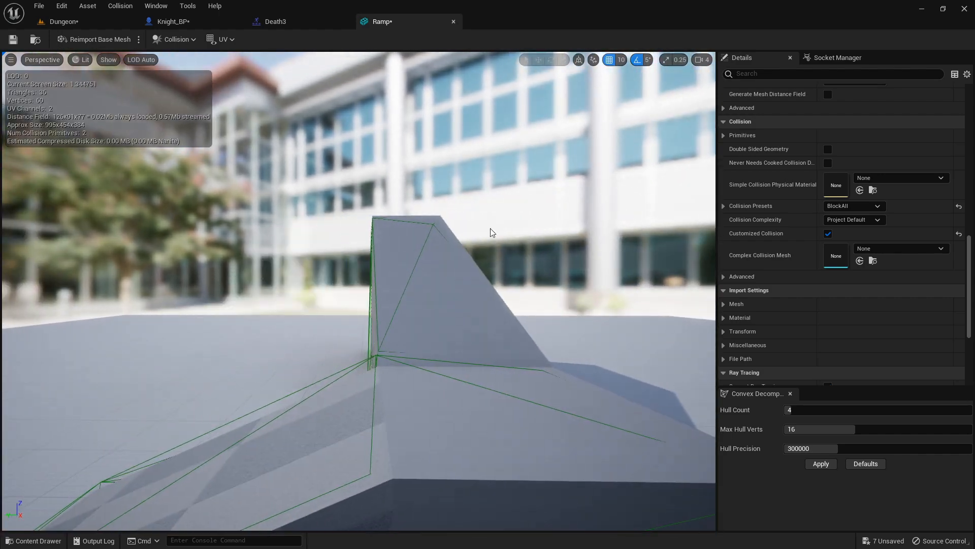
{"action": "left_click", "coordinate": [15, 41]}
Return to the Dungeon level, play-test walking up the ramp from the floor tile beside it, and end the session
{"action": "left_click", "coordinate": [64, 21]}
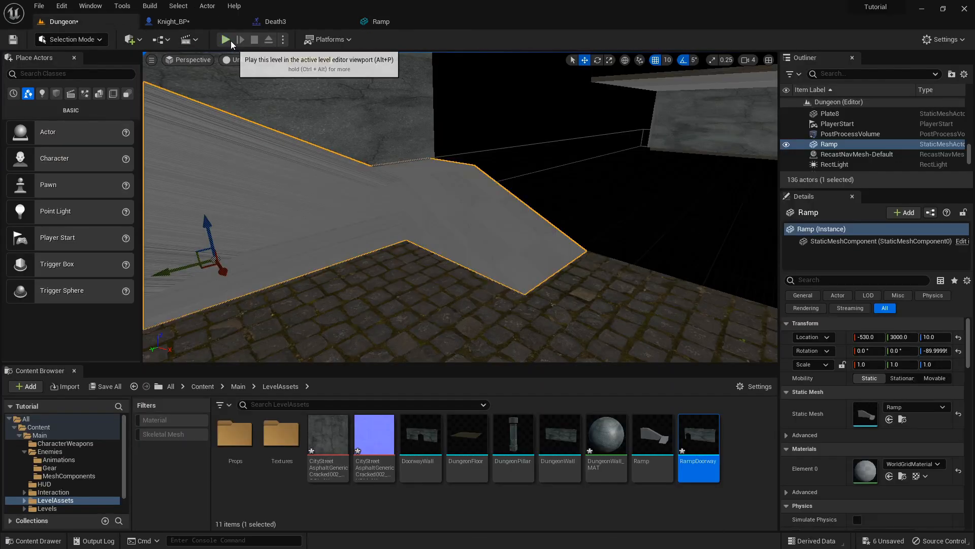
{"action": "right_click", "coordinate": [417, 286]}
{"action": "left_click", "coordinate": [452, 539]}
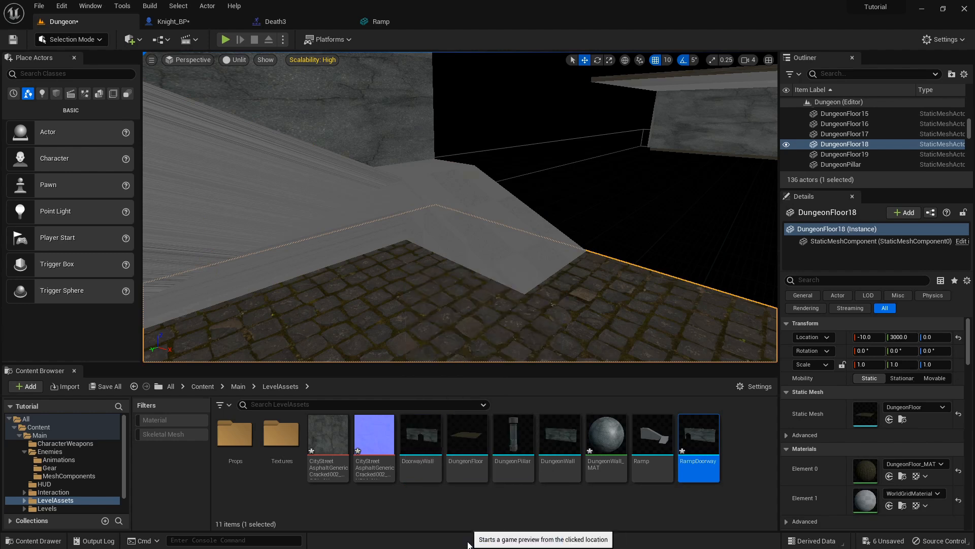
{"action": "key", "text": "w"}
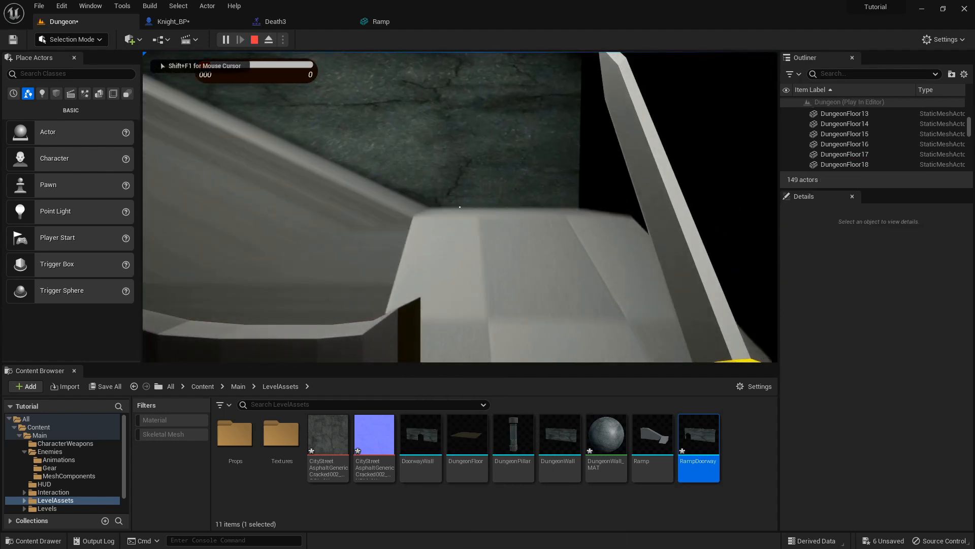
{"action": "key", "text": "w"}
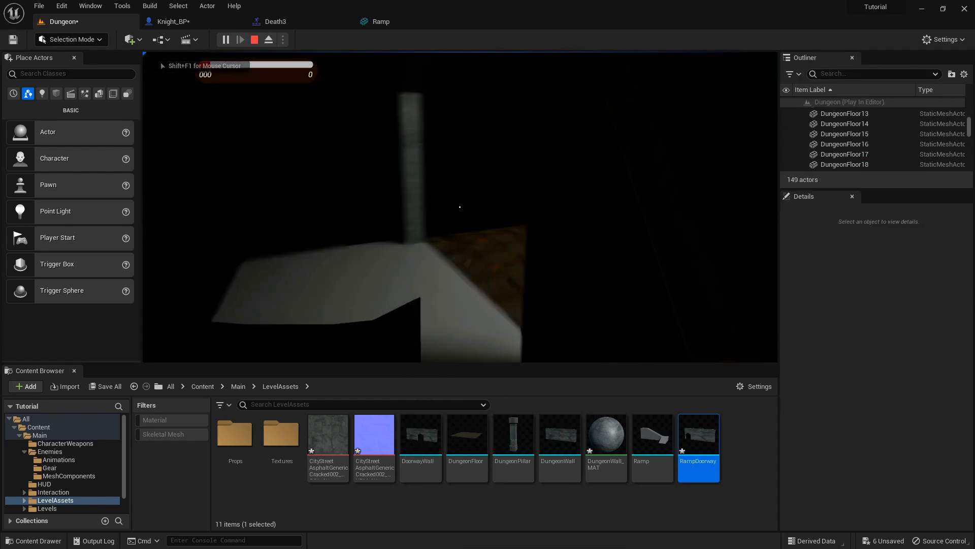
{"action": "key", "text": "s"}
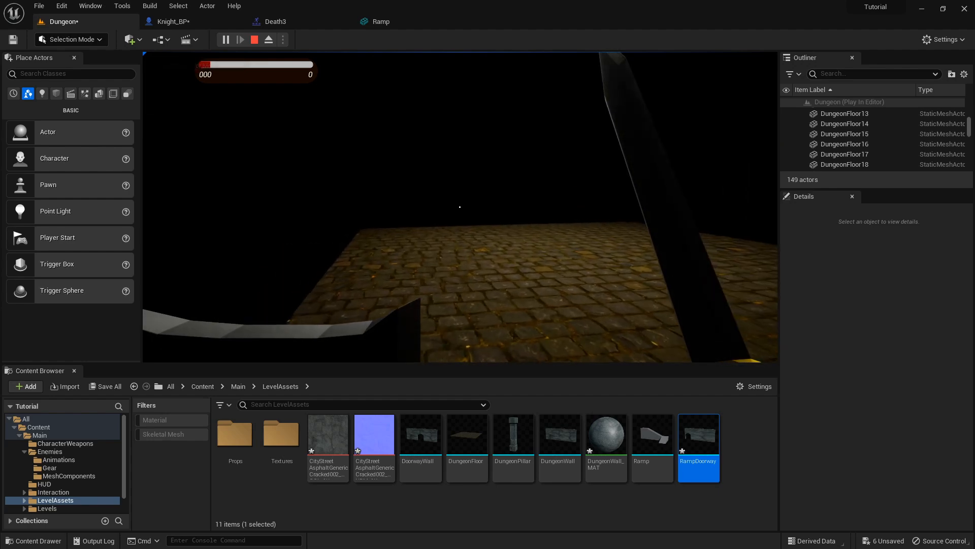
{"action": "key", "text": "Escape"}
Open the RampDoorway mesh for editing from the upper doorway wall and display its simple collision around the archway
{"action": "mouse_move", "coordinate": [558, 203]}
{"action": "right_mouse_down"}
{"action": "mouse_move", "coordinate": [572, 206]}
{"action": "mouse_move", "coordinate": [558, 203]}
{"action": "right_mouse_up"}
{"action": "key", "text": "s"}
{"action": "right_click", "coordinate": [558, 203]}
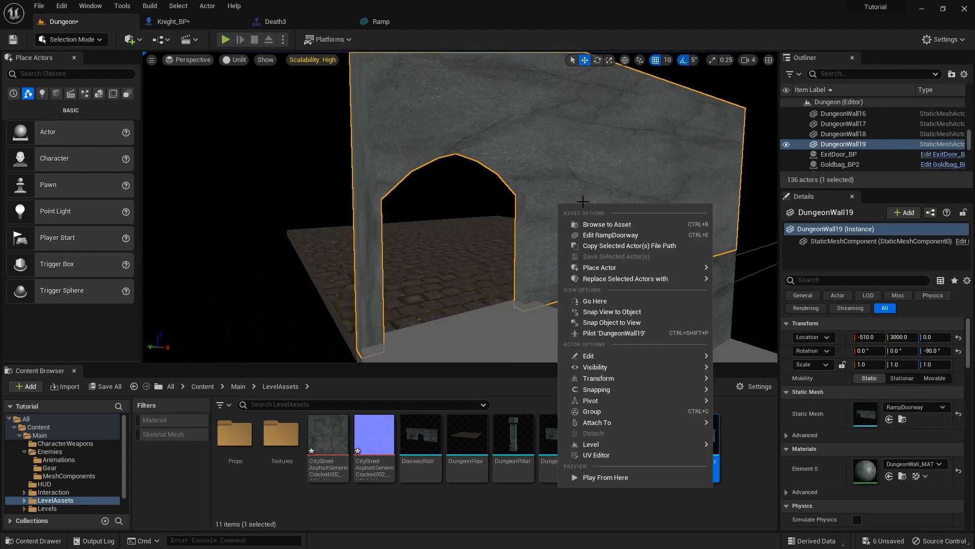
{"action": "left_click", "coordinate": [638, 237]}
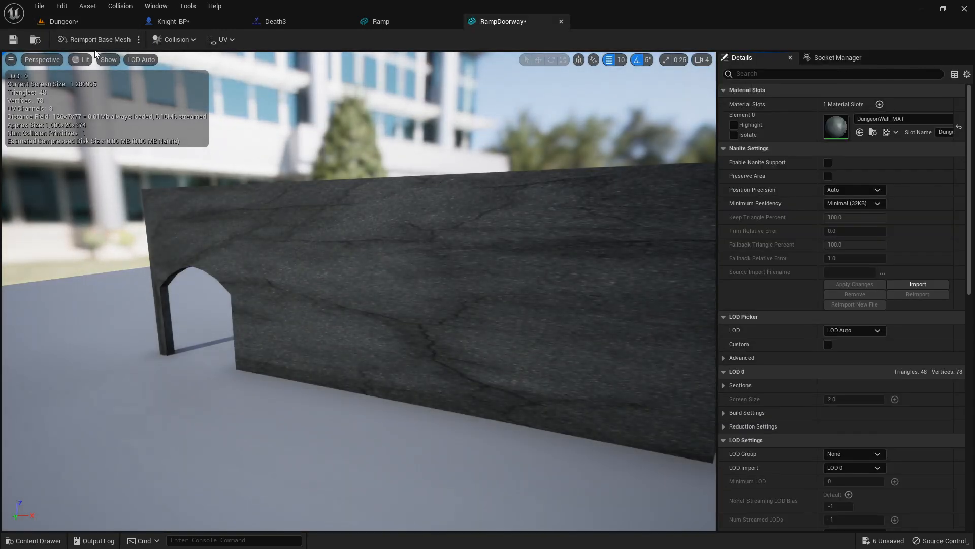
{"action": "left_click", "coordinate": [108, 59]}
{"action": "left_click", "coordinate": [157, 204]}
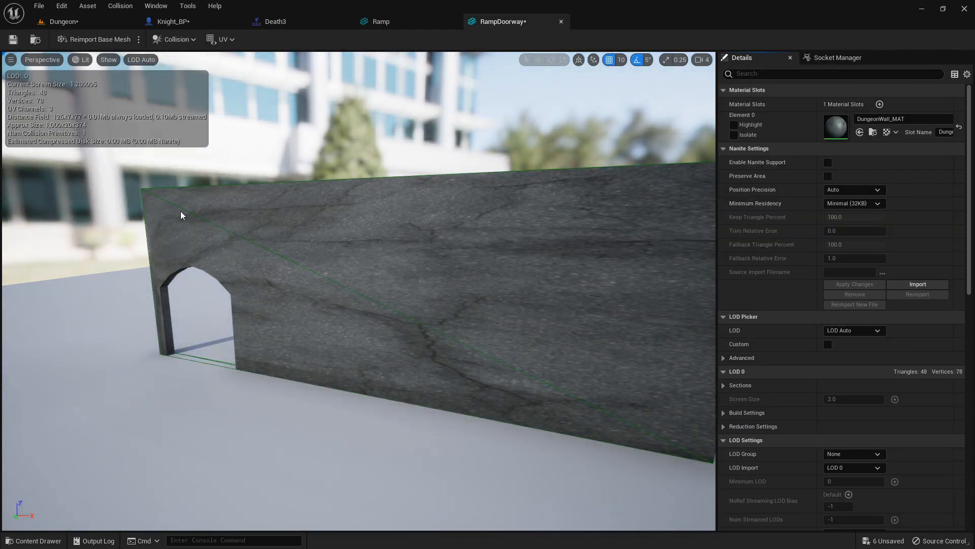
{"action": "right_click_drag", "start_coordinate": [335, 251], "coordinate": [376, 252]}
{"action": "key", "text": "a"}
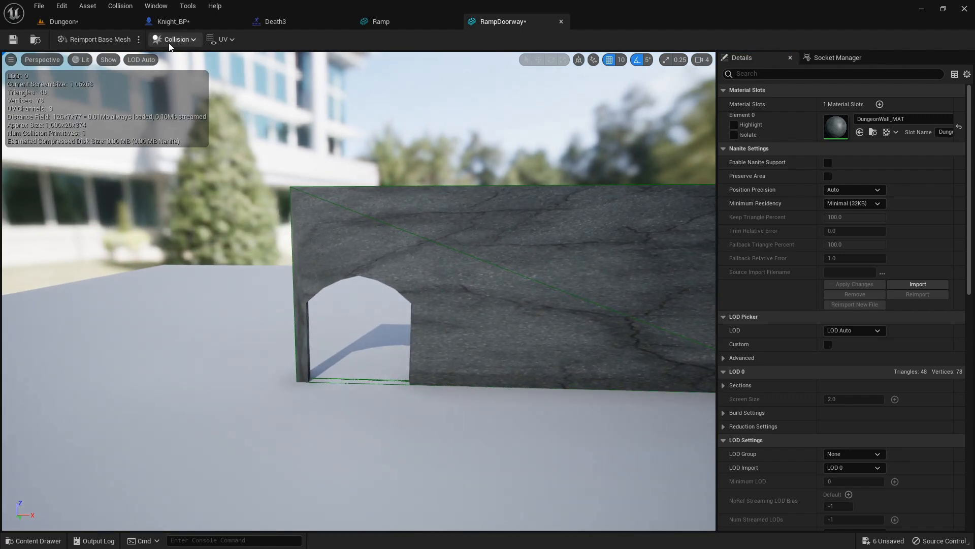
Generate auto convex collision for RampDoorway with hull count 4, max hull verts 16 and hull precision 100000
{"action": "left_click", "coordinate": [172, 41]}
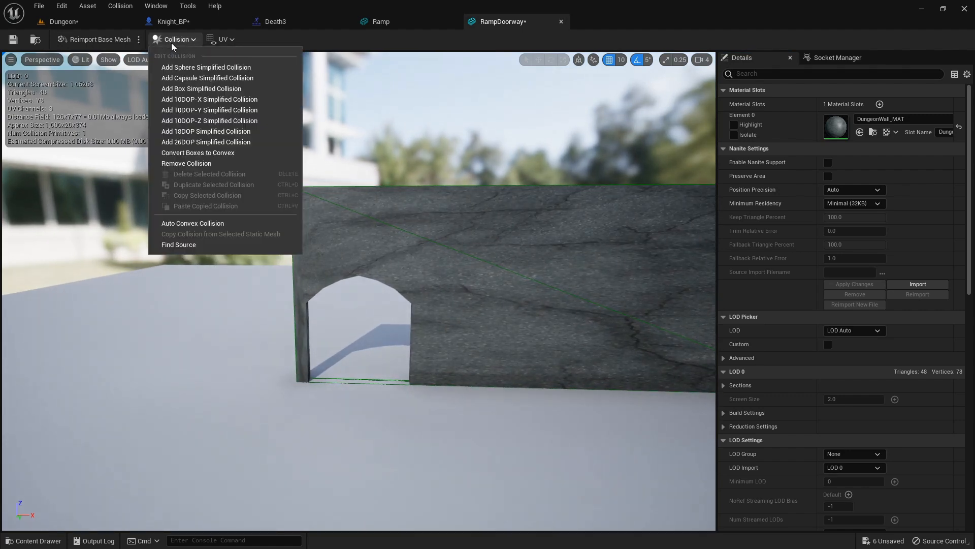
{"action": "left_click", "coordinate": [197, 224]}
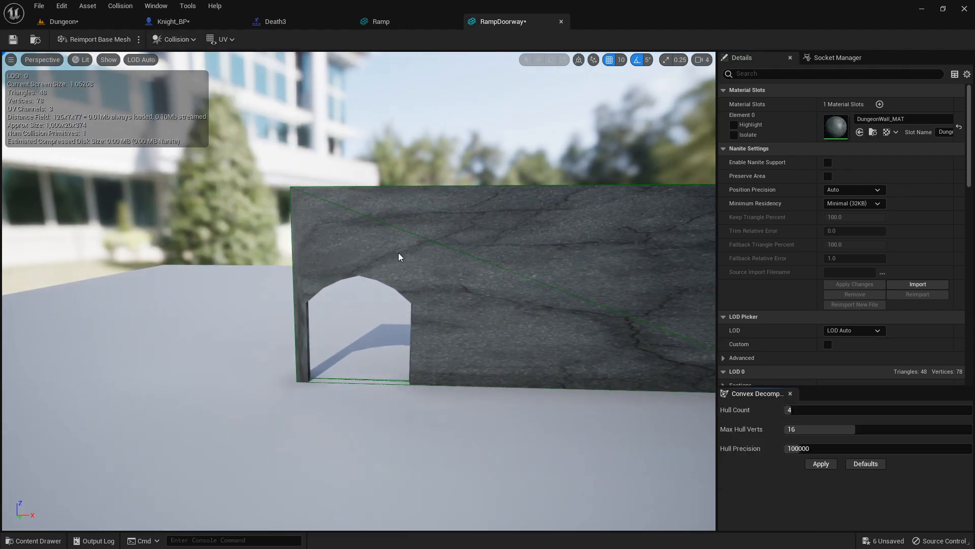
{"action": "left_click", "coordinate": [821, 463]}
{"action": "left_click_drag", "start_coordinate": [570, 337], "coordinate": [660, 335]}
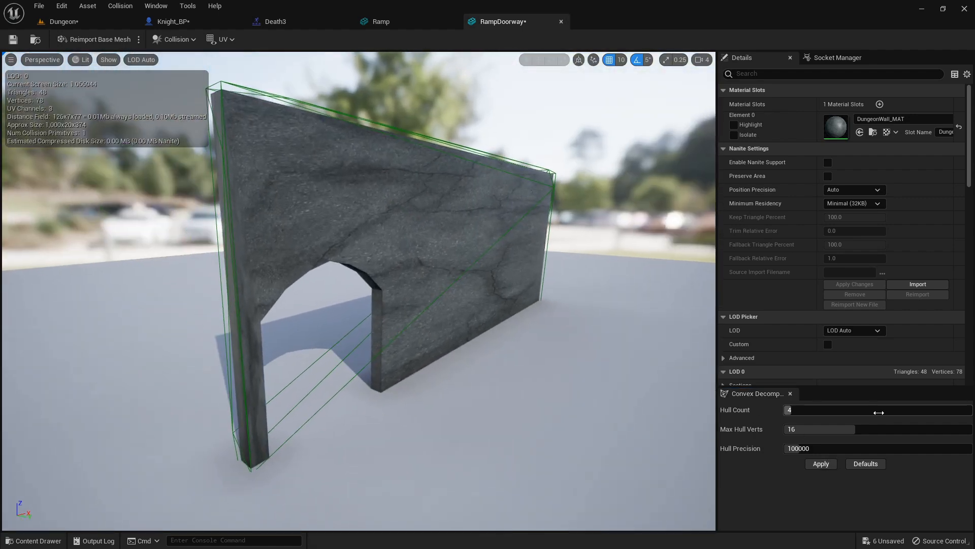
Regenerate the RampDoorway convex collision with hull count 8, max hull verts 23 and hull precision 300000
{"action": "left_click", "coordinate": [805, 411]}
{"action": "type", "text": "5"}
{"action": "key", "text": "Return"}
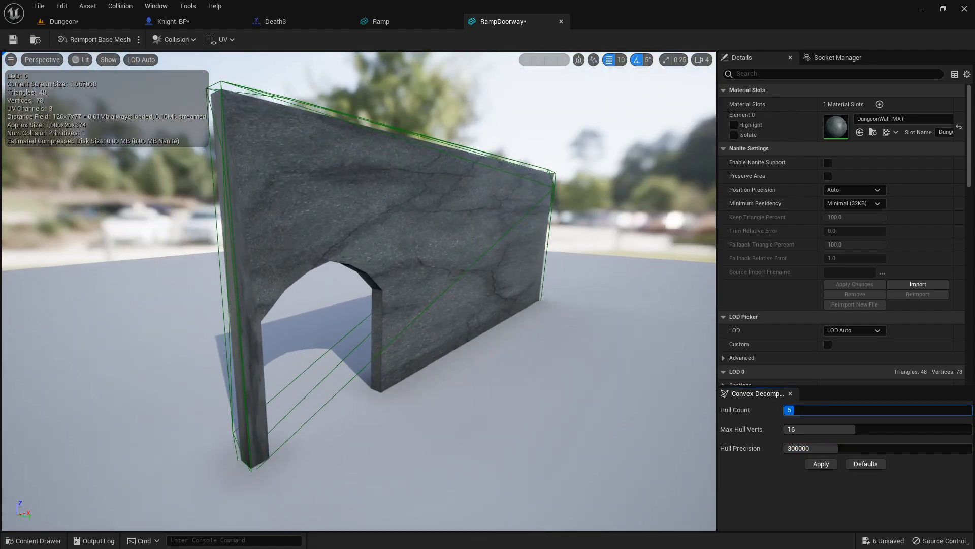
{"action": "left_click", "coordinate": [821, 463]}
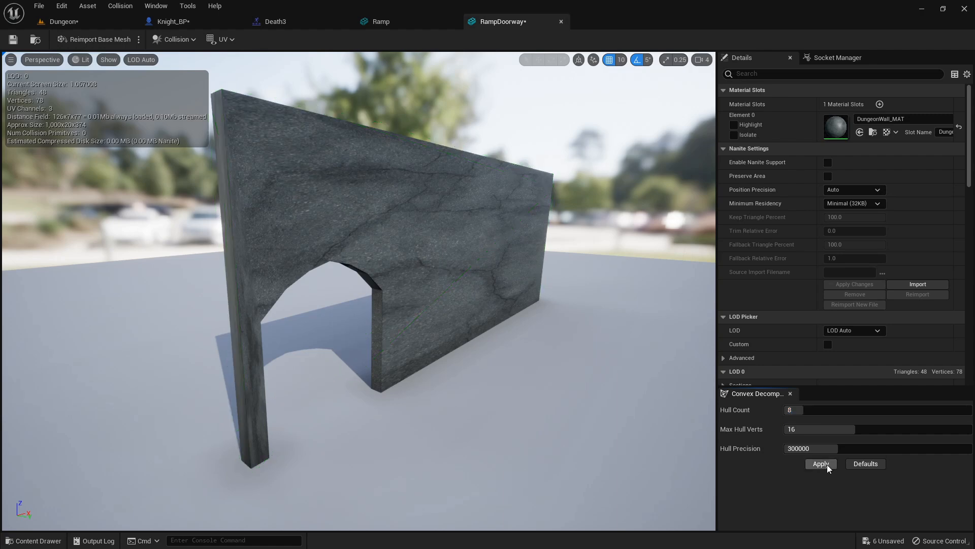
{"action": "left_click_drag", "start_coordinate": [795, 429], "coordinate": [802, 429]}
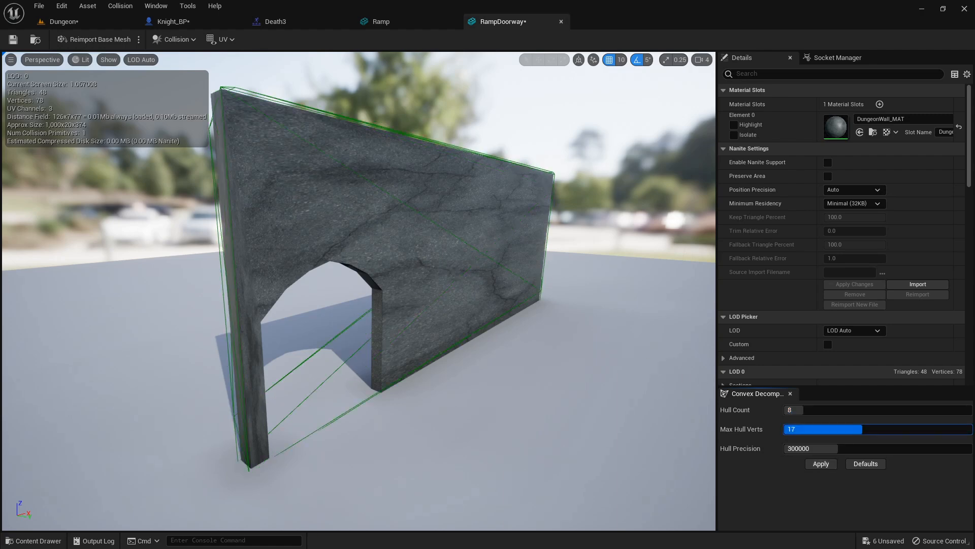
{"action": "left_click", "coordinate": [822, 464]}
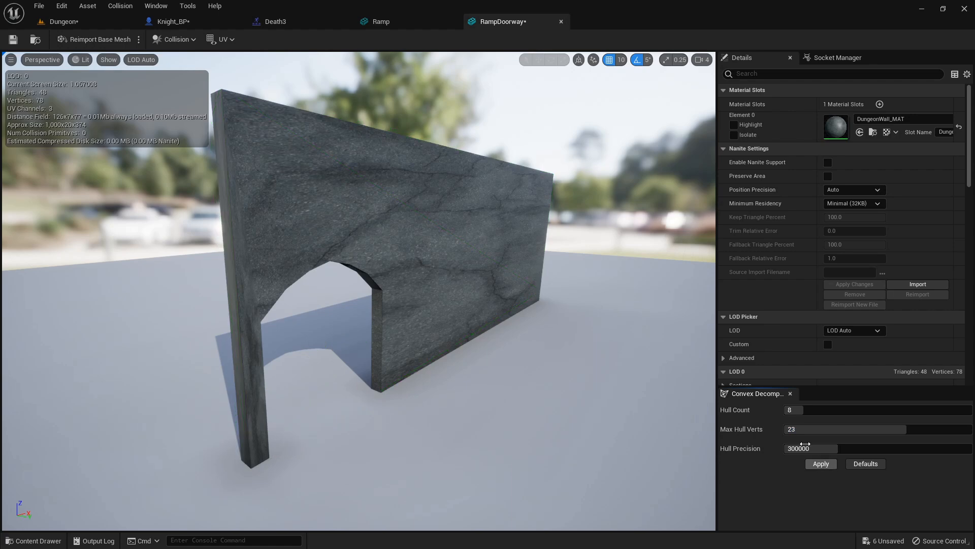
Remove RampDoorway's collision, check the Dungeon level, and return to the RampDoorway mesh
{"action": "left_click", "coordinate": [162, 40]}
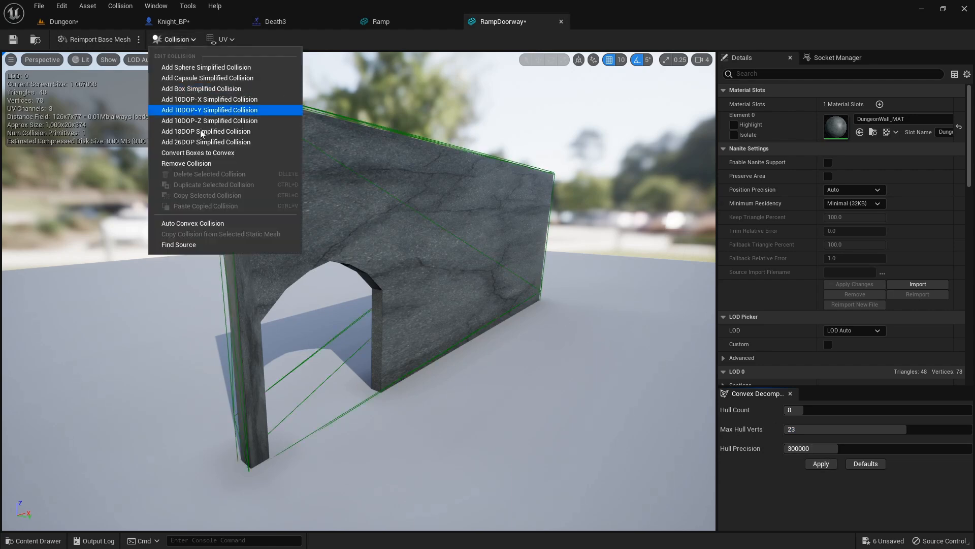
{"action": "left_click", "coordinate": [209, 164]}
{"action": "left_click", "coordinate": [68, 21]}
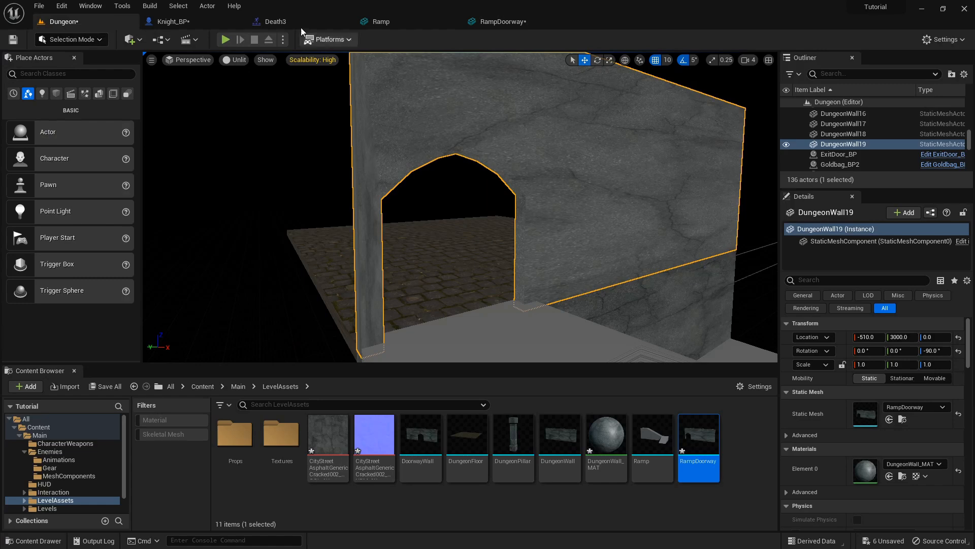
{"action": "left_click", "coordinate": [488, 20]}
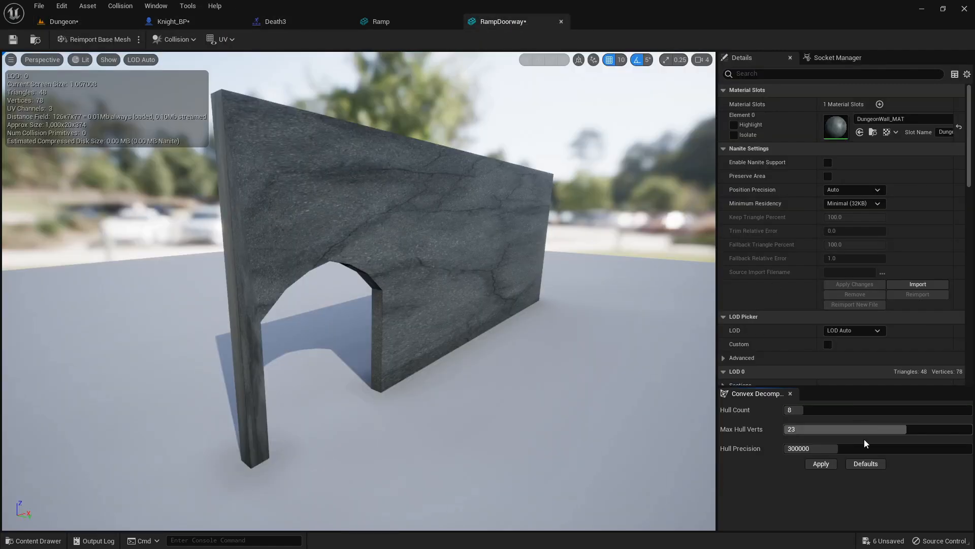
Reapply the RampDoorway auto convex collision and raise its hull count to 46 for another generation
{"action": "left_click", "coordinate": [823, 464]}
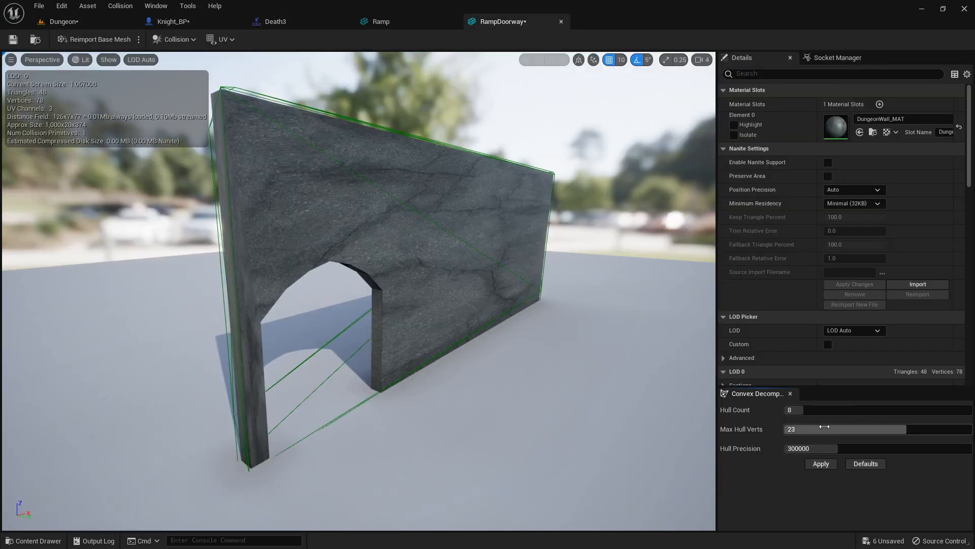
{"action": "left_click_drag", "start_coordinate": [825, 410], "coordinate": [939, 410]}
{"action": "left_click", "coordinate": [821, 464]}
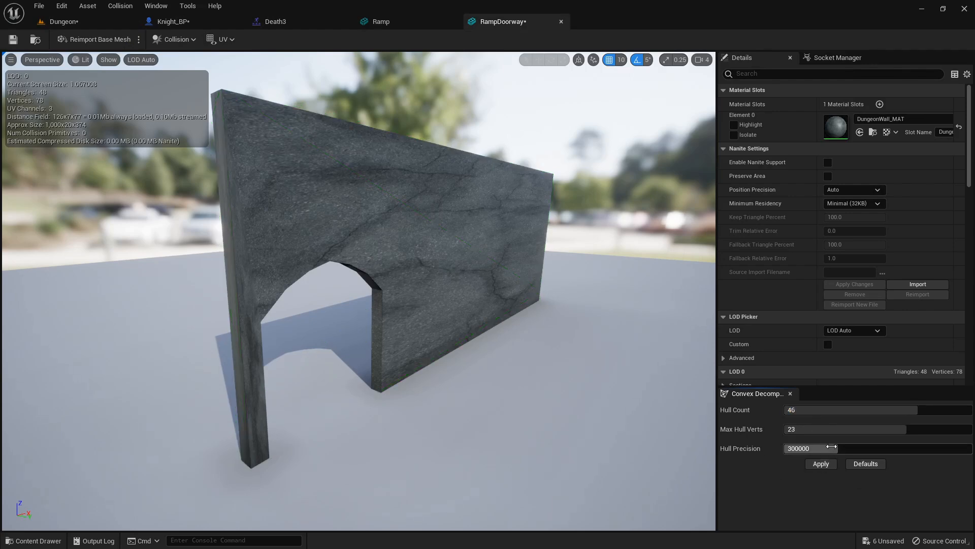
Regenerate RampDoorway's convex collision with higher settings, up to hull count 64, max hull verts 32 and hull precision 1000000
{"action": "left_click", "coordinate": [832, 464]}
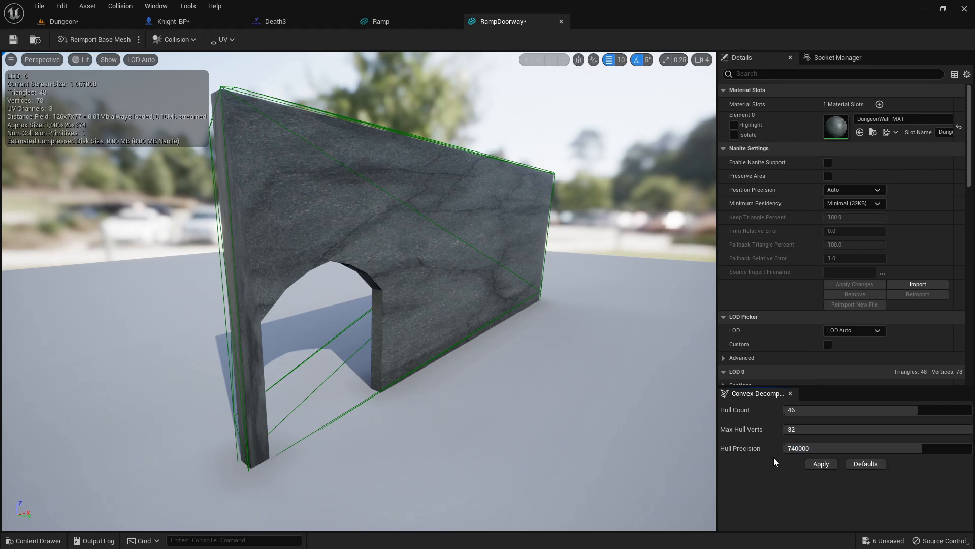
{"action": "left_click", "coordinate": [821, 463]}
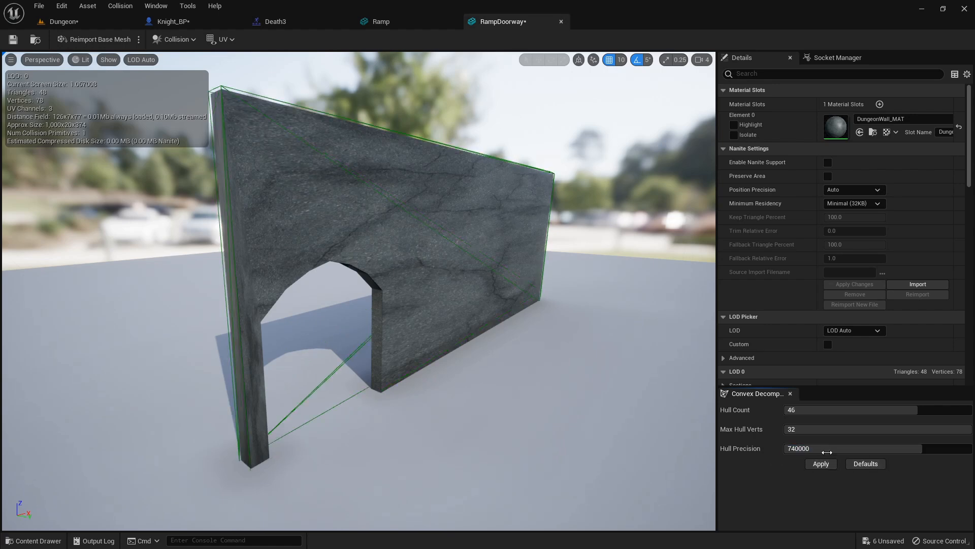
{"action": "left_click_drag", "start_coordinate": [611, 358], "coordinate": [551, 358], "text": "alt"}
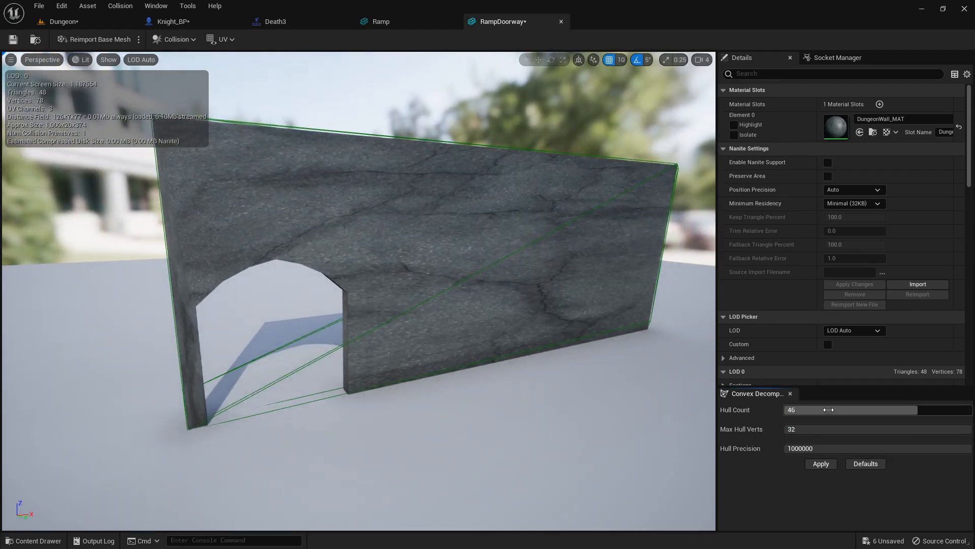
{"action": "left_click", "coordinate": [821, 463]}
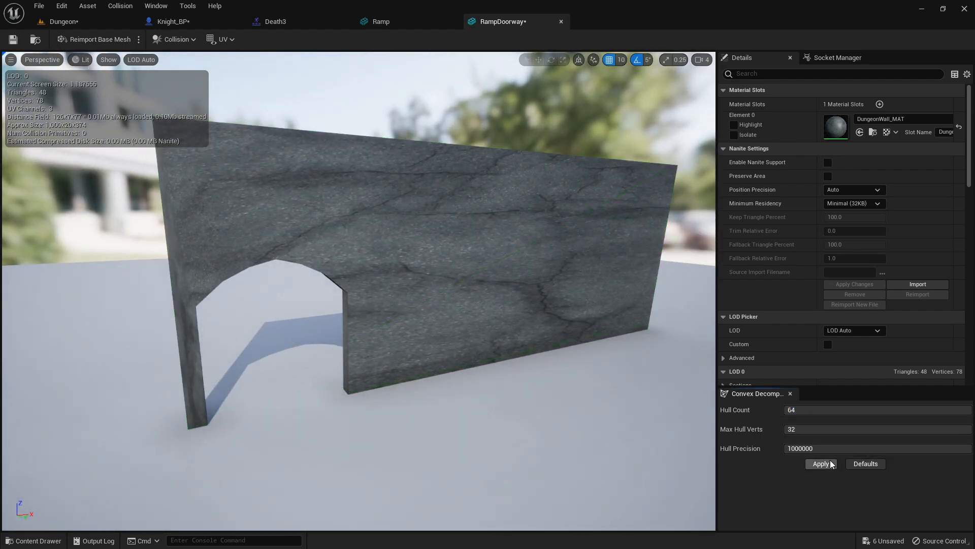
Regenerate the convex collision with default decomposition settings and set RampDoorway's Collision Complexity to Use Complex Collision As Simple
{"action": "left_click", "coordinate": [877, 466]}
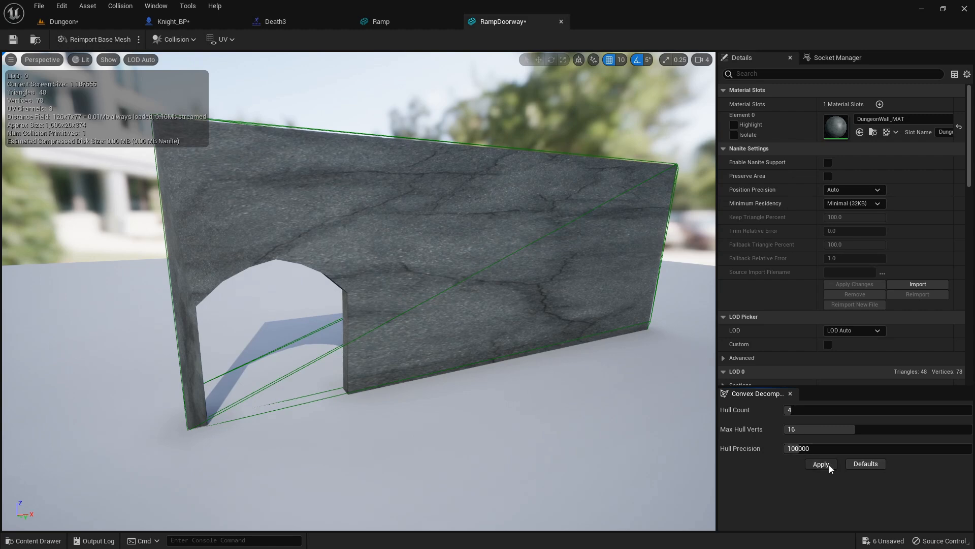
{"action": "left_click", "coordinate": [828, 464]}
{"action": "scroll", "coordinate": [845, 287], "scroll_direction": "down", "scroll_amount": 1}
{"action": "scroll", "coordinate": [839, 285], "scroll_direction": "up", "scroll_amount": 1}
{"action": "scroll", "coordinate": [826, 231], "scroll_direction": "down", "scroll_amount": 10}
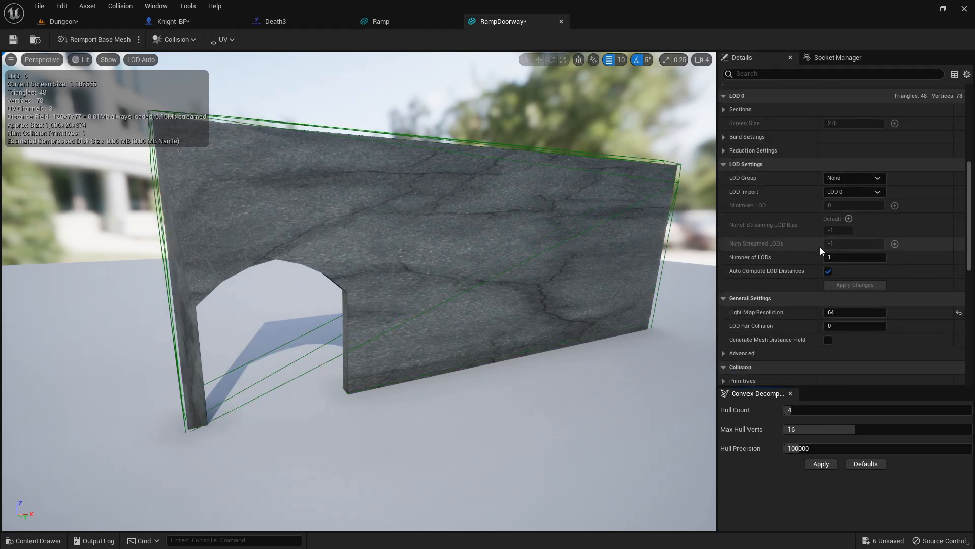
{"action": "scroll", "coordinate": [785, 289], "scroll_direction": "down", "scroll_amount": 1}
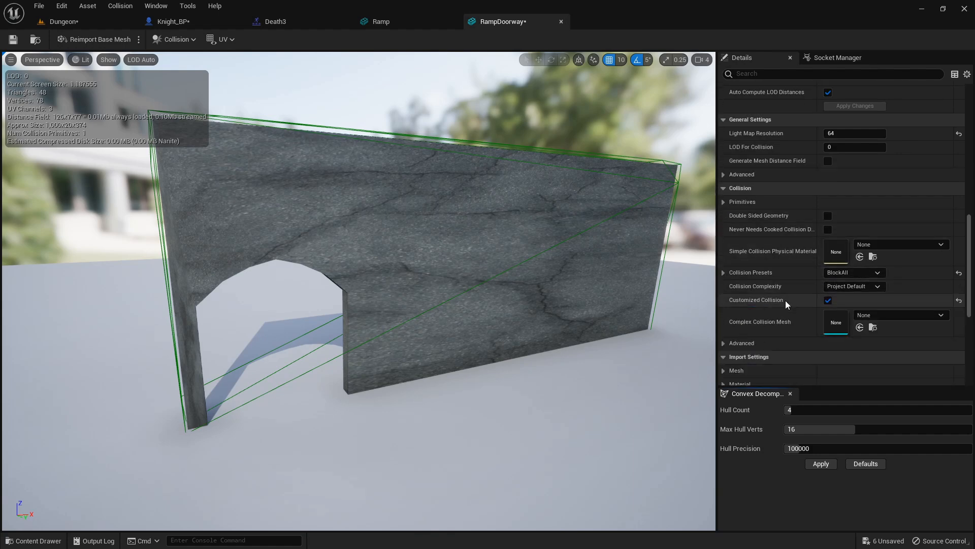
{"action": "left_click", "coordinate": [859, 287]}
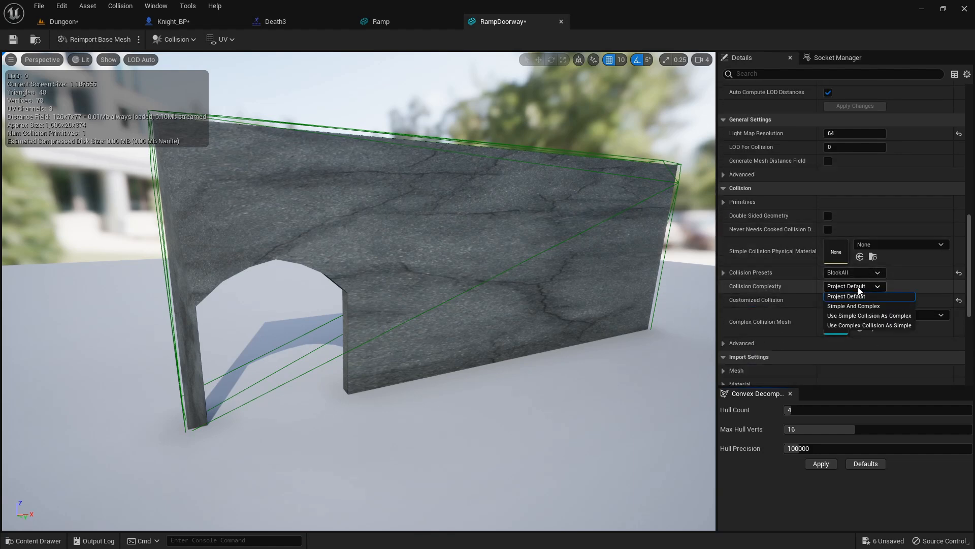
{"action": "left_click", "coordinate": [868, 326]}
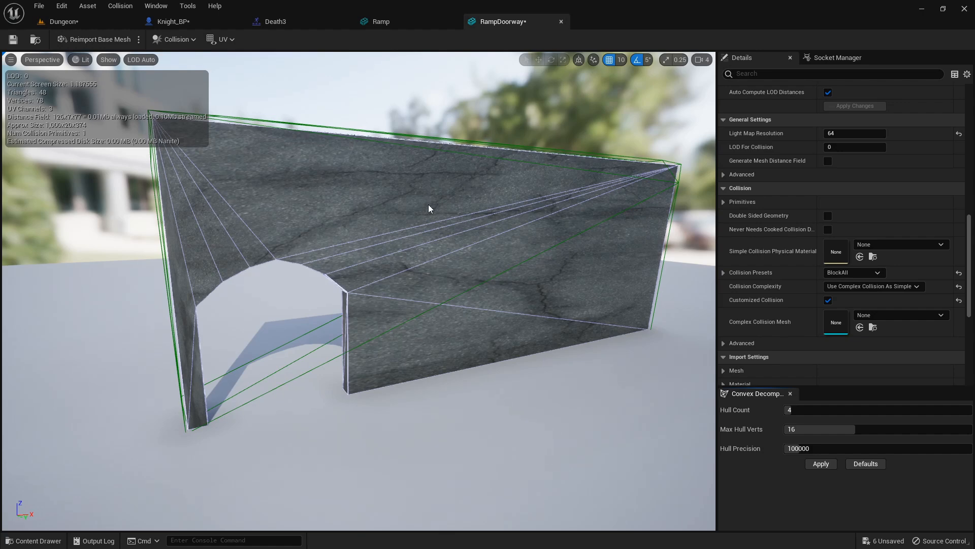
Turn off the simple and complex collision overlays in the RampDoorway preview and save the mesh
{"action": "left_click", "coordinate": [111, 61]}
{"action": "left_click", "coordinate": [149, 202]}
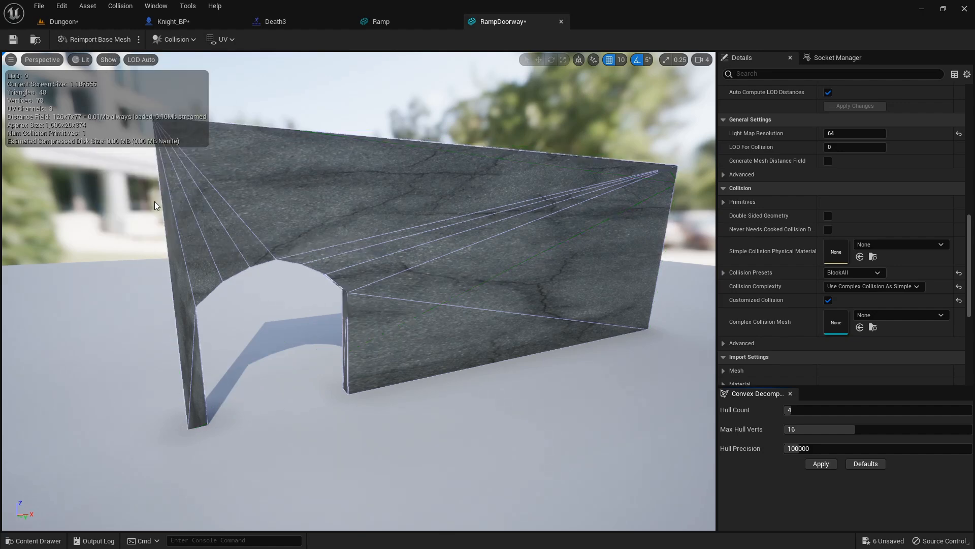
{"action": "left_click_drag", "start_coordinate": [281, 154], "coordinate": [281, 153]}
{"action": "left_click", "coordinate": [109, 60]}
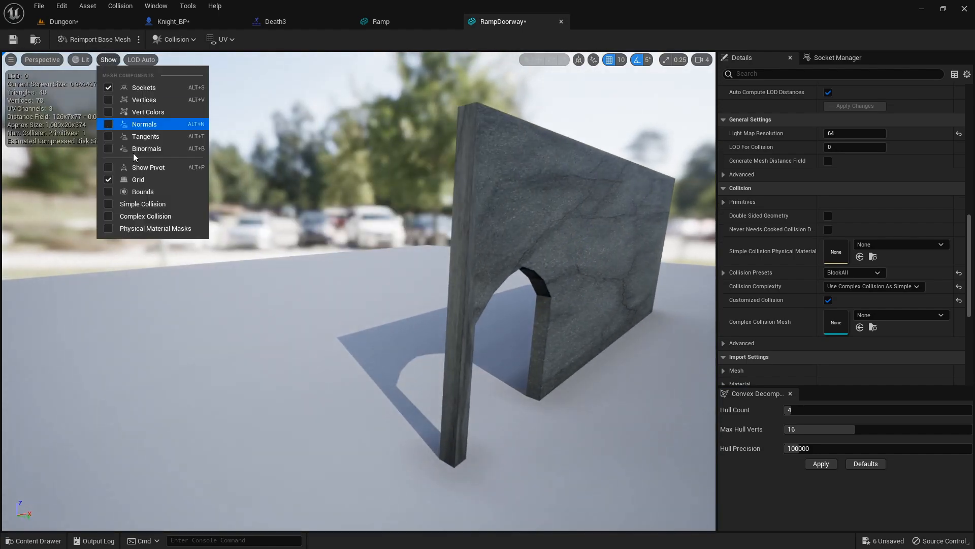
{"action": "left_click", "coordinate": [157, 215]}
{"action": "right_click_drag", "start_coordinate": [270, 193], "coordinate": [276, 193]}
{"action": "left_click", "coordinate": [14, 42]}
Play-test the Dungeon level from the floor near the ramp, walking up the ramp and through the doorways, and end the session
{"action": "left_click", "coordinate": [103, 23]}
{"action": "right_click_drag", "start_coordinate": [470, 287], "coordinate": [469, 286]}
{"action": "right_click", "coordinate": [470, 287]}
{"action": "left_click", "coordinate": [517, 281]}
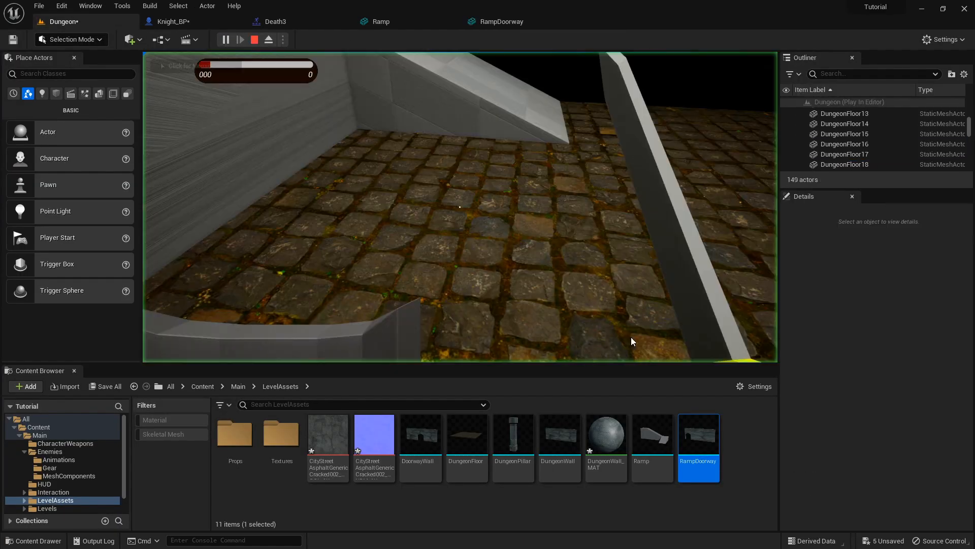
{"action": "left_click", "coordinate": [630, 337]}
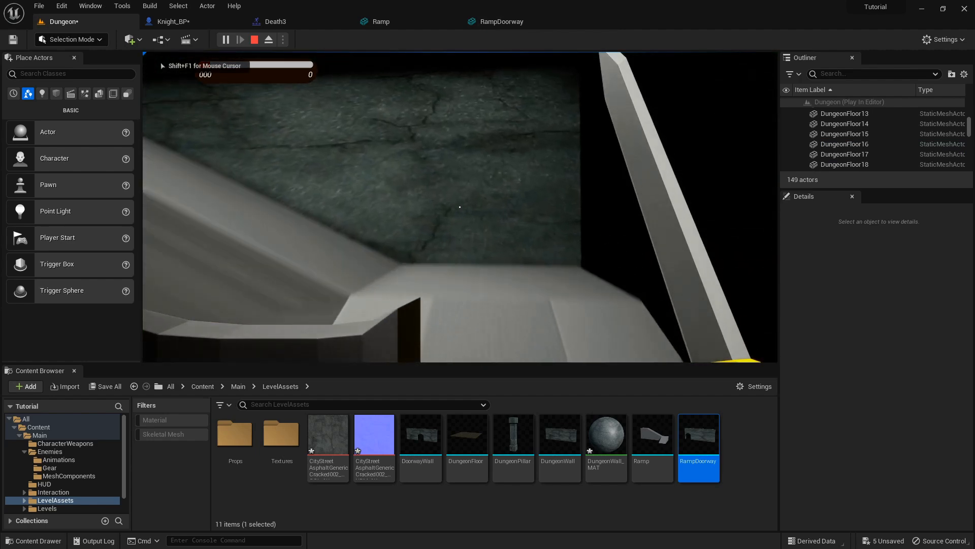
{"action": "key", "text": "w"}
{"action": "key", "text": "w"}
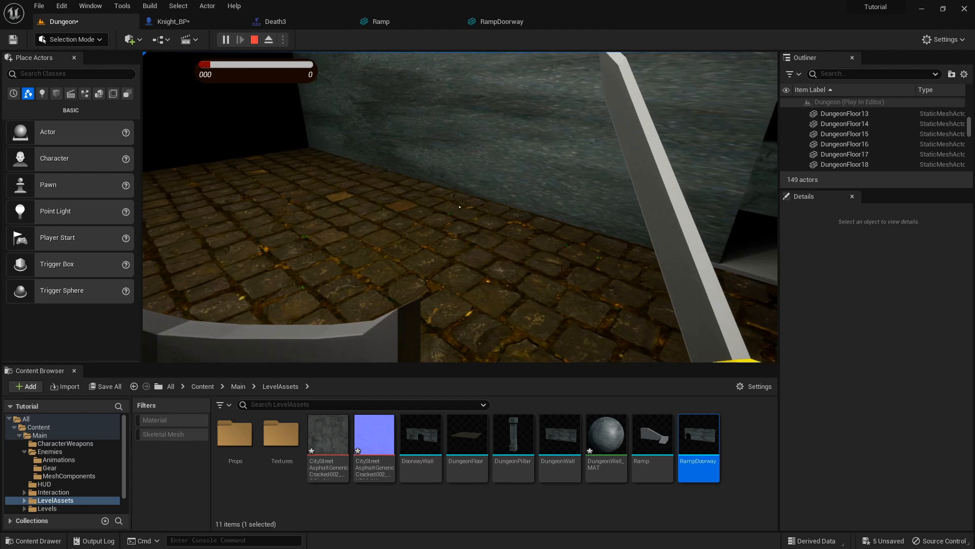
{"action": "key", "text": "w"}
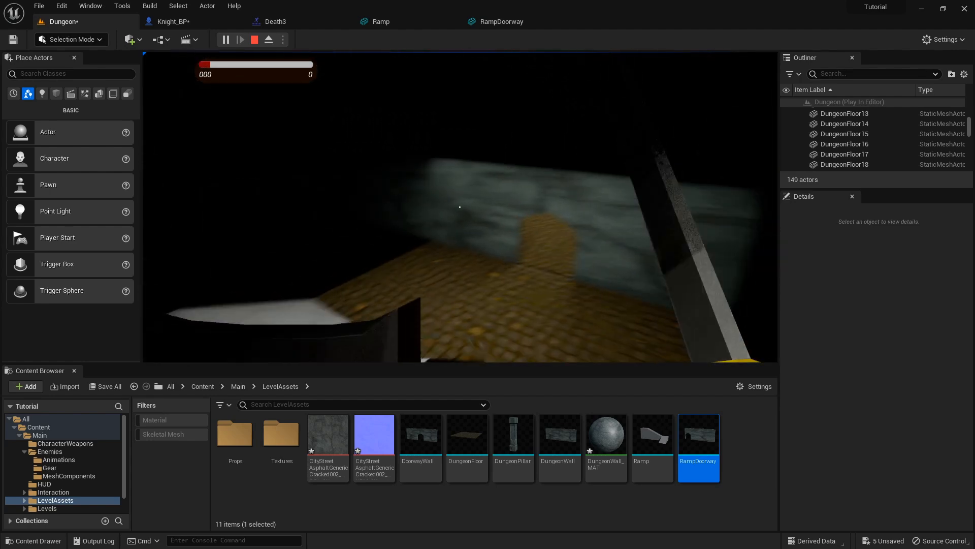
{"action": "key", "text": "w"}
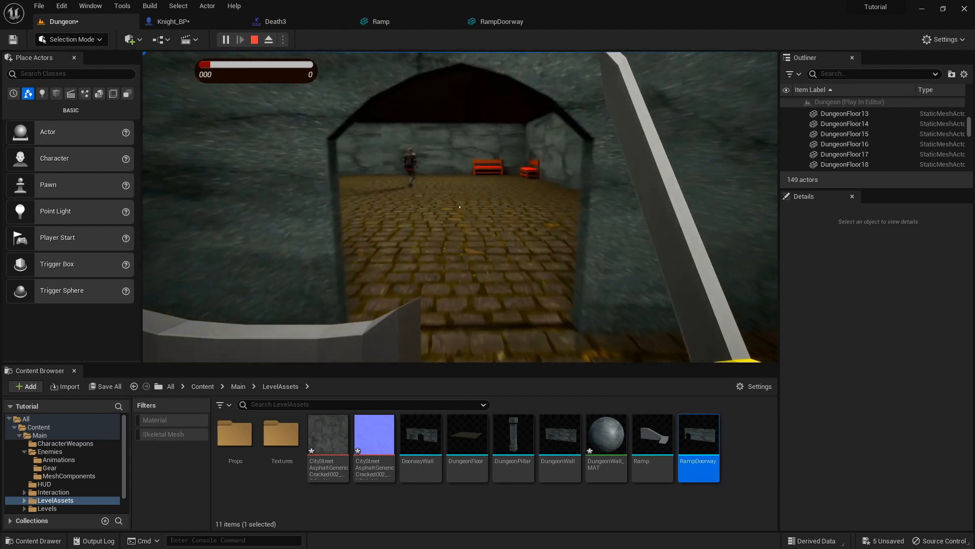
{"action": "key", "text": "w"}
{"action": "key", "text": "Escape"}
Examine the existing dungeon room in the level, moving in close to the wooden table against the wall
{"action": "right_click_drag", "start_coordinate": [460, 207], "coordinate": [368, 233]}
{"action": "key", "text": "w"}
{"action": "key", "text": "w"}
{"action": "key", "text": "s"}
{"action": "key", "text": "a"}
{"action": "right_click_drag", "start_coordinate": [567, 258], "coordinate": [520, 254]}
{"action": "key", "text": "w"}
{"action": "key", "text": "d"}
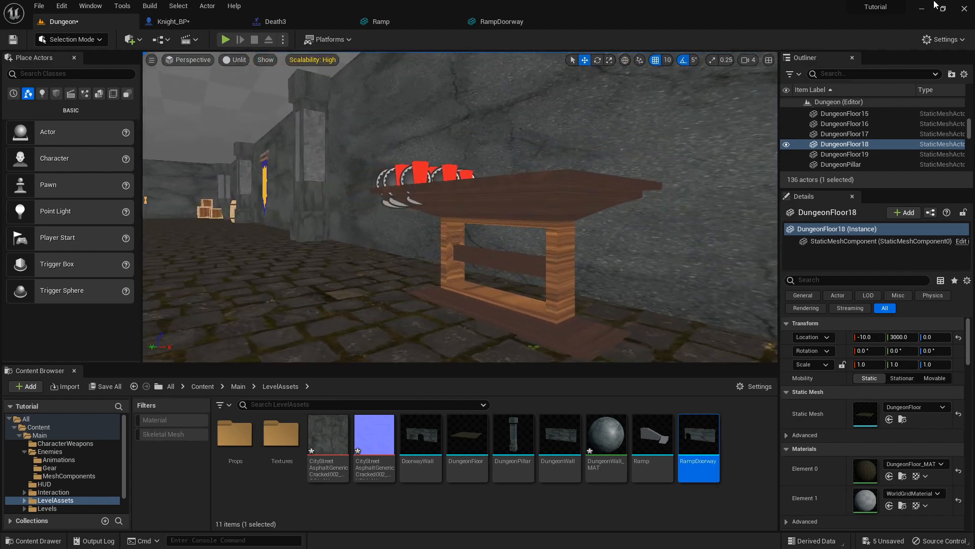
Switch to Blender and delete the ramp Cube and the upper doorway wall DoorwayWall.001
{"action": "left_click", "coordinate": [937, 6]}
{"action": "left_click", "coordinate": [782, 101]}
{"action": "left_click", "coordinate": [922, 8]}
{"action": "left_click", "coordinate": [633, 540]}
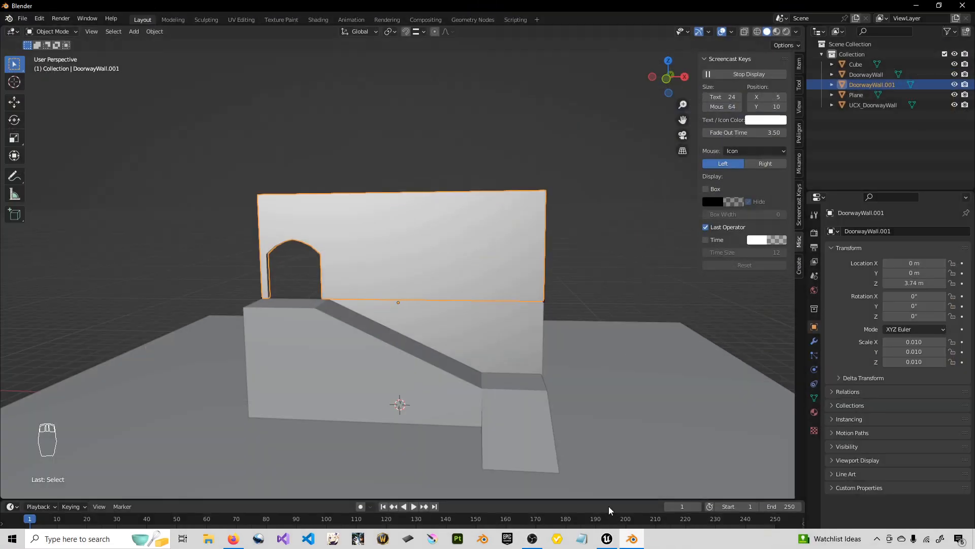
{"action": "left_click", "coordinate": [430, 384]}
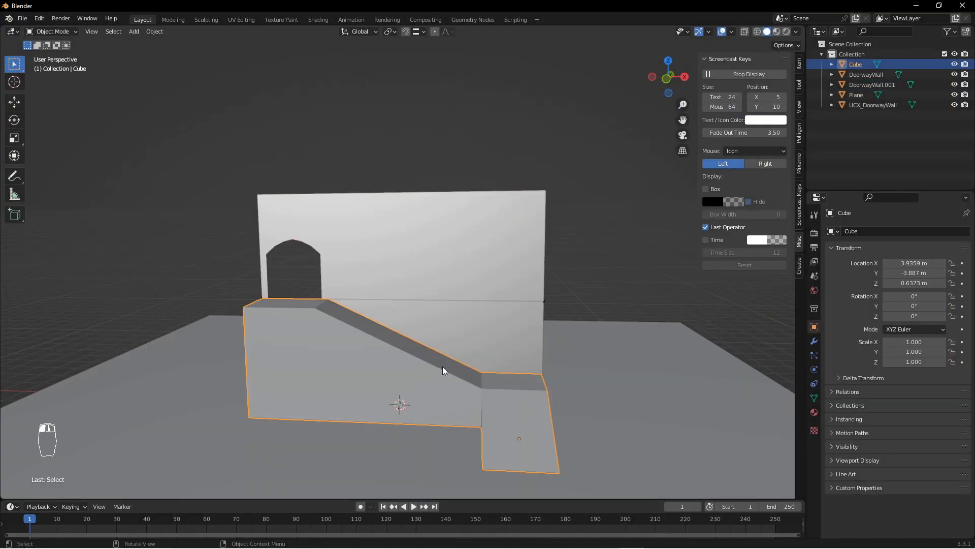
{"action": "key", "text": "Delete"}
{"action": "left_click", "coordinate": [487, 267]}
{"action": "key", "text": "Delete"}
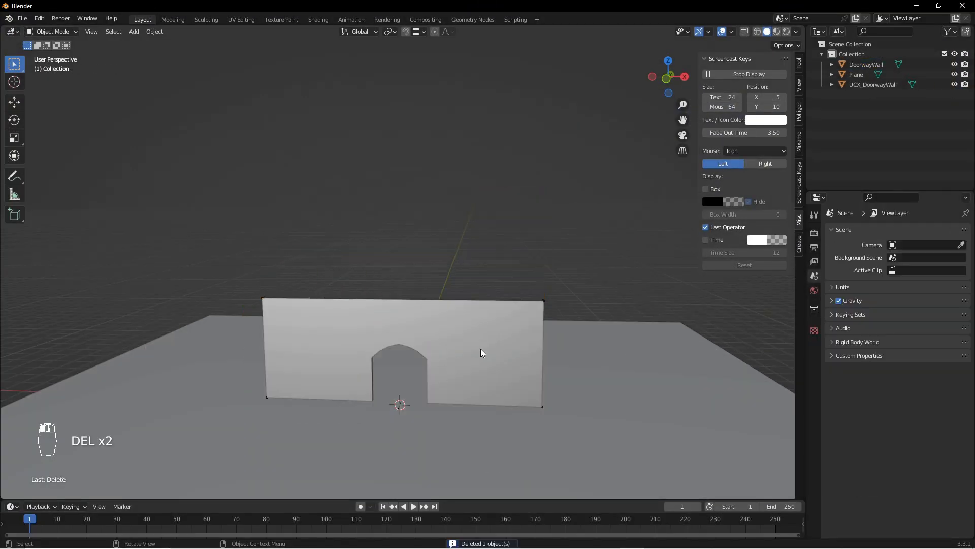
Delete the doorway wall and its leftover UCX_DoorwayWall collision pieces from the scene
{"action": "left_click", "coordinate": [481, 348]}
{"action": "key", "text": "Delete"}
{"action": "left_click", "coordinate": [265, 299]}
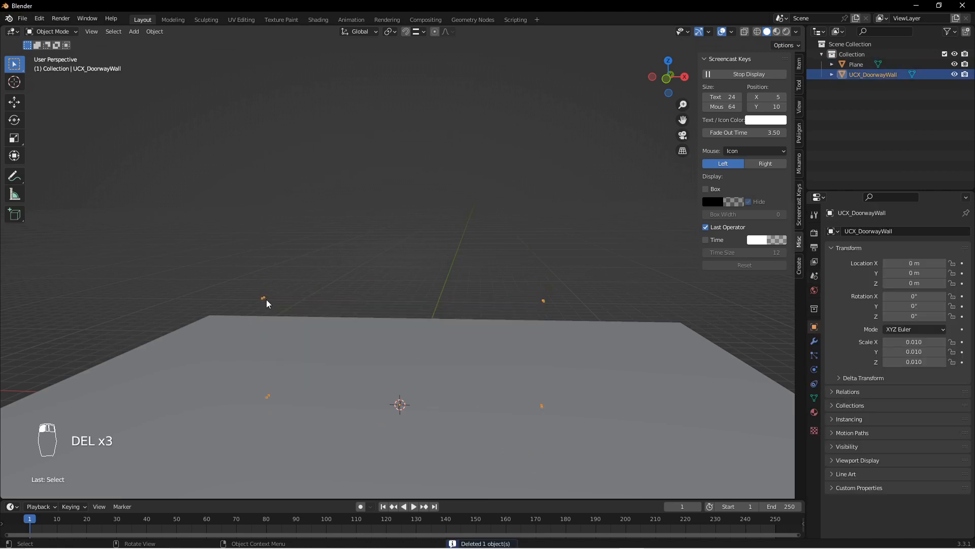
{"action": "key", "text": "x"}
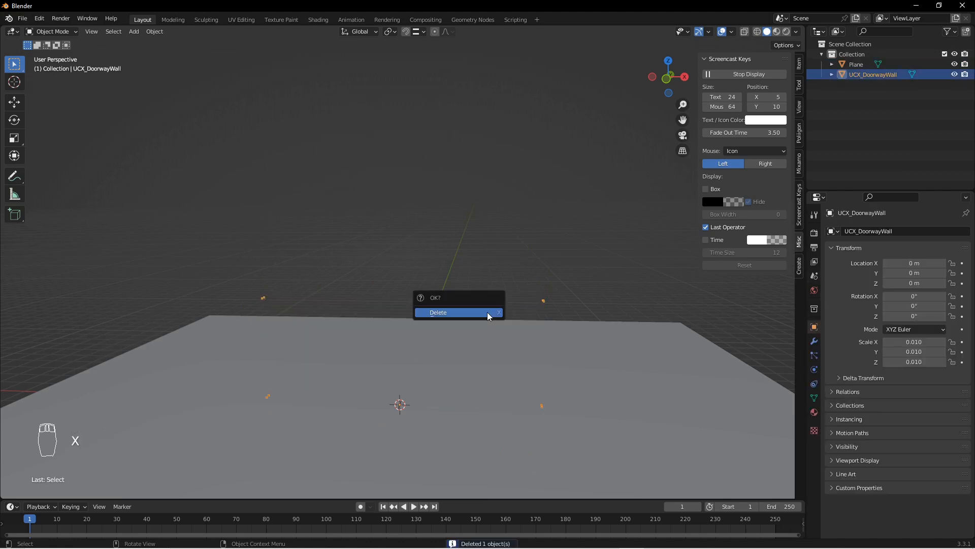
{"action": "left_click", "coordinate": [487, 312]}
Import BlenderManny.fbx from the Desktop folder as a human scale reference
{"action": "left_click", "coordinate": [23, 19]}
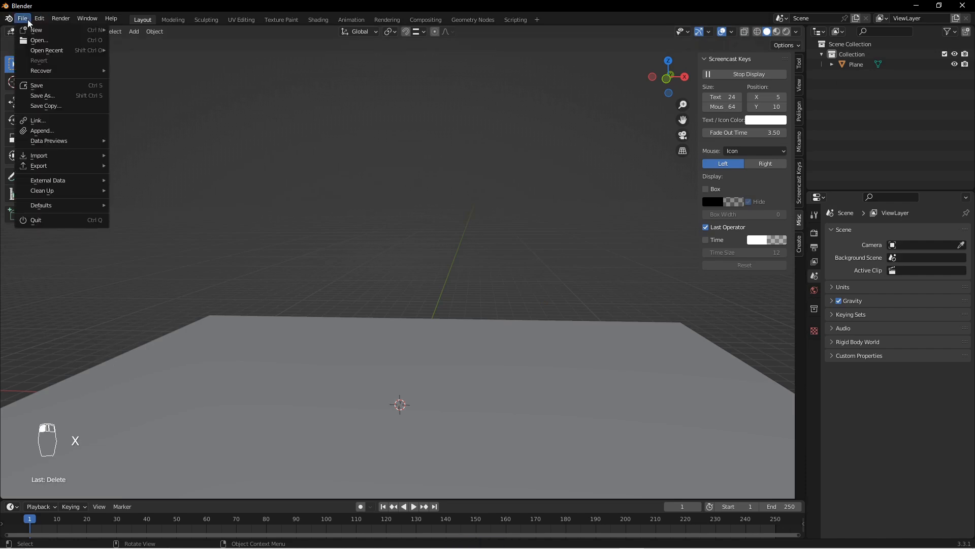
{"action": "mouse_move", "coordinate": [80, 157]}
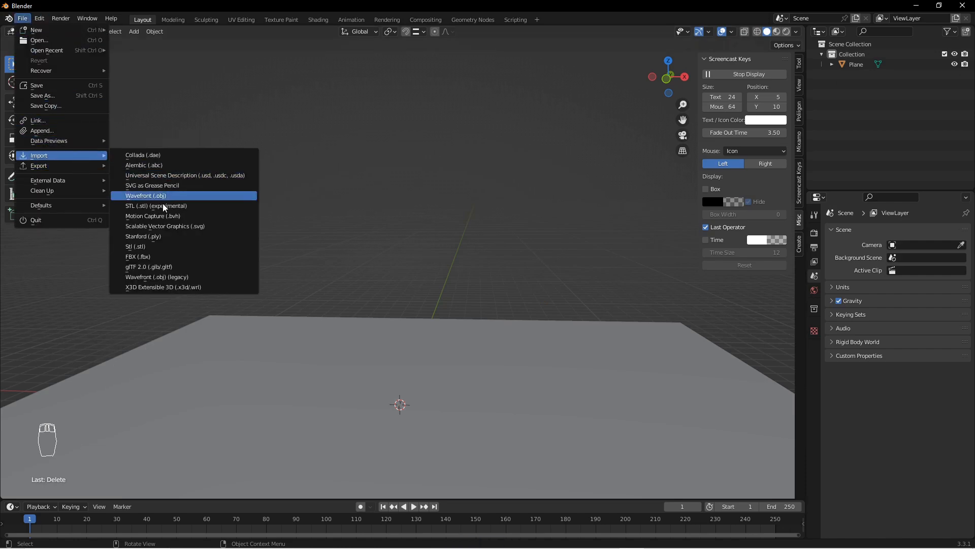
{"action": "left_click", "coordinate": [153, 258]}
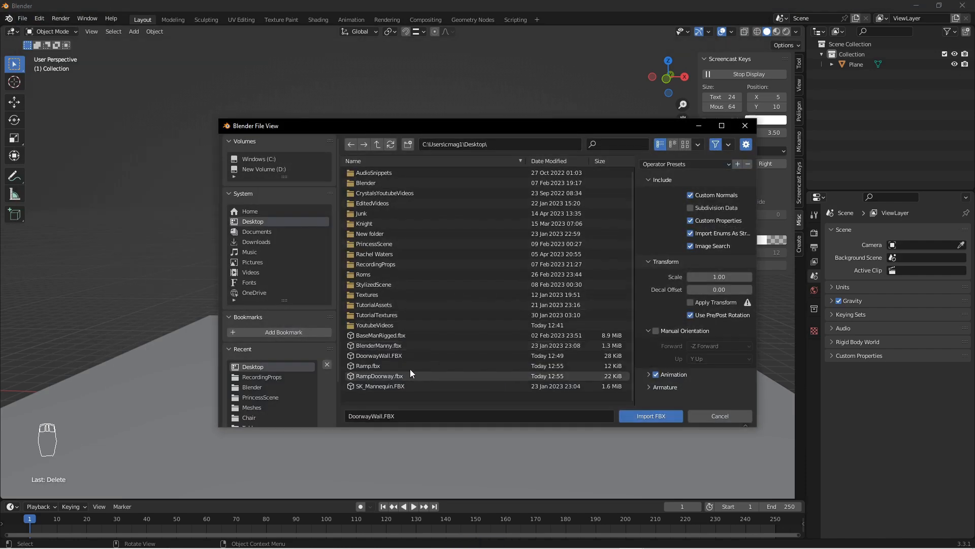
{"action": "left_click", "coordinate": [403, 345]}
{"action": "left_click", "coordinate": [653, 415]}
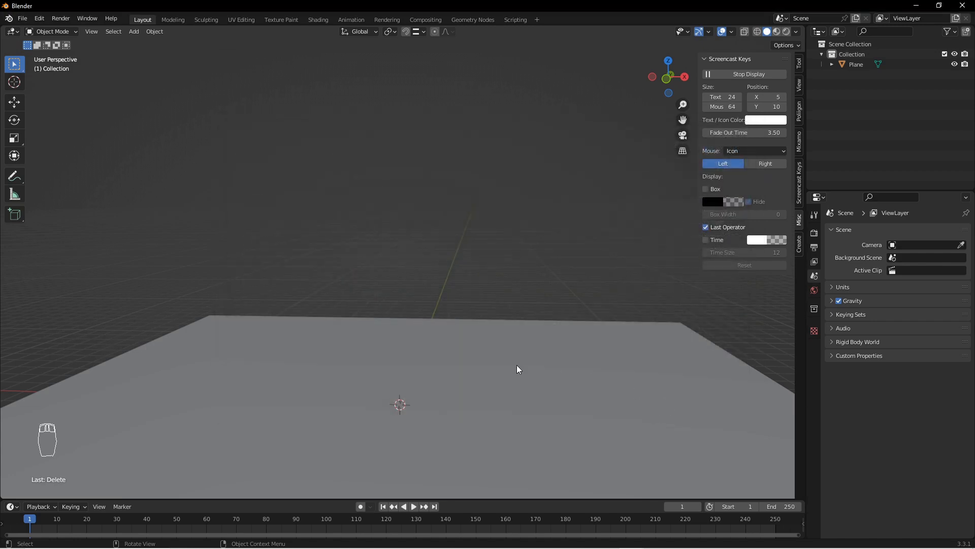
Add a cube at the mannequin's position and raise it along Z to about 0.89 m
{"action": "middle_click_drag", "start_coordinate": [473, 396], "coordinate": [509, 444]}
{"action": "scroll", "coordinate": [483, 294], "scroll_direction": "up", "scroll_amount": 4}
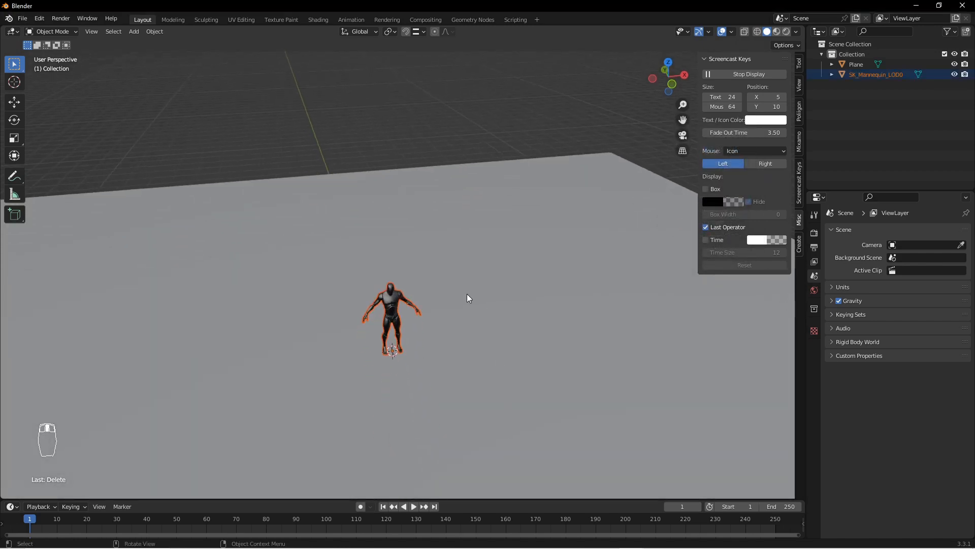
{"action": "middle_click_drag", "start_coordinate": [517, 386], "coordinate": [540, 346]}
{"action": "scroll", "coordinate": [532, 368], "scroll_direction": "down", "scroll_amount": 4}
{"action": "middle_click_drag", "start_coordinate": [523, 398], "coordinate": [512, 340], "text": "shift"}
{"action": "scroll", "coordinate": [487, 366], "scroll_direction": "up", "scroll_amount": 3}
{"action": "middle_click_drag", "start_coordinate": [473, 386], "coordinate": [500, 238]}
{"action": "key", "text": "shift+a"}
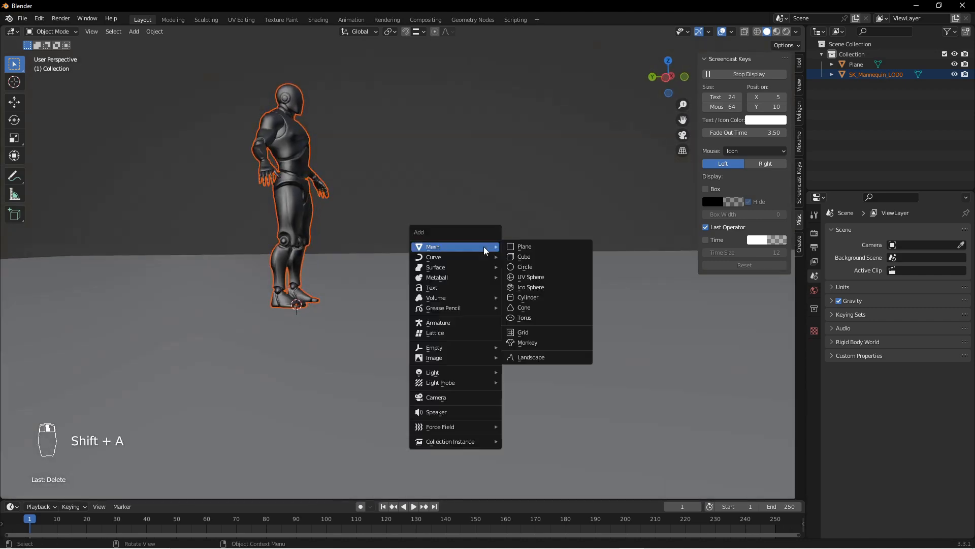
{"action": "left_click", "coordinate": [533, 257]}
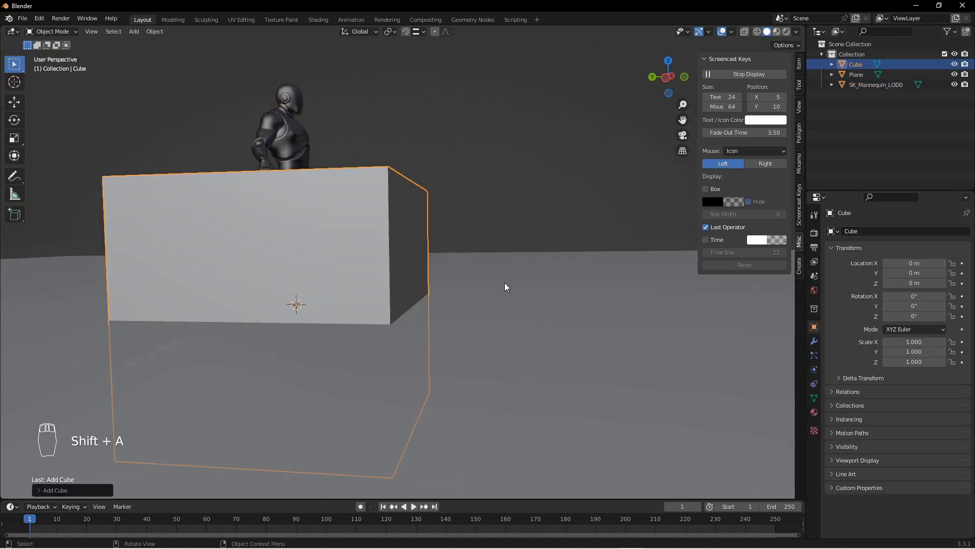
{"action": "key", "text": "g"}
{"action": "left_click", "coordinate": [498, 176]}
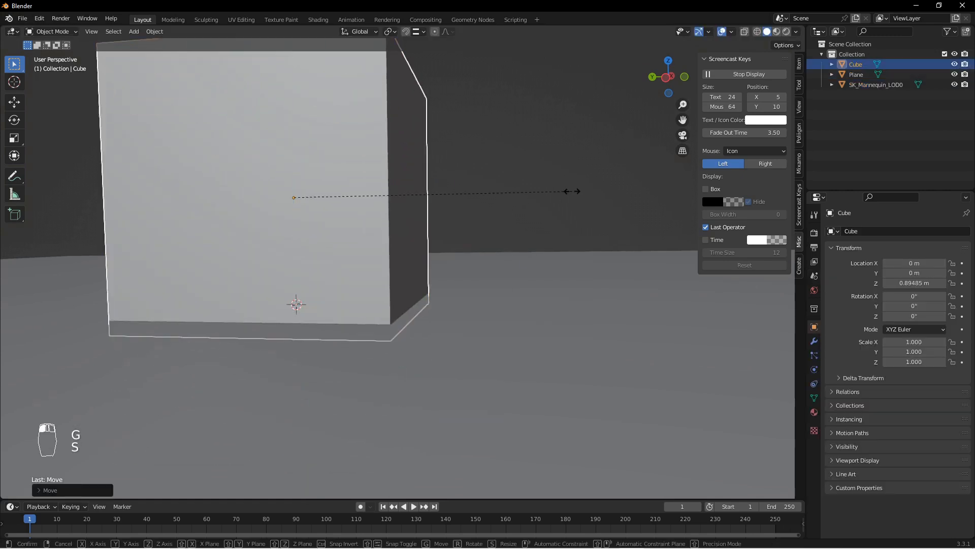
Flatten the cube into a tabletop with a Z scale of about 0.048 and a Y scale of about 0.606
{"action": "key", "text": "s"}
{"action": "key", "text": "z"}
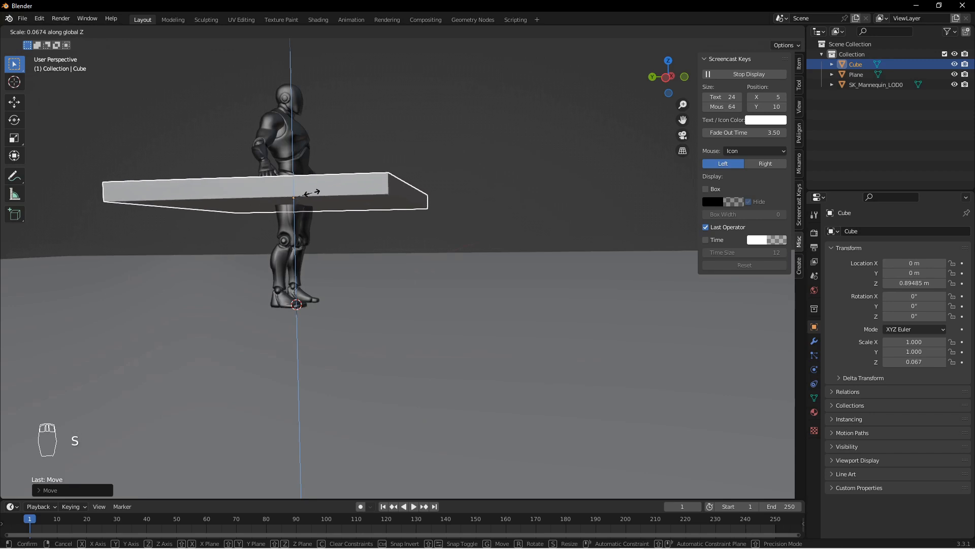
{"action": "left_click", "coordinate": [358, 194]}
{"action": "middle_click_drag", "start_coordinate": [360, 194], "coordinate": [488, 261]}
{"action": "key", "text": "s"}
{"action": "key", "text": "x"}
{"action": "key", "text": "y"}
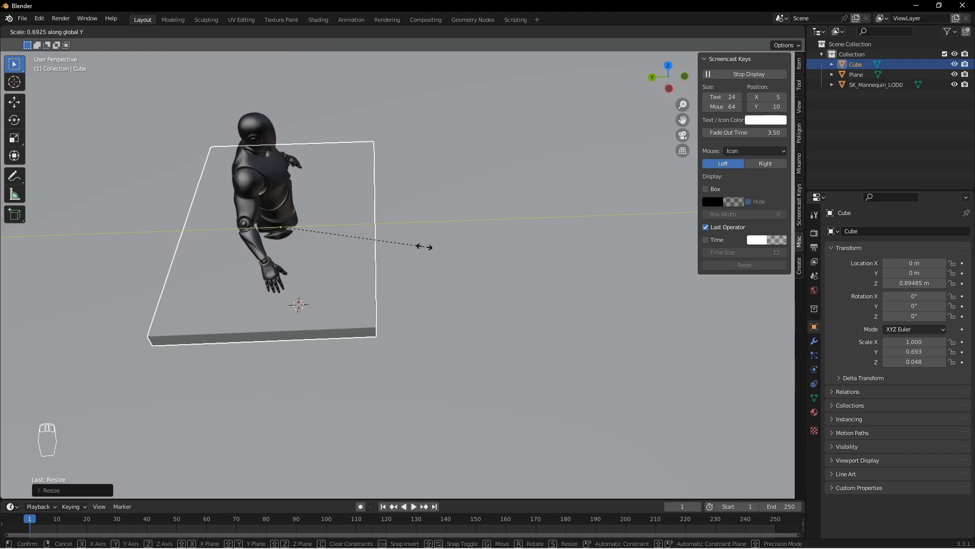
{"action": "left_click", "coordinate": [408, 246]}
Duplicate the tabletop and lower the copy along Z to about 0.67 m
{"action": "middle_click_drag", "start_coordinate": [446, 254], "coordinate": [386, 214]}
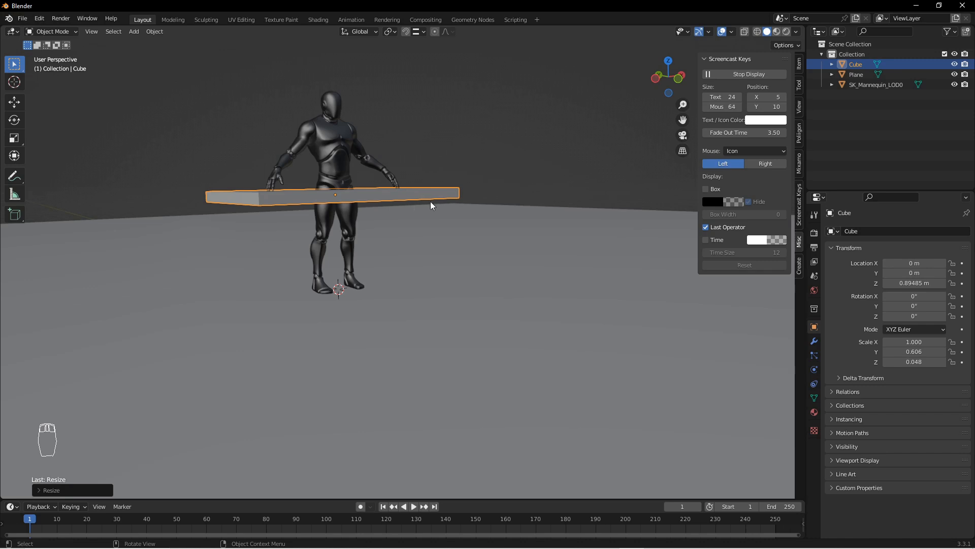
{"action": "key", "text": "shift+d"}
{"action": "key", "text": "z"}
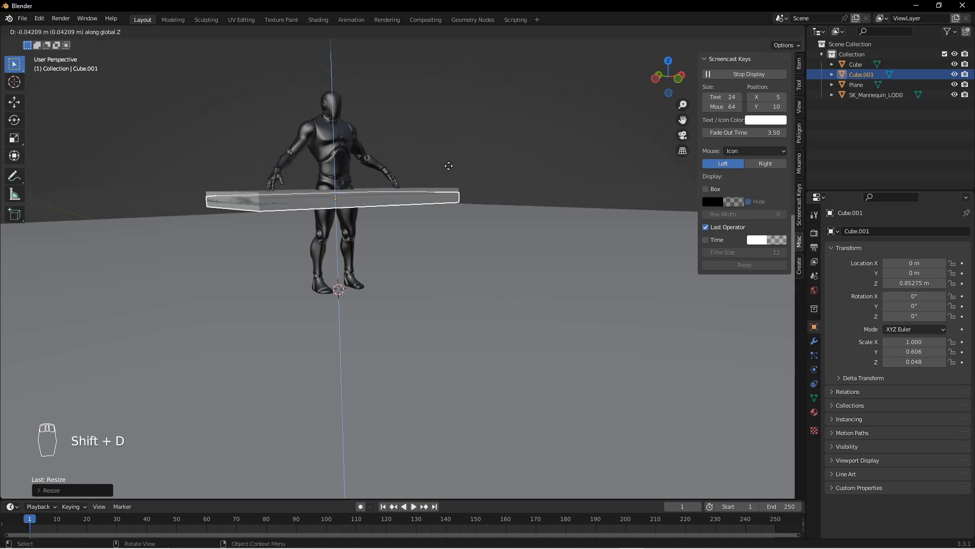
{"action": "left_click", "coordinate": [453, 187]}
Narrow the duplicated slab to leg thickness, scaling it to about 0.134 in X and 0.084 in Y
{"action": "key", "text": "s"}
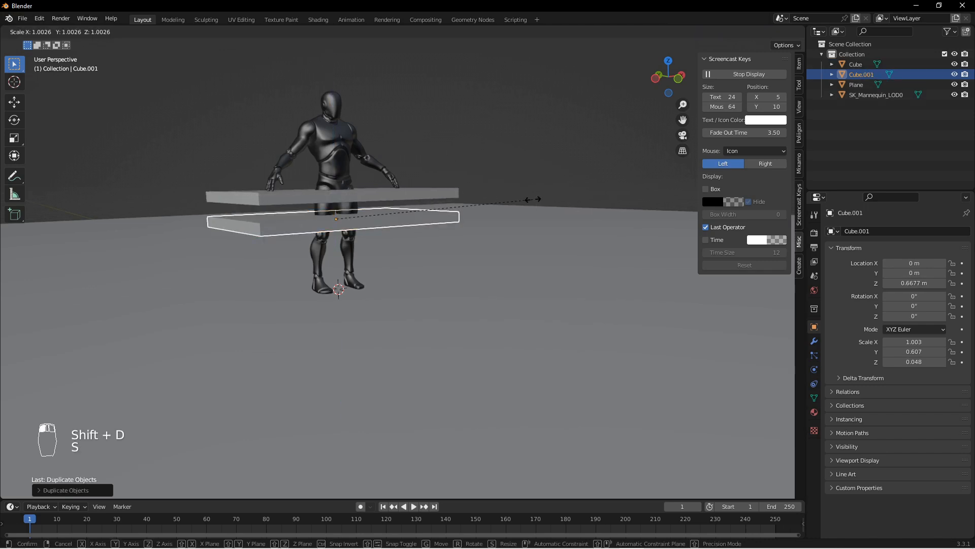
{"action": "key", "text": "shift+z"}
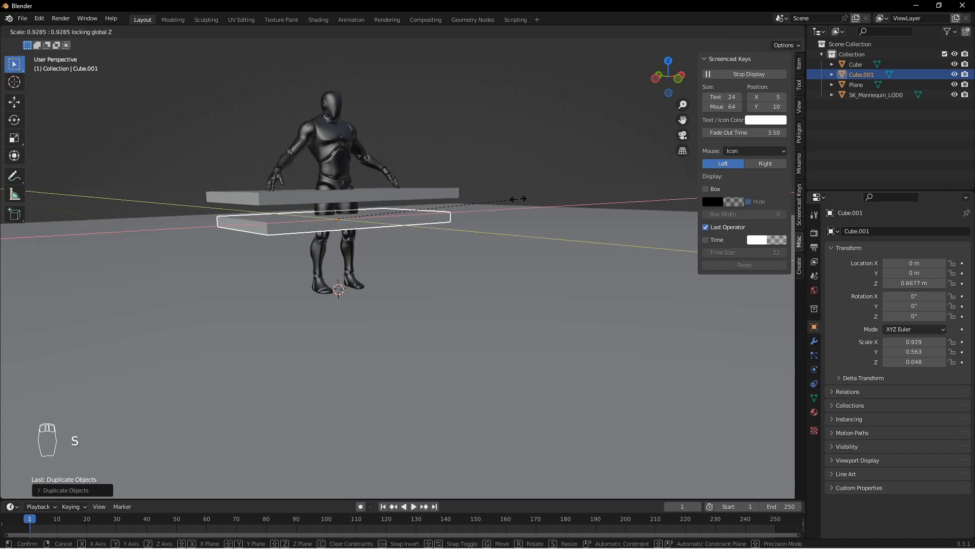
{"action": "left_click", "coordinate": [402, 205]}
{"action": "middle_click_drag", "start_coordinate": [403, 205], "coordinate": [440, 202]}
{"action": "key", "text": "s"}
{"action": "key", "text": "x"}
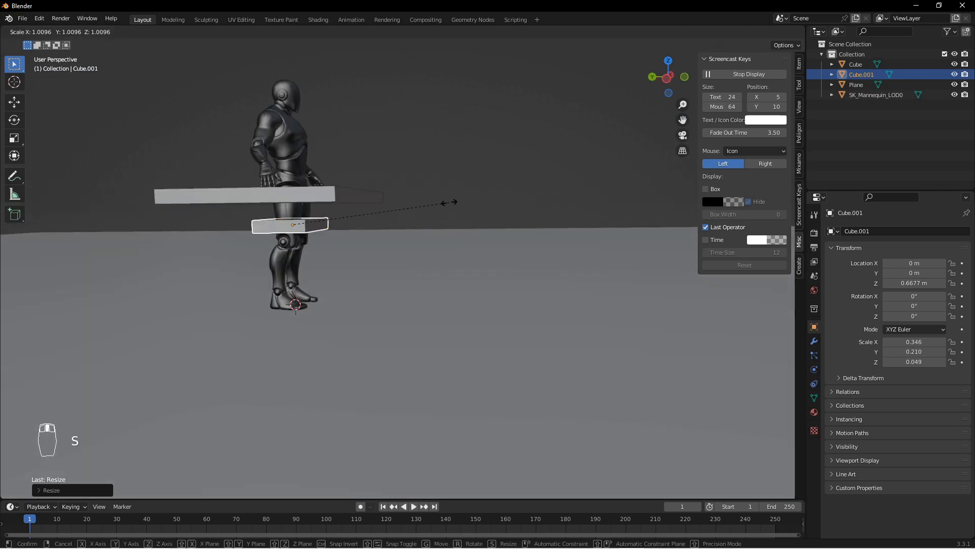
{"action": "left_click", "coordinate": [354, 212]}
{"action": "key", "text": "s"}
{"action": "key", "text": "y"}
{"action": "left_click", "coordinate": [321, 215]}
Stretch the leg to a Z scale of about 0.447 and move it vertically to about 0.493 m, between floor and tabletop
{"action": "key", "text": "s"}
{"action": "key", "text": "z"}
{"action": "left_click", "coordinate": [540, 283]}
{"action": "key", "text": "g"}
{"action": "key", "text": "z"}
{"action": "left_click", "coordinate": [444, 244]}
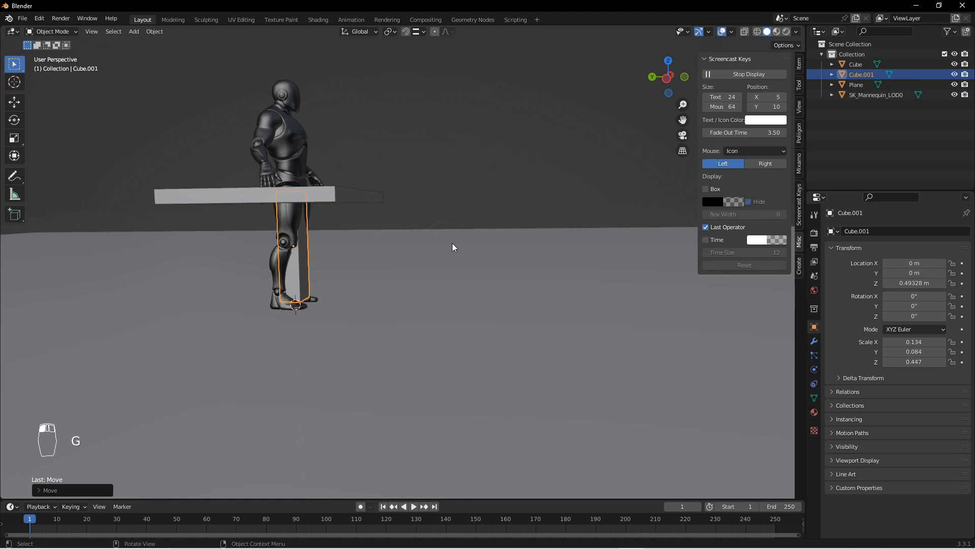
Delete the large ground plane beneath the table
{"action": "middle_click_drag", "start_coordinate": [452, 242], "coordinate": [370, 247]}
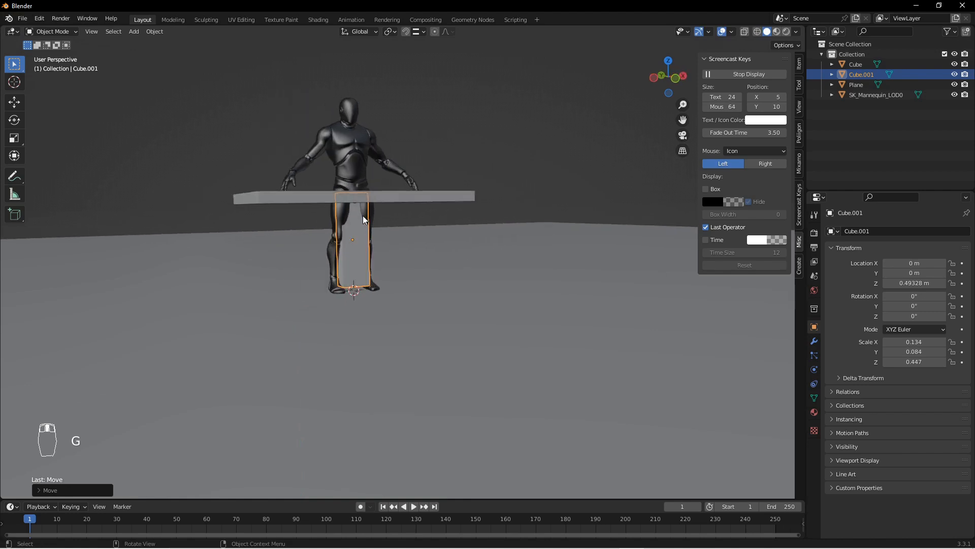
{"action": "left_click", "coordinate": [441, 356]}
{"action": "key", "text": "x"}
{"action": "left_click", "coordinate": [447, 330]}
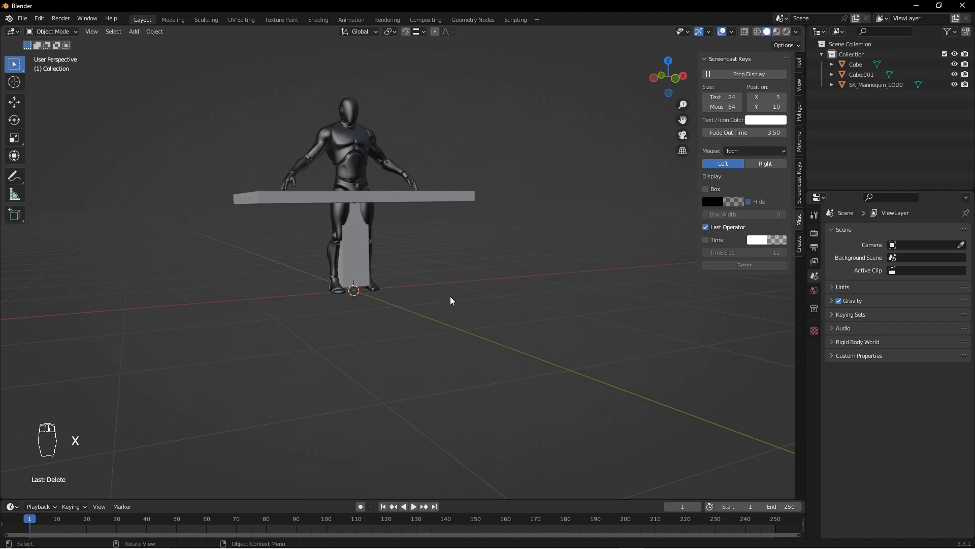
From the bottom orthographic view, move the mannequin along X clear of the table
{"action": "key", "text": "ctrl+KP_7"}
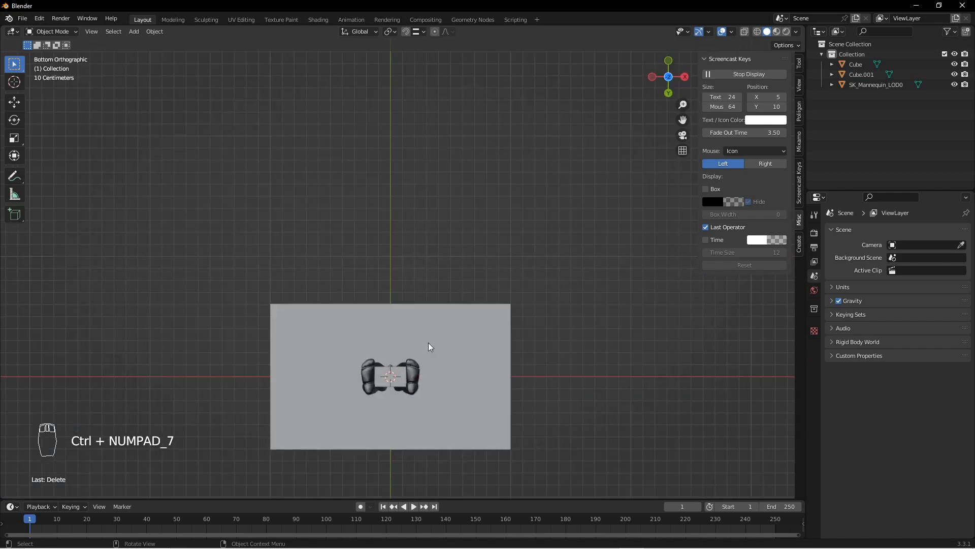
{"action": "left_click", "coordinate": [410, 380]}
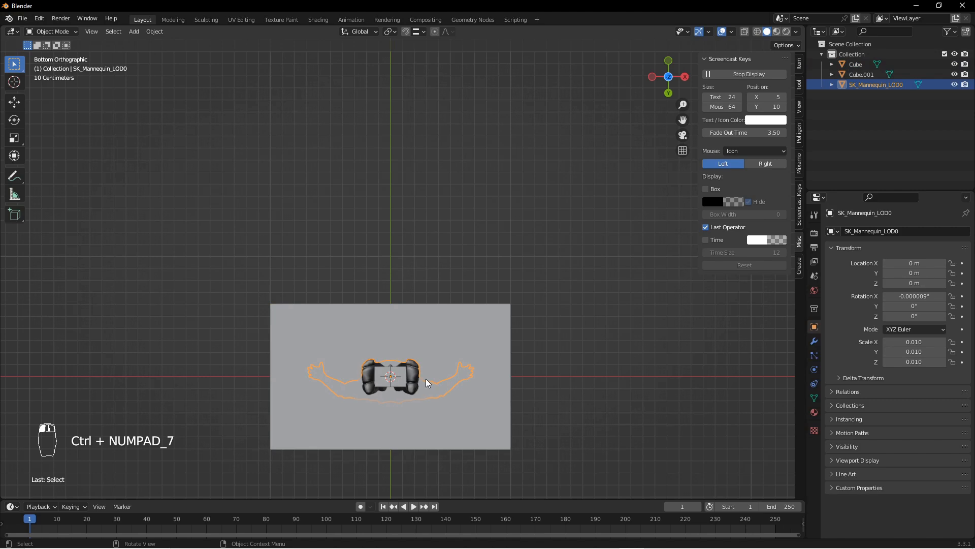
{"action": "key", "text": "g"}
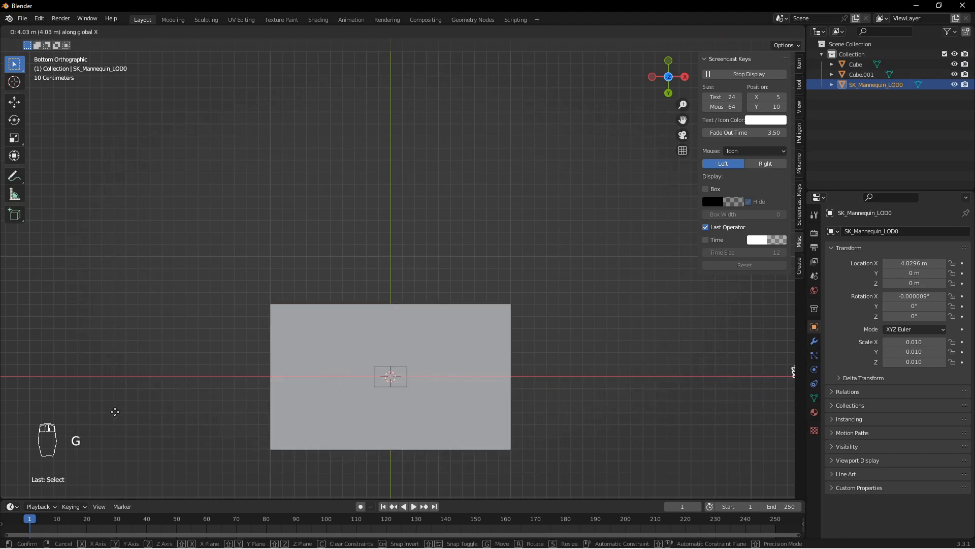
{"action": "left_click", "coordinate": [359, 365]}
Move the leg under a tabletop corner, at about X -0.777 m and Y -0.447 m, and reduce its X scale to about 0.088
{"action": "left_click", "coordinate": [406, 383]}
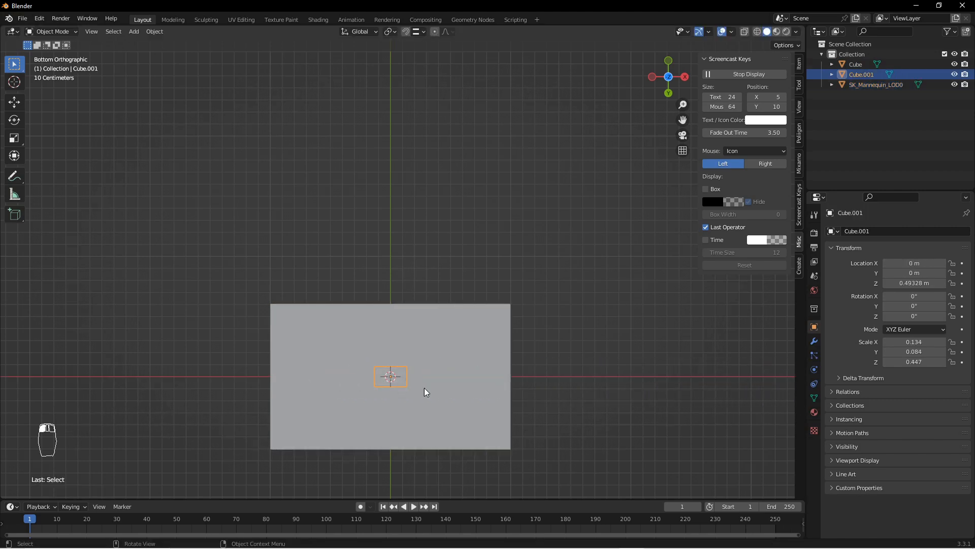
{"action": "key", "text": "g"}
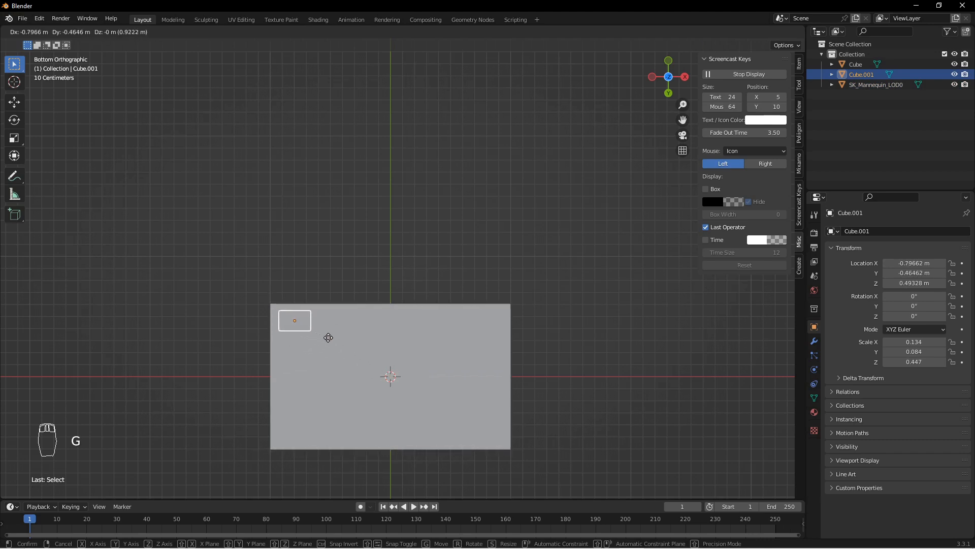
{"action": "left_click", "coordinate": [348, 361]}
{"action": "key", "text": "s"}
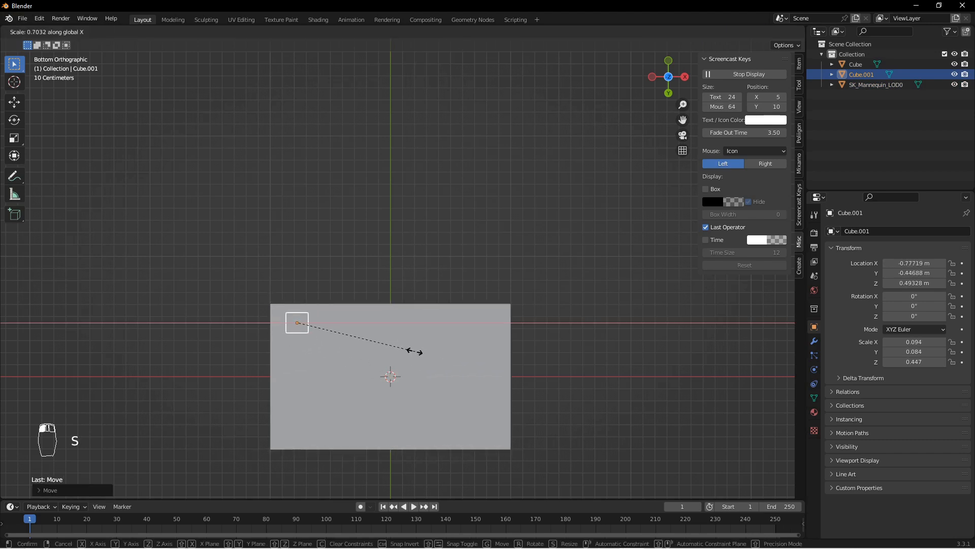
{"action": "left_click", "coordinate": [407, 355]}
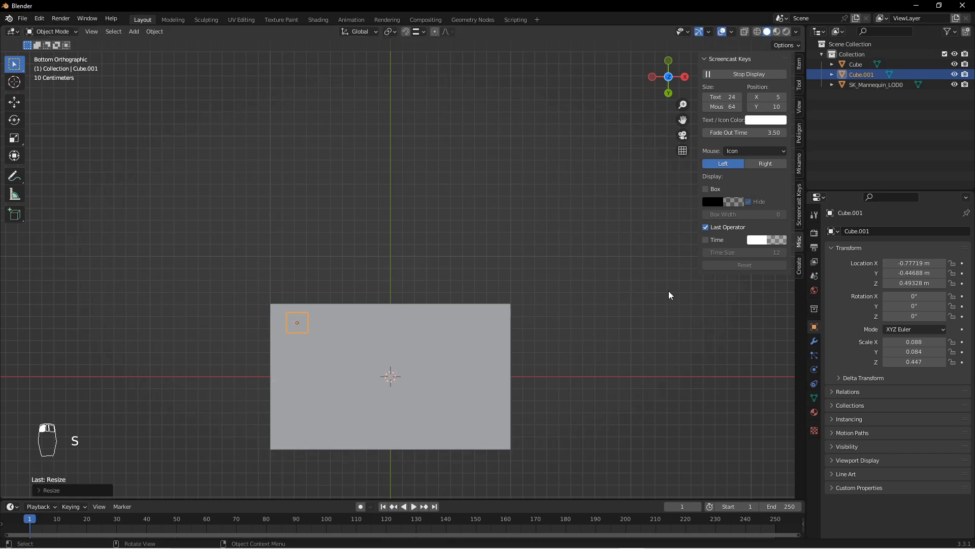
Add a Mirror modifier to the leg on the X and Y axes, using the tabletop Cube as the mirror object
{"action": "left_click", "coordinate": [814, 341]}
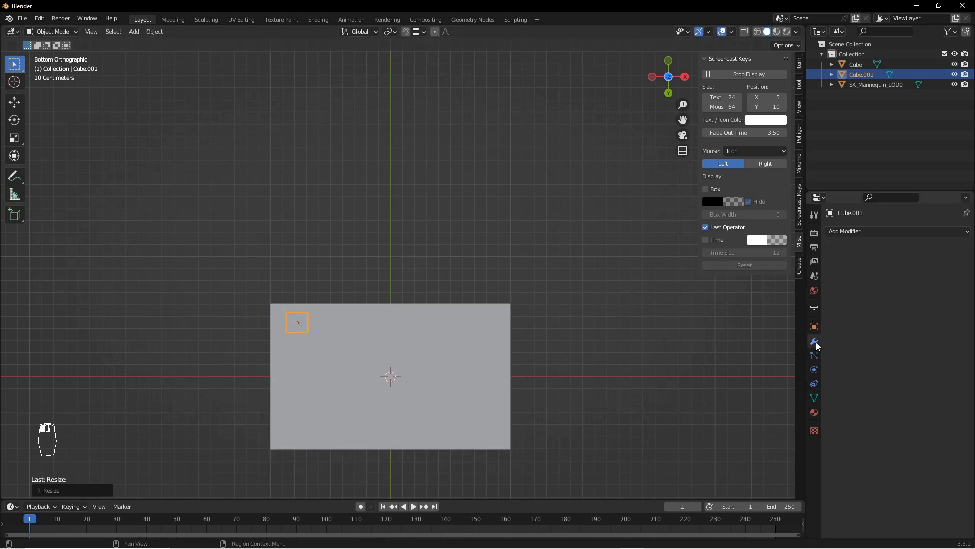
{"action": "left_click", "coordinate": [893, 231]}
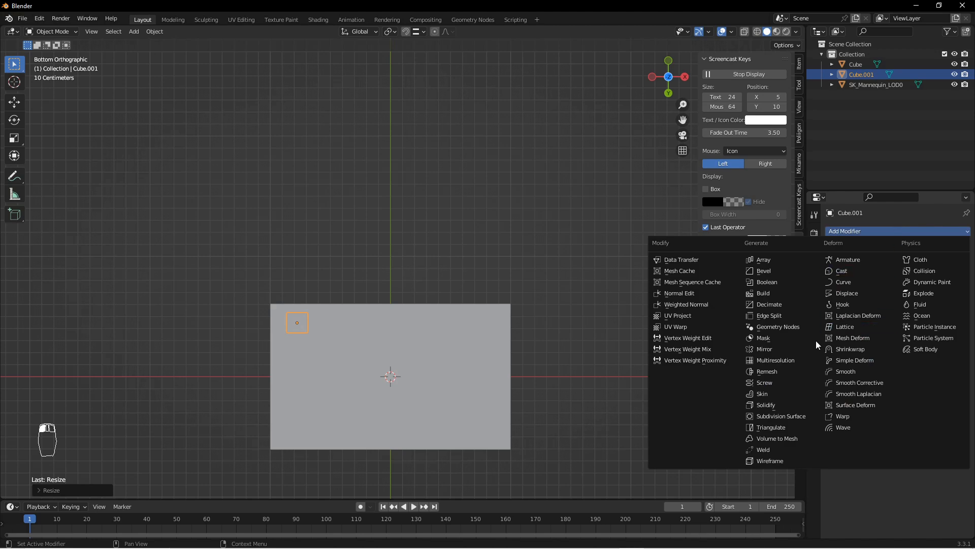
{"action": "left_click", "coordinate": [781, 349]}
{"action": "left_click", "coordinate": [951, 301]}
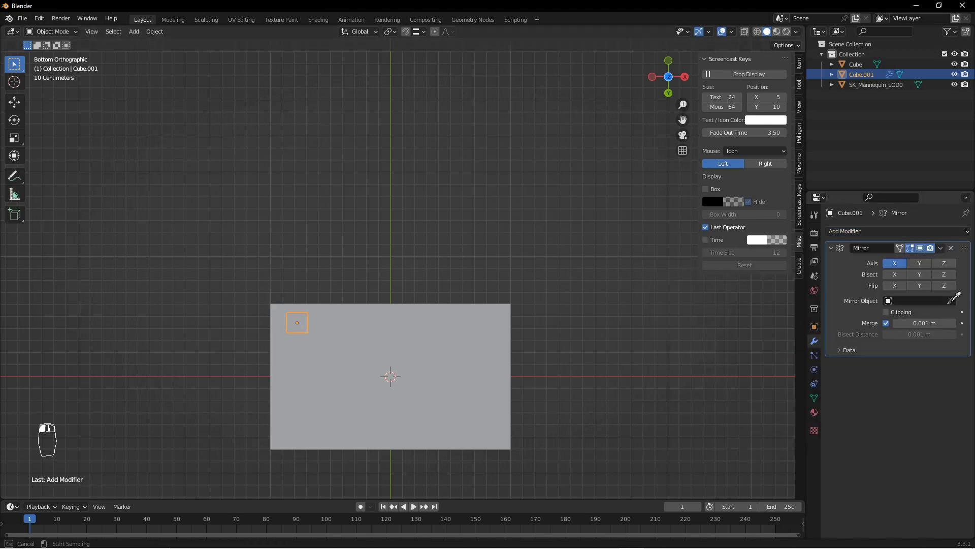
{"action": "left_click", "coordinate": [460, 358]}
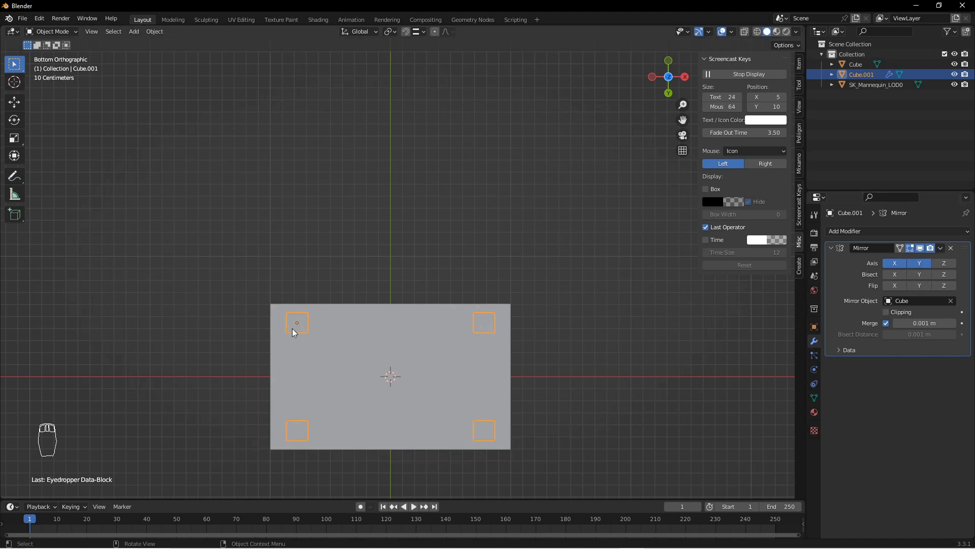
Apply the scale of the mirrored table leg object
{"action": "middle_click_drag", "start_coordinate": [350, 339], "coordinate": [415, 297]}
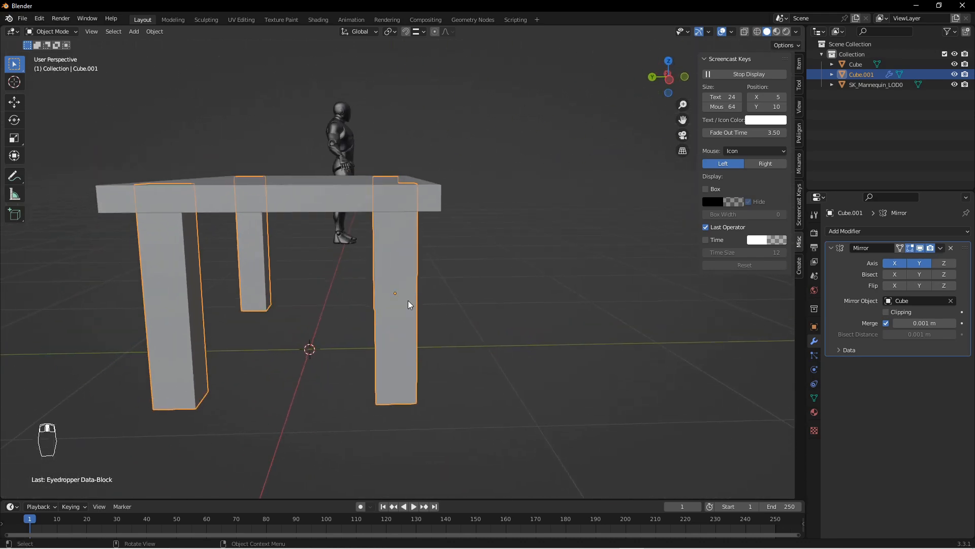
{"action": "key", "text": "ctrl+a"}
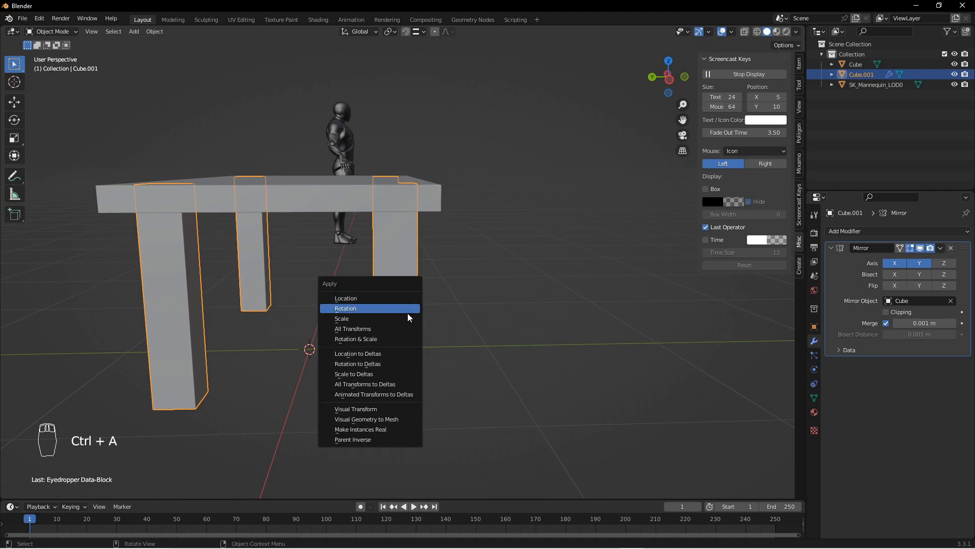
{"action": "left_click", "coordinate": [408, 320]}
Bevel the four vertical edges of the table leg with three segments and a width of about 0.044 m
{"action": "key", "text": "Tab"}
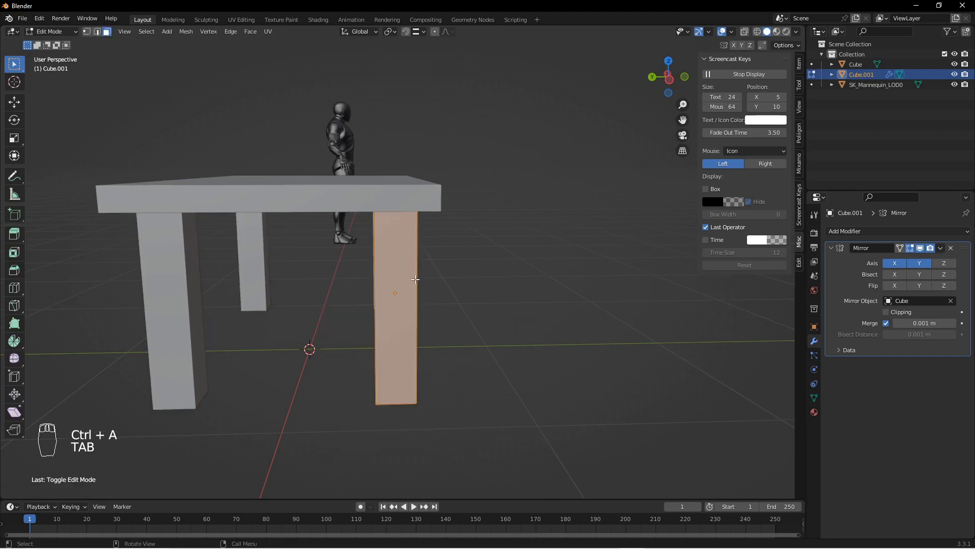
{"action": "key", "text": "2"}
{"action": "scroll", "coordinate": [415, 292], "scroll_direction": "up", "scroll_amount": 8}
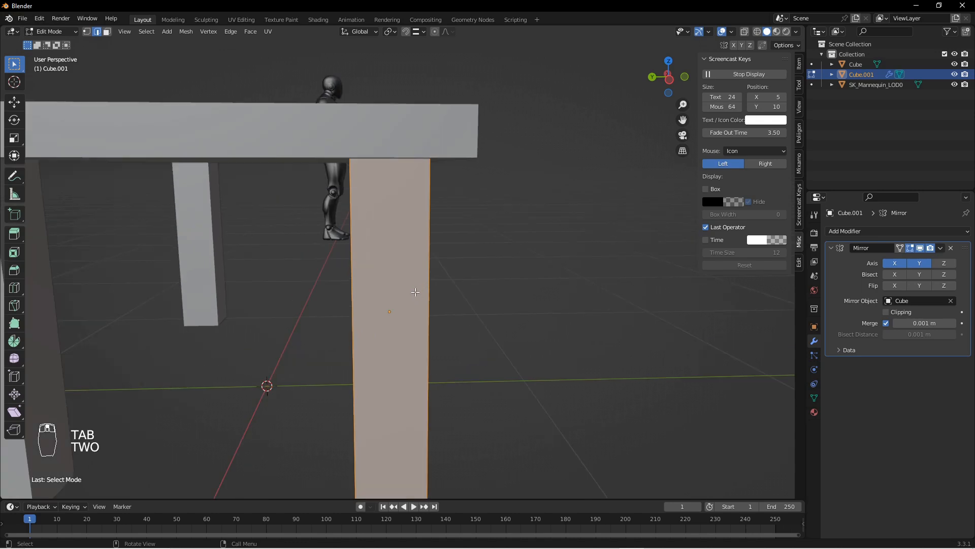
{"action": "middle_click_drag", "start_coordinate": [386, 292], "coordinate": [449, 286]}
{"action": "left_click", "coordinate": [370, 298]}
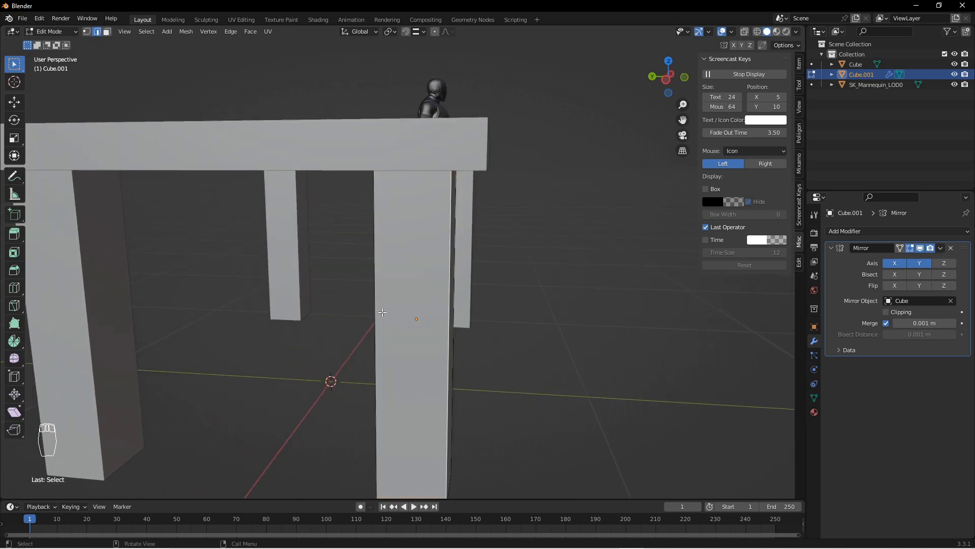
{"action": "left_click", "coordinate": [373, 316], "text": "shift"}
{"action": "middle_click_drag", "start_coordinate": [374, 316], "coordinate": [278, 285]}
{"action": "left_click", "coordinate": [277, 284], "text": "shift"}
{"action": "middle_click_drag", "start_coordinate": [419, 282], "coordinate": [607, 306]}
{"action": "key", "text": "ctrl+b"}
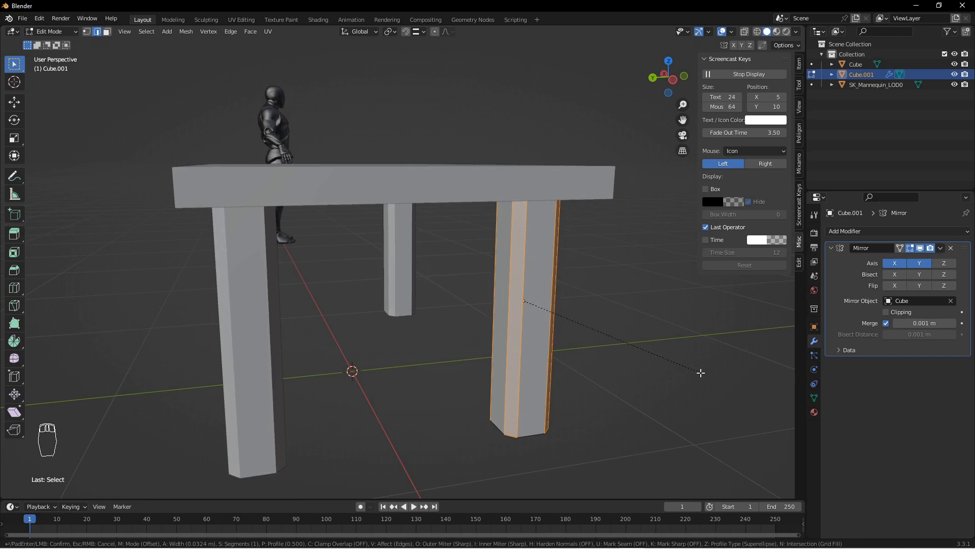
{"action": "scroll", "coordinate": [707, 372], "scroll_direction": "up", "scroll_amount": 1}
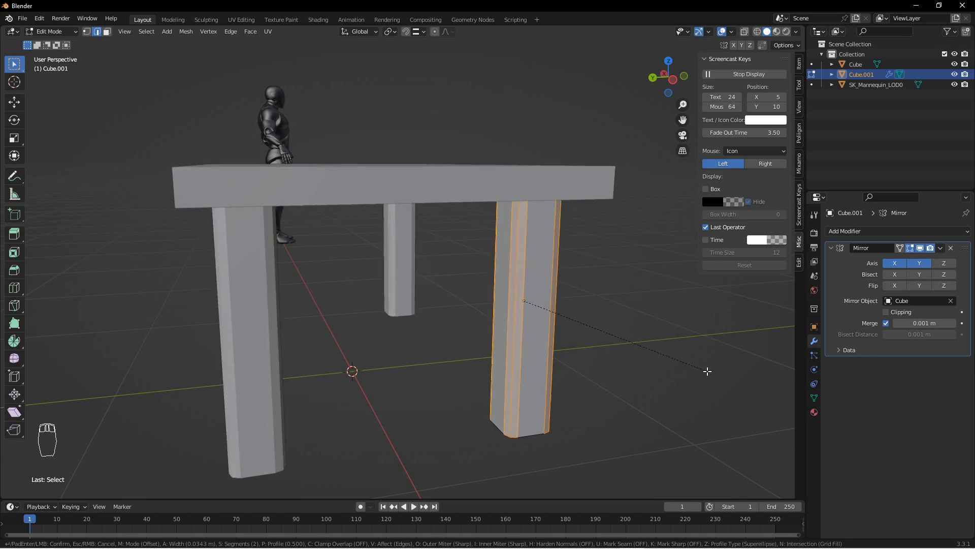
{"action": "scroll", "coordinate": [709, 371], "scroll_direction": "up", "scroll_amount": 1}
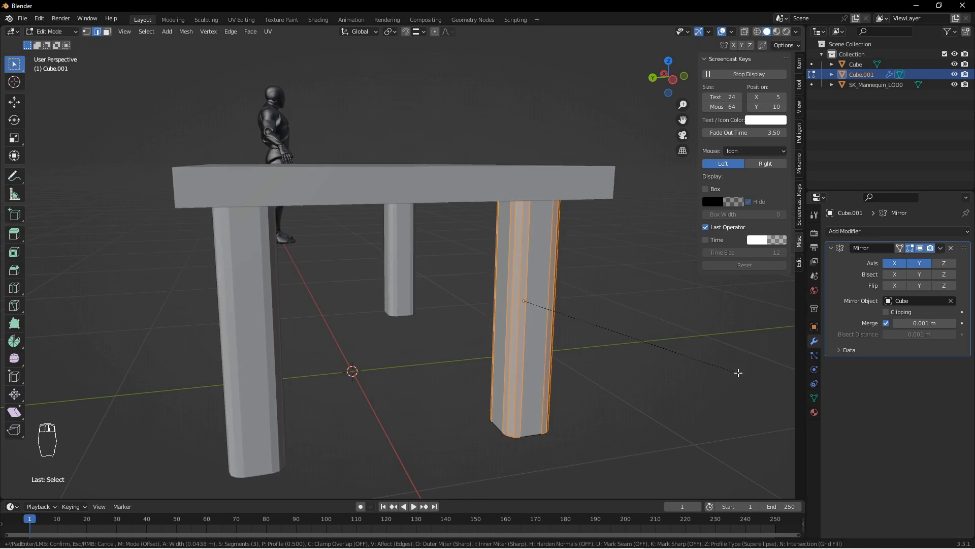
{"action": "left_click", "coordinate": [756, 380]}
{"action": "middle_click_drag", "start_coordinate": [756, 381], "coordinate": [382, 277]}
{"action": "key", "text": "Tab"}
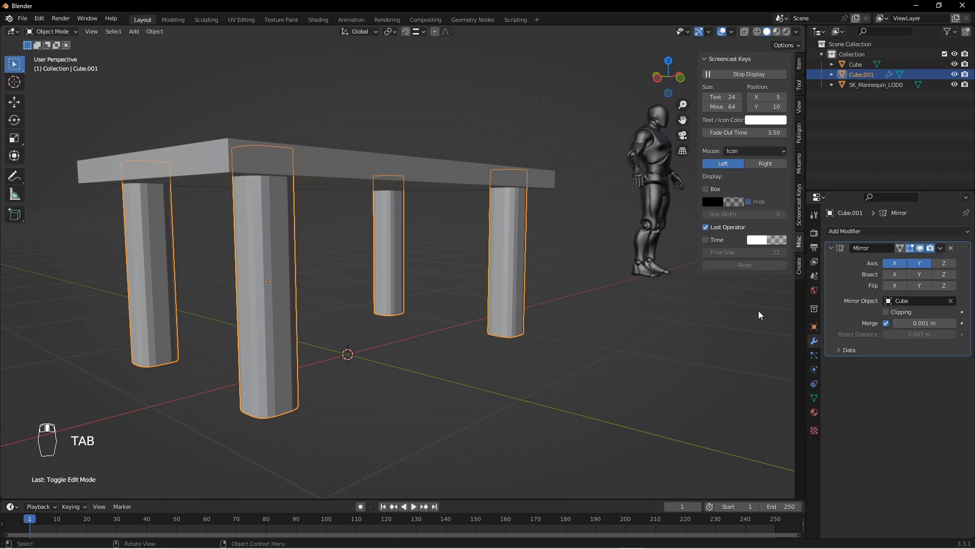
Add a Bevel modifier to the mirrored table legs, below the Mirror modifier, and inspect the legs from underneath
{"action": "left_click", "coordinate": [894, 230]}
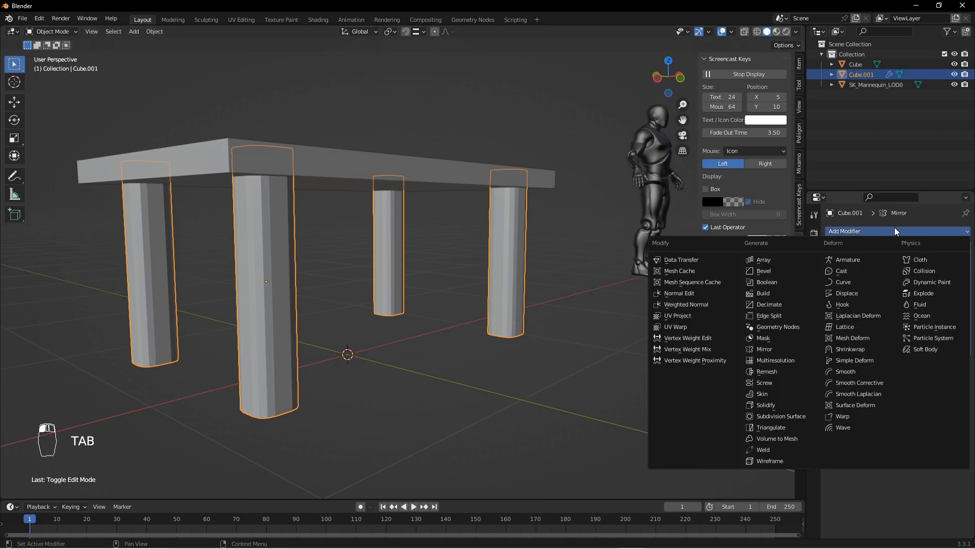
{"action": "left_click", "coordinate": [782, 277]}
{"action": "middle_click_drag", "start_coordinate": [498, 266], "coordinate": [345, 234]}
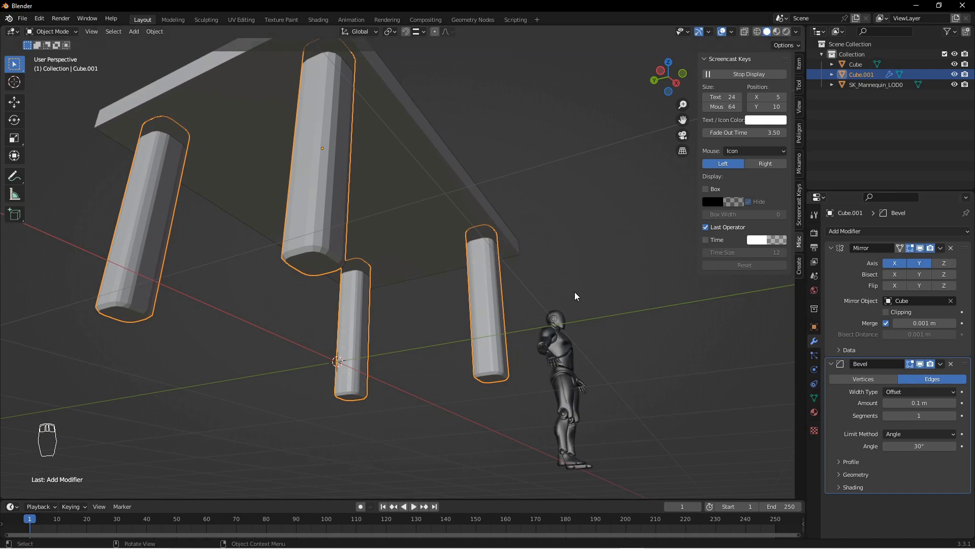
{"action": "middle_click_drag", "start_coordinate": [581, 298], "coordinate": [510, 315]}
{"action": "middle_click_drag", "start_coordinate": [352, 274], "coordinate": [419, 287]}
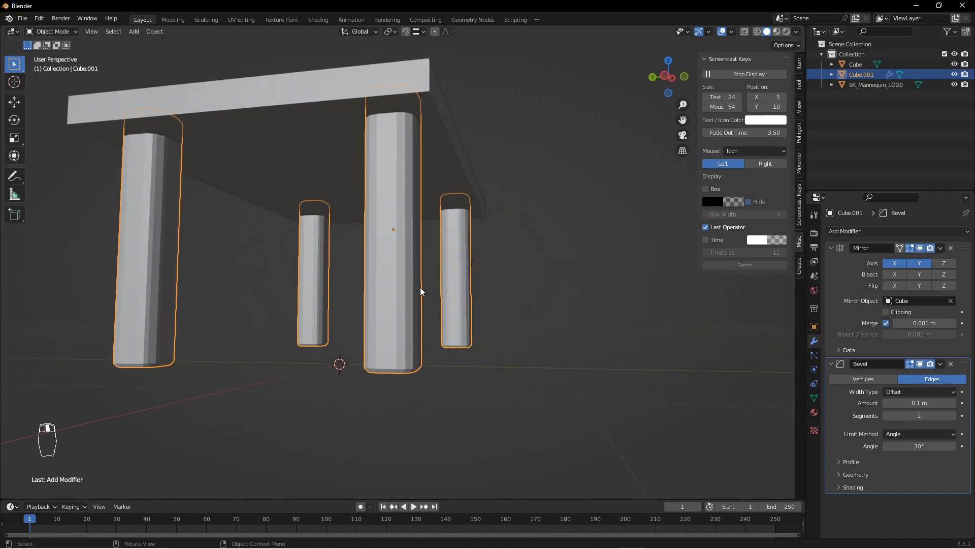
{"action": "middle_click_drag", "start_coordinate": [434, 327], "coordinate": [455, 336]}
Add two evenly spaced horizontal loop cuts around the leg and scale them to about two thirds to narrow its middle
{"action": "key", "text": "Tab"}
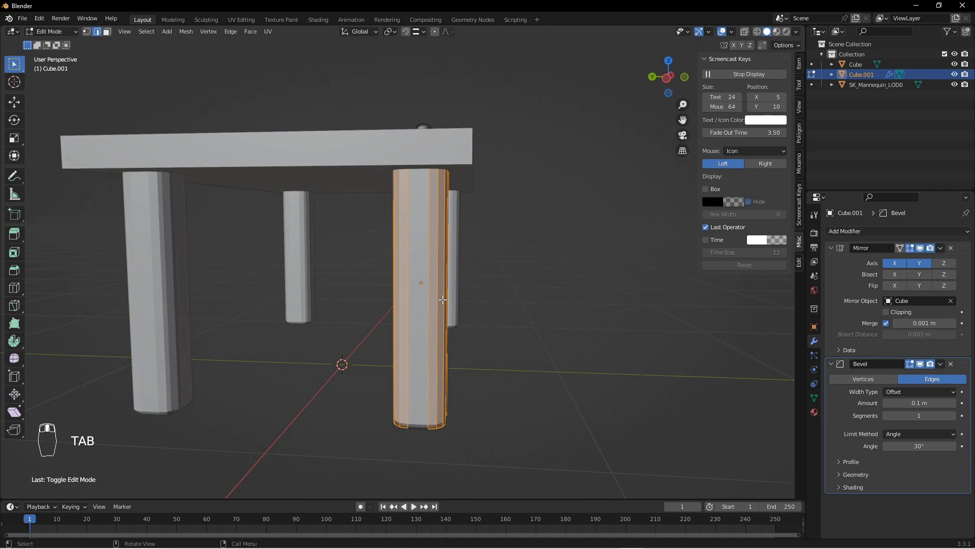
{"action": "key", "text": "ctrl+r"}
{"action": "scroll", "coordinate": [443, 300], "scroll_direction": "up", "scroll_amount": 1}
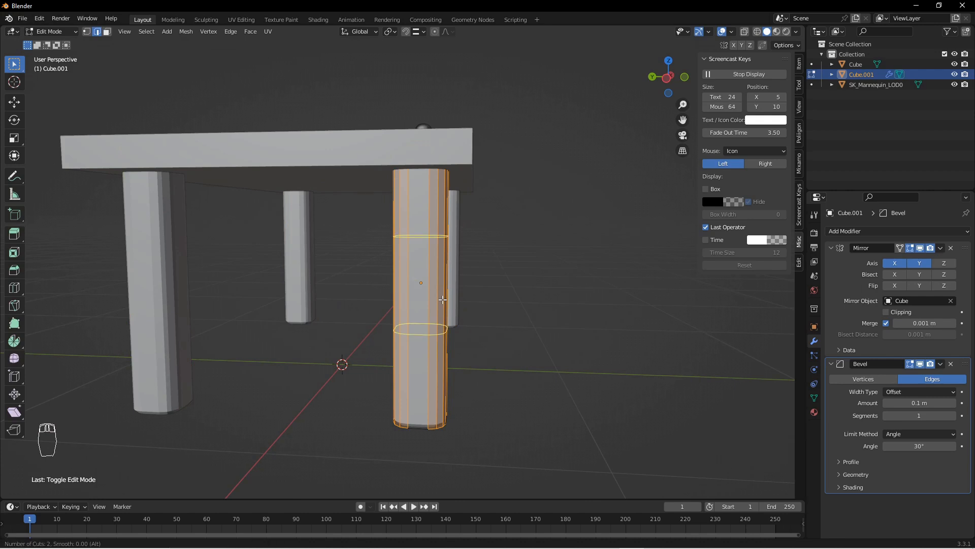
{"action": "left_click", "coordinate": [442, 299]}
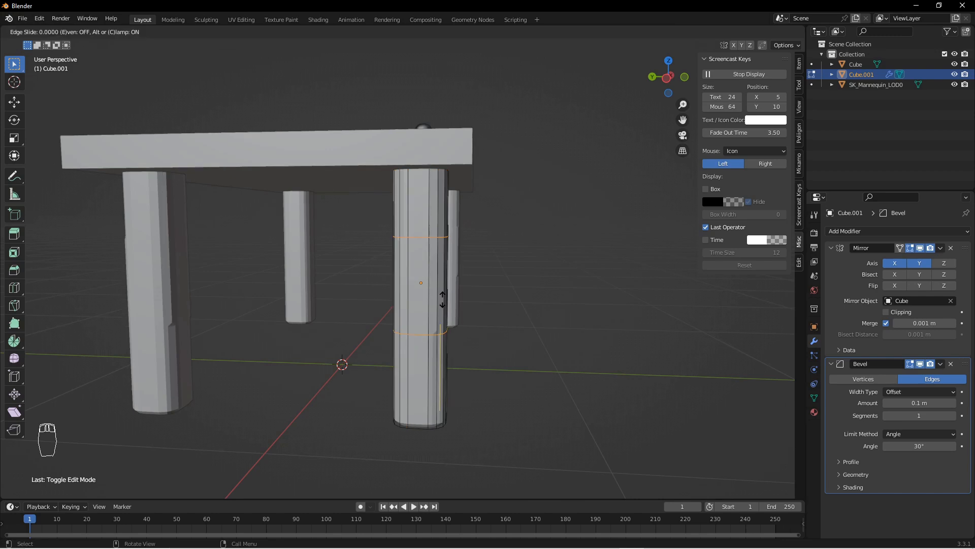
{"action": "right_click", "coordinate": [442, 300]}
{"action": "key", "text": "s"}
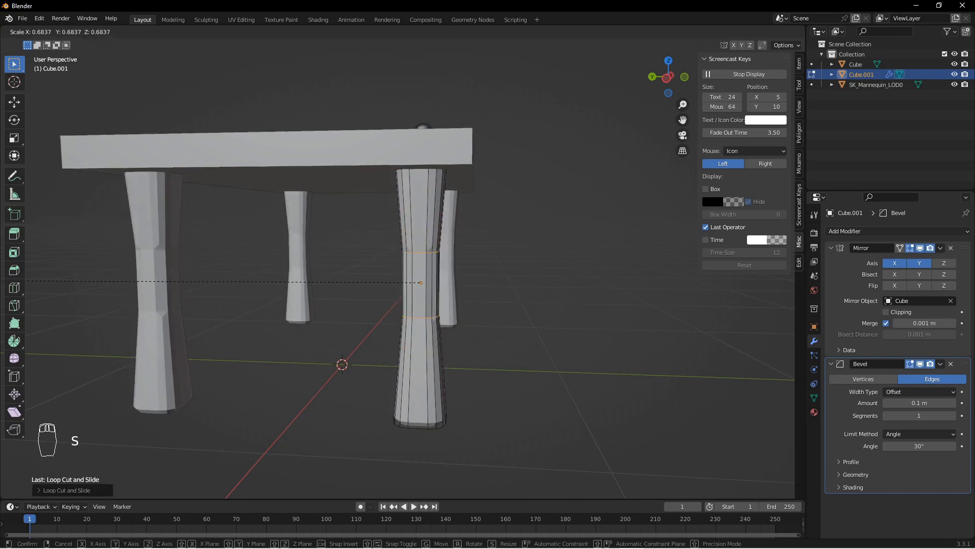
{"action": "key", "text": "Return"}
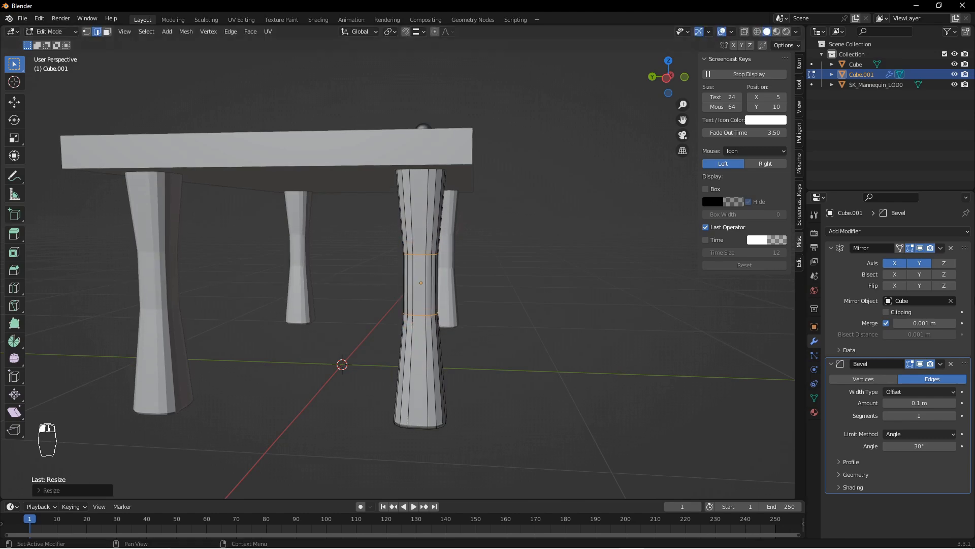
{"action": "key", "text": "Tab"}
{"action": "middle_click_drag", "start_coordinate": [432, 328], "coordinate": [468, 313]}
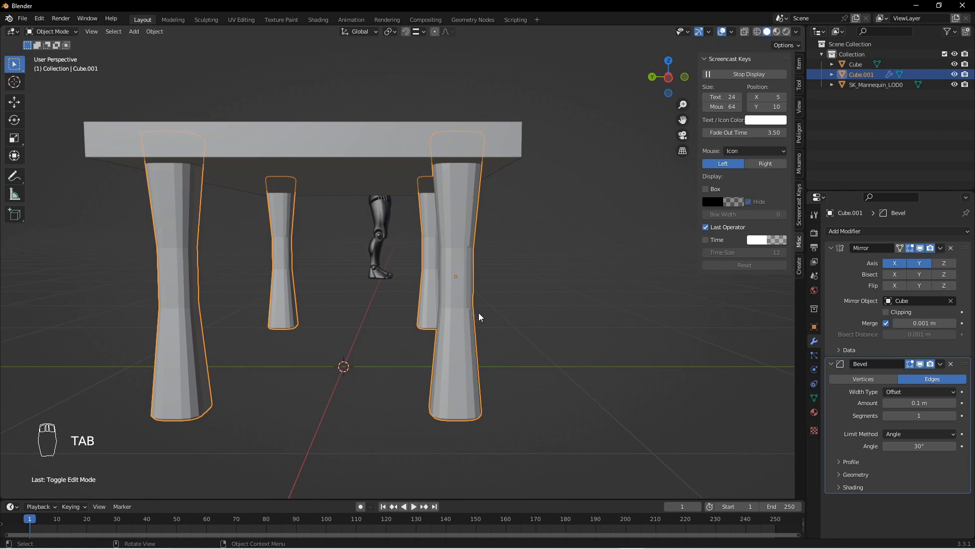
Slide the leg's lower edge loop down close to the foot and scale it inward to form a flared base
{"action": "key", "text": "Tab"}
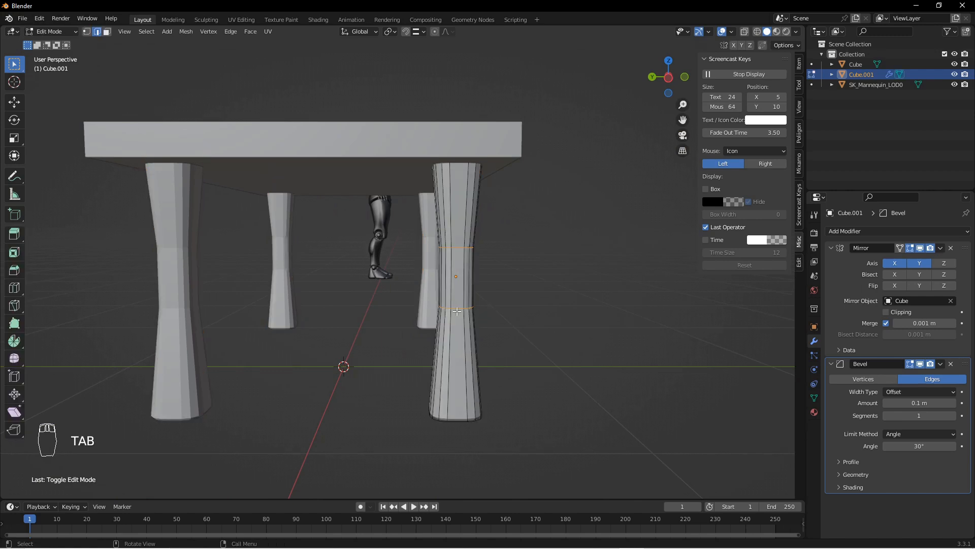
{"action": "left_click", "coordinate": [459, 308], "text": "alt"}
{"action": "key", "text": "g"}
{"action": "key", "text": "g"}
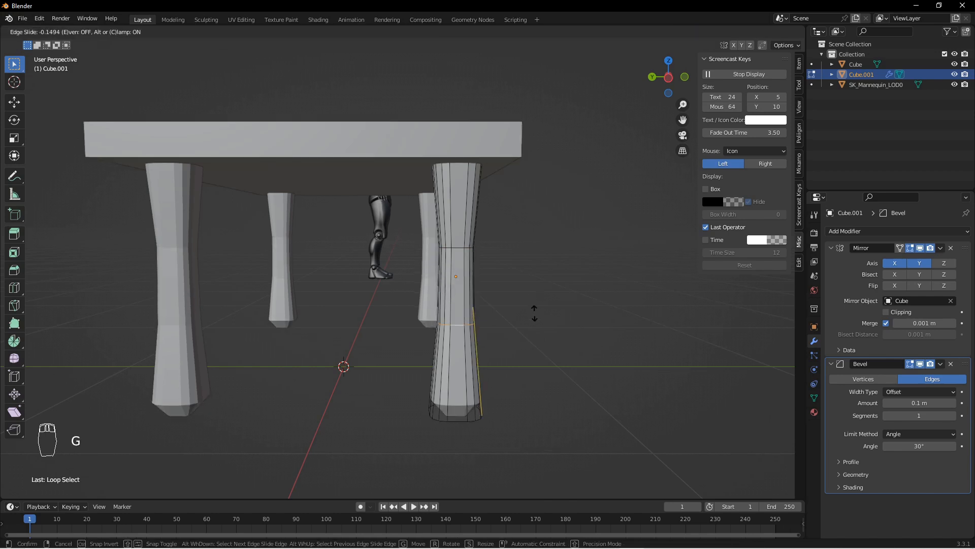
{"action": "left_click", "coordinate": [535, 351]}
{"action": "key", "text": "s"}
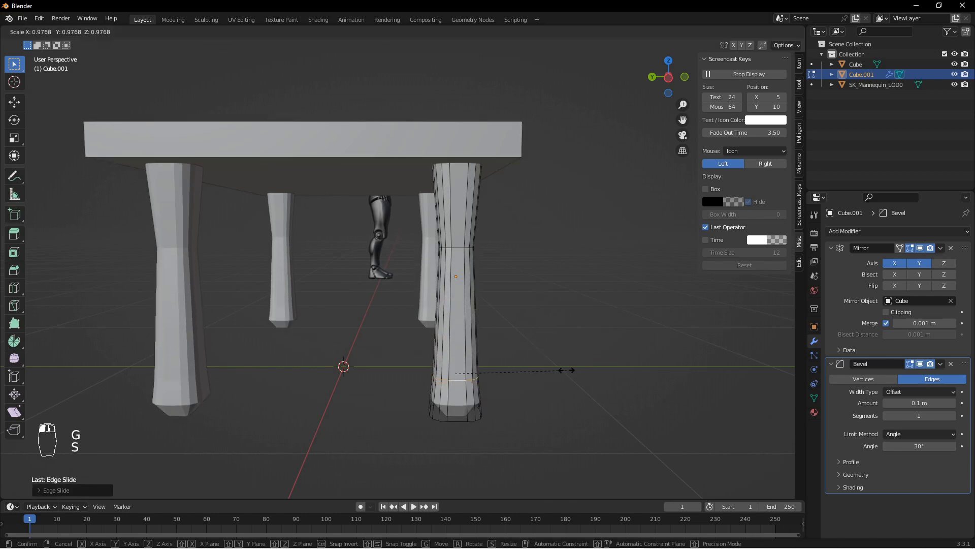
{"action": "left_click", "coordinate": [167, 361]}
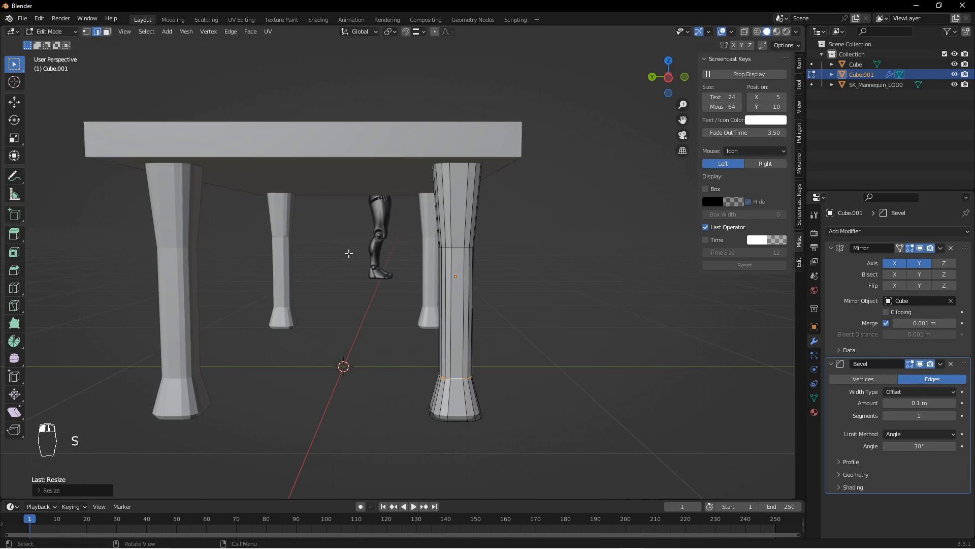
Slide the leg's upper edge loop up close to the tabletop and scale it inward to form a flared top
{"action": "left_click", "coordinate": [461, 247], "text": "alt"}
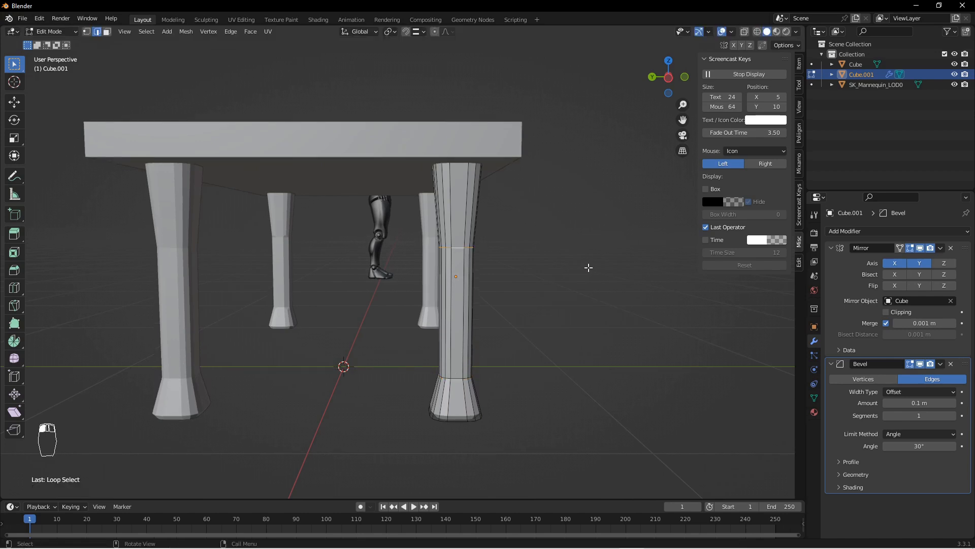
{"action": "key", "text": "g"}
{"action": "key", "text": "g"}
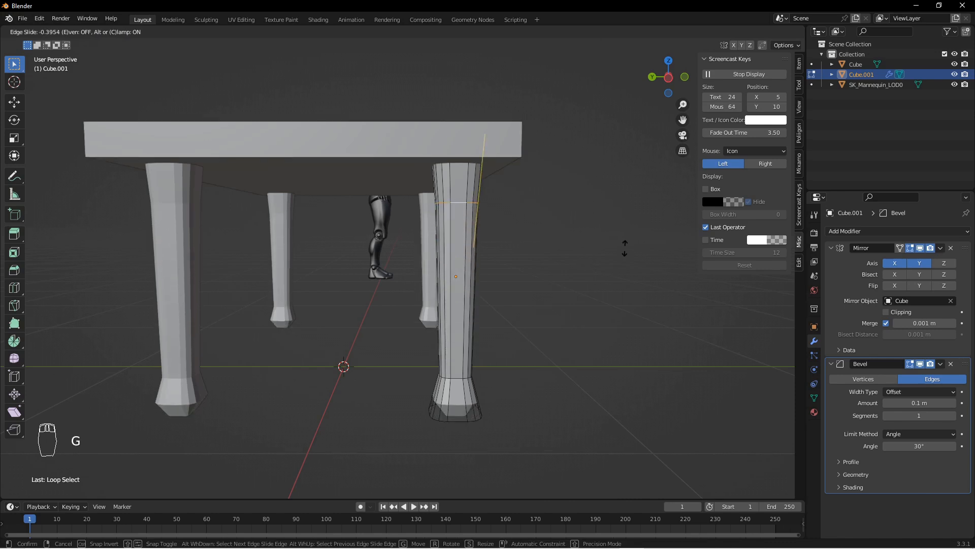
{"action": "left_click", "coordinate": [625, 248]}
{"action": "key", "text": "s"}
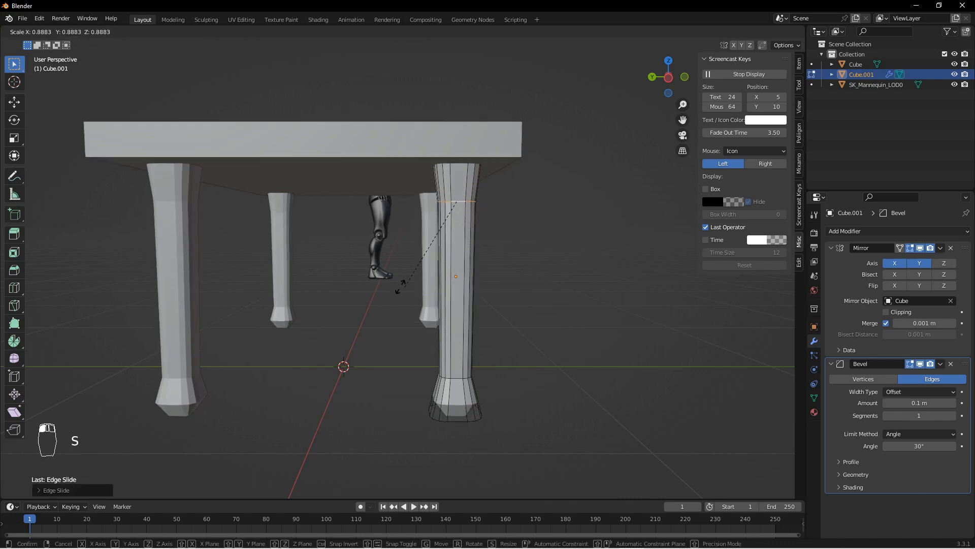
{"action": "left_click", "coordinate": [304, 284]}
{"action": "key", "text": "Tab"}
{"action": "middle_click_drag", "start_coordinate": [587, 368], "coordinate": [523, 355]}
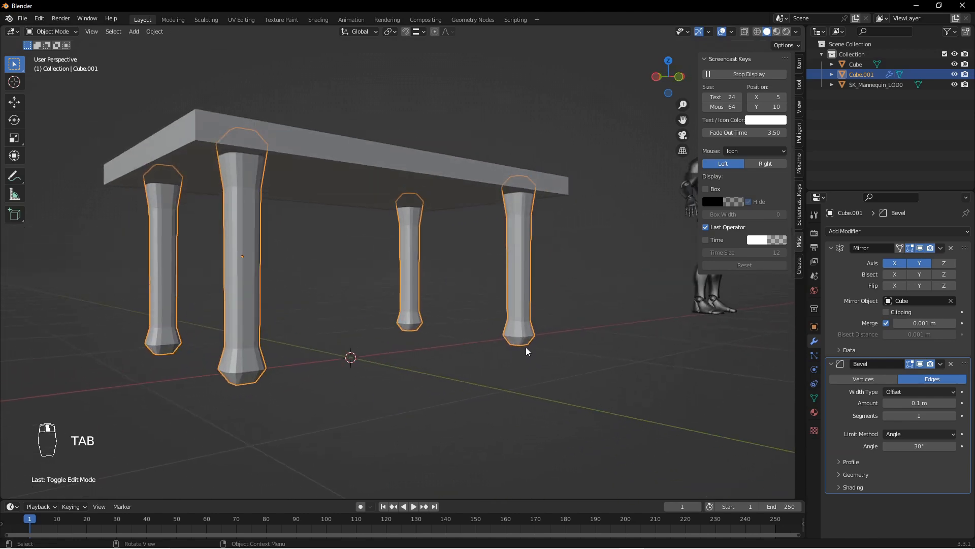
Duplicate the tabletop and move the copy down along Z to sit between the legs below the original
{"action": "left_click", "coordinate": [419, 176]}
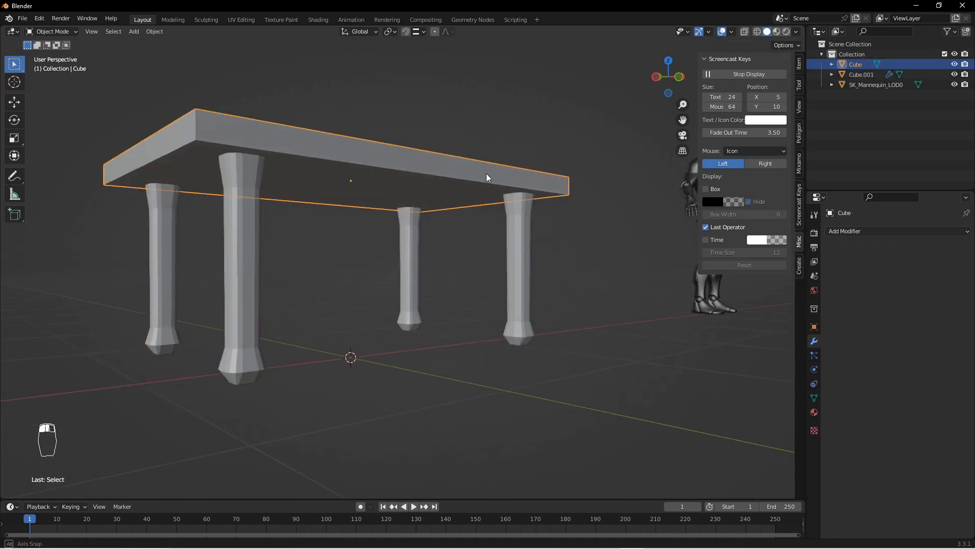
{"action": "middle_click_drag", "start_coordinate": [486, 172], "coordinate": [466, 185]}
{"action": "key", "text": "shift+d"}
{"action": "key", "text": "z"}
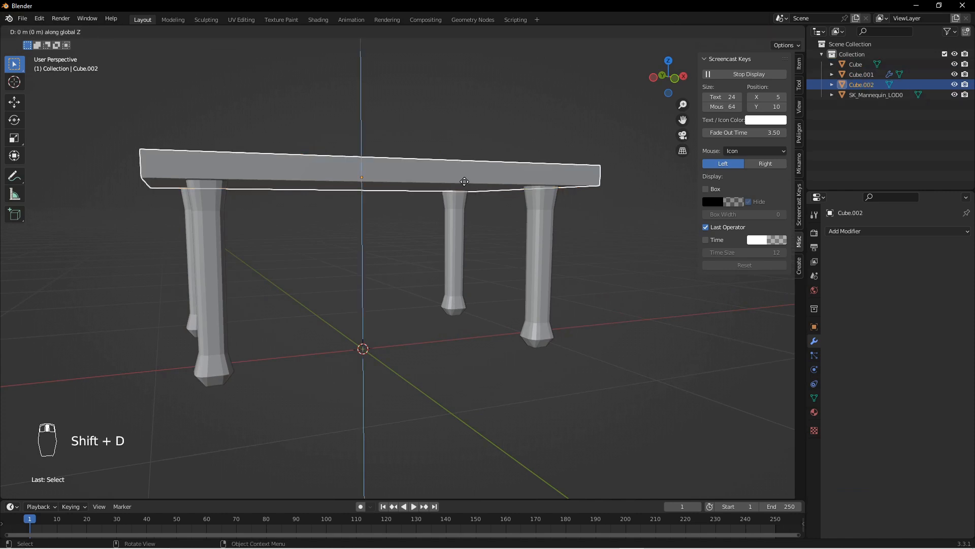
{"action": "left_click", "coordinate": [572, 248]}
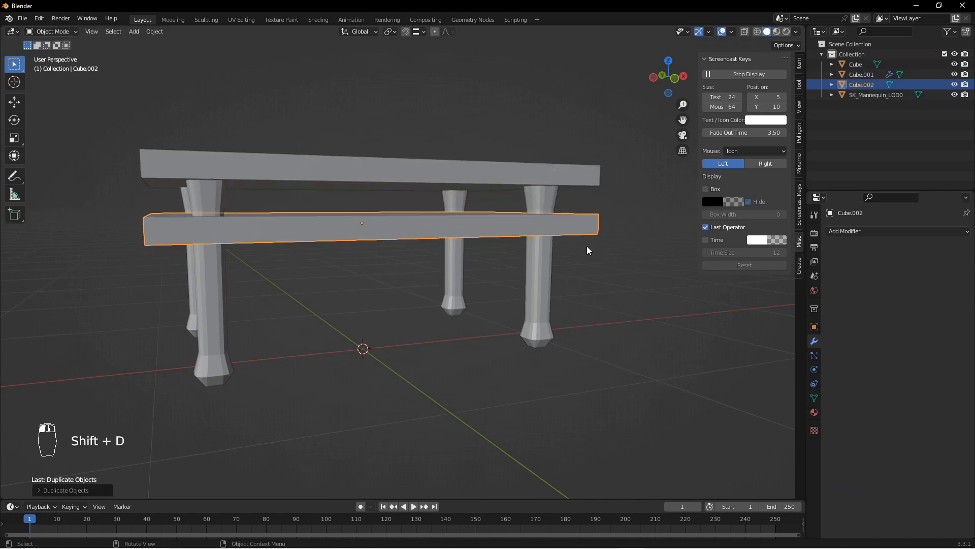
Scale the duplicated slab to about 0.75 on X and Y only, keeping its thickness, so it fits between the legs
{"action": "key", "text": "s"}
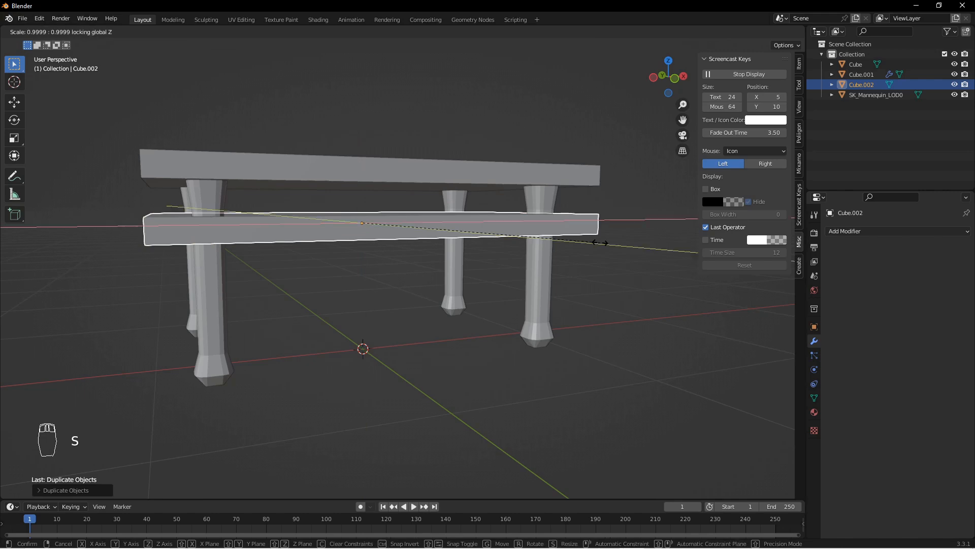
{"action": "key", "text": "shift+z"}
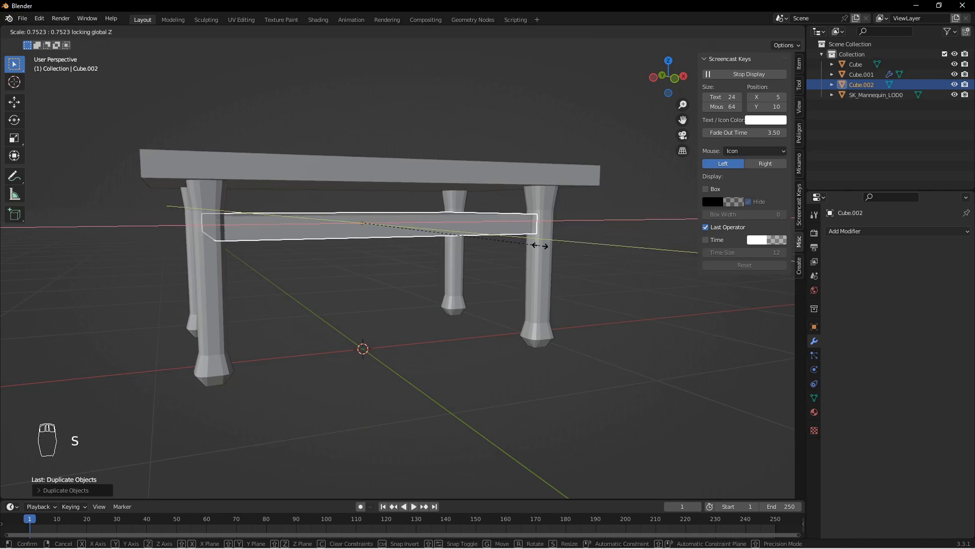
{"action": "left_click", "coordinate": [534, 244]}
{"action": "middle_click_drag", "start_coordinate": [489, 245], "coordinate": [518, 264]}
{"action": "key", "text": "Tab"}
{"action": "key", "text": "Tab"}
{"action": "key", "text": "a"}
{"action": "key", "text": "a"}
{"action": "key", "text": "a"}
{"action": "key", "text": "a"}
{"action": "key", "text": "a"}
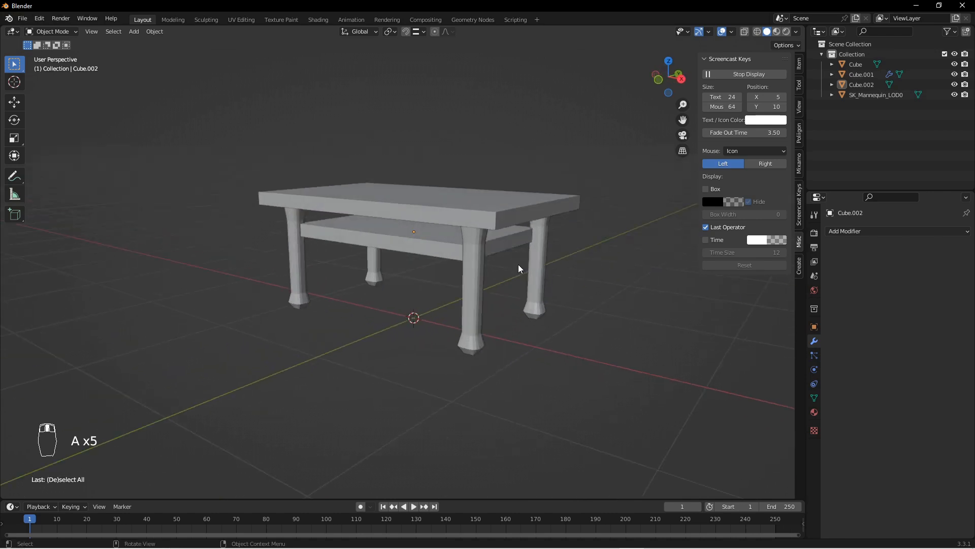
Apply both the Mirror and the Bevel modifier of the table legs
{"action": "left_click", "coordinate": [473, 259]}
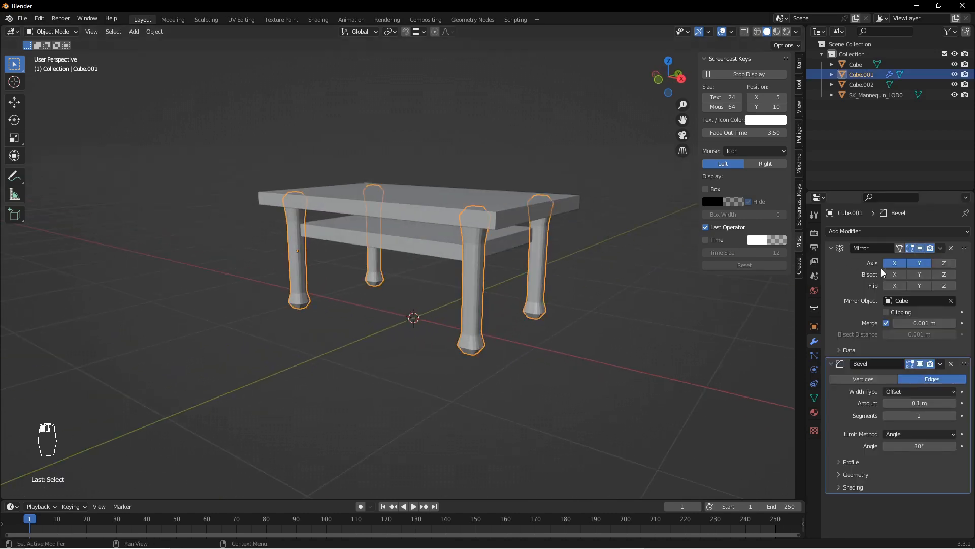
{"action": "key", "text": "ctrl+a"}
{"action": "key", "text": "ctrl+a"}
{"action": "key", "text": "ctrl+a"}
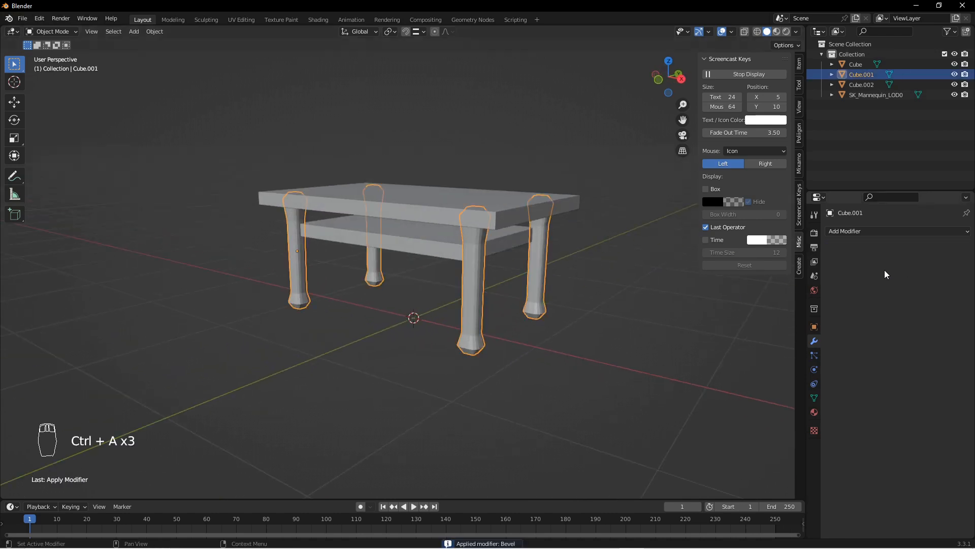
Join the lower slab and the legs into the tabletop as one object, with the tabletop active
{"action": "left_click", "coordinate": [423, 243]}
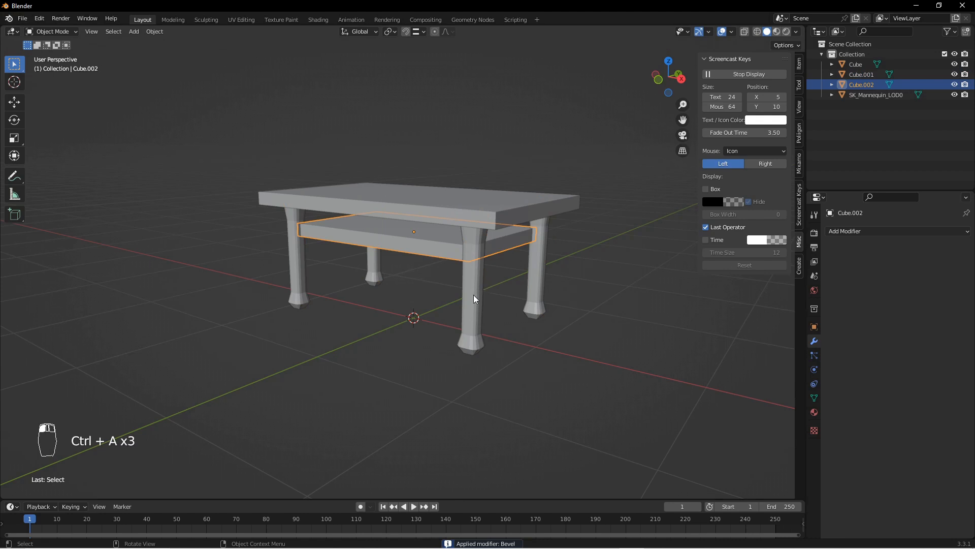
{"action": "left_click", "coordinate": [472, 226], "text": "shift"}
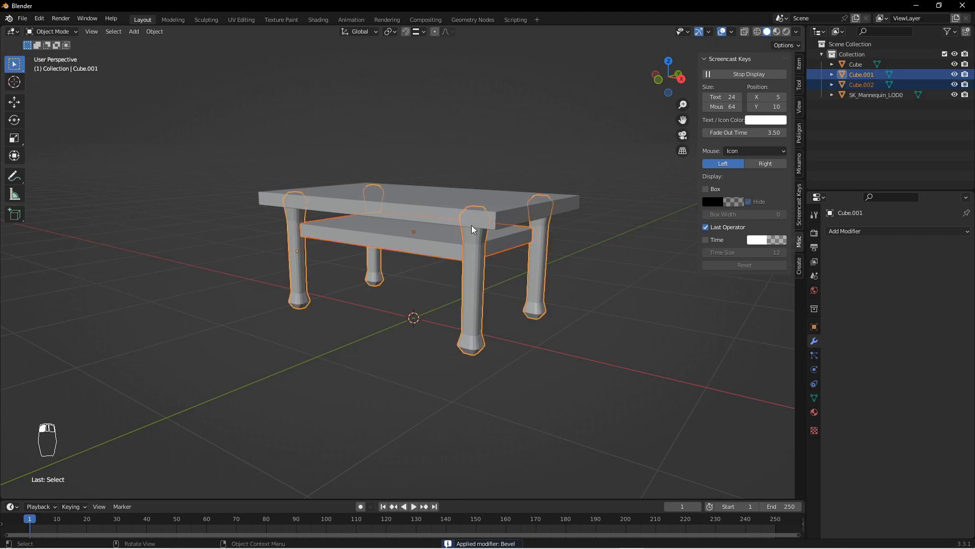
{"action": "left_click", "coordinate": [407, 203], "text": "shift"}
{"action": "key", "text": "ctrl+j"}
{"action": "middle_click_drag", "start_coordinate": [476, 228], "coordinate": [470, 291]}
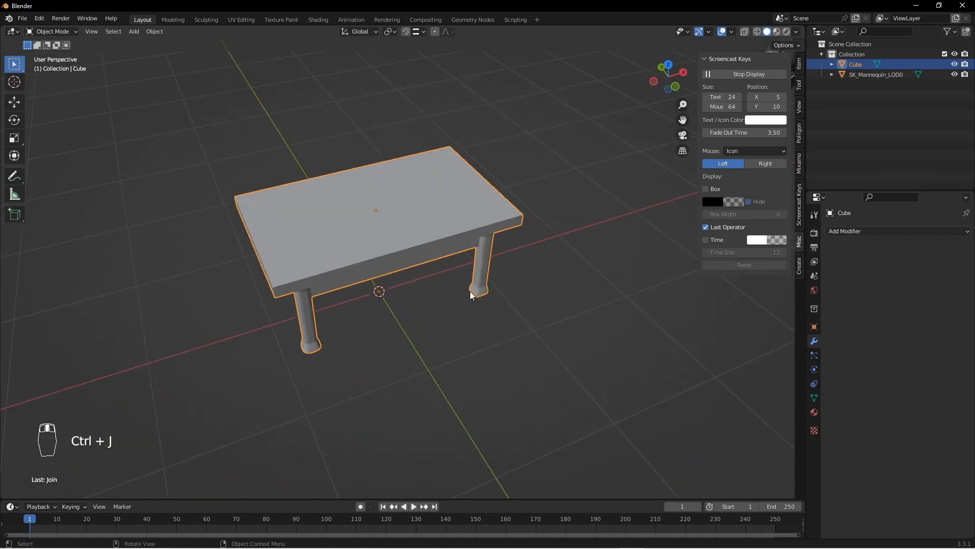
Select the top face of the tabletop in face select mode and nudge it slightly
{"action": "left_click", "coordinate": [28, 20]}
{"action": "key", "text": "Tab"}
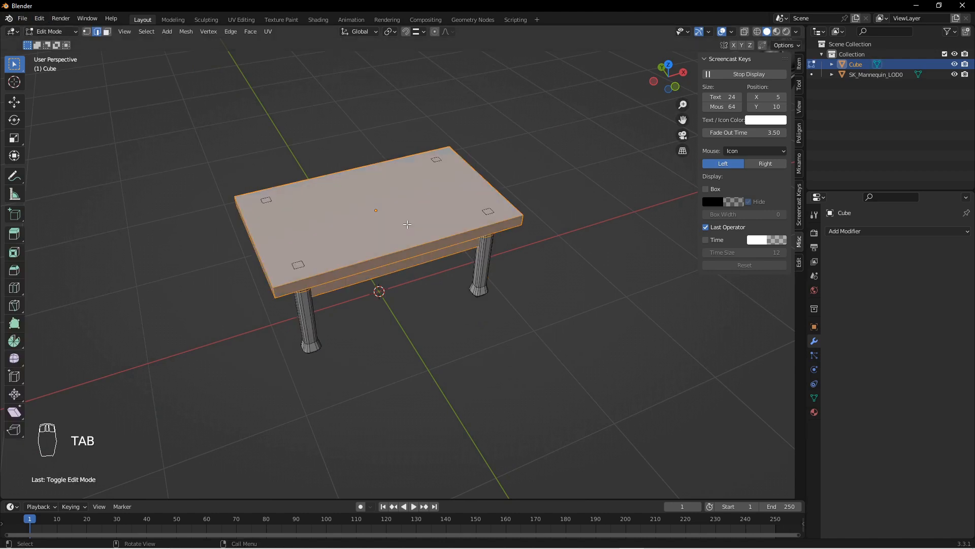
{"action": "scroll", "coordinate": [269, 266], "scroll_direction": "up", "scroll_amount": 2}
{"action": "left_click", "coordinate": [242, 257]}
{"action": "key", "text": "3"}
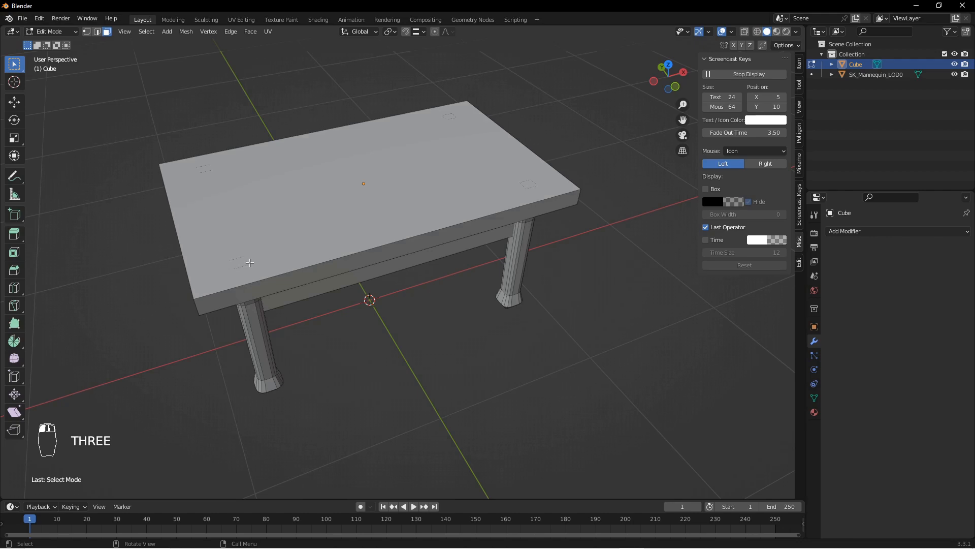
{"action": "left_click", "coordinate": [236, 261]}
{"action": "middle_click_drag", "start_coordinate": [415, 253], "coordinate": [460, 233]}
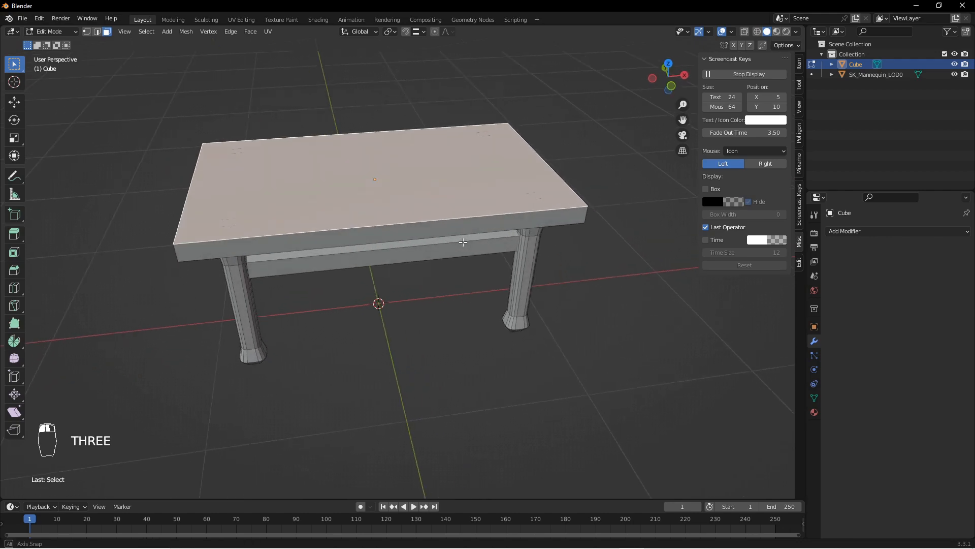
{"action": "key", "text": "g"}
{"action": "left_click", "coordinate": [462, 231]}
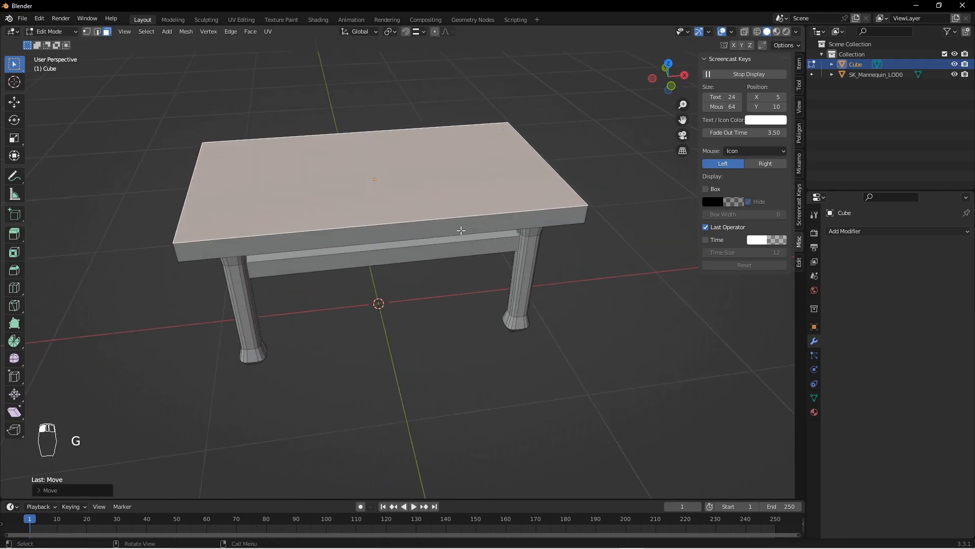
{"action": "key", "text": "Tab"}
{"action": "middle_click_drag", "start_coordinate": [425, 255], "coordinate": [367, 214]}
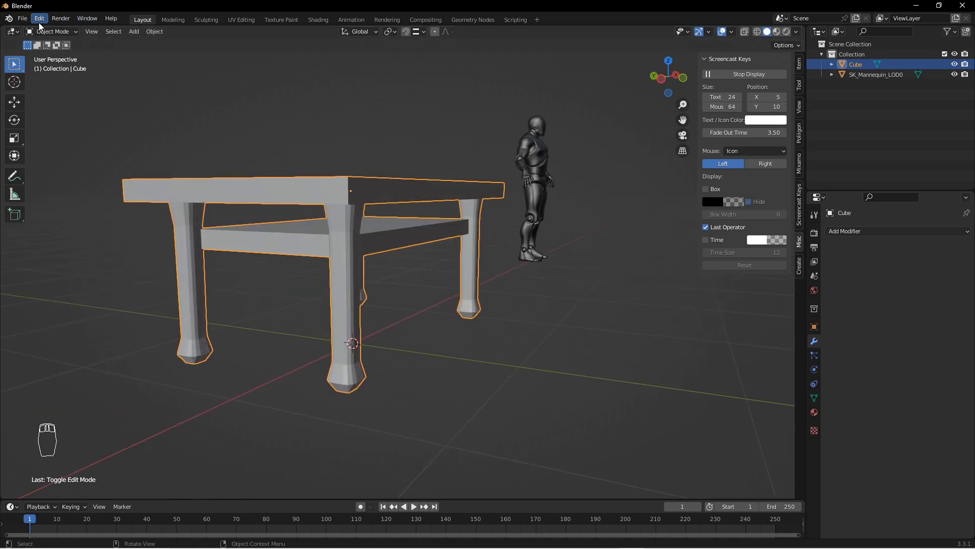
{"action": "key", "text": "Tab"}
{"action": "middle_click_drag", "start_coordinate": [495, 220], "coordinate": [440, 191]}
{"action": "key", "text": "Tab"}
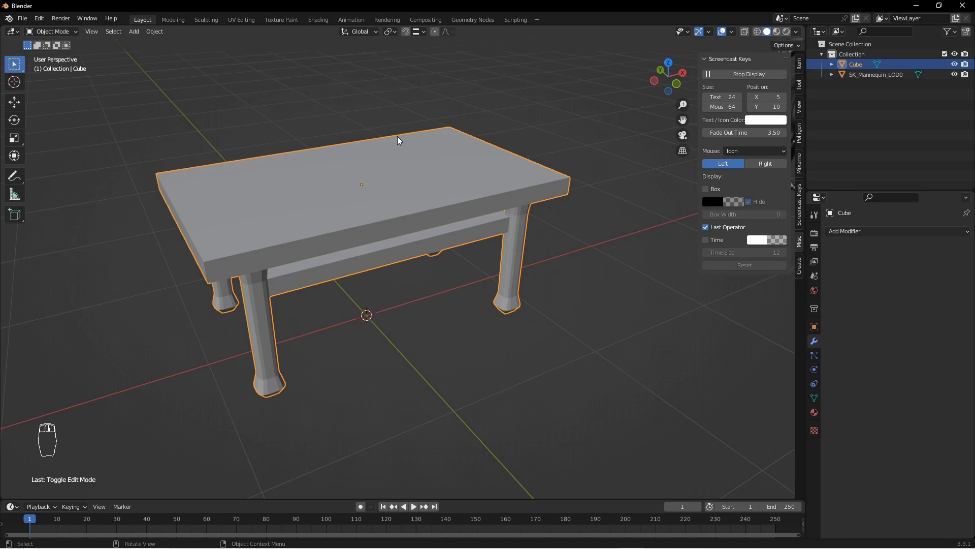
{"action": "middle_click_drag", "start_coordinate": [324, 140], "coordinate": [434, 182]}
Add seven evenly spaced lengthwise loop cuts to the tabletop, leaving them centred
{"action": "key", "text": "Tab"}
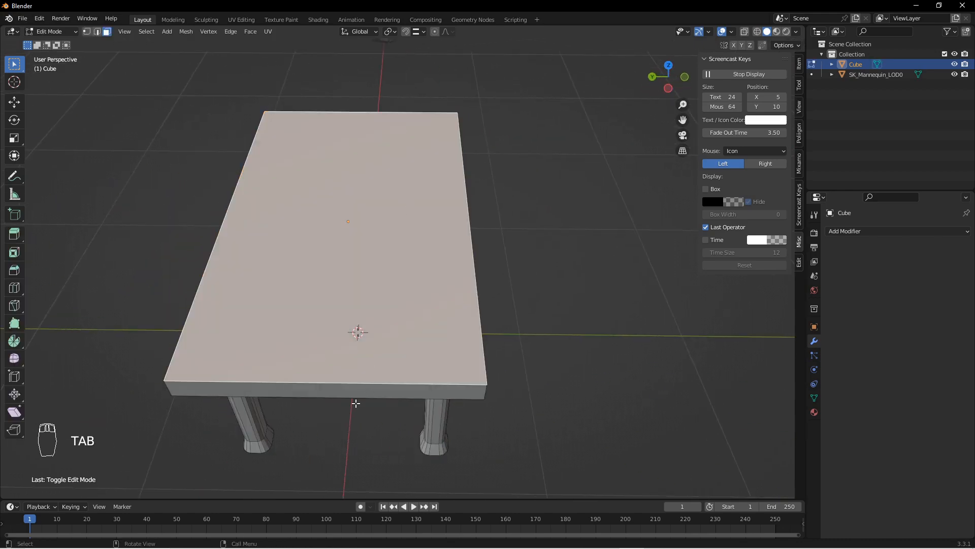
{"action": "key", "text": "ctrl+r"}
{"action": "scroll", "coordinate": [335, 391], "scroll_direction": "up", "scroll_amount": 3}
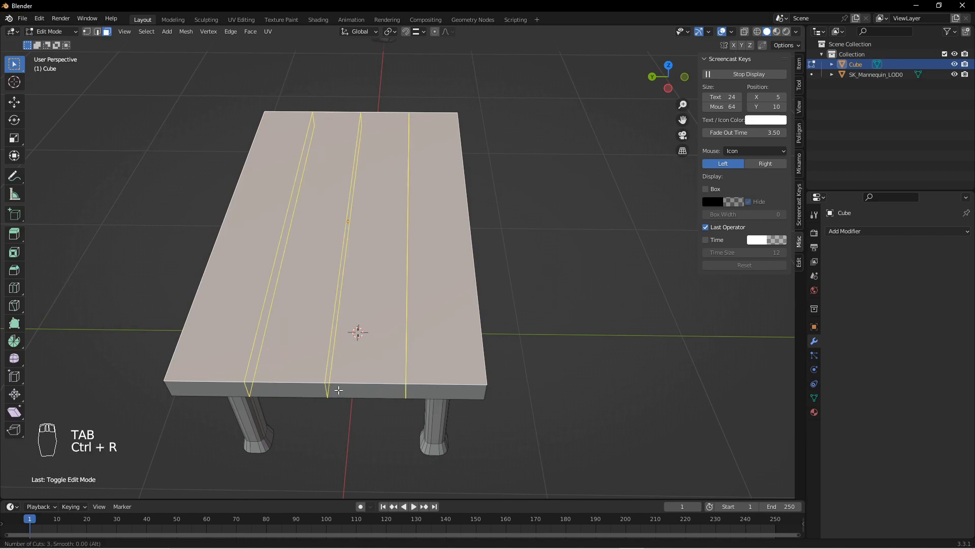
{"action": "scroll", "coordinate": [339, 390], "scroll_direction": "up", "scroll_amount": 3}
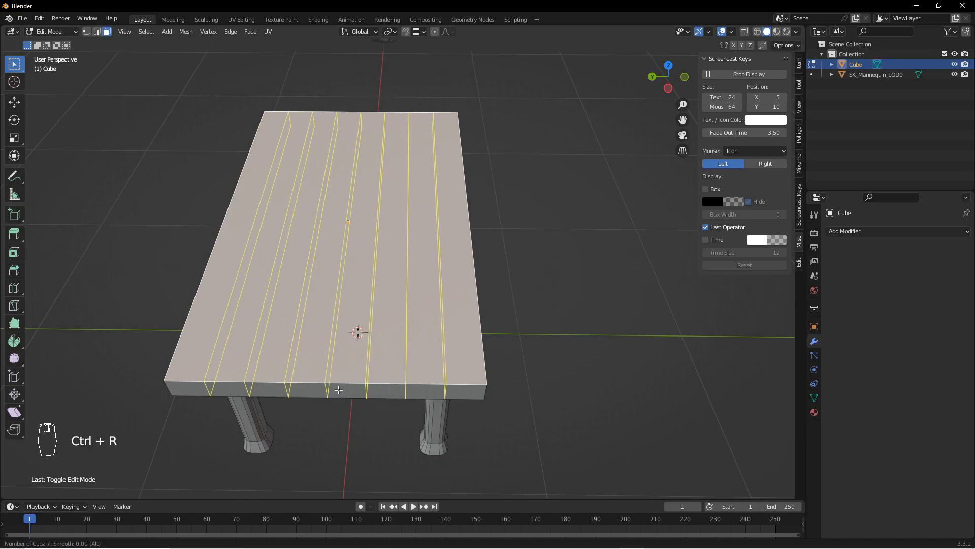
{"action": "right_click", "coordinate": [339, 390]}
{"action": "key", "text": "ctrl+r"}
{"action": "scroll", "coordinate": [345, 387], "scroll_direction": "up", "scroll_amount": 6}
{"action": "left_click", "coordinate": [345, 387]}
{"action": "right_click", "coordinate": [345, 387]}
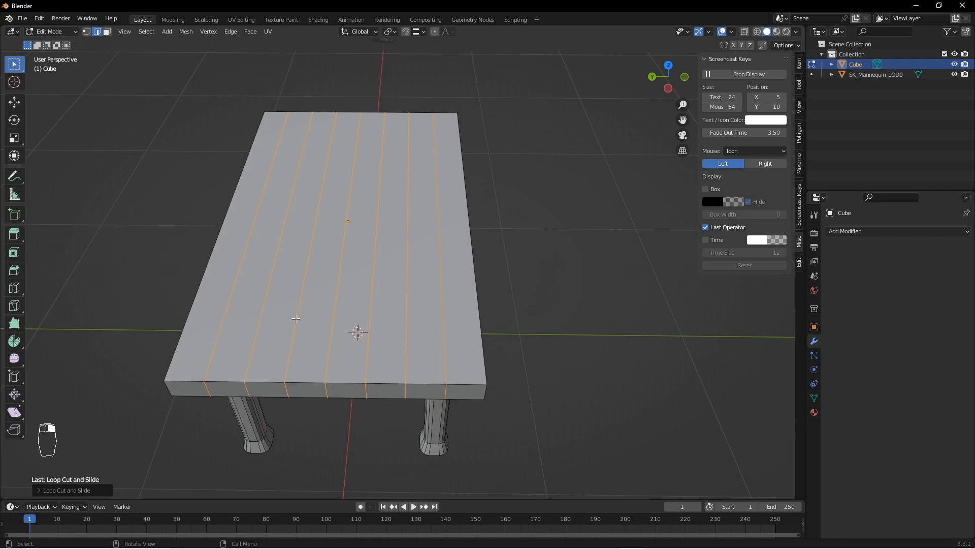
Bevel the seven loops into narrow strips and delete the strips' faces to split the tabletop into eight planks
{"action": "key", "text": "ctrl+b"}
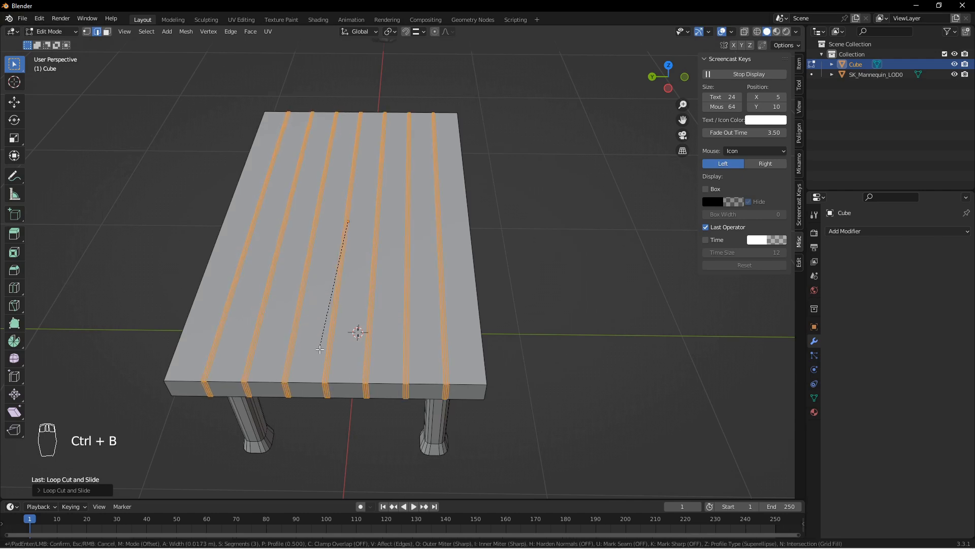
{"action": "left_click", "coordinate": [318, 358]}
{"action": "key", "text": "x"}
{"action": "left_click", "coordinate": [312, 381]}
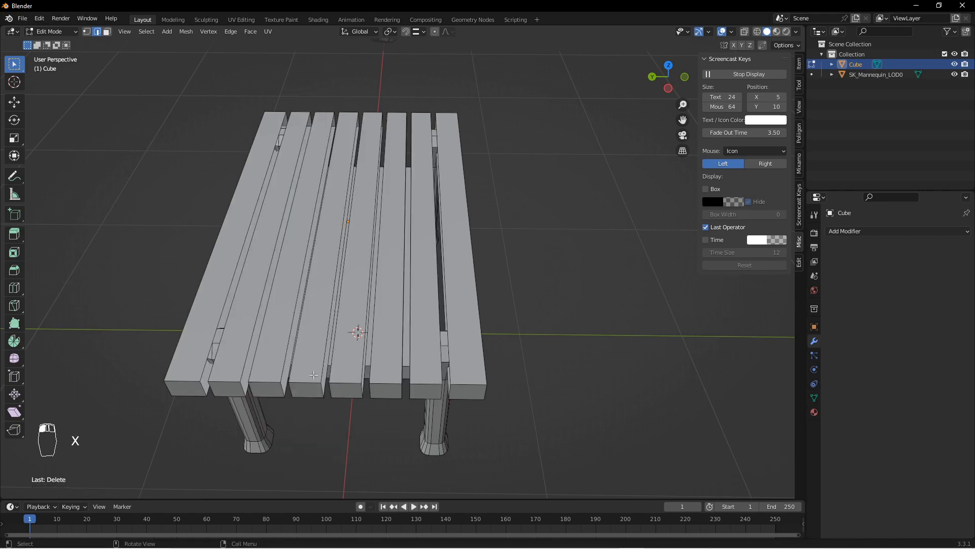
Try to fill the open side of an outer plank with a face between its two long edges
{"action": "middle_click_drag", "start_coordinate": [374, 324], "coordinate": [387, 307]}
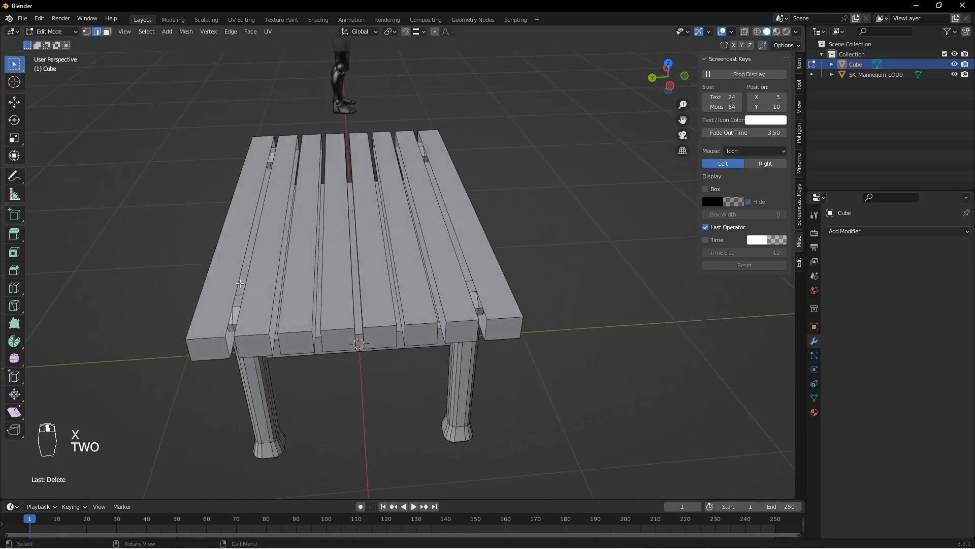
{"action": "middle_click_drag", "start_coordinate": [257, 271], "coordinate": [262, 296]}
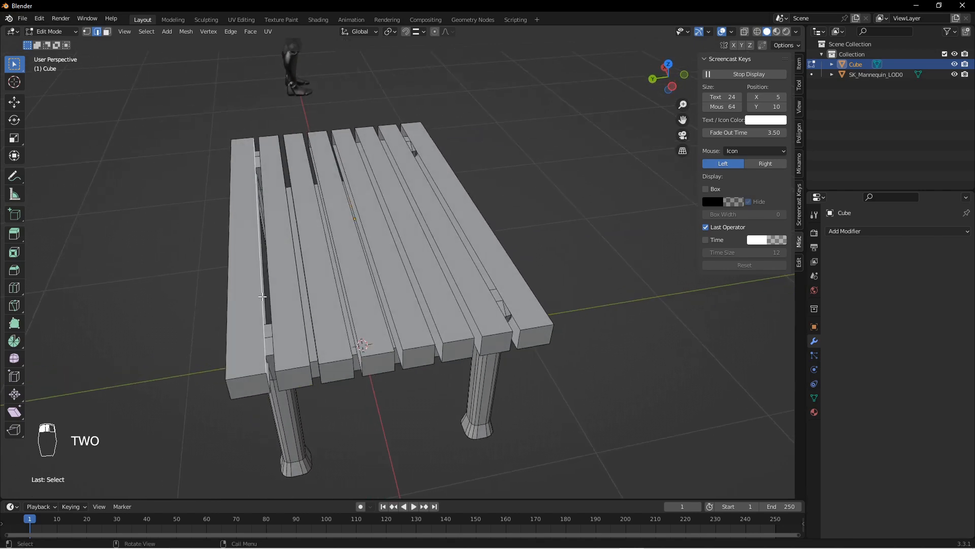
{"action": "left_click", "coordinate": [265, 303], "text": "shift"}
{"action": "middle_click_drag", "start_coordinate": [324, 305], "coordinate": [306, 287]}
{"action": "key", "text": "f"}
{"action": "key", "text": "Tab"}
Undo the face fill, the strip deletion, the bevel and the loop cuts, and return to Object Mode
{"action": "key", "text": "ctrl+z"}
{"action": "key", "text": "ctrl+z"}
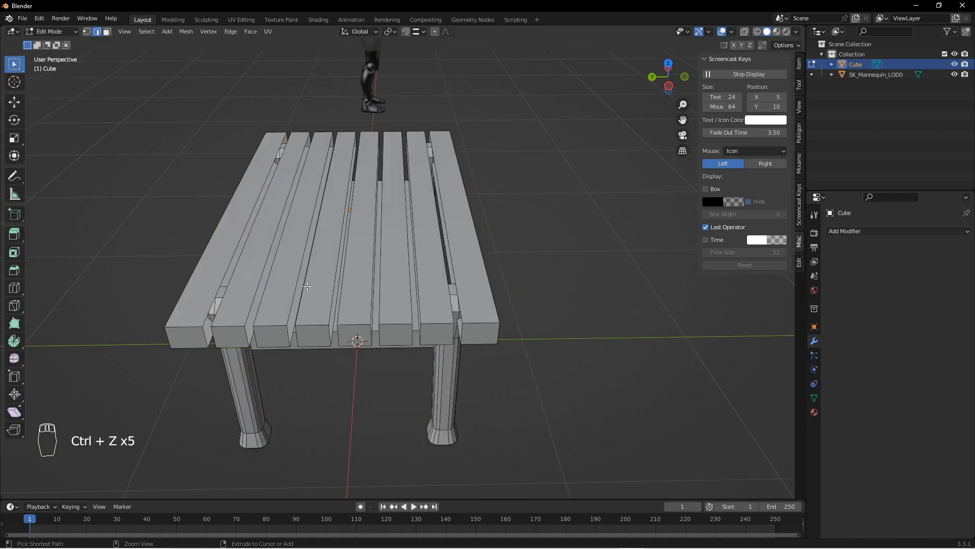
{"action": "key", "text": "ctrl+z"}
{"action": "key", "text": "ctrl+z"}
{"action": "key", "text": "ctrl+z"}
{"action": "key", "text": "ctrl+z"}
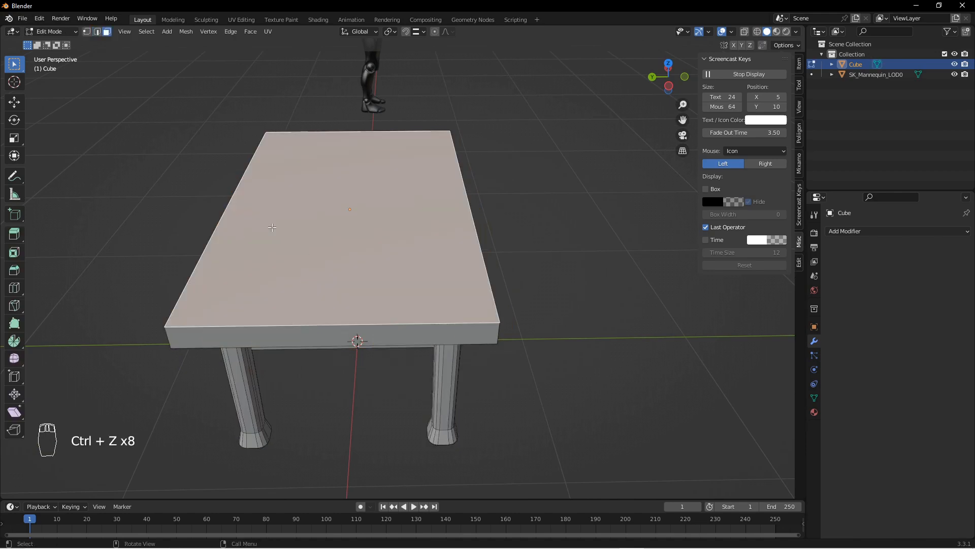
{"action": "key", "text": "Tab"}
Export the table as an FBX named NotHotGarbageTable to the Desktop, limited to selected objects
{"action": "middle_click_drag", "start_coordinate": [442, 230], "coordinate": [337, 177]}
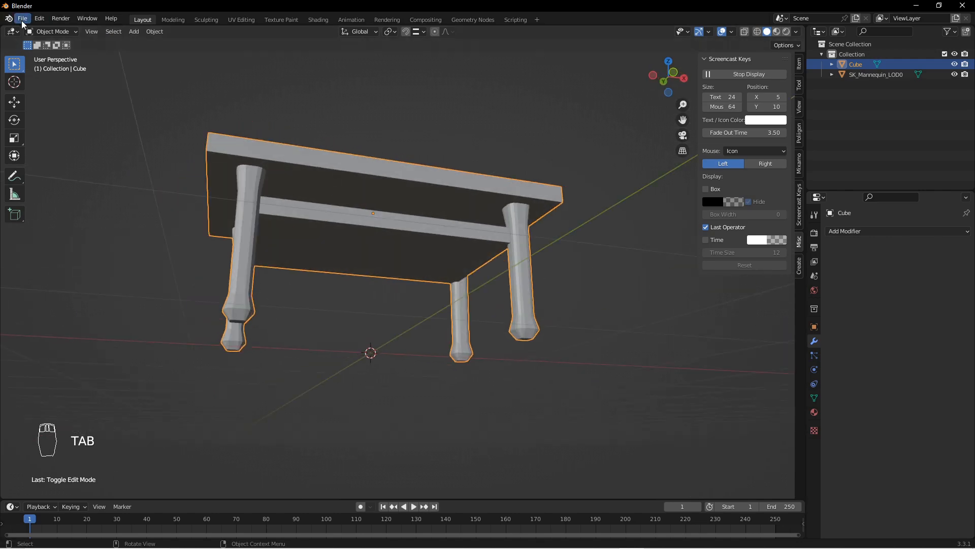
{"action": "middle_click_drag", "start_coordinate": [133, 98], "coordinate": [26, 46]}
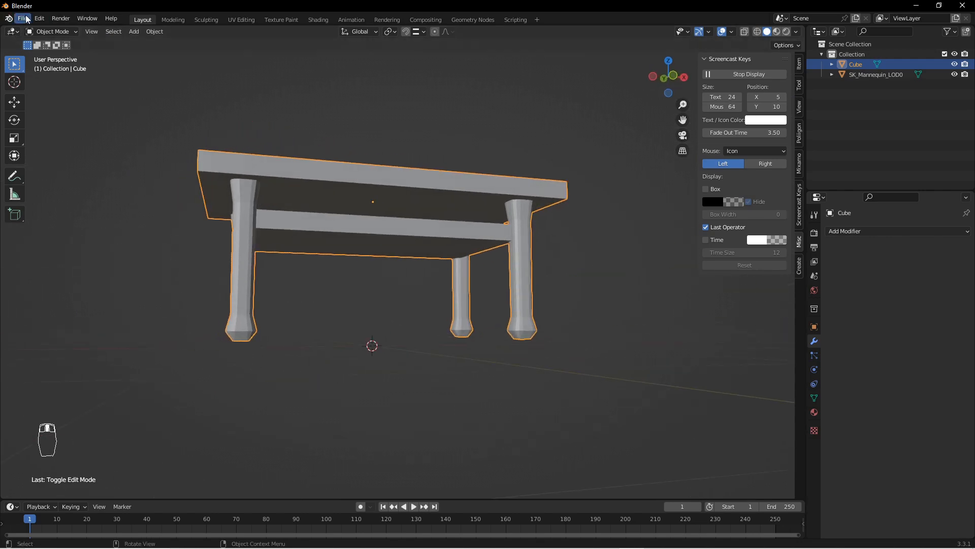
{"action": "left_click", "coordinate": [24, 18]}
{"action": "mouse_move", "coordinate": [65, 163]}
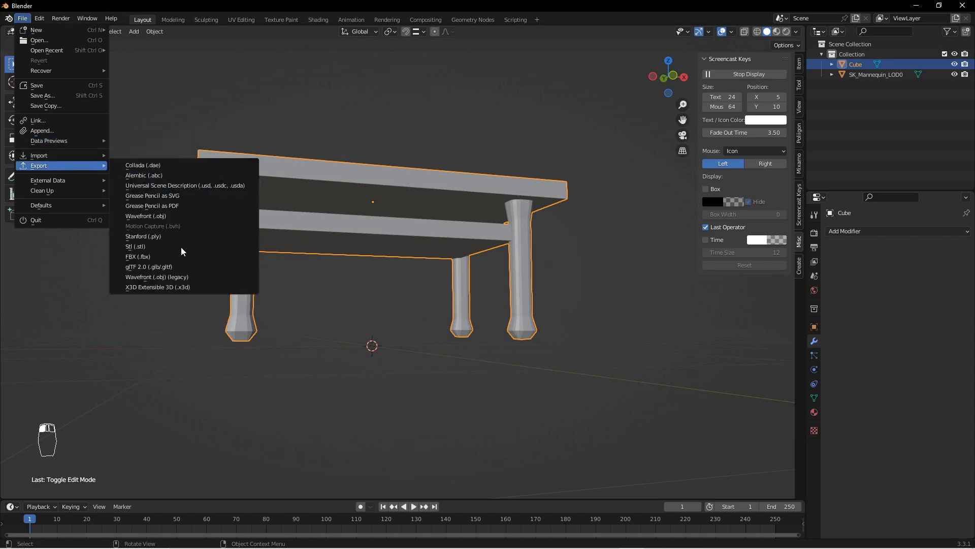
{"action": "left_click", "coordinate": [168, 254]}
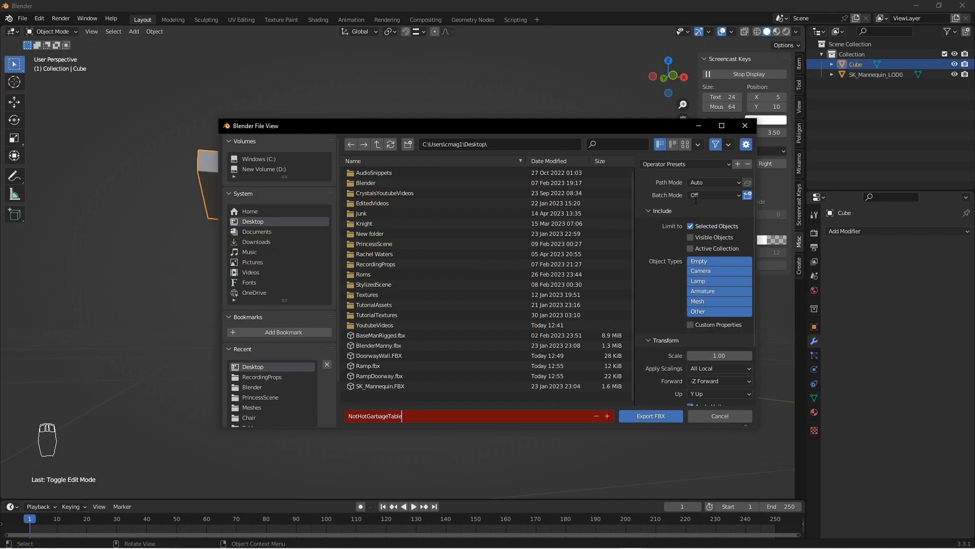
{"action": "key", "text": "Return"}
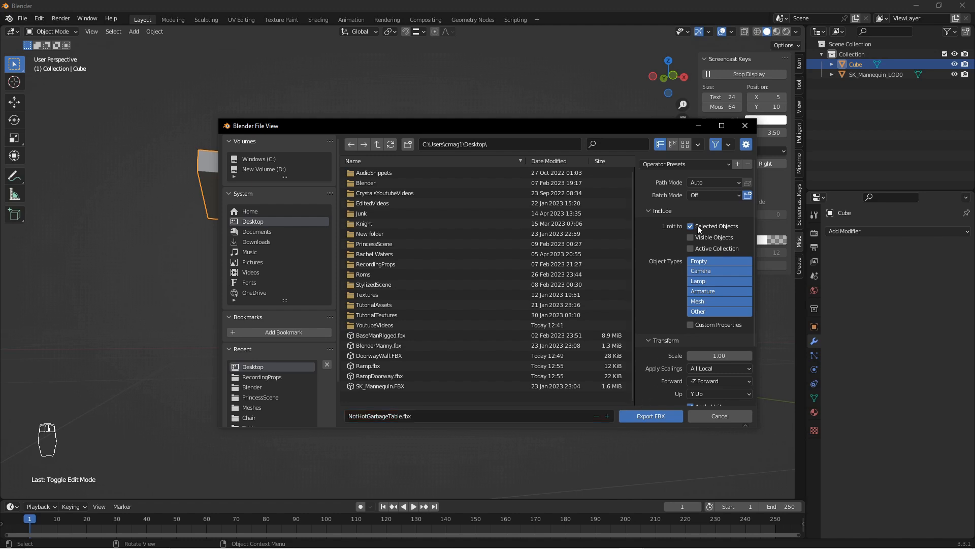
{"action": "scroll", "coordinate": [719, 288], "scroll_direction": "down", "scroll_amount": 3}
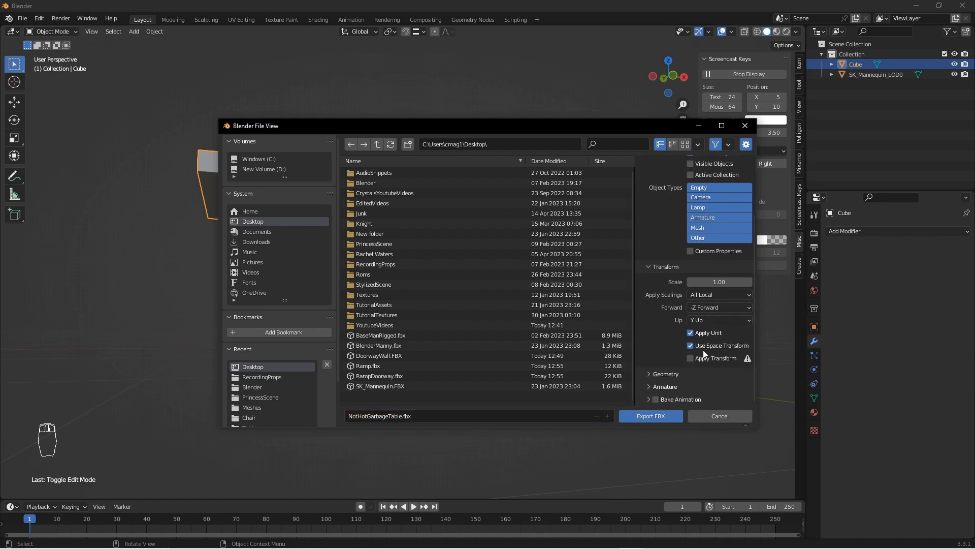
{"action": "left_click", "coordinate": [643, 416]}
Switch to the Unreal Editor and bring the existing wooden table in the Dungeon level into close view
{"action": "left_click", "coordinate": [916, 6]}
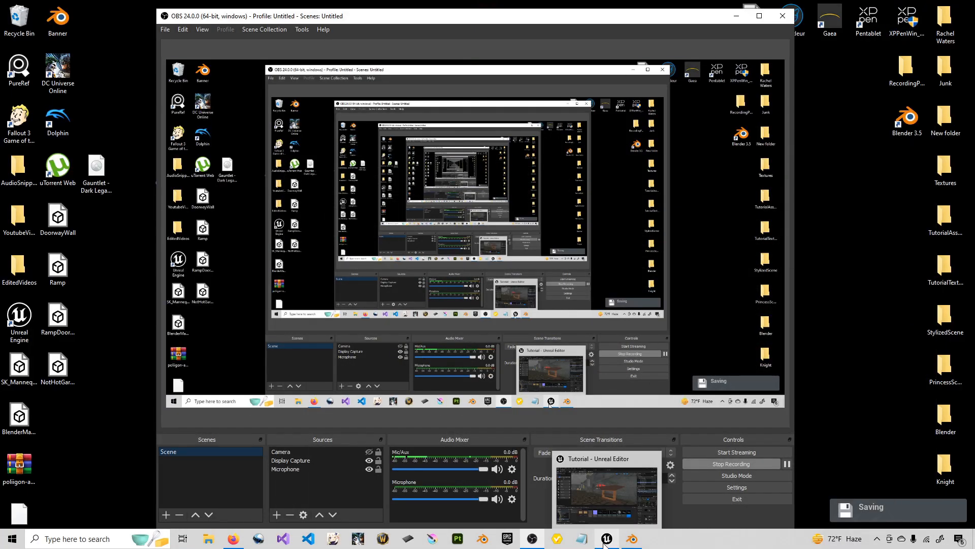
{"action": "left_click", "coordinate": [606, 538]}
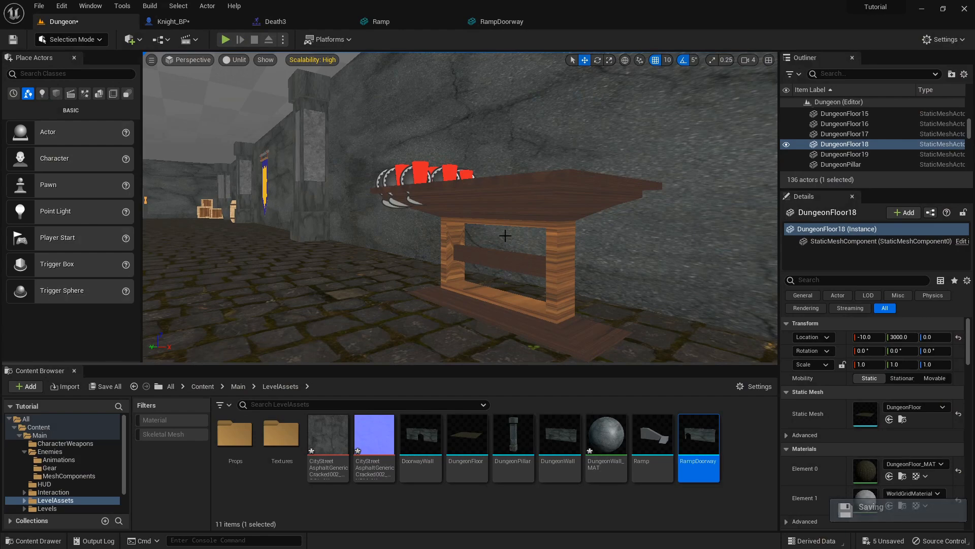
{"action": "key", "text": "a"}
{"action": "mouse_move", "coordinate": [517, 259]}
{"action": "right_mouse_down"}
{"action": "mouse_move", "coordinate": [568, 257]}
{"action": "mouse_move", "coordinate": [516, 256]}
{"action": "right_mouse_up"}
{"action": "key", "text": "w"}
{"action": "key", "text": "s"}
{"action": "key", "text": "d"}
{"action": "key", "text": "w"}
{"action": "key", "text": "e"}
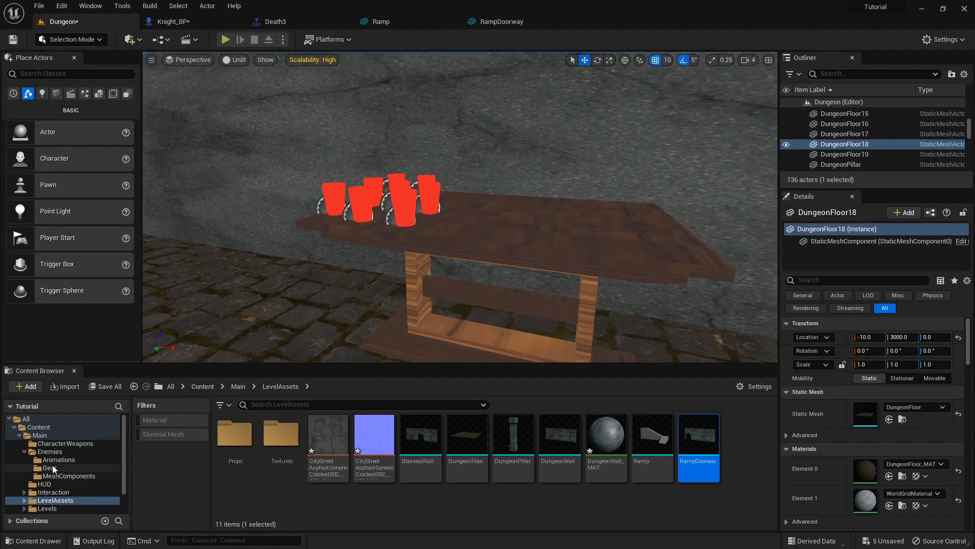
Import NotHotGarbageTable from the Desktop into the LevelAssets Props folder as a static mesh, keeping the default FBX options
{"action": "double_click", "coordinate": [235, 434]}
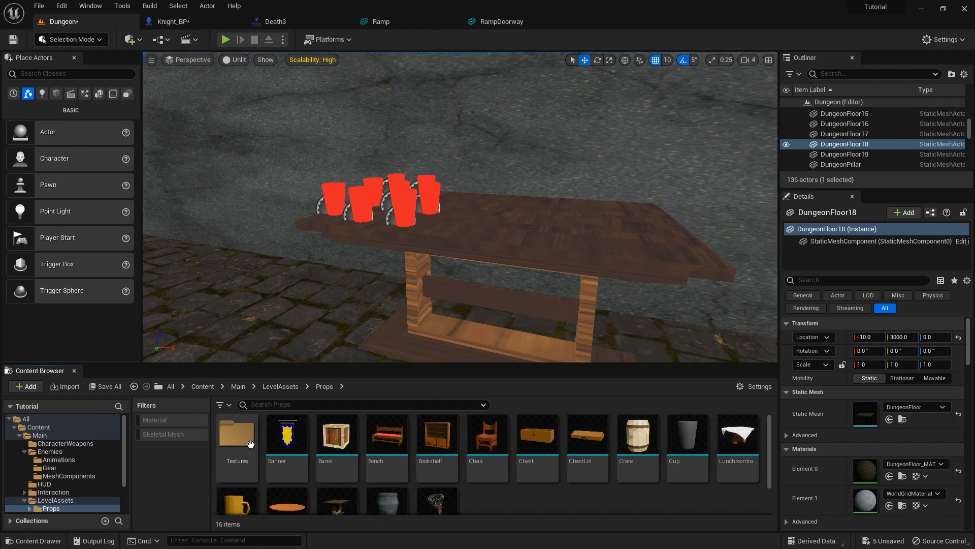
{"action": "scroll", "coordinate": [428, 474], "scroll_direction": "down", "scroll_amount": 2}
{"action": "scroll", "coordinate": [429, 475], "scroll_direction": "up", "scroll_amount": 2}
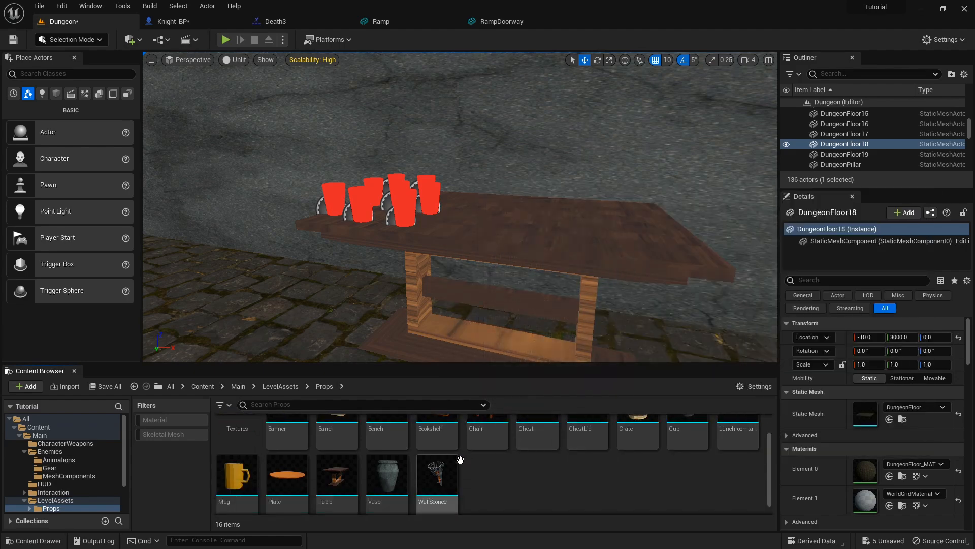
{"action": "scroll", "coordinate": [600, 459], "scroll_direction": "down", "scroll_amount": 2}
{"action": "left_click", "coordinate": [64, 389]}
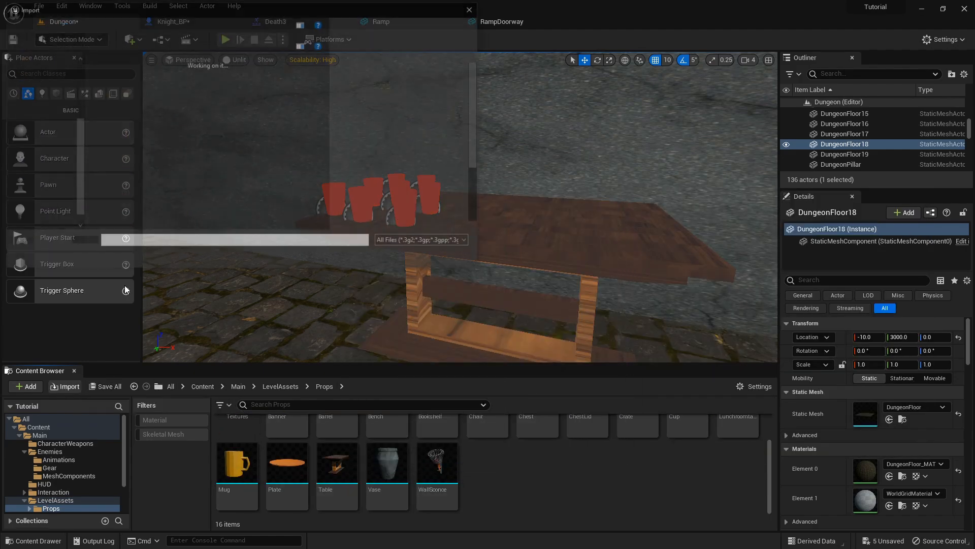
{"action": "scroll", "coordinate": [337, 160], "scroll_direction": "down", "scroll_amount": 1}
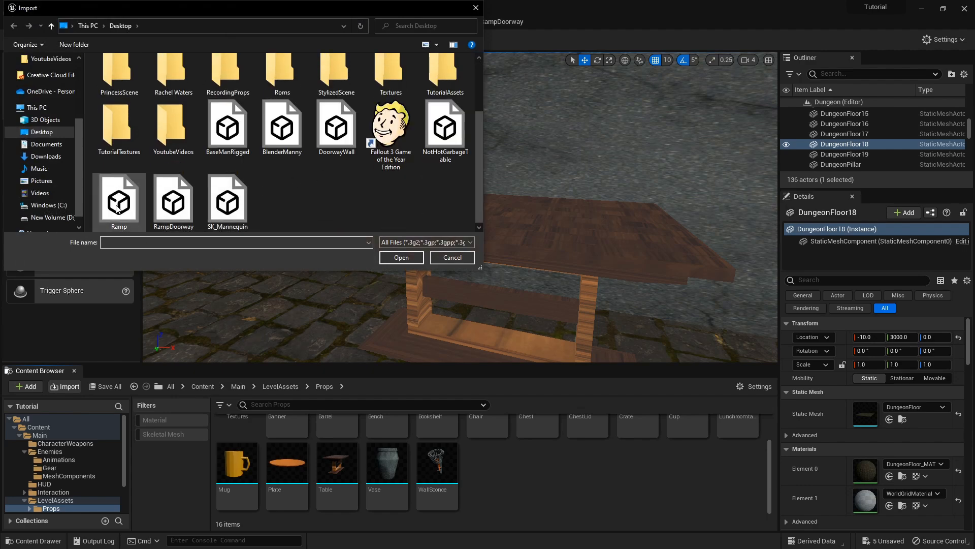
{"action": "left_click", "coordinate": [444, 131]}
{"action": "left_click", "coordinate": [413, 259]}
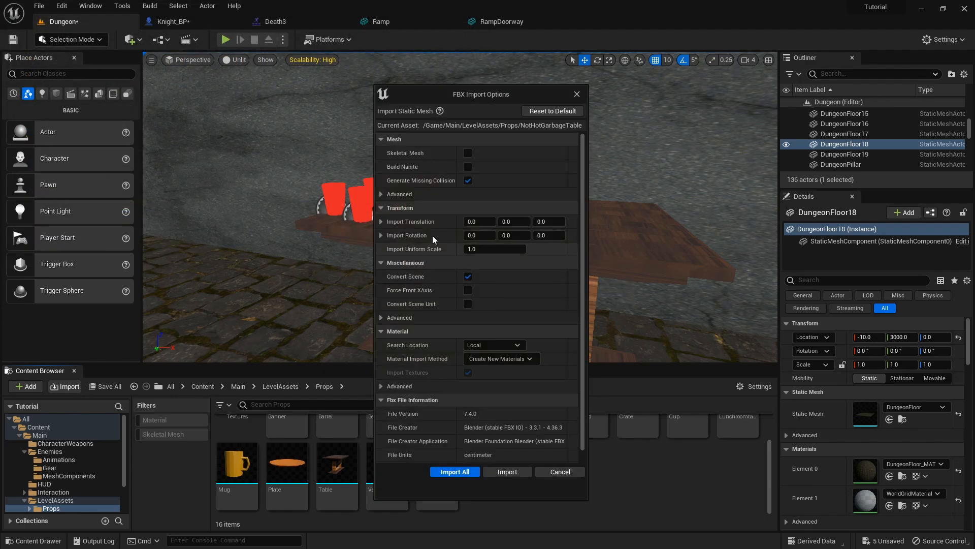
{"action": "left_click", "coordinate": [459, 472]}
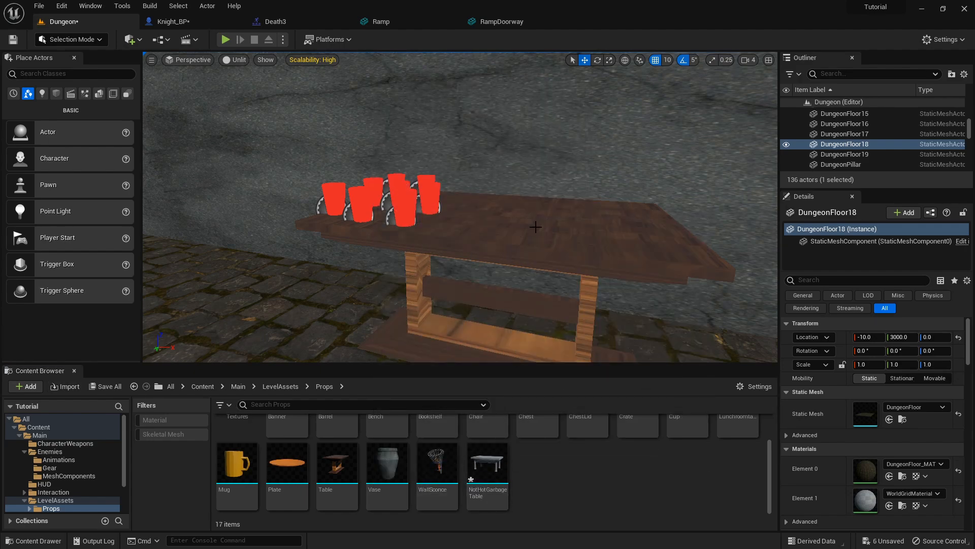
Replace the existing wooden table actor in the level with the imported NotHotGarbageTable mesh
{"action": "left_click", "coordinate": [532, 255]}
{"action": "left_click", "coordinate": [479, 448]}
{"action": "right_click", "coordinate": [513, 229]}
{"action": "mouse_move", "coordinate": [610, 302]}
{"action": "left_click", "coordinate": [697, 292]}
Rotate the replaced table about its vertical axis to 0° so that it lines up beneath the mugs
{"action": "key", "text": "s"}
{"action": "right_click_drag", "start_coordinate": [570, 238], "coordinate": [523, 249]}
{"action": "key", "text": "e"}
{"action": "left_click_drag", "start_coordinate": [512, 269], "coordinate": [394, 265]}
{"action": "key", "text": "a"}
{"action": "right_click_drag", "start_coordinate": [620, 267], "coordinate": [713, 297]}
{"action": "key", "text": "w"}
{"action": "key", "text": "s"}
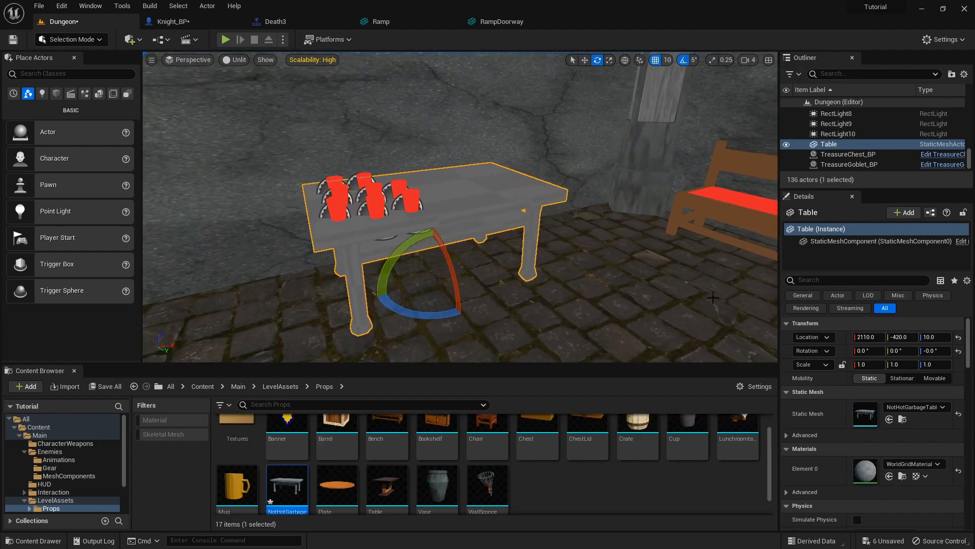
Browse the materials available for the table and inspect the Chest mesh's material slots for a suitable wood material
{"action": "left_click", "coordinate": [915, 463]}
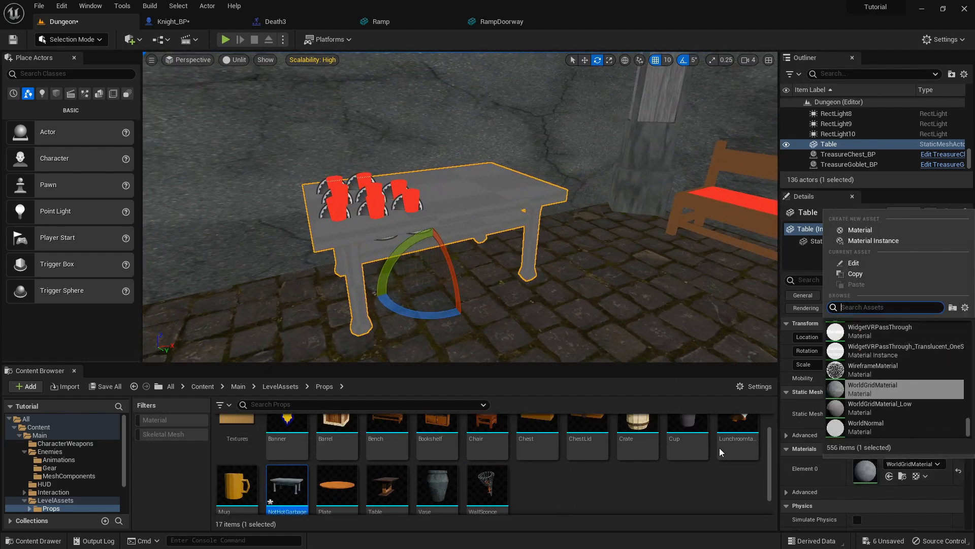
{"action": "scroll", "coordinate": [883, 376], "scroll_direction": "up", "scroll_amount": 5}
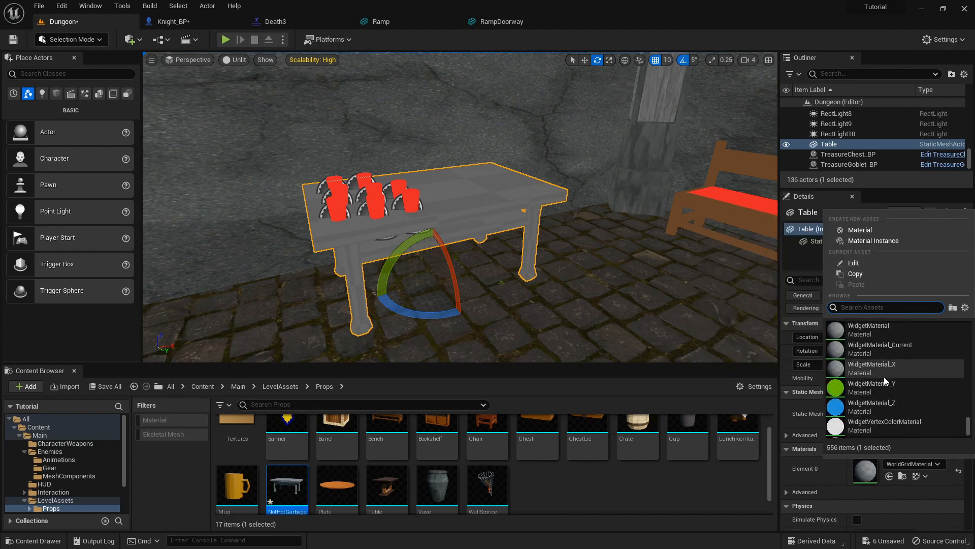
{"action": "scroll", "coordinate": [871, 390], "scroll_direction": "up", "scroll_amount": 3}
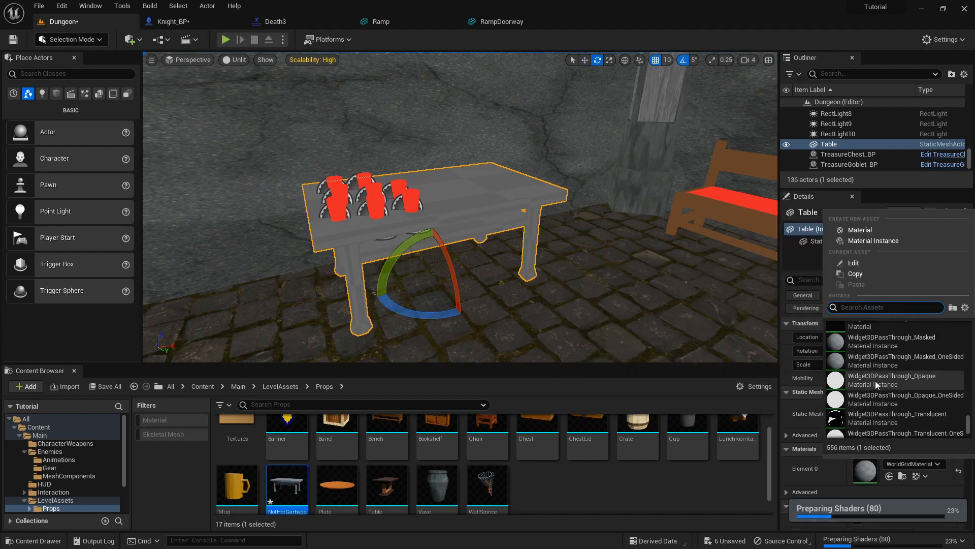
{"action": "scroll", "coordinate": [656, 469], "scroll_direction": "up", "scroll_amount": 1}
{"action": "left_click", "coordinate": [528, 442]}
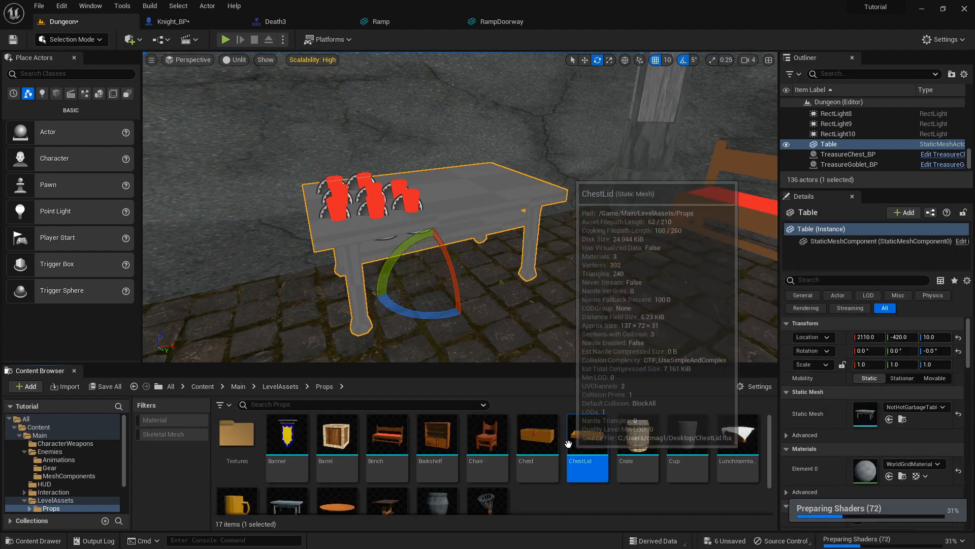
{"action": "double_click", "coordinate": [535, 430]}
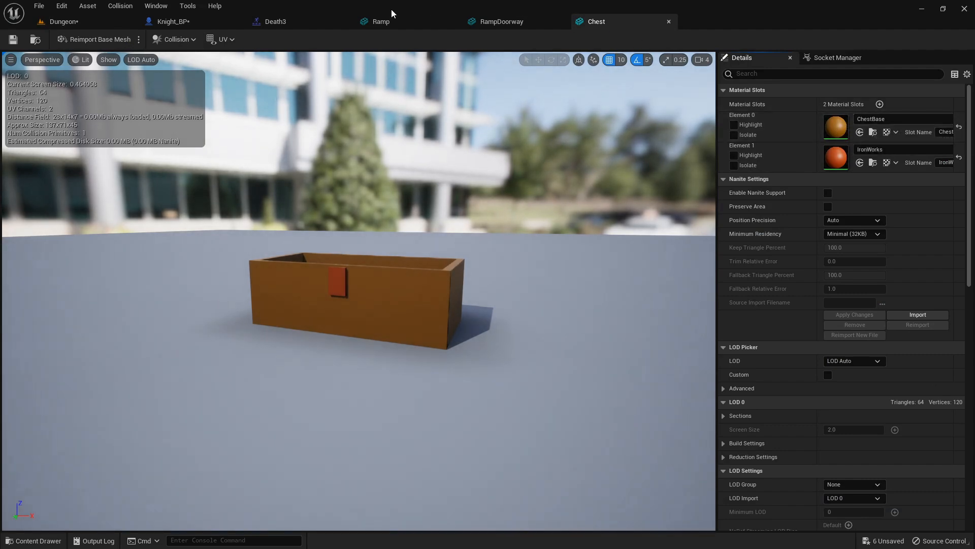
{"action": "left_click", "coordinate": [64, 21]}
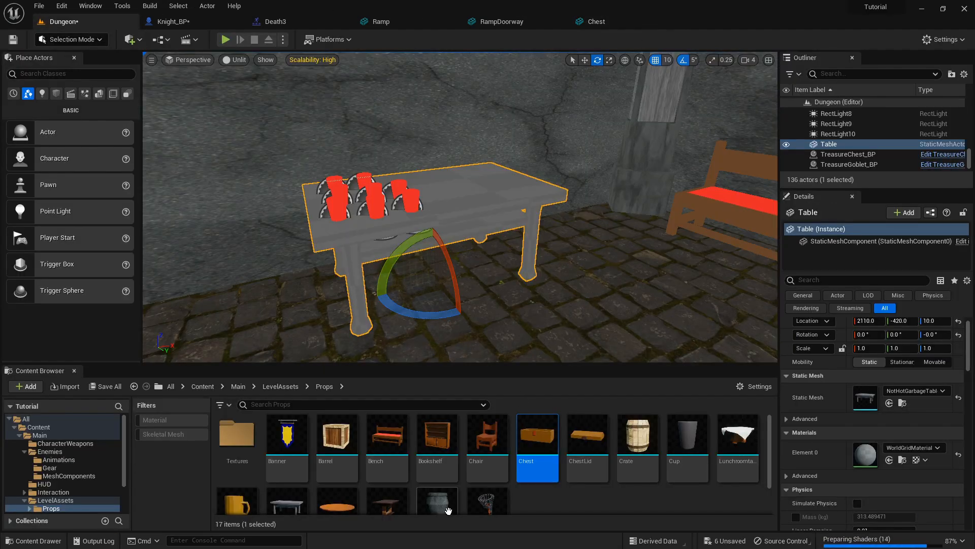
Assign the ChestBase material to the NotHotGarbageTable mesh asset and save the asset
{"action": "scroll", "coordinate": [508, 447], "scroll_direction": "down", "scroll_amount": 2}
{"action": "left_click", "coordinate": [279, 462]}
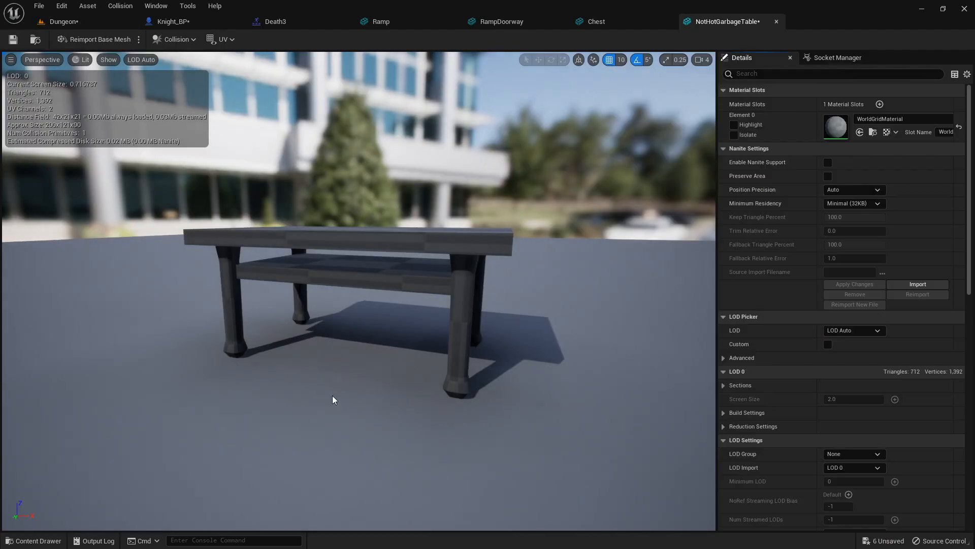
{"action": "left_click", "coordinate": [878, 120]}
{"action": "type", "text": "chest"}
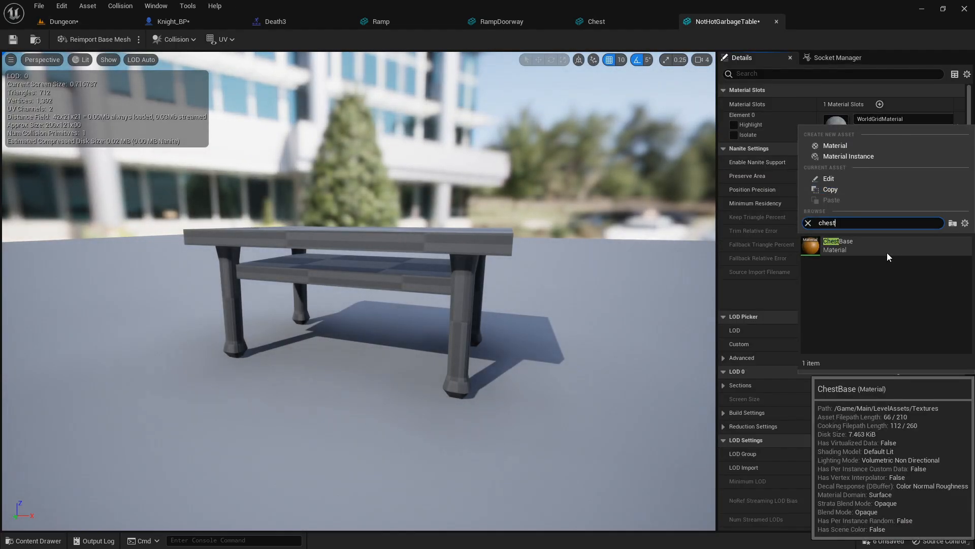
{"action": "left_click", "coordinate": [887, 252]}
{"action": "left_click_drag", "start_coordinate": [611, 260], "coordinate": [541, 201]}
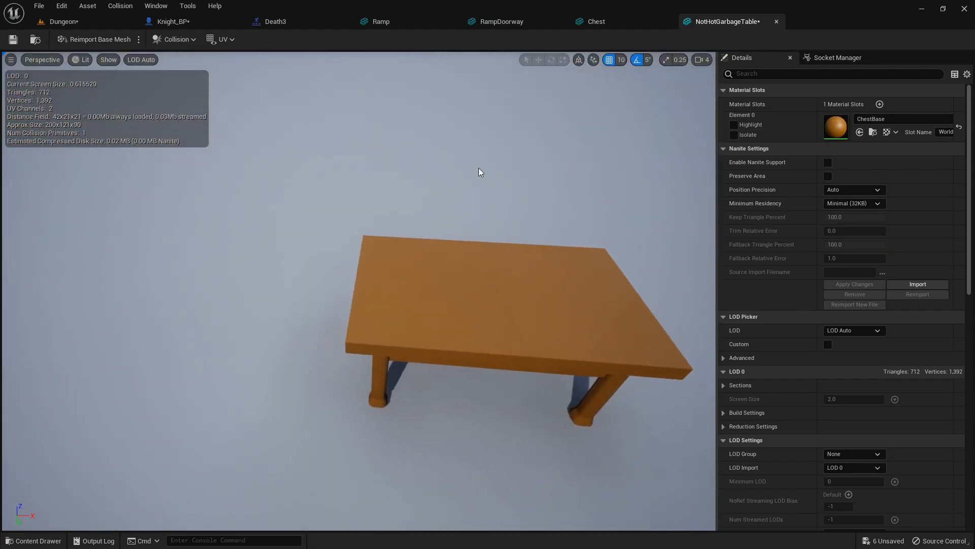
{"action": "left_click", "coordinate": [13, 41]}
Return to the Dungeon level and switch the viewport to Lit mode to view the retextured table
{"action": "left_click", "coordinate": [75, 28]}
{"action": "right_click_drag", "start_coordinate": [278, 137], "coordinate": [323, 120]}
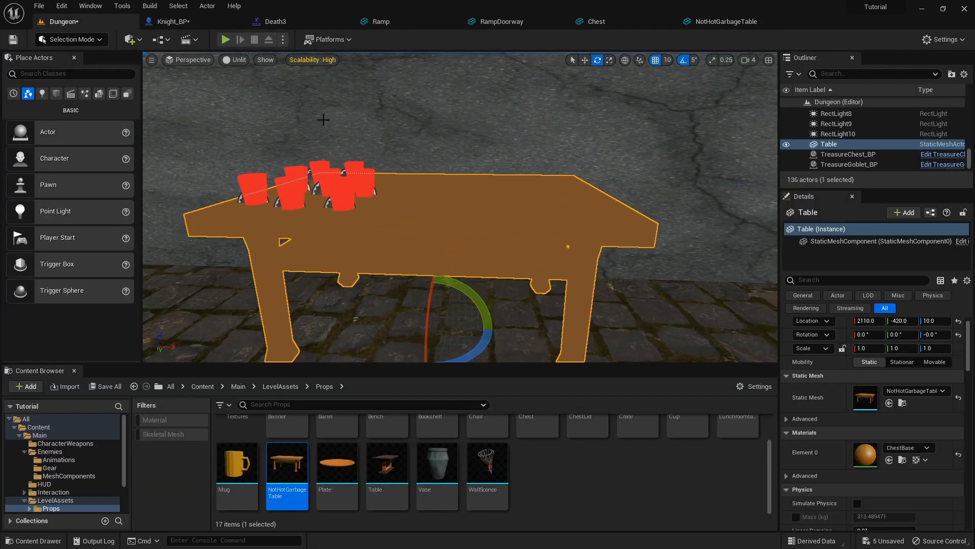
{"action": "left_click", "coordinate": [234, 60]}
{"action": "left_click", "coordinate": [263, 95]}
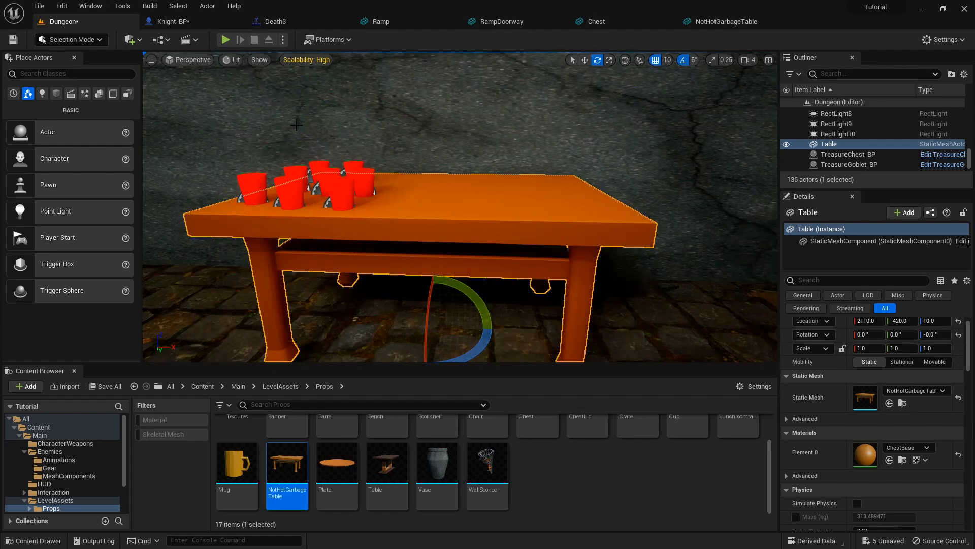
Select the Ramp actor in the level and look up the material used by the Vase mesh
{"action": "right_click_drag", "start_coordinate": [356, 162], "coordinate": [700, 135]}
{"action": "left_click", "coordinate": [483, 242]}
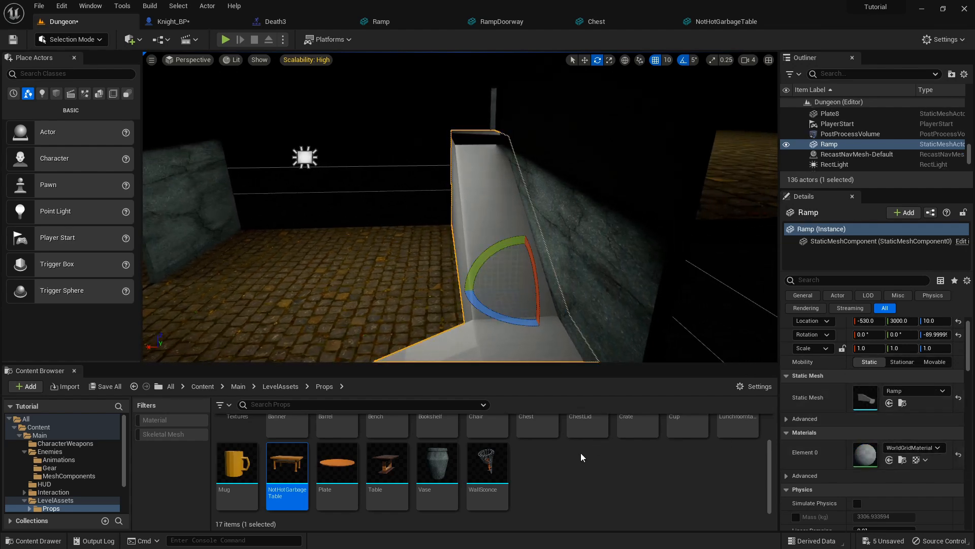
{"action": "left_click", "coordinate": [448, 471]}
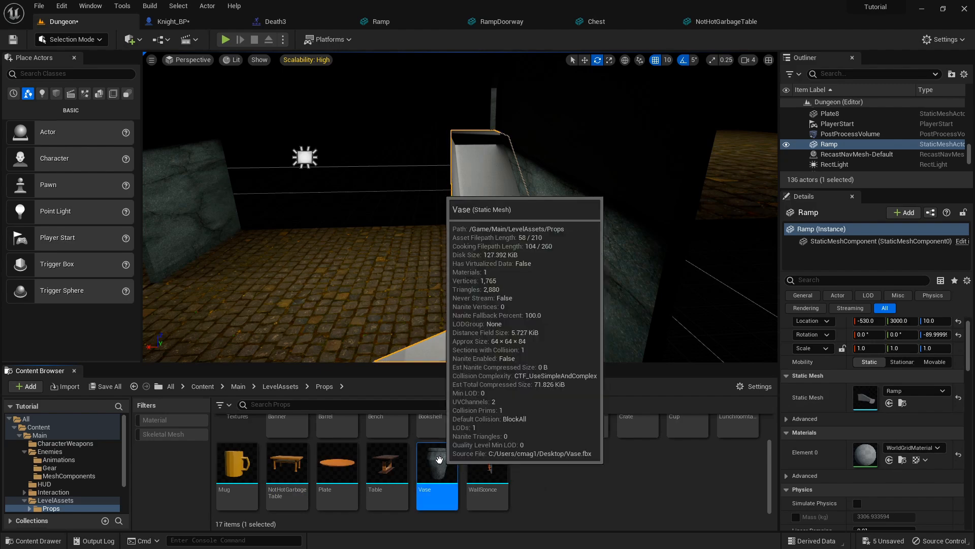
{"action": "double_click", "coordinate": [447, 473]}
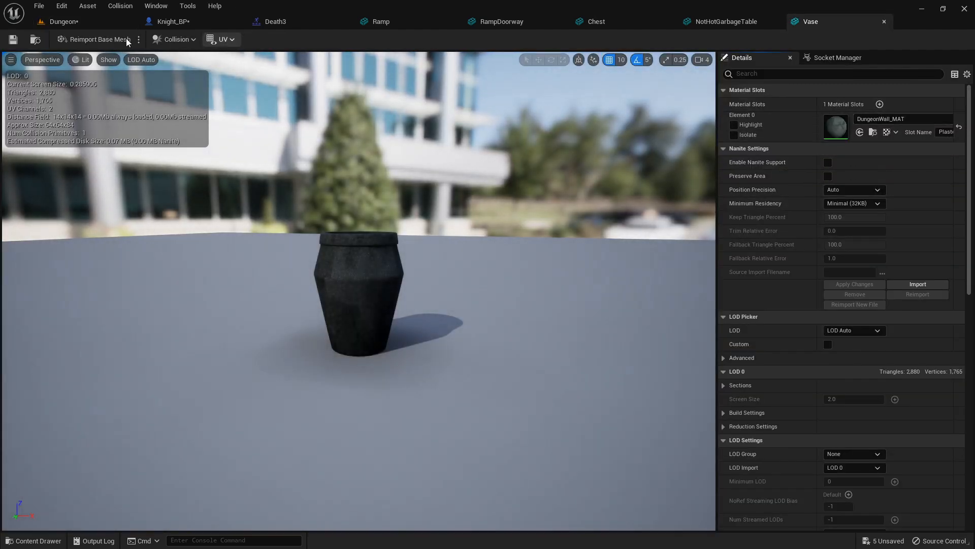
{"action": "left_click", "coordinate": [54, 22]}
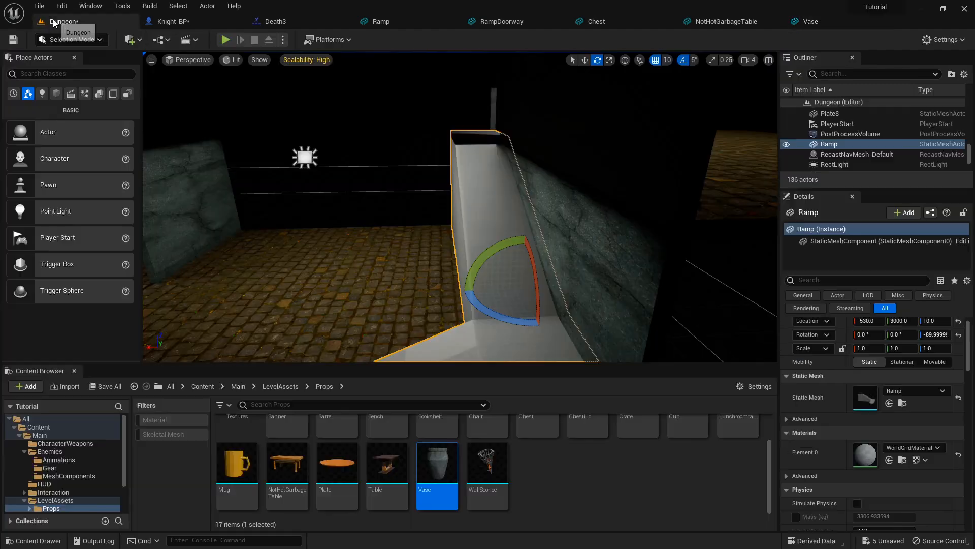
Assign the DungeonWall_MAT material from the LevelAssets folder to the Ramp actor's Element 0 slot
{"action": "left_click", "coordinate": [909, 447]}
{"action": "type", "text": "dung"}
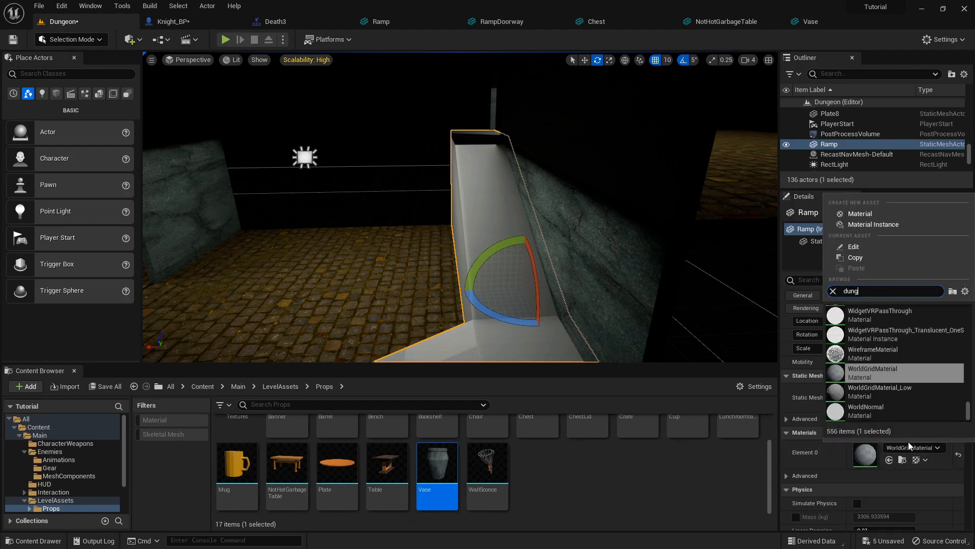
{"action": "type", "text": "eon"}
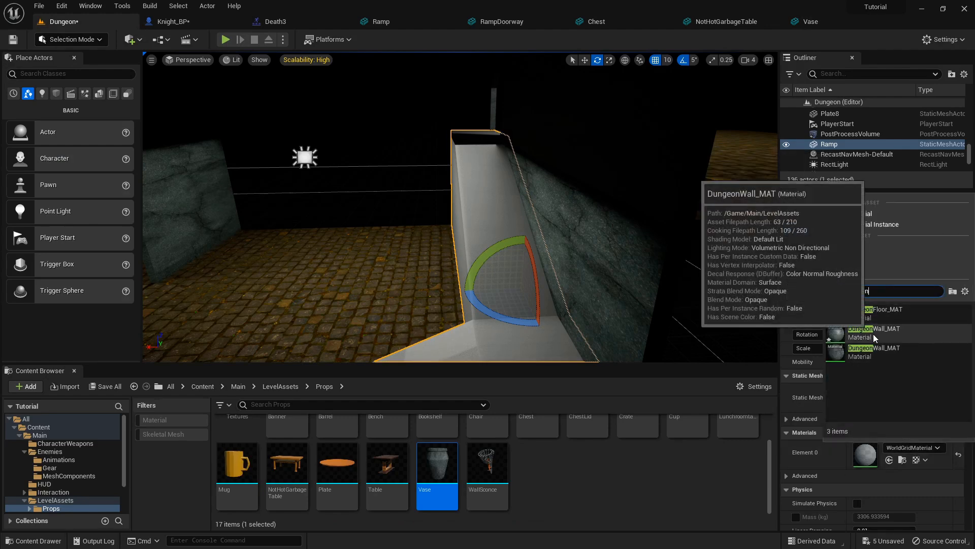
{"action": "left_click", "coordinate": [875, 338]}
{"action": "right_click_drag", "start_coordinate": [566, 242], "coordinate": [563, 242]}
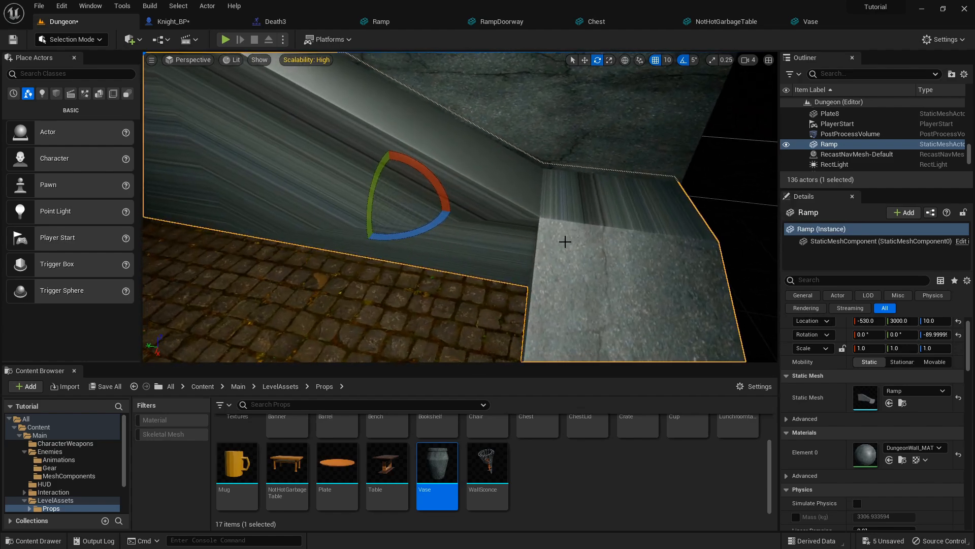
{"action": "left_click", "coordinate": [922, 450]}
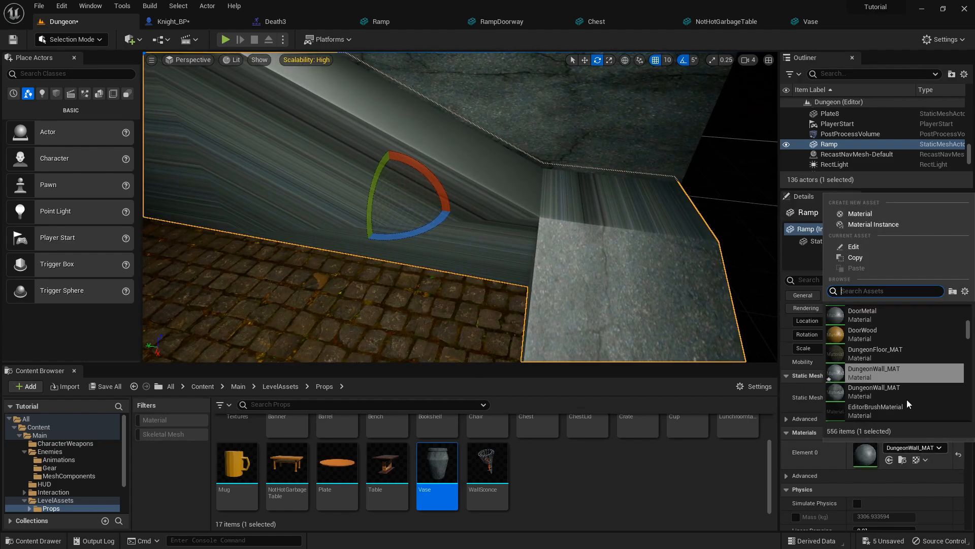
{"action": "left_click", "coordinate": [532, 494]}
{"action": "right_click", "coordinate": [553, 471]}
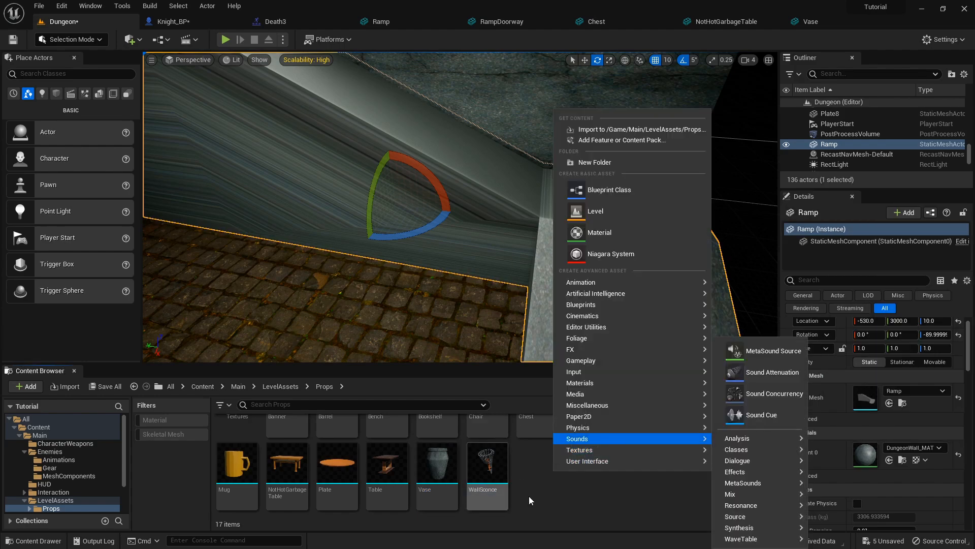
{"action": "left_click", "coordinate": [624, 240]}
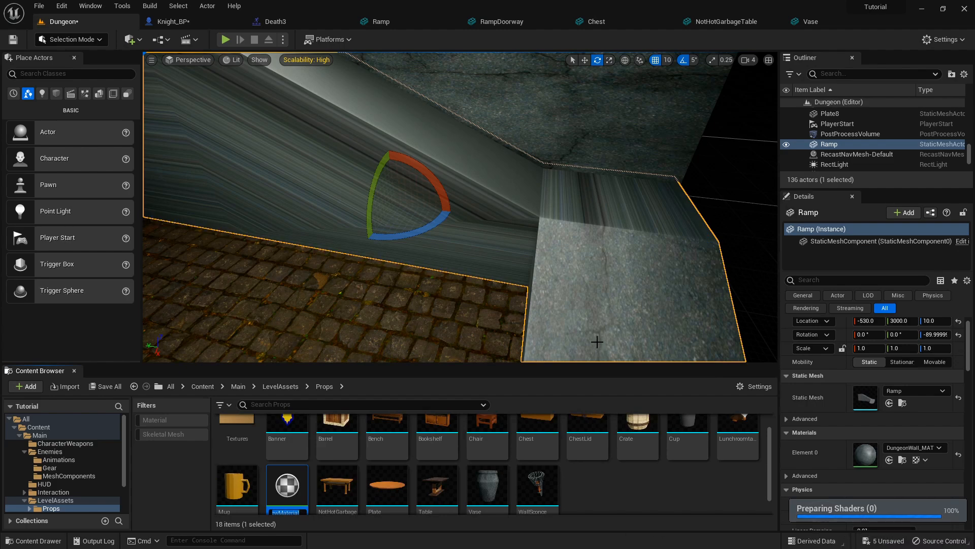
{"action": "left_click", "coordinate": [653, 493]}
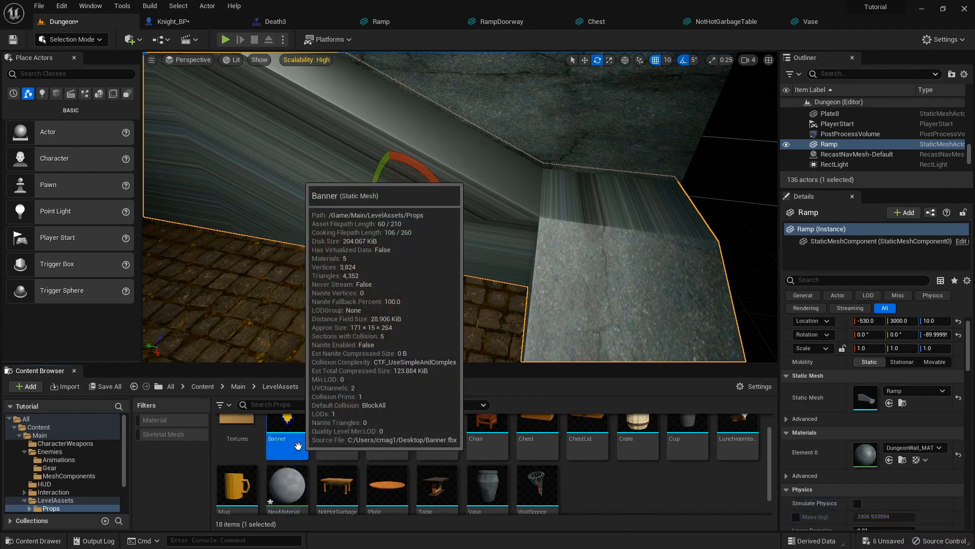
{"action": "key", "text": "Delete"}
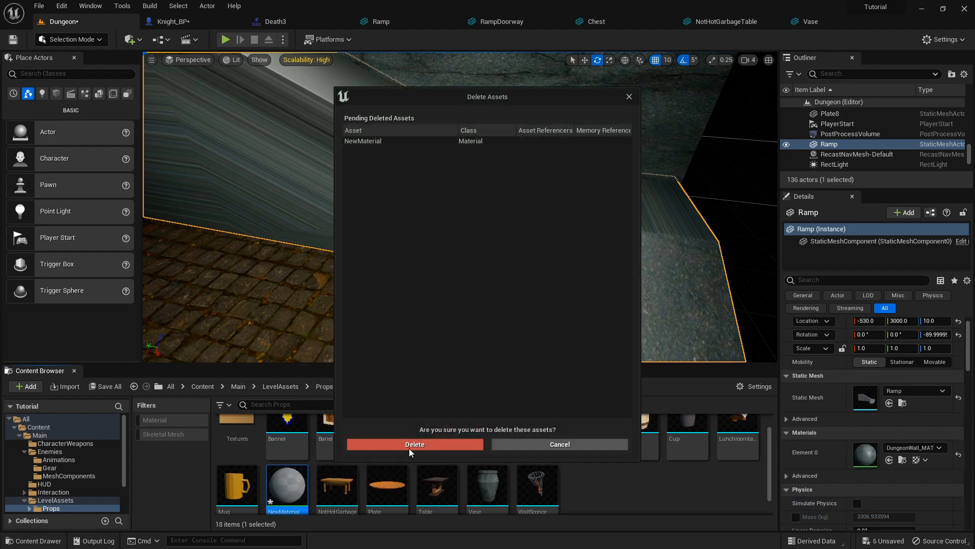
{"action": "left_click", "coordinate": [411, 446]}
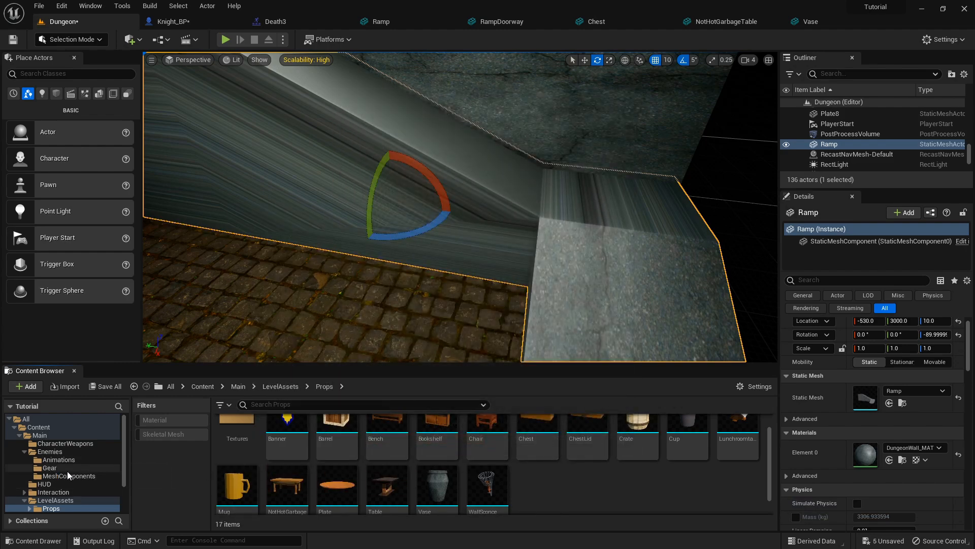
Create a material named DungeonRampMat in the Textures folder inside Props and open it for editing
{"action": "scroll", "coordinate": [66, 473], "scroll_direction": "down", "scroll_amount": 2}
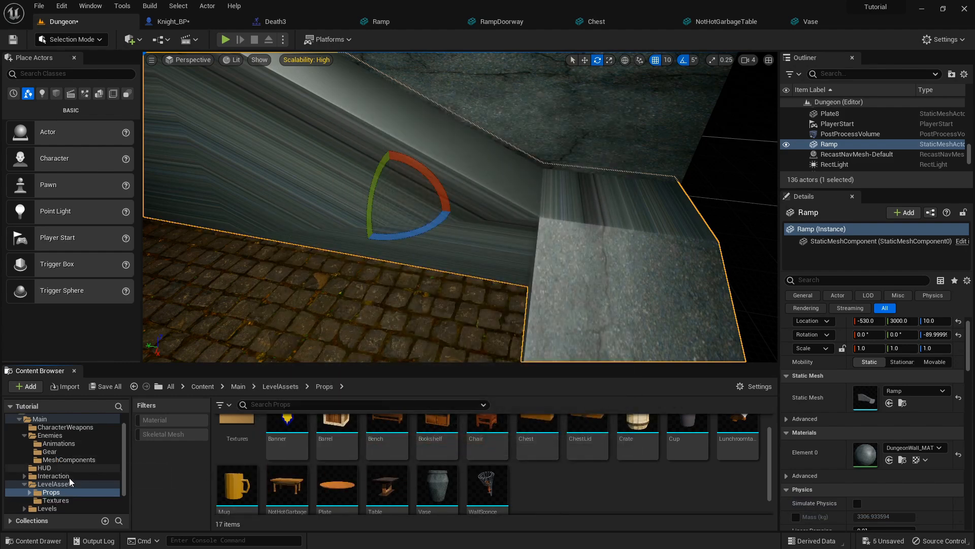
{"action": "double_click", "coordinate": [258, 427]}
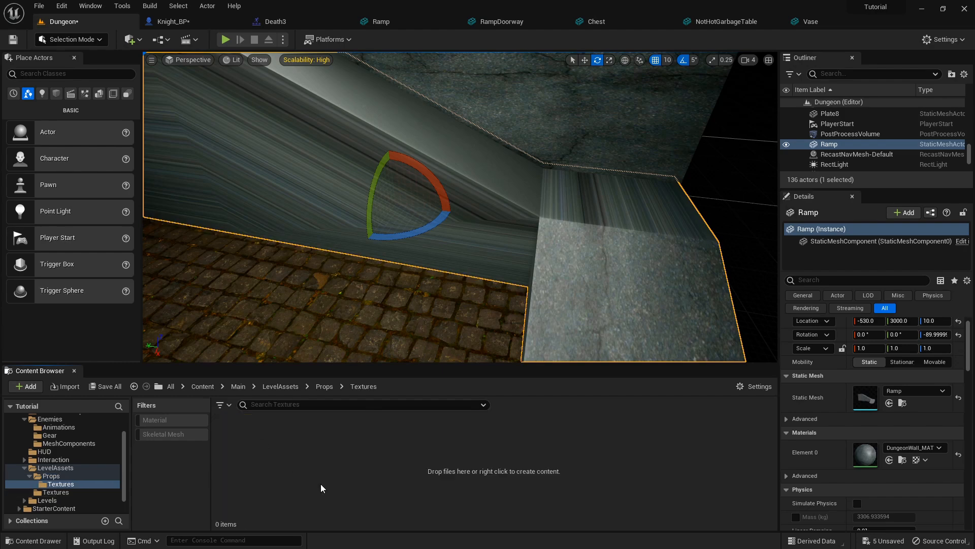
{"action": "right_click", "coordinate": [288, 447]}
{"action": "left_click", "coordinate": [360, 209]}
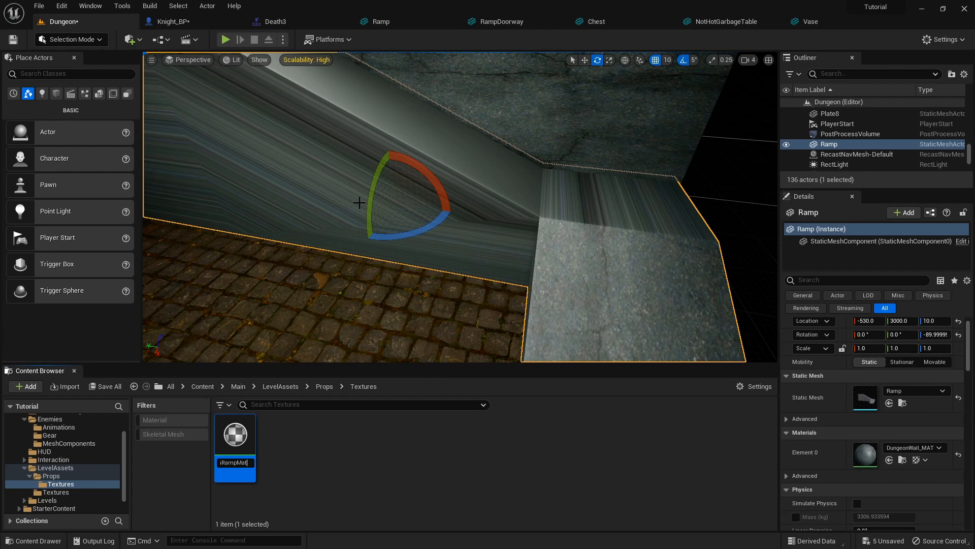
{"action": "key", "text": "Return"}
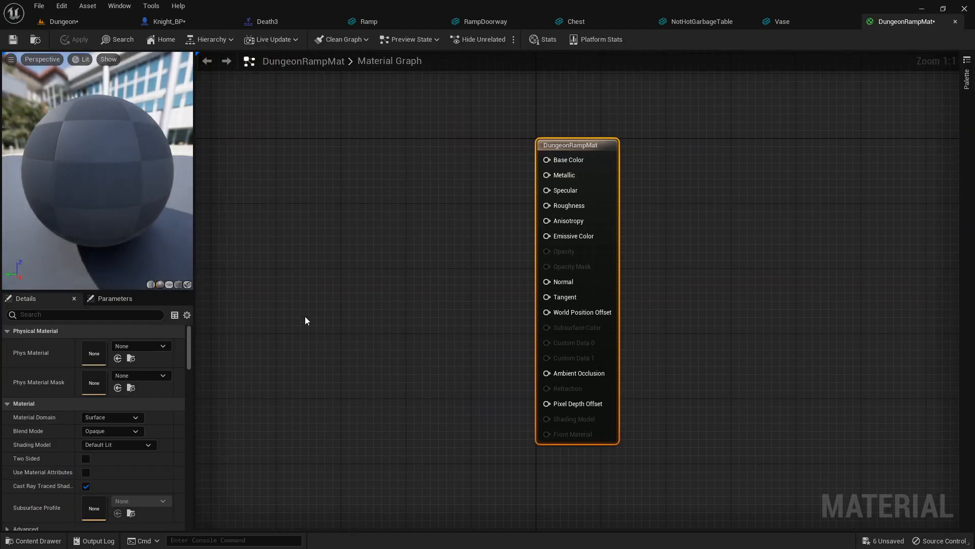
Add a Constant3Vector node with a grey value of 0.109375 per channel, connect it to Base Color and align it beside that input
{"action": "right_click_drag", "start_coordinate": [305, 315], "coordinate": [317, 331]}
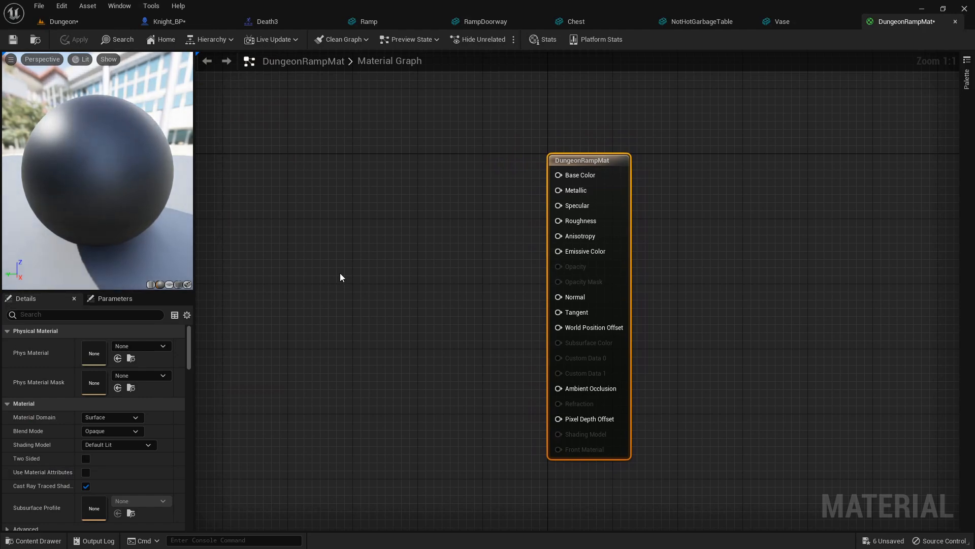
{"action": "left_click", "coordinate": [340, 273]}
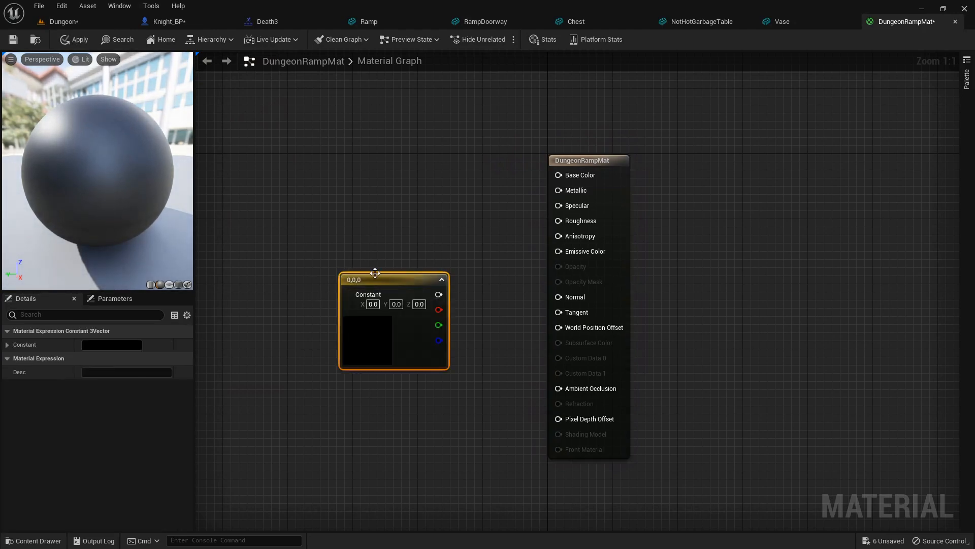
{"action": "double_click", "coordinate": [371, 345]}
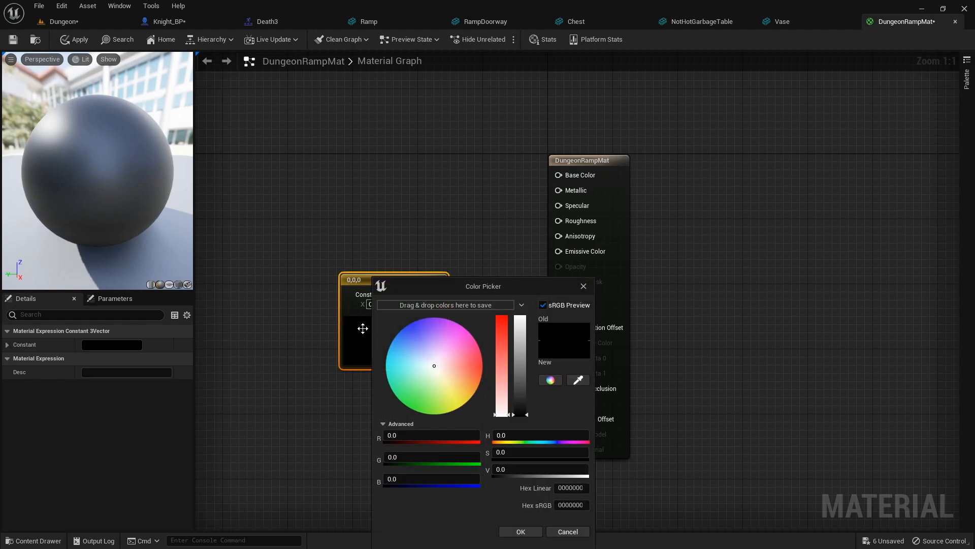
{"action": "left_click_drag", "start_coordinate": [523, 370], "coordinate": [521, 402]}
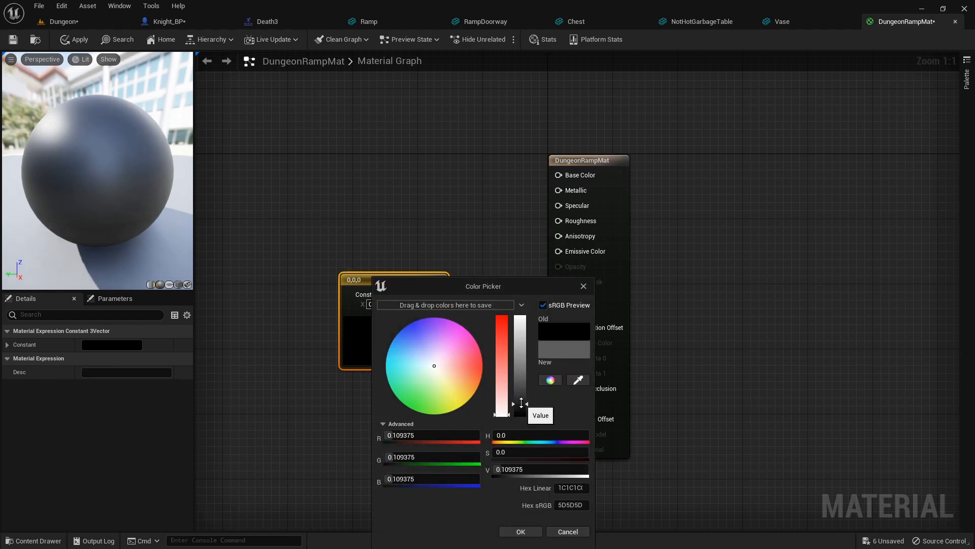
{"action": "left_click", "coordinate": [520, 531]}
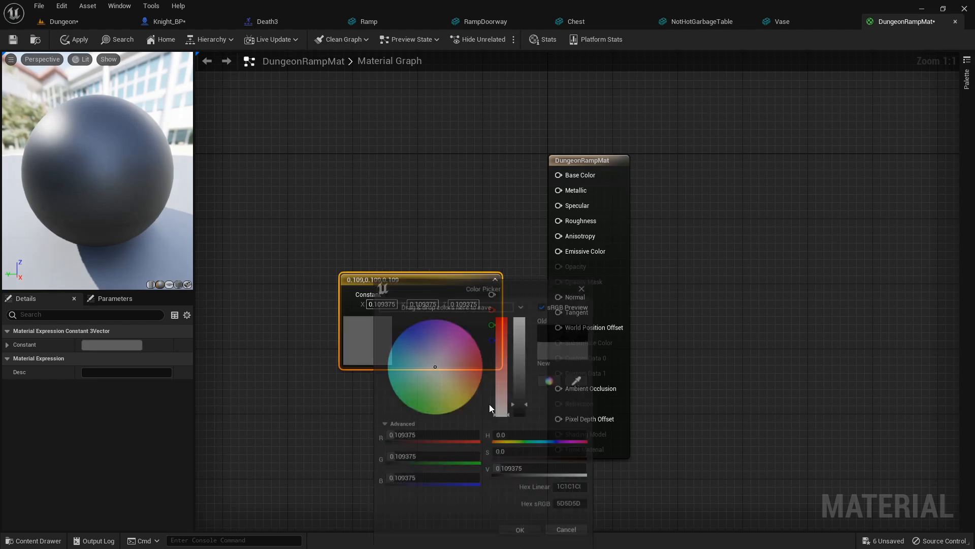
{"action": "left_click_drag", "start_coordinate": [492, 295], "coordinate": [568, 176]}
{"action": "left_click_drag", "start_coordinate": [428, 278], "coordinate": [344, 160]}
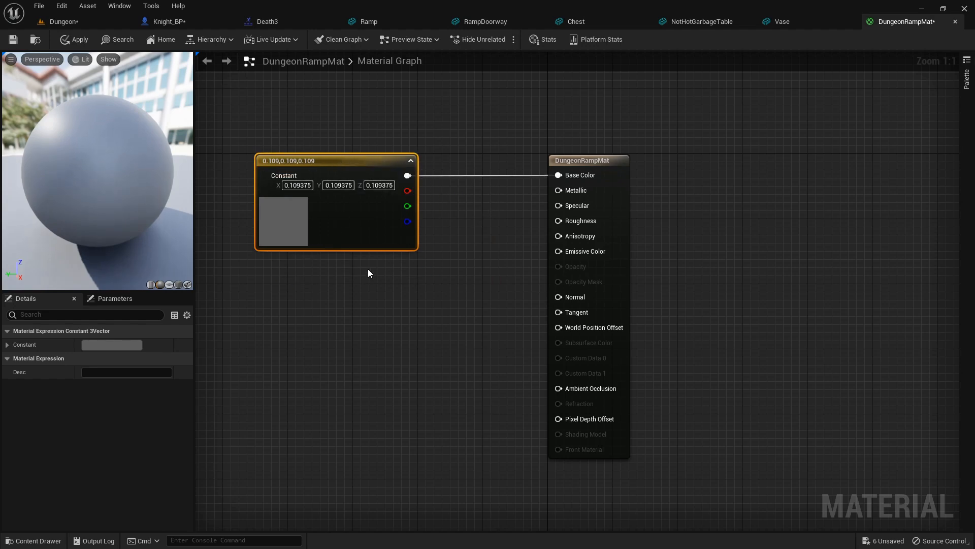
Add a Constant node with a value of 1 to DungeonRampMat and connect it to the Roughness input
{"action": "left_click", "coordinate": [357, 300]}
{"action": "left_click_drag", "start_coordinate": [422, 326], "coordinate": [514, 262]}
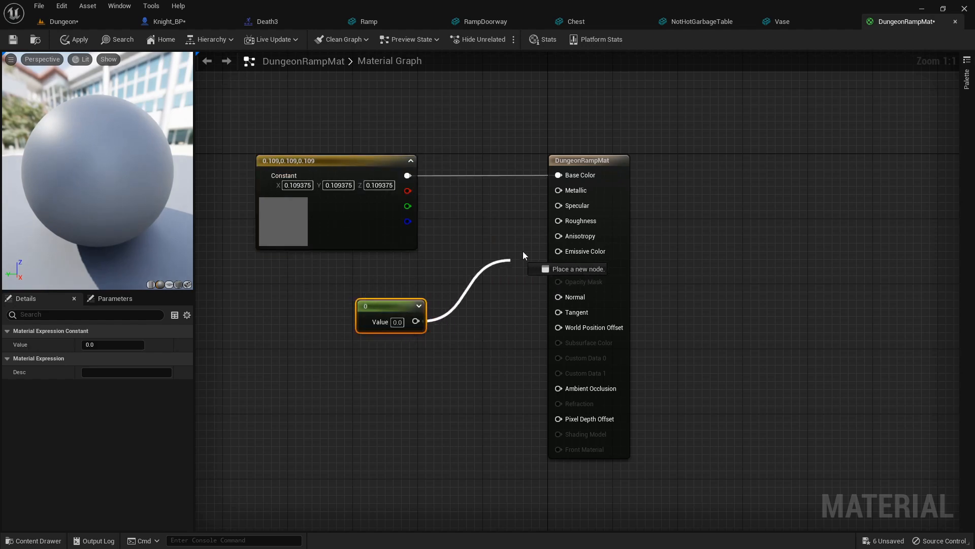
{"action": "left_click_drag", "start_coordinate": [567, 214], "coordinate": [564, 219]}
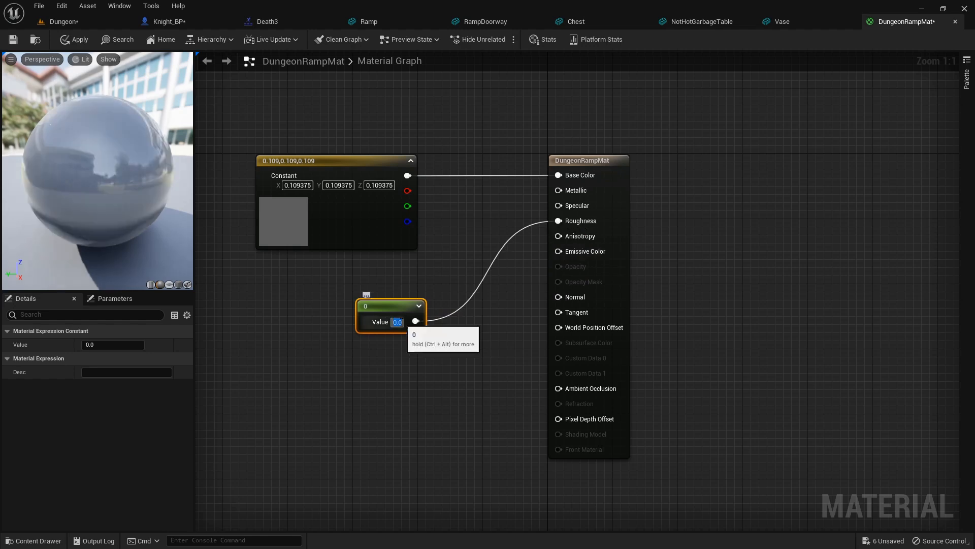
{"action": "type", "text": "1"}
{"action": "key", "text": "Return"}
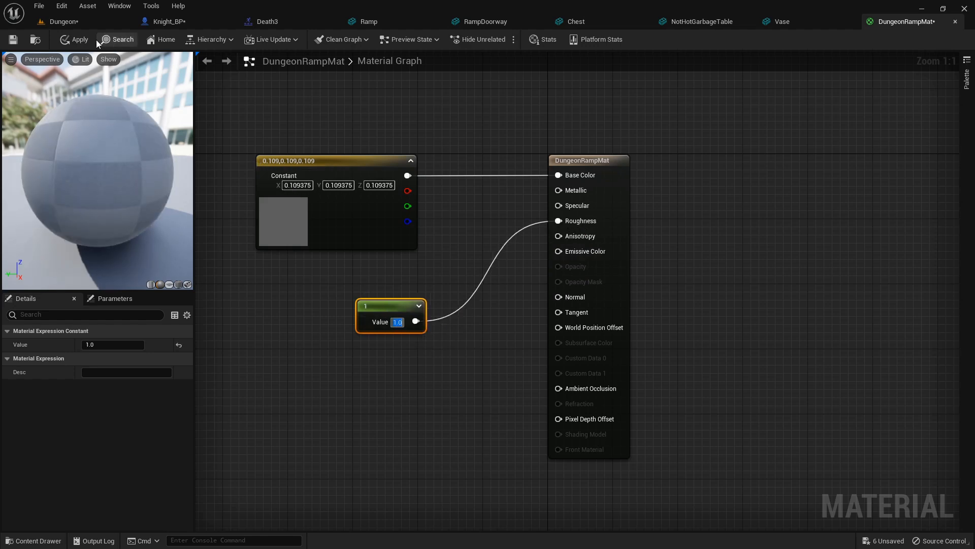
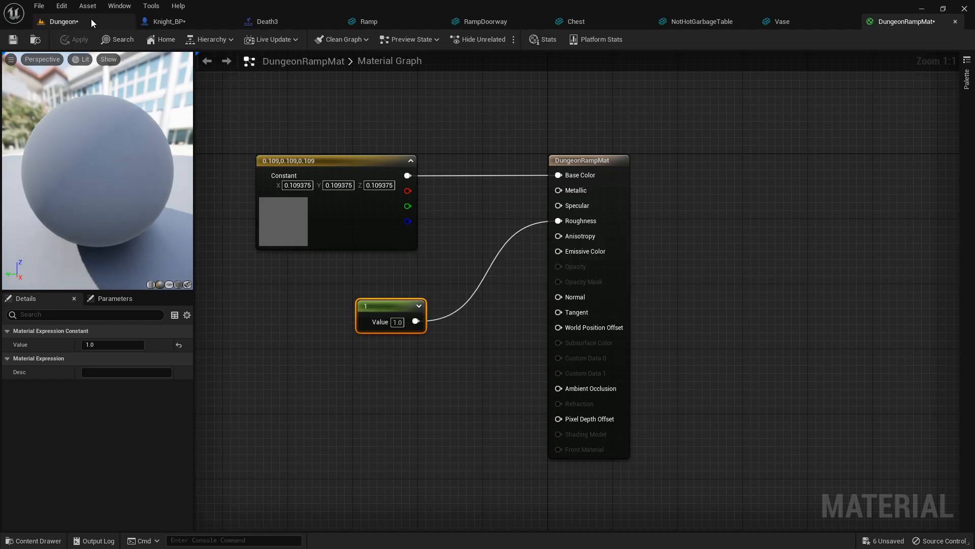
Return to the Dungeon level and assign DungeonRampMat to the Ramp actor's Element 0 material slot
{"action": "left_click", "coordinate": [90, 19]}
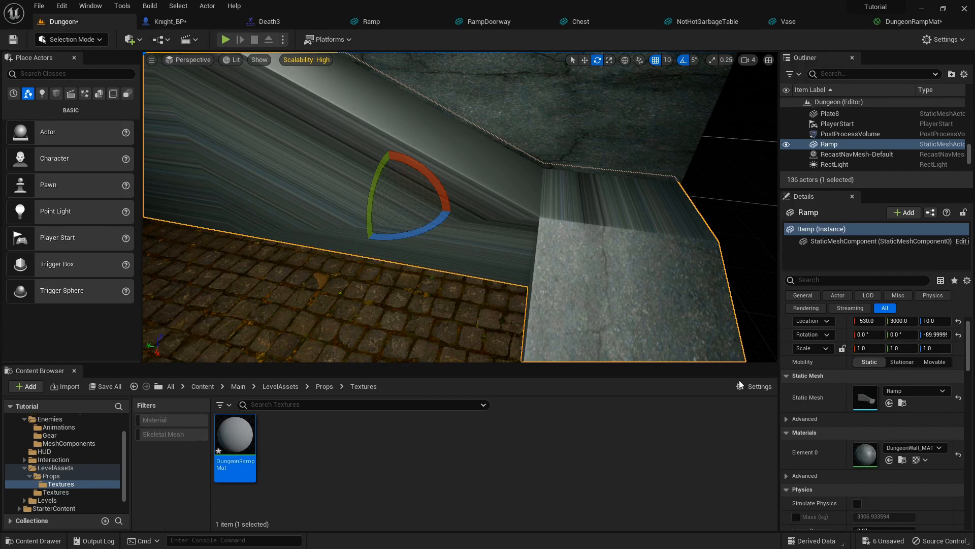
{"action": "left_click", "coordinate": [890, 460]}
{"action": "right_click_drag", "start_coordinate": [638, 308], "coordinate": [606, 278]}
Reopen DungeonRampMat, set the base colour constant's V value to 0.05 and apply the material changes
{"action": "double_click", "coordinate": [229, 429]}
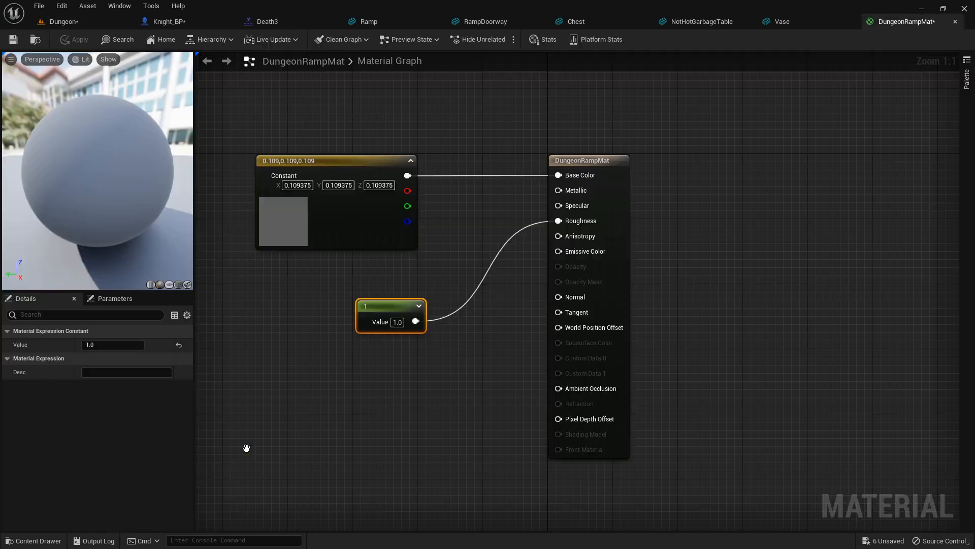
{"action": "double_click", "coordinate": [283, 226]}
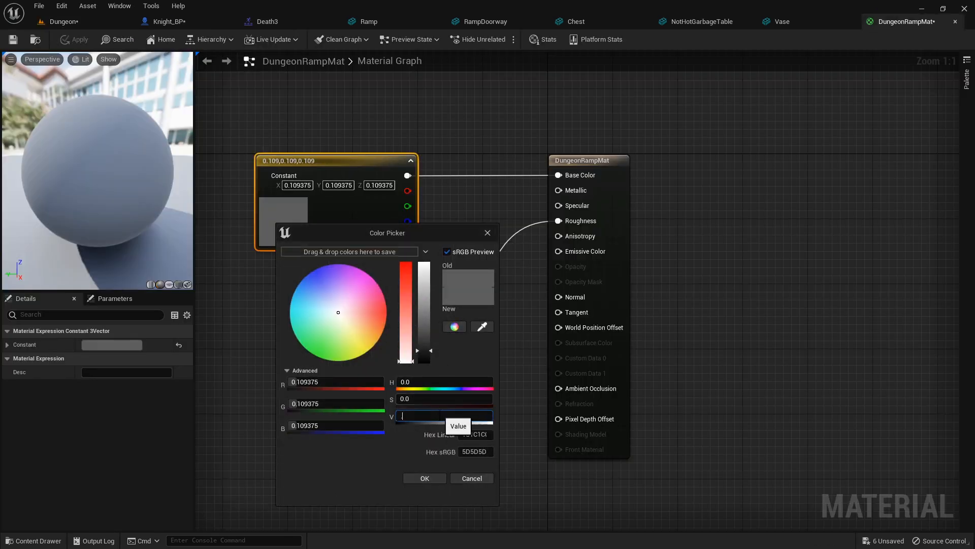
{"action": "type", "text": "0.05"}
{"action": "key", "text": "Return"}
{"action": "left_click", "coordinate": [424, 478]}
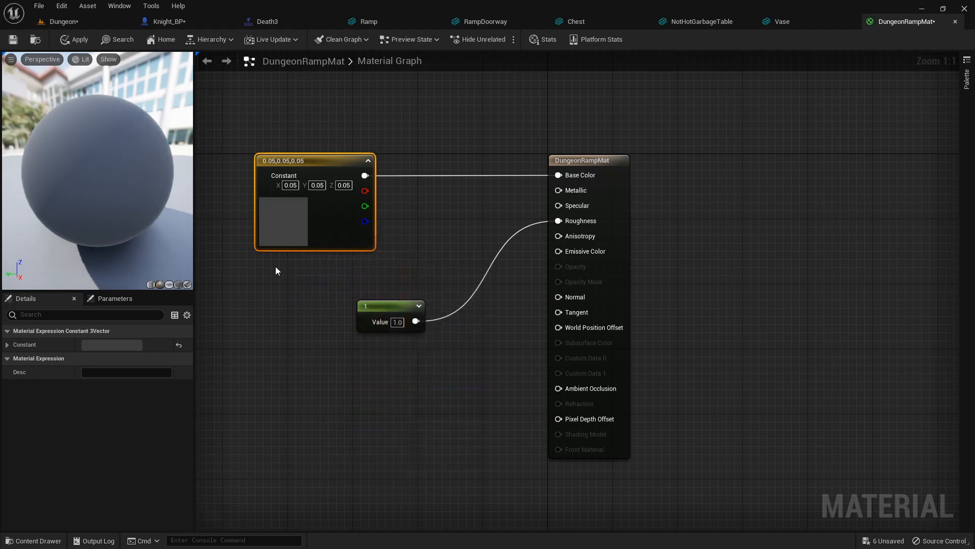
{"action": "left_click", "coordinate": [80, 40]}
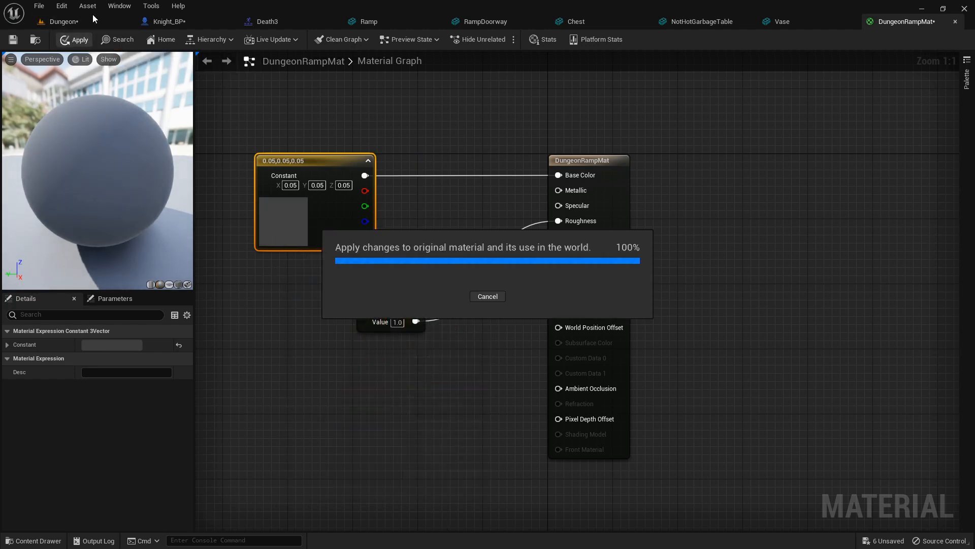
Go back to the Dungeon level and save all modified assets
{"action": "left_click", "coordinate": [95, 23]}
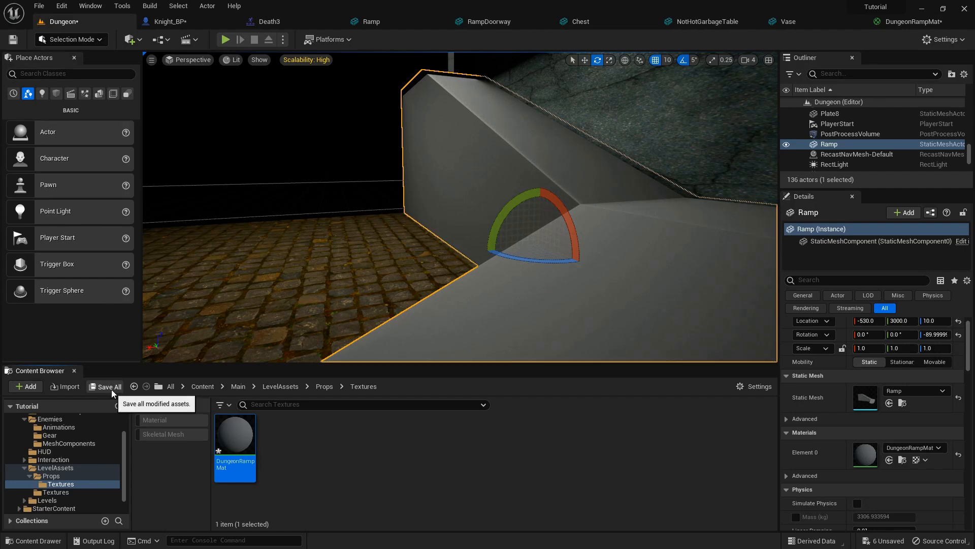
{"action": "left_click", "coordinate": [108, 387]}
{"action": "left_click", "coordinate": [561, 395]}
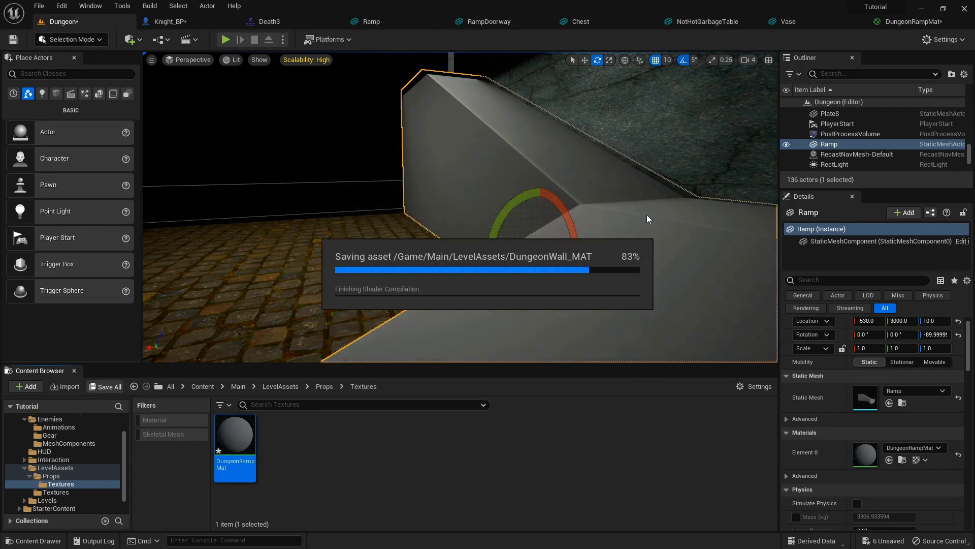
Set the position grid snap to 50 and duplicate DungeonFloor5 along X to X 3000 beyond the arched doorway
{"action": "right_click_drag", "start_coordinate": [647, 214], "coordinate": [420, 226]}
{"action": "key", "text": "w"}
{"action": "key", "text": "w"}
{"action": "key", "text": "w"}
{"action": "key", "text": "w"}
{"action": "key", "text": "w"}
{"action": "left_click", "coordinate": [420, 227]}
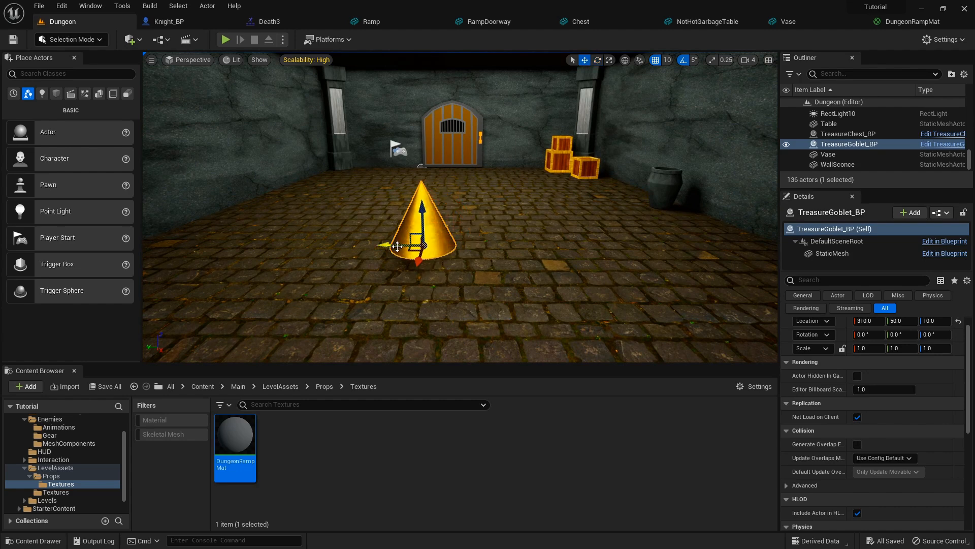
{"action": "key", "text": "w"}
{"action": "mouse_move", "coordinate": [476, 251]}
{"action": "right_mouse_down"}
{"action": "mouse_move", "coordinate": [655, 219]}
{"action": "mouse_move", "coordinate": [604, 211]}
{"action": "mouse_move", "coordinate": [353, 227]}
{"action": "mouse_move", "coordinate": [432, 254]}
{"action": "mouse_move", "coordinate": [477, 233]}
{"action": "right_mouse_up"}
{"action": "key", "text": "w"}
{"action": "left_click", "coordinate": [477, 234]}
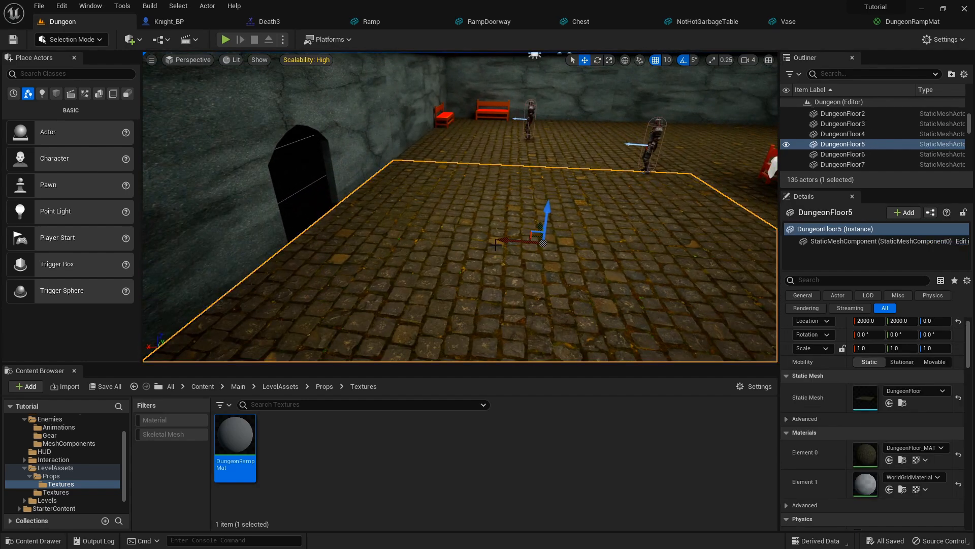
{"action": "left_click", "coordinate": [667, 60]}
{"action": "left_click", "coordinate": [686, 124]}
{"action": "left_click_drag", "start_coordinate": [518, 241], "coordinate": [447, 235], "text": "alt"}
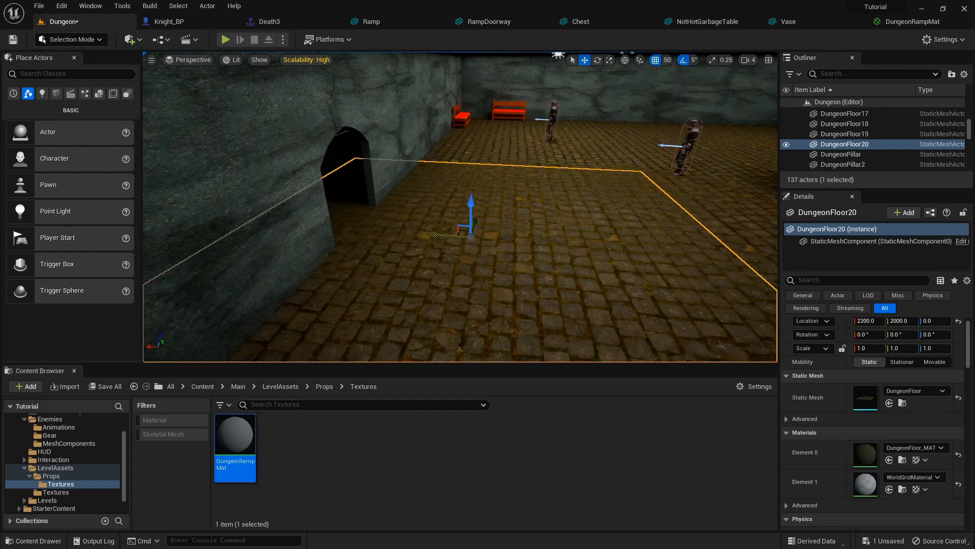
Switch the viewport to Unlit shading and duplicate DungeonFloor18 along Y to Y 4000
{"action": "left_click", "coordinate": [234, 60]}
{"action": "left_click", "coordinate": [246, 100]}
{"action": "mouse_move", "coordinate": [460, 207]}
{"action": "right_mouse_down"}
{"action": "mouse_move", "coordinate": [478, 214]}
{"action": "mouse_move", "coordinate": [467, 215]}
{"action": "right_mouse_up"}
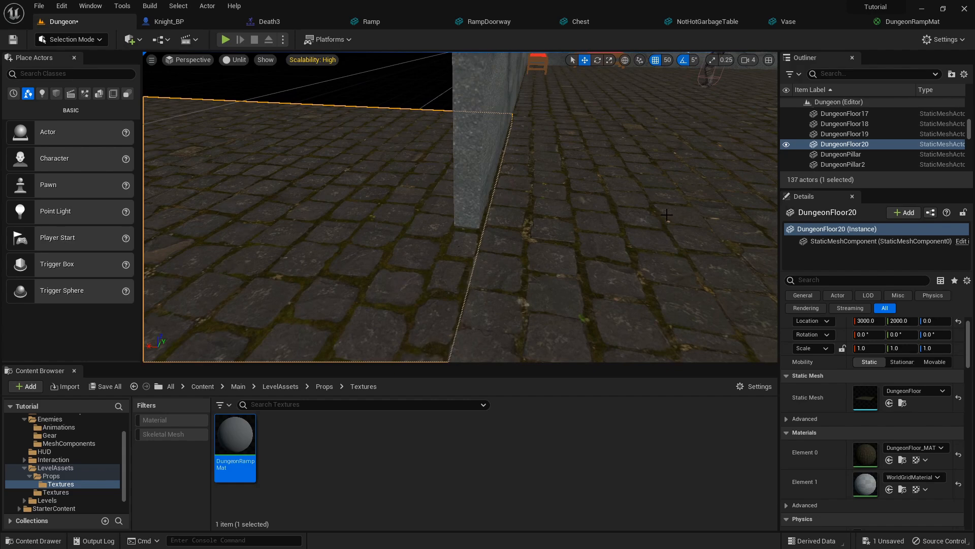
{"action": "right_click_drag", "start_coordinate": [668, 208], "coordinate": [472, 211]}
{"action": "left_click", "coordinate": [473, 210]}
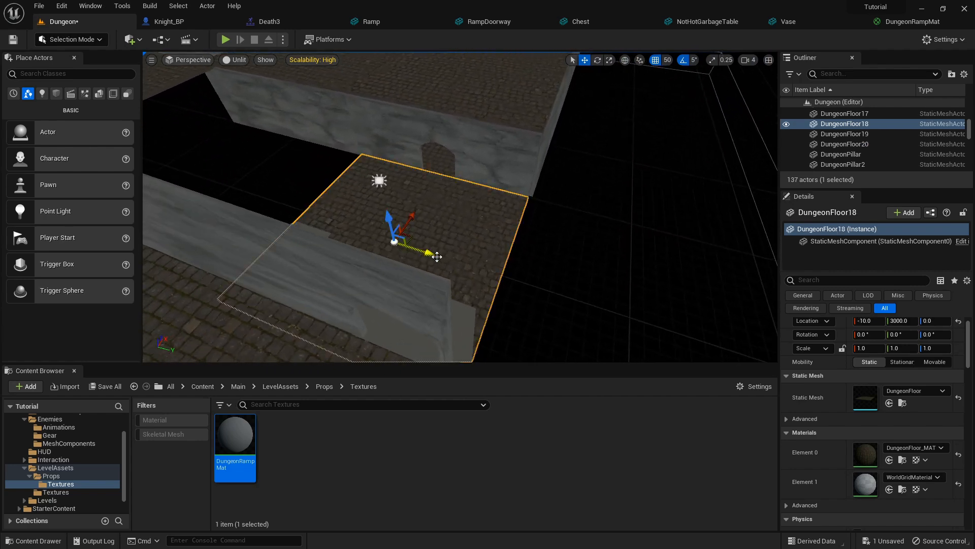
{"action": "left_click_drag", "start_coordinate": [431, 254], "coordinate": [667, 315], "text": "alt"}
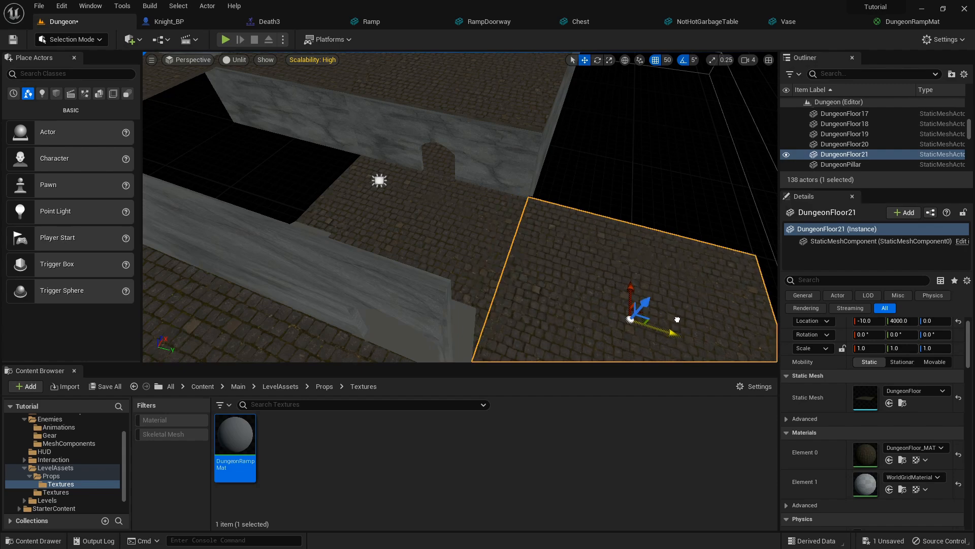
Extend the new floor row along X with duplicated tiles, placing the first copy at X 990, Y 4000
{"action": "right_click_drag", "start_coordinate": [629, 258], "coordinate": [618, 257]}
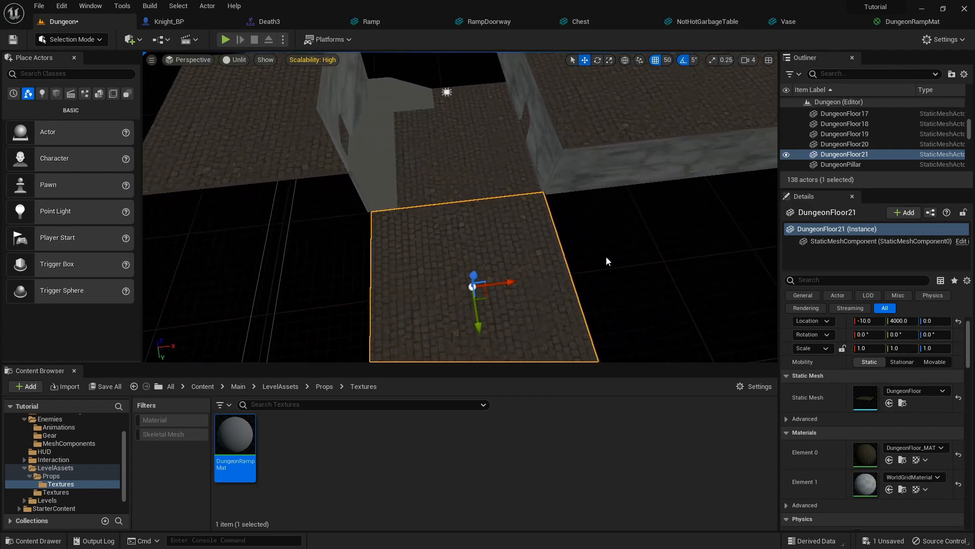
{"action": "left_click_drag", "start_coordinate": [506, 282], "coordinate": [712, 278], "text": "alt"}
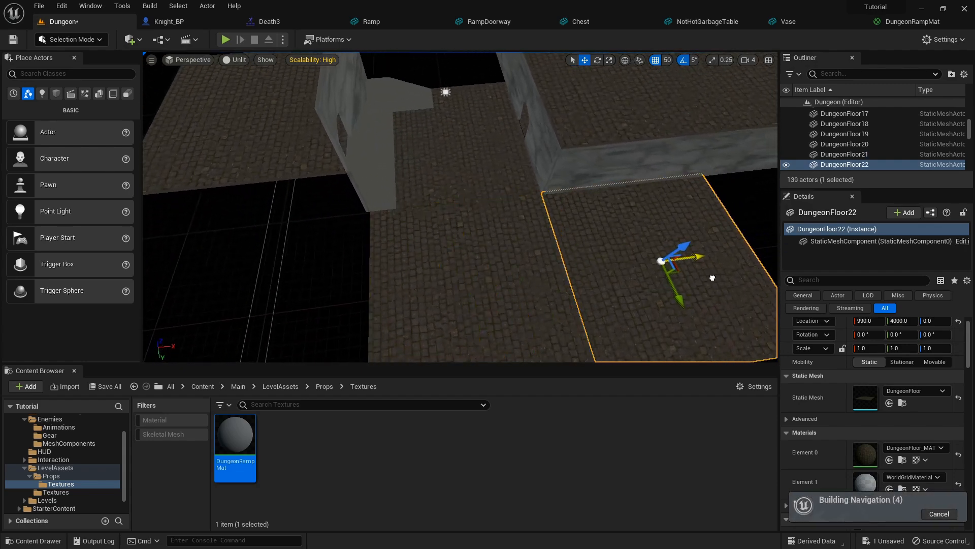
{"action": "scroll", "coordinate": [576, 266], "scroll_direction": "down", "scroll_amount": 6}
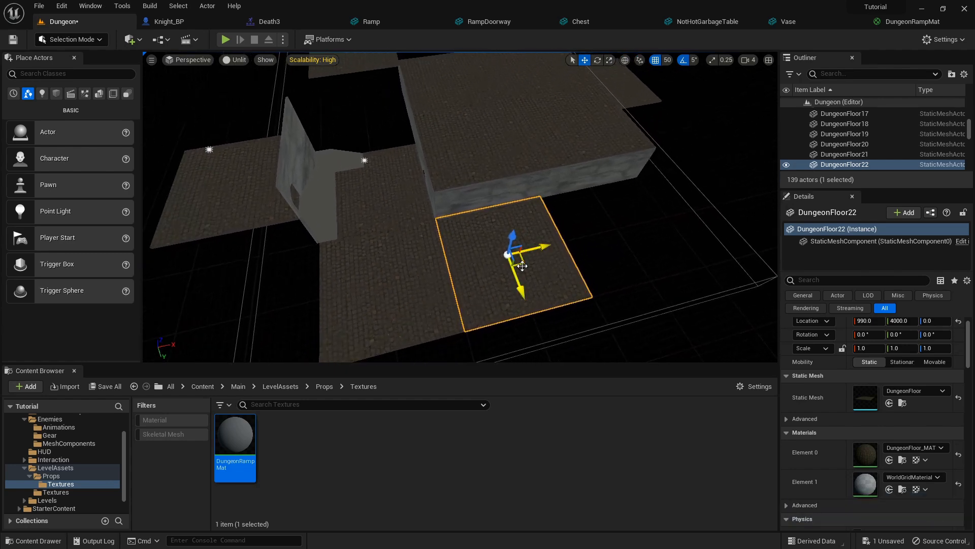
{"action": "left_click_drag", "start_coordinate": [552, 247], "coordinate": [676, 331], "text": "alt"}
Enclose the new floor row with DungeonWall copies along Y 4500 and end walls rotated -90° at X -500 and X 2500
{"action": "left_click", "coordinate": [596, 171]}
{"action": "left_click_drag", "start_coordinate": [682, 273], "coordinate": [471, 332], "text": "alt"}
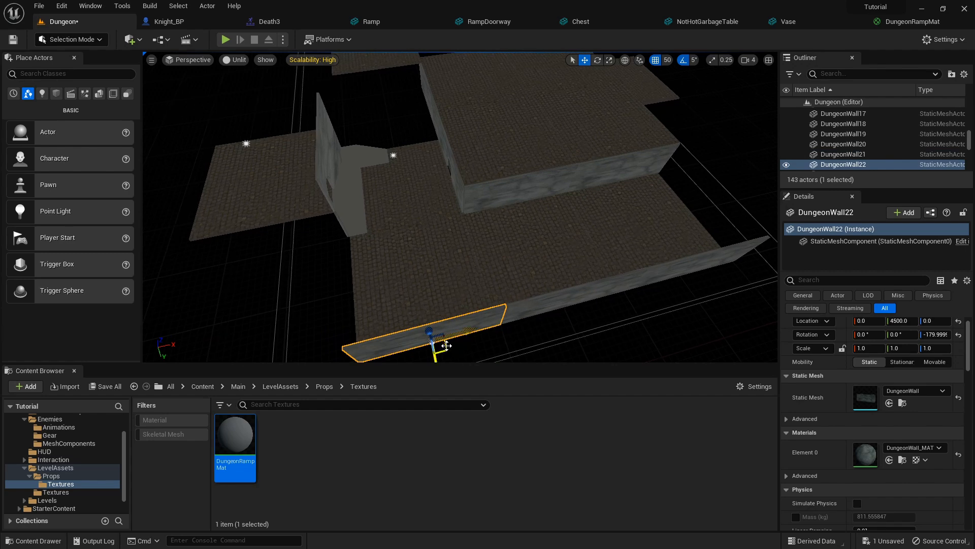
{"action": "left_click_drag", "start_coordinate": [447, 351], "coordinate": [399, 348], "text": "alt"}
{"action": "right_click_drag", "start_coordinate": [537, 240], "coordinate": [683, 263]}
{"action": "key", "text": "w"}
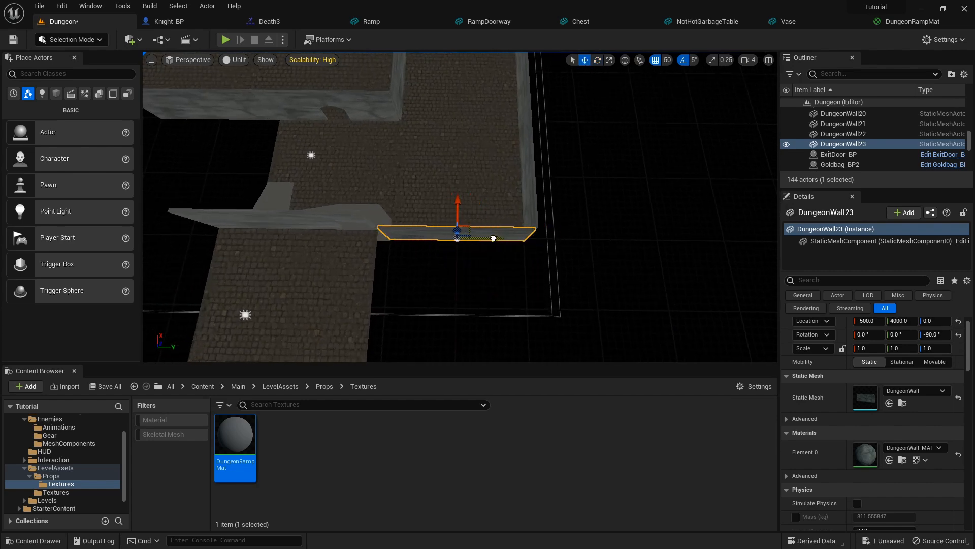
{"action": "right_click_drag", "start_coordinate": [572, 236], "coordinate": [487, 239]}
{"action": "left_click_drag", "start_coordinate": [440, 306], "coordinate": [492, 242], "text": "alt"}
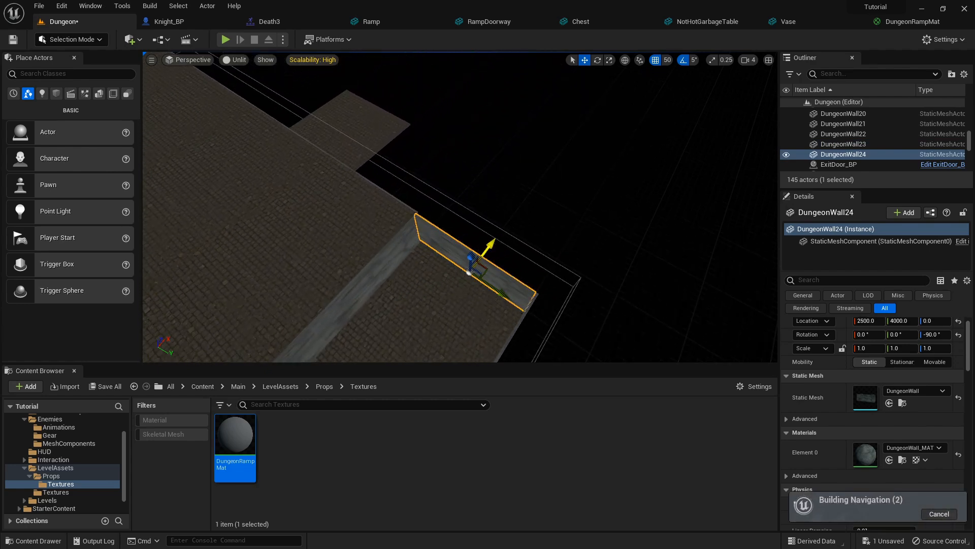
Duplicate the RampDoorway wall beside the ramp to the far side of the adjoining floor tile at X -1510
{"action": "right_click_drag", "start_coordinate": [448, 280], "coordinate": [340, 267]}
{"action": "key", "text": "w"}
{"action": "left_click", "coordinate": [440, 235]}
{"action": "left_click_drag", "start_coordinate": [489, 281], "coordinate": [340, 265], "text": "alt"}
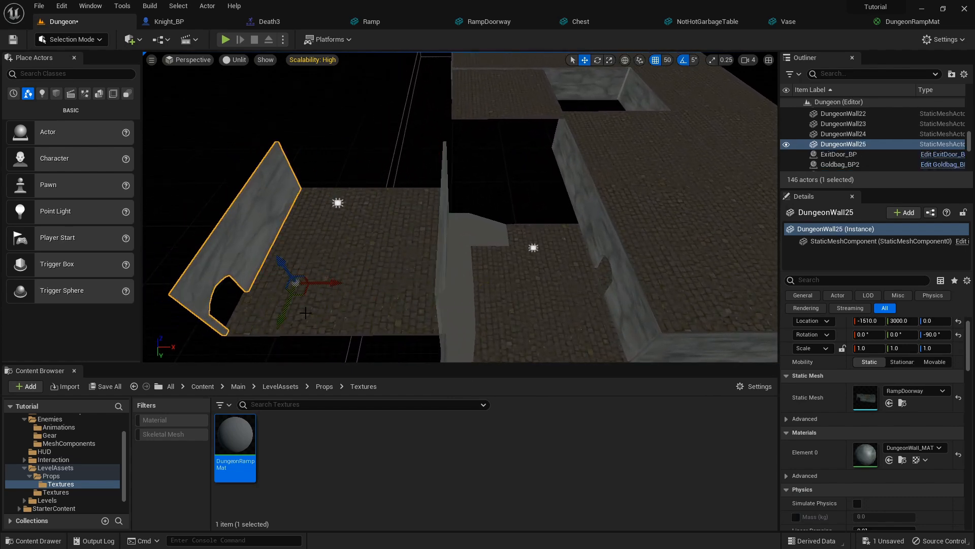
Replace the copied doorway wall with the DungeonWall mesh from LevelAssets and raise it to Z 400
{"action": "right_click", "coordinate": [265, 254]}
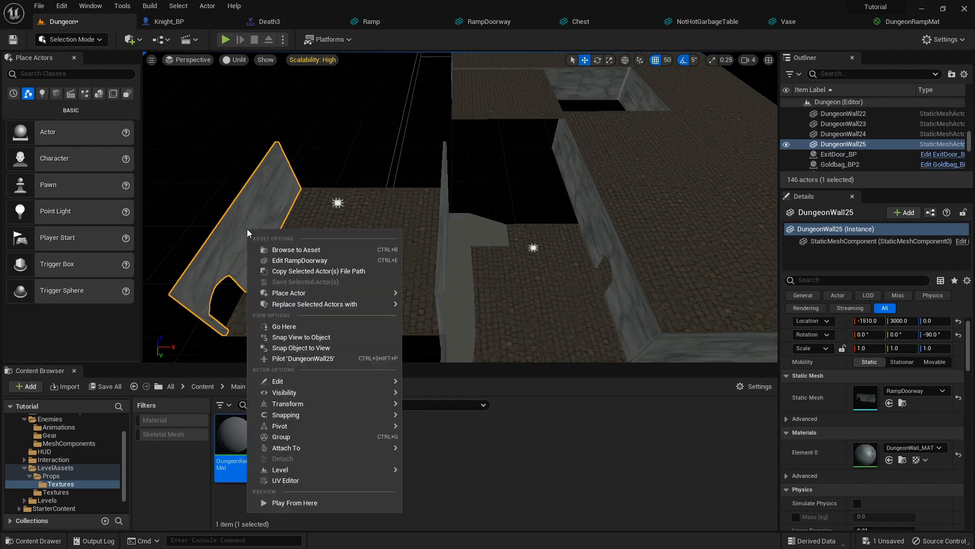
{"action": "left_click", "coordinate": [282, 252]}
{"action": "left_click", "coordinate": [559, 437]}
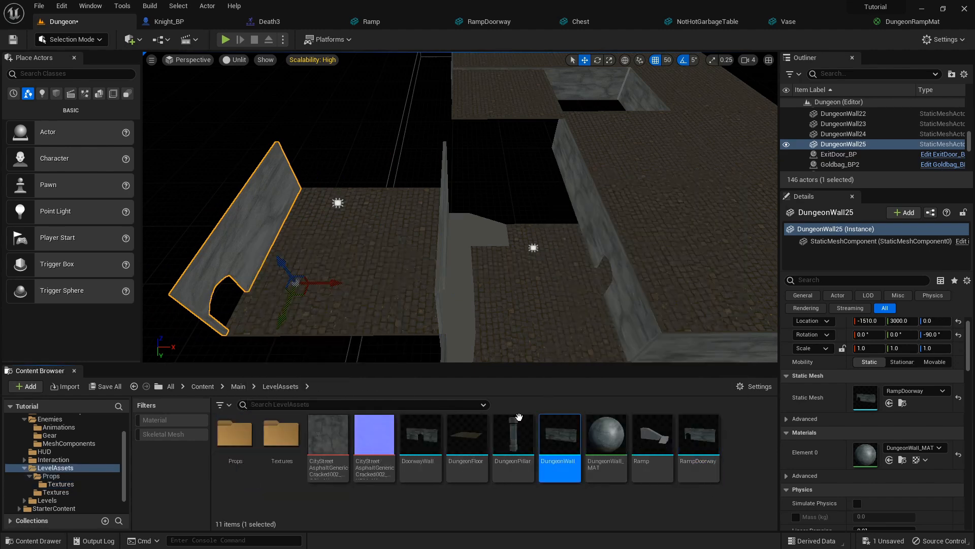
{"action": "right_click", "coordinate": [238, 214]}
{"action": "mouse_move", "coordinate": [322, 287]}
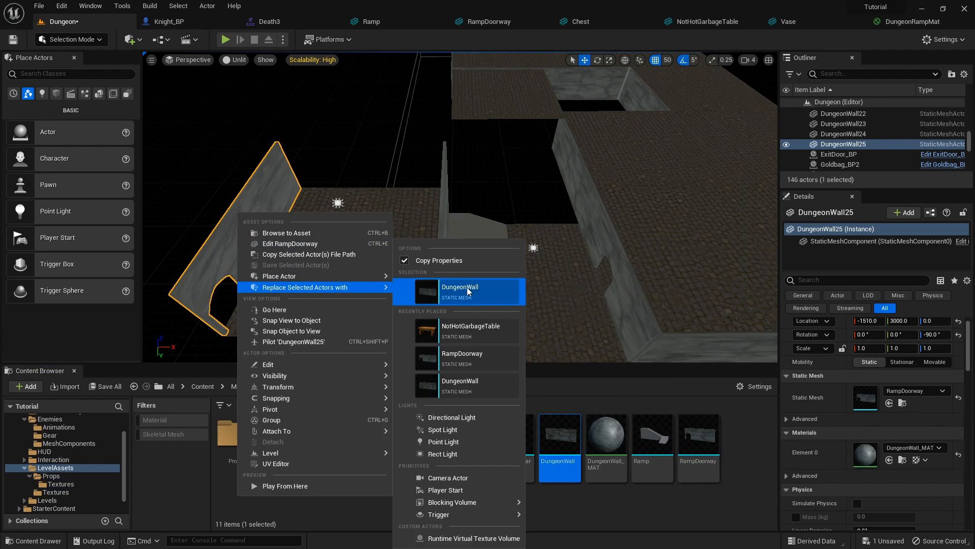
{"action": "left_click", "coordinate": [447, 287]}
{"action": "left_click_drag", "start_coordinate": [279, 265], "coordinate": [275, 218]}
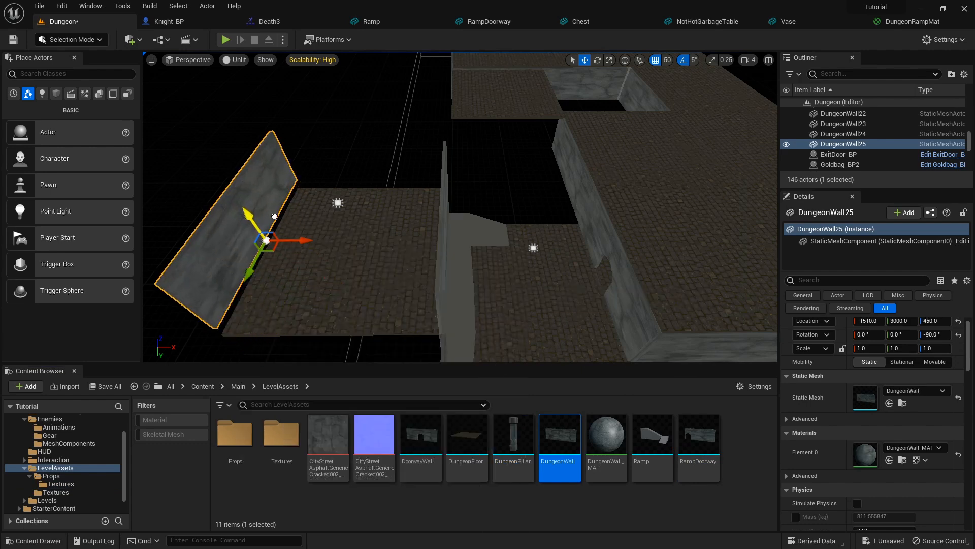
Add two side walls to the ramp room from DungeonWall25, rotated to 0° at X -1010, with Y 2550 and Y 3500
{"action": "left_click_drag", "start_coordinate": [274, 258], "coordinate": [341, 244], "text": "alt"}
{"action": "key", "text": "e"}
{"action": "left_click_drag", "start_coordinate": [395, 226], "coordinate": [379, 194]}
{"action": "key", "text": "w"}
{"action": "right_click_drag", "start_coordinate": [455, 197], "coordinate": [358, 204]}
{"action": "key", "text": "d"}
{"action": "left_click_drag", "start_coordinate": [484, 227], "coordinate": [426, 233], "text": "alt+shift"}
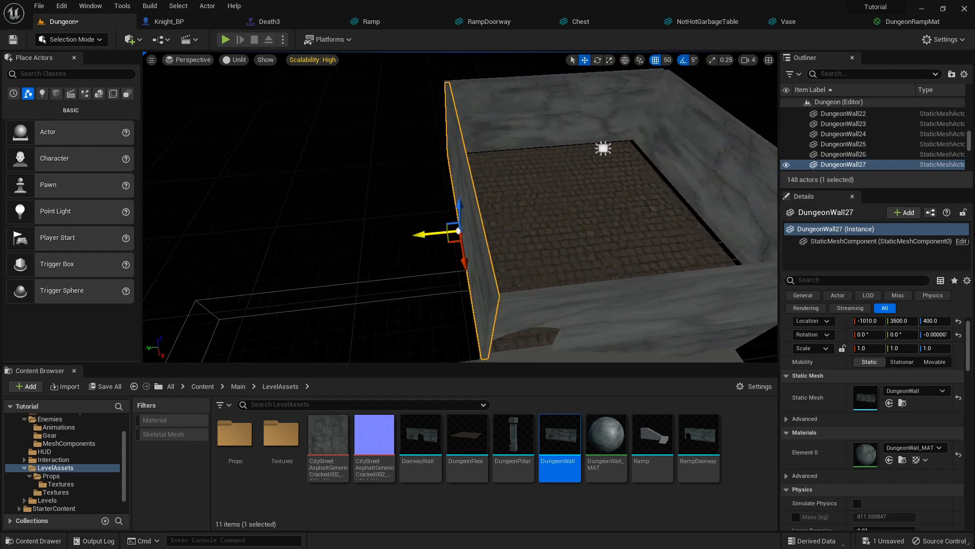
Rotate the DungeonWall26 side wall to -180° and move it to Y 2500 against the floor's edge
{"action": "left_click", "coordinate": [711, 193]}
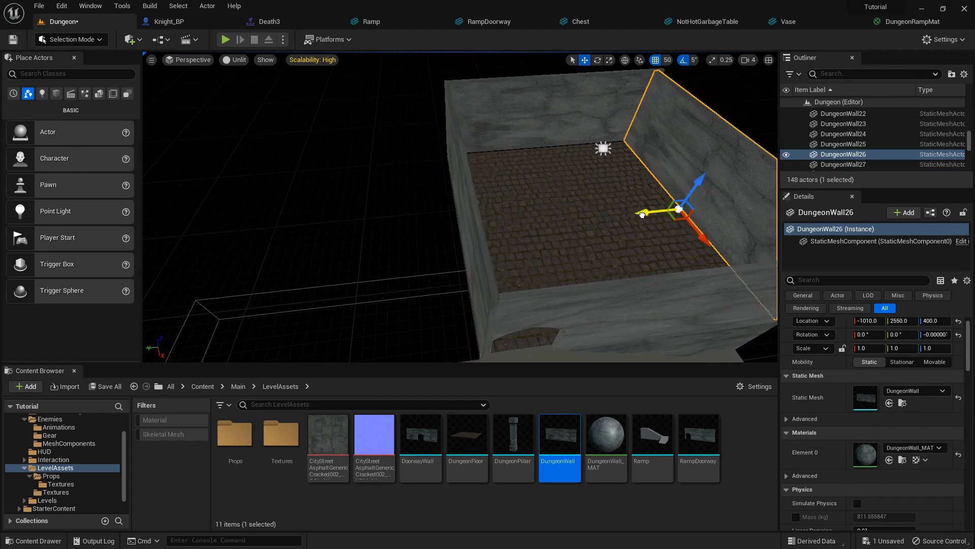
{"action": "key", "text": "e"}
{"action": "left_click_drag", "start_coordinate": [668, 246], "coordinate": [756, 268]}
{"action": "key", "text": "w"}
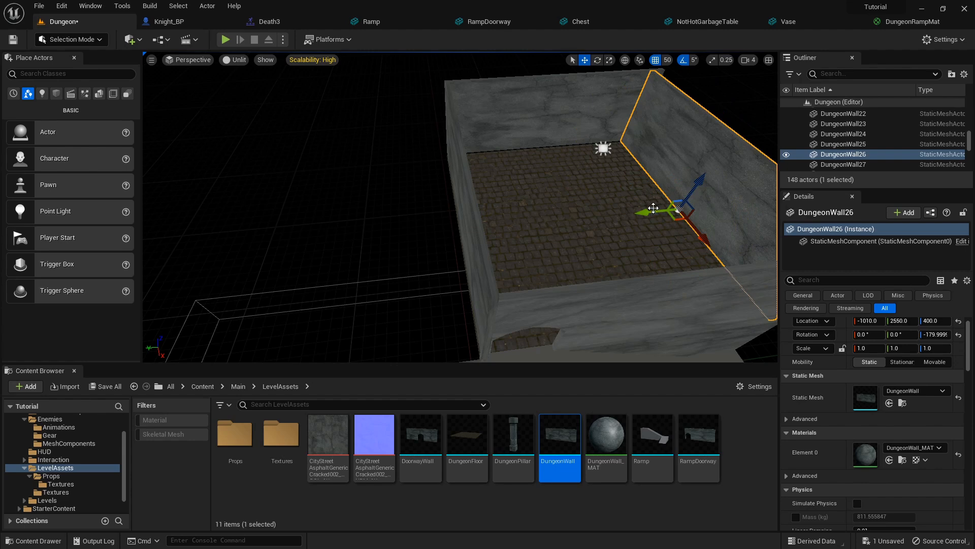
{"action": "left_click_drag", "start_coordinate": [656, 207], "coordinate": [659, 209]}
{"action": "key", "text": "d"}
{"action": "right_click_drag", "start_coordinate": [652, 208], "coordinate": [594, 207]}
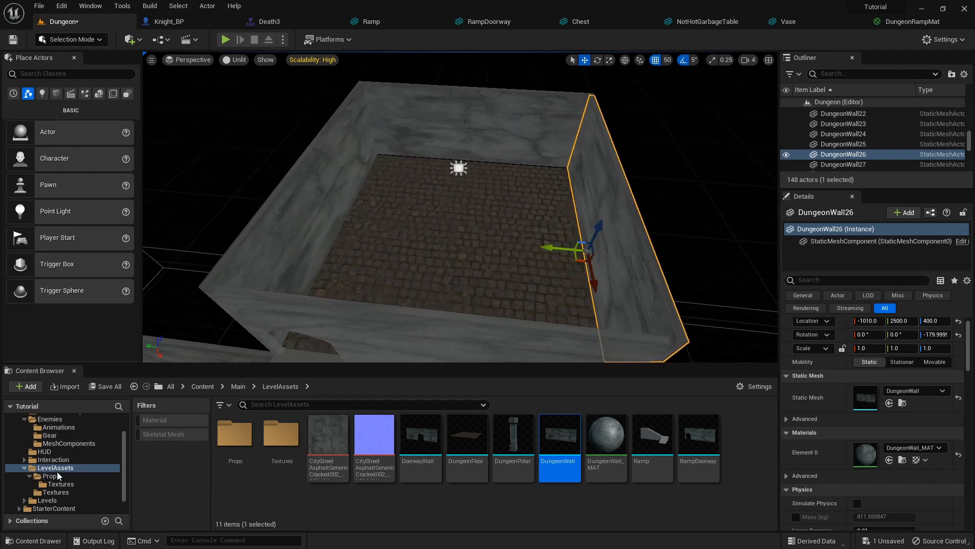
Open the Props folder inside LevelAssets
{"action": "scroll", "coordinate": [64, 488], "scroll_direction": "up", "scroll_amount": 3}
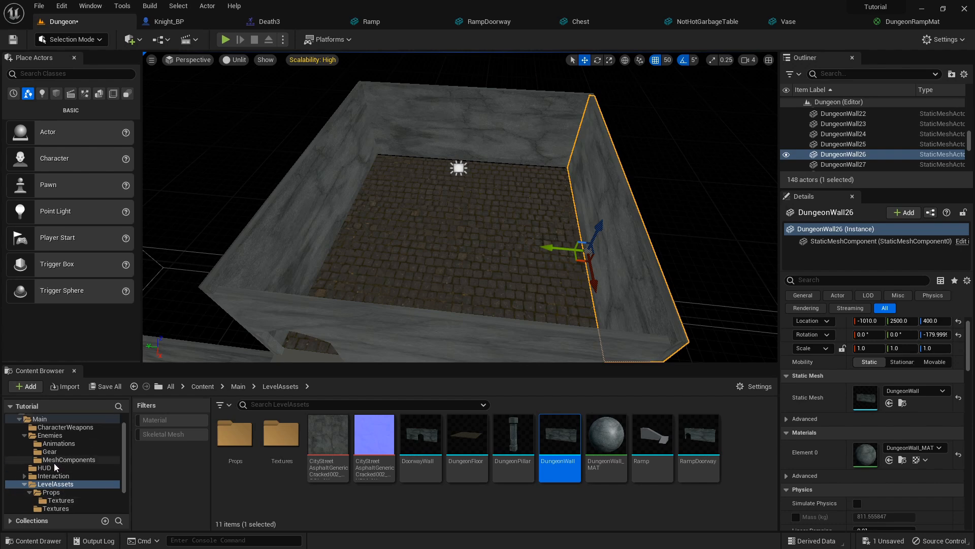
{"action": "scroll", "coordinate": [69, 477], "scroll_direction": "down", "scroll_amount": 3}
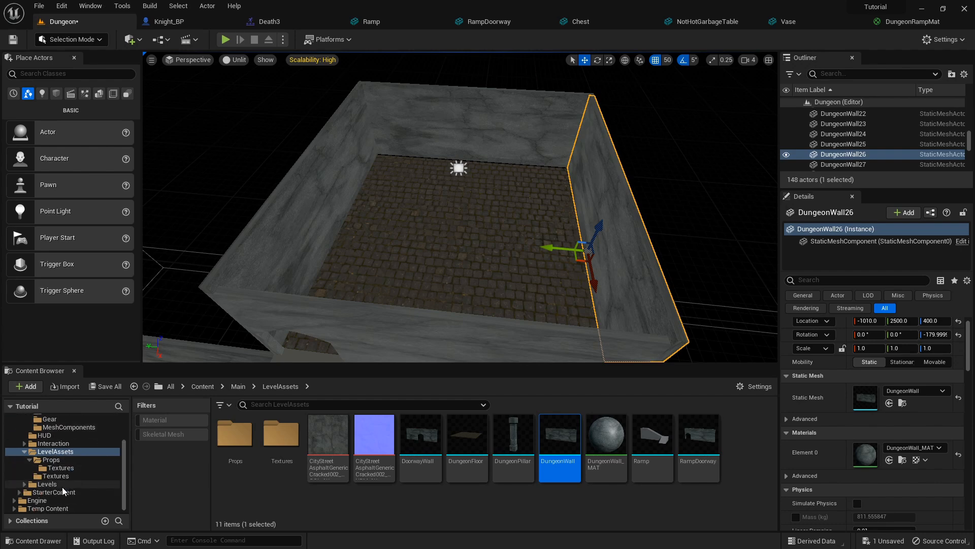
{"action": "left_click", "coordinate": [51, 459]}
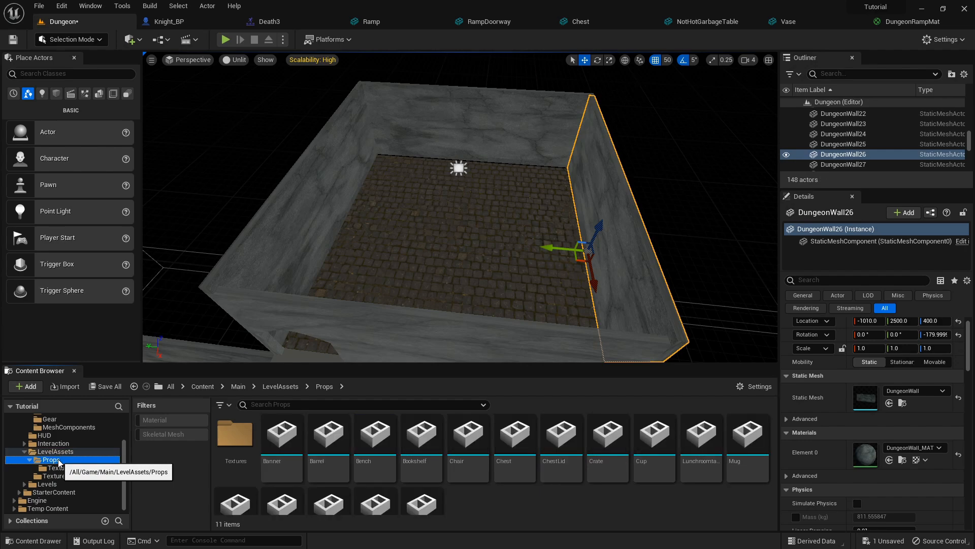
Place TreasureGoblet_BP from the Interaction folder's MainTreasure subfolder on the floor of the upper room
{"action": "scroll", "coordinate": [419, 450], "scroll_direction": "down", "scroll_amount": 2}
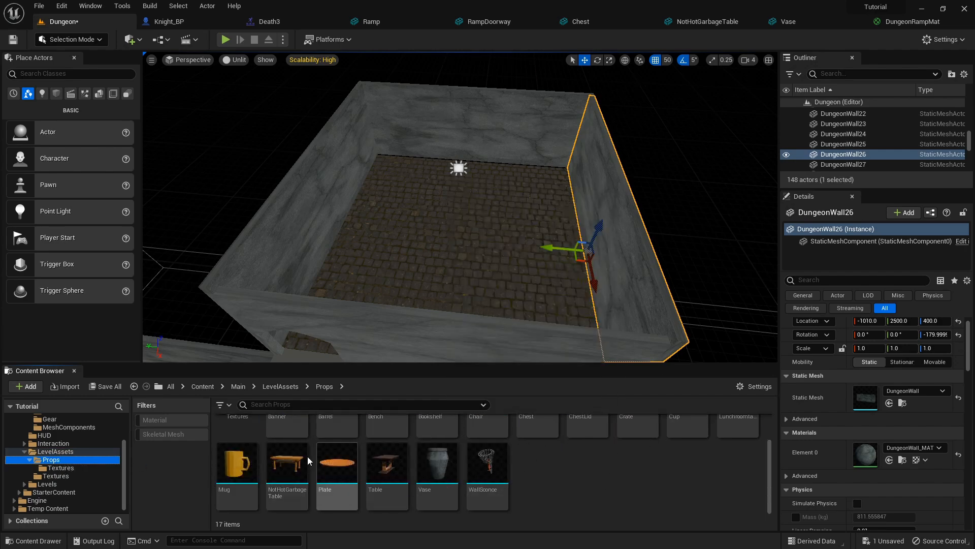
{"action": "scroll", "coordinate": [56, 490], "scroll_direction": "up", "scroll_amount": 2}
{"action": "left_click", "coordinate": [54, 459]}
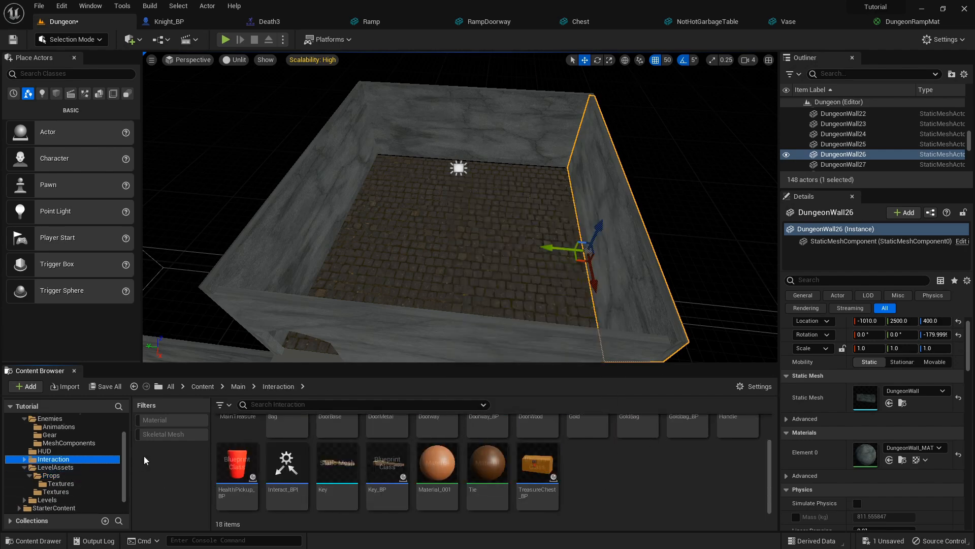
{"action": "scroll", "coordinate": [613, 506], "scroll_direction": "up", "scroll_amount": 2}
{"action": "scroll", "coordinate": [386, 447], "scroll_direction": "down", "scroll_amount": 1}
{"action": "scroll", "coordinate": [305, 442], "scroll_direction": "up", "scroll_amount": 1}
{"action": "double_click", "coordinate": [251, 429]}
{"action": "right_click_drag", "start_coordinate": [376, 329], "coordinate": [407, 328]}
{"action": "key", "text": "w"}
{"action": "left_click_drag", "start_coordinate": [286, 442], "coordinate": [426, 191]}
Lower the upper room's three outer walls together to Z 380, using a 10-unit grid snap, so they meet the floor
{"action": "right_click_drag", "start_coordinate": [426, 191], "coordinate": [564, 139]}
{"action": "key", "text": "w"}
{"action": "key", "text": "w"}
{"action": "left_click", "coordinate": [486, 153]}
{"action": "left_click", "coordinate": [492, 162], "text": "ctrl"}
{"action": "right_click_drag", "start_coordinate": [493, 162], "coordinate": [483, 256]}
{"action": "left_click", "coordinate": [501, 174], "text": "ctrl"}
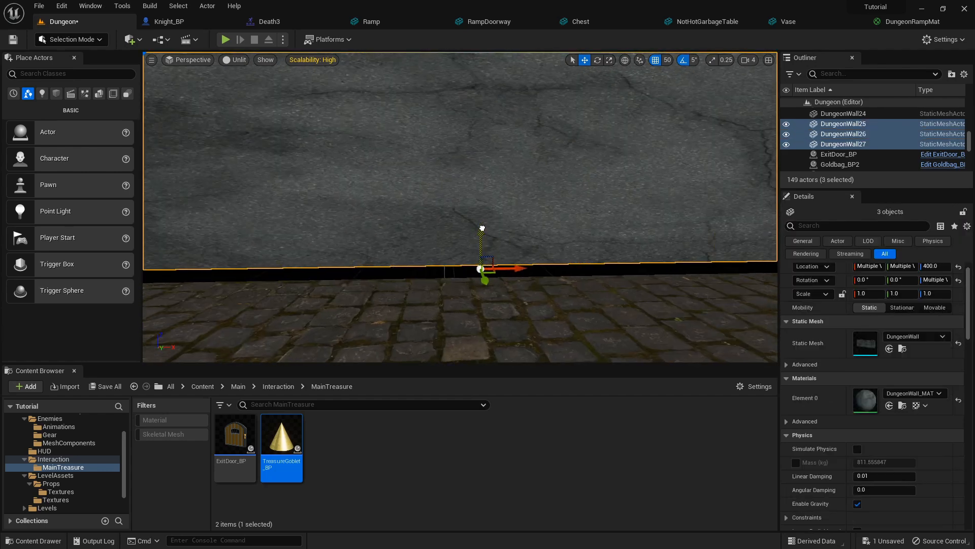
{"action": "left_click_drag", "start_coordinate": [480, 247], "coordinate": [477, 258]}
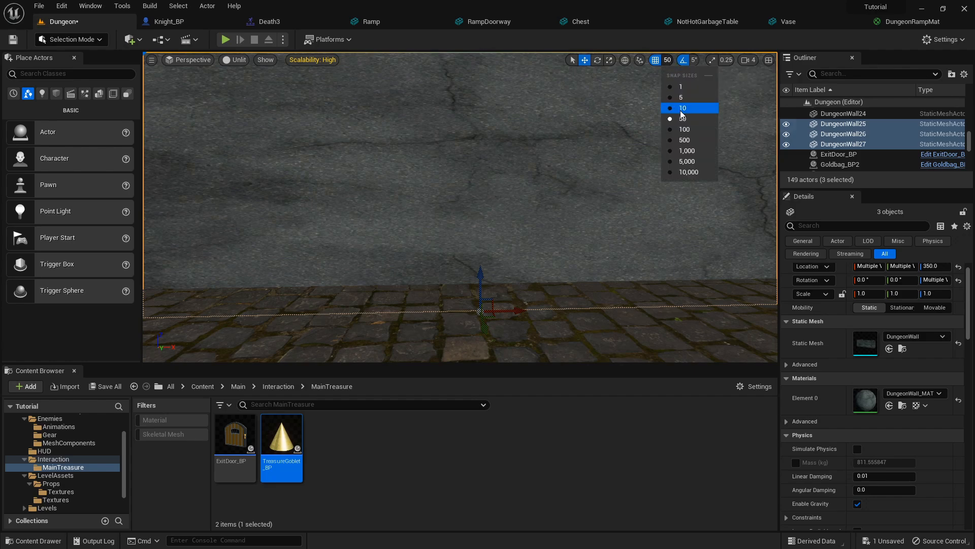
{"action": "left_click_drag", "start_coordinate": [480, 277], "coordinate": [496, 253]}
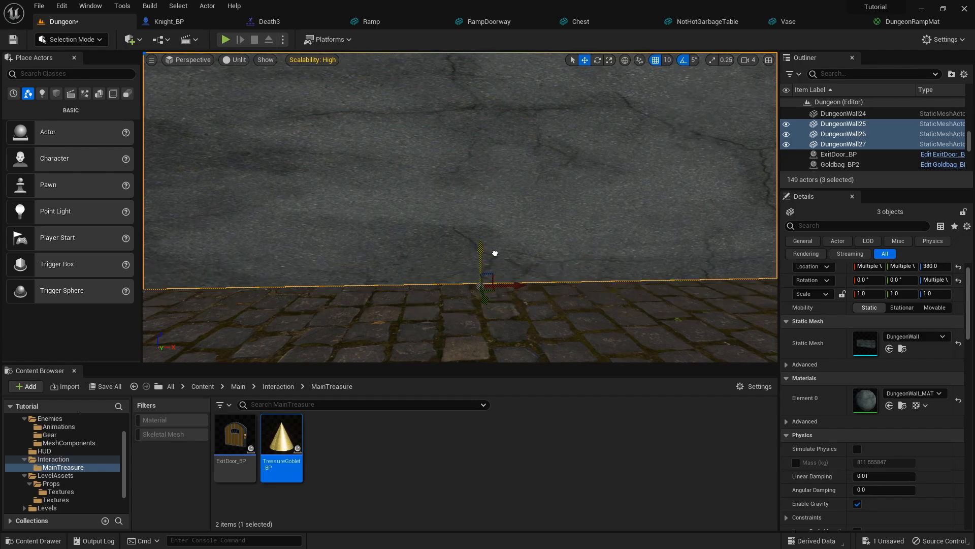
Duplicate a lower-level DungeonWall and shift the copy to Y 2470 to wall in the ramp area
{"action": "right_click_drag", "start_coordinate": [496, 250], "coordinate": [612, 297]}
{"action": "left_click", "coordinate": [645, 294]}
{"action": "left_click_drag", "start_coordinate": [606, 308], "coordinate": [606, 308], "text": "shift"}
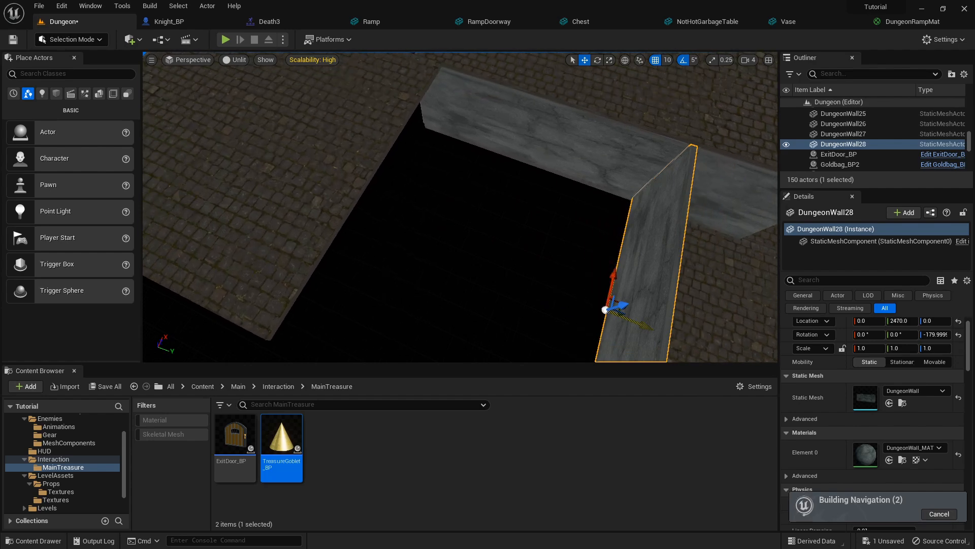
{"action": "scroll", "coordinate": [854, 379], "scroll_direction": "down", "scroll_amount": 2}
{"action": "right_click_drag", "start_coordinate": [584, 254], "coordinate": [180, 193]}
Select the eight walls around the lower ramp area and copy them upward as a second tier, using a 50-unit grid snap
{"action": "left_click", "coordinate": [425, 207]}
{"action": "right_click_drag", "start_coordinate": [425, 207], "coordinate": [618, 197]}
{"action": "left_click", "coordinate": [530, 217]}
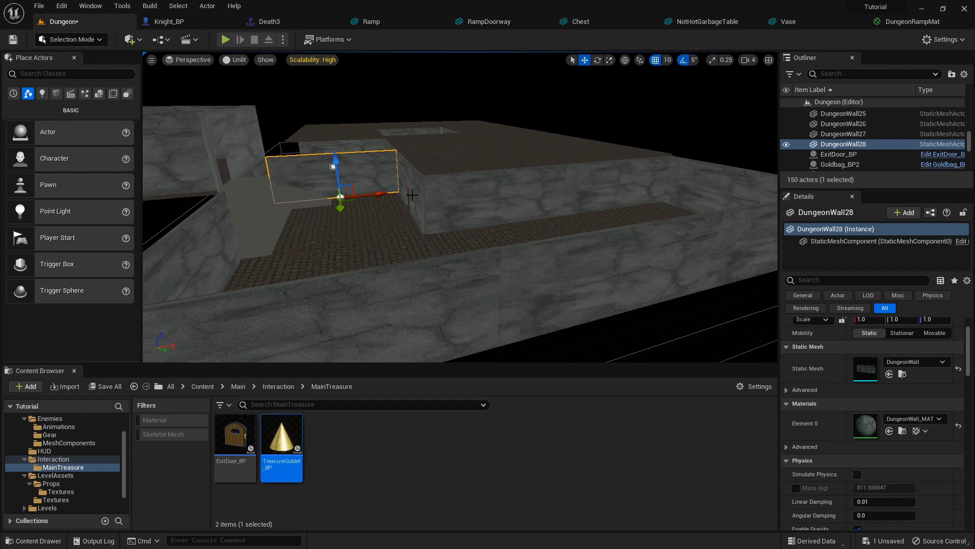
{"action": "left_click", "coordinate": [460, 196], "text": "ctrl"}
{"action": "left_click", "coordinate": [605, 182], "text": "ctrl"}
{"action": "left_click", "coordinate": [703, 182], "text": "ctrl"}
{"action": "right_click_drag", "start_coordinate": [703, 183], "coordinate": [737, 193]}
{"action": "left_click", "coordinate": [687, 216], "text": "ctrl"}
{"action": "left_click", "coordinate": [508, 231], "text": "ctrl"}
{"action": "left_click", "coordinate": [390, 257], "text": "ctrl"}
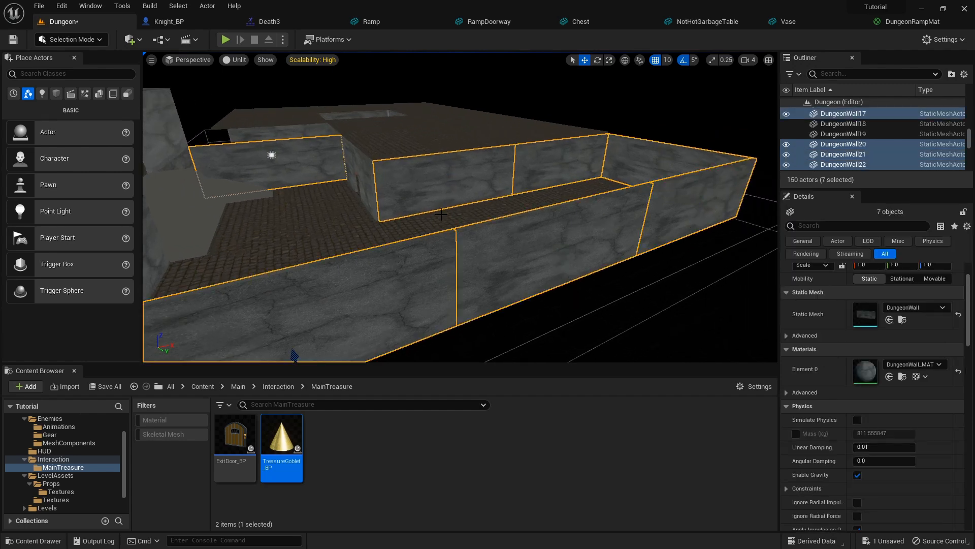
{"action": "right_click_drag", "start_coordinate": [386, 257], "coordinate": [438, 212]}
{"action": "left_click", "coordinate": [346, 212], "text": "ctrl"}
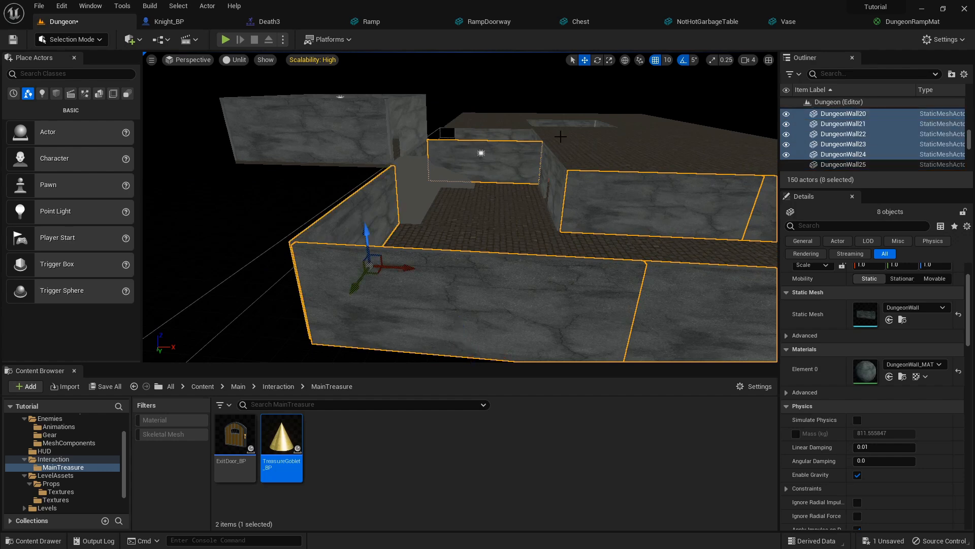
{"action": "left_click", "coordinate": [667, 60]}
{"action": "left_click", "coordinate": [669, 121]}
{"action": "key", "text": "f"}
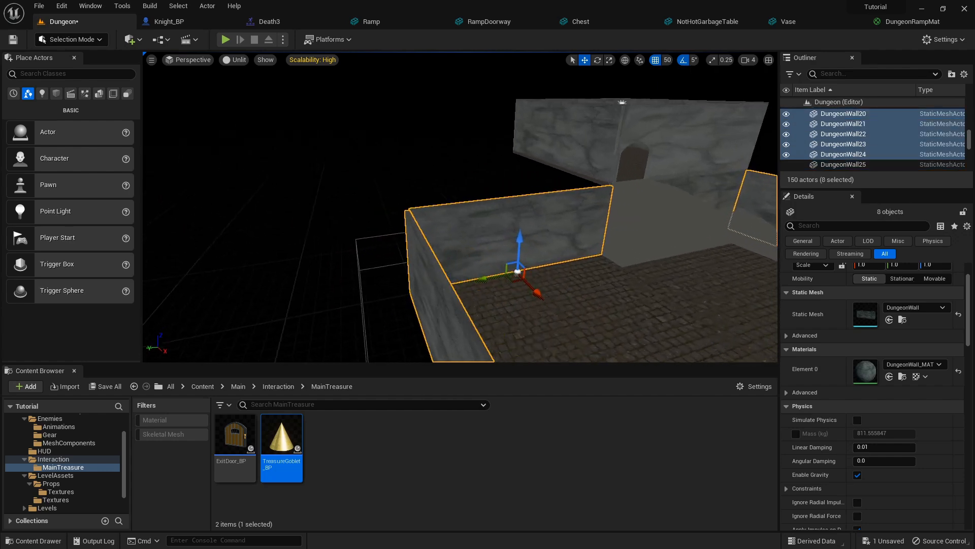
{"action": "left_click_drag", "start_coordinate": [486, 235], "coordinate": [505, 191], "text": "alt"}
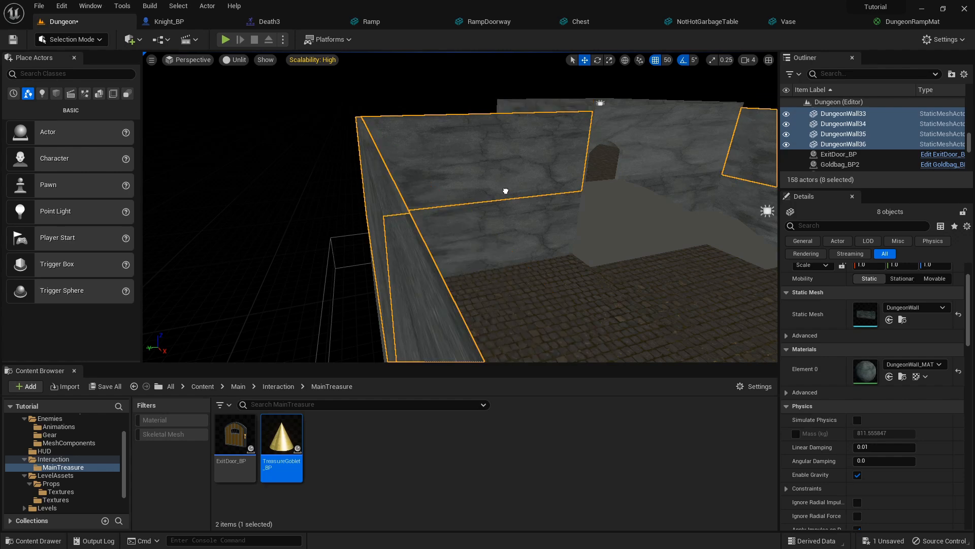
Set the grid snap to 10 and raise the copied second-tier walls slightly to align them with the walls beneath
{"action": "right_click_drag", "start_coordinate": [550, 211], "coordinate": [682, 210]}
{"action": "key", "text": "w"}
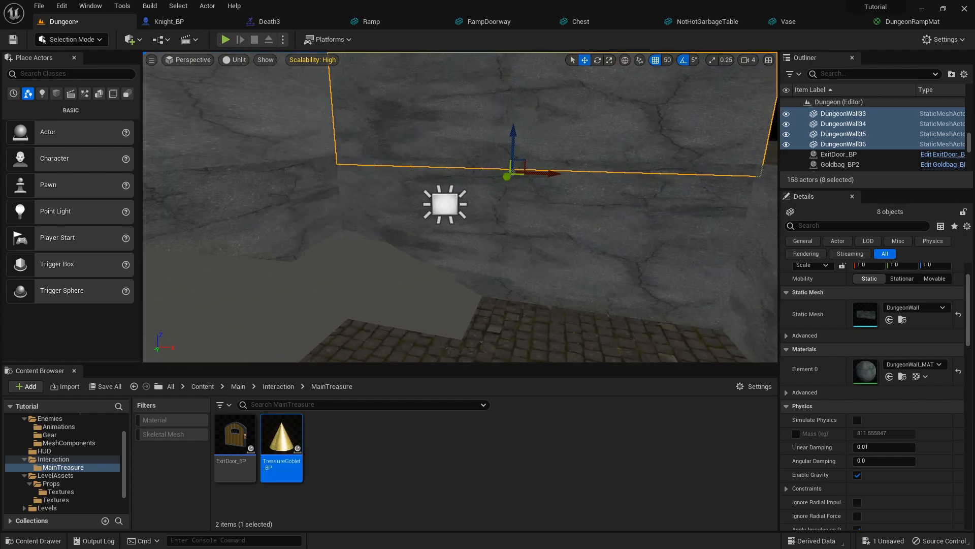
{"action": "left_click", "coordinate": [666, 60]}
{"action": "left_click", "coordinate": [669, 100]}
{"action": "left_click_drag", "start_coordinate": [516, 131], "coordinate": [521, 123]}
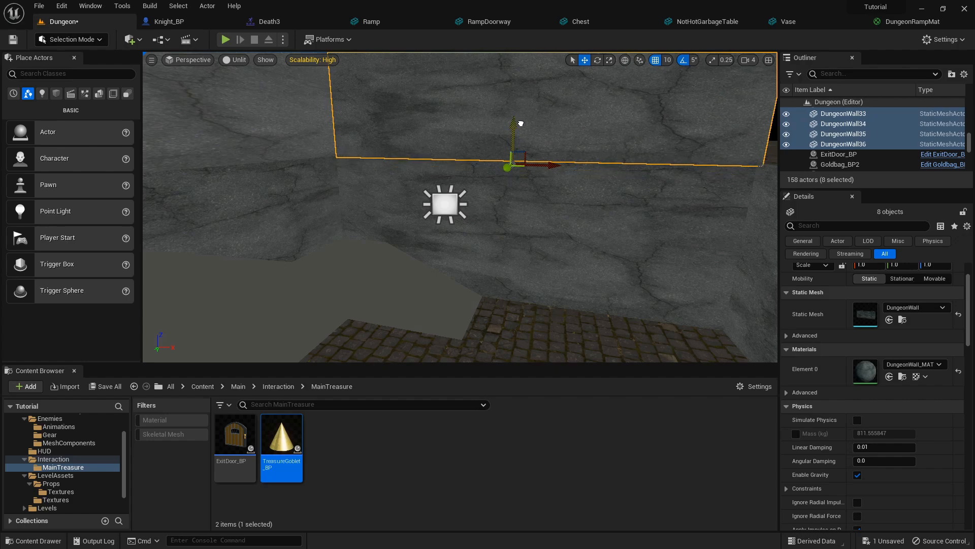
Copy the lower doorway wall up to the second tier and replace the copy with the DungeonWall mesh
{"action": "right_click_drag", "start_coordinate": [594, 148], "coordinate": [714, 166]}
{"action": "key", "text": "s"}
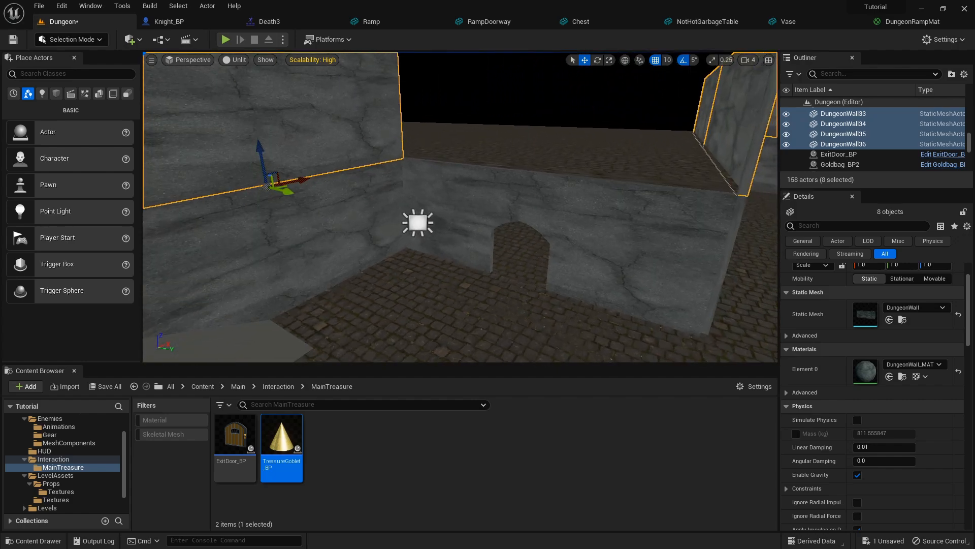
{"action": "left_click", "coordinate": [569, 193]}
{"action": "left_click_drag", "start_coordinate": [518, 254], "coordinate": [547, 135], "text": "alt"}
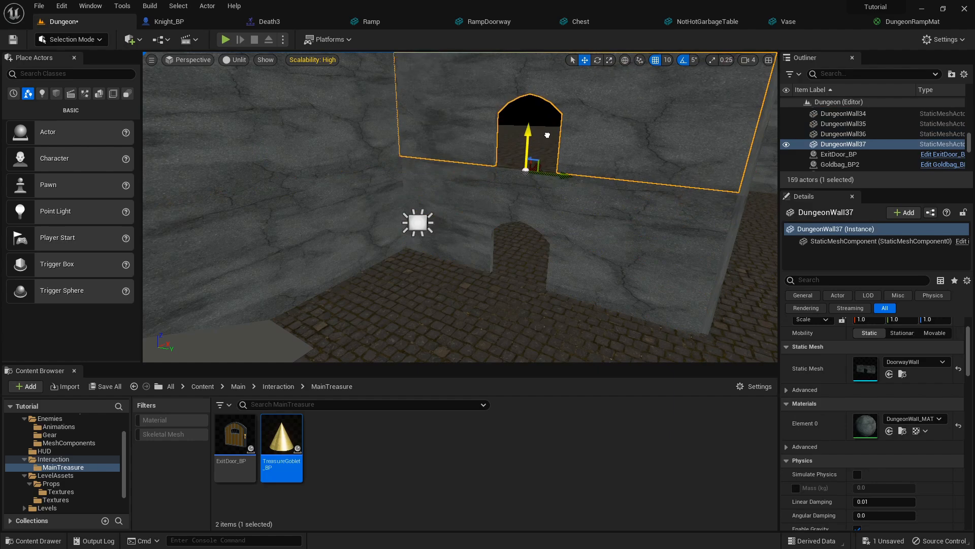
{"action": "right_click", "coordinate": [352, 121]}
{"action": "left_click", "coordinate": [381, 128]}
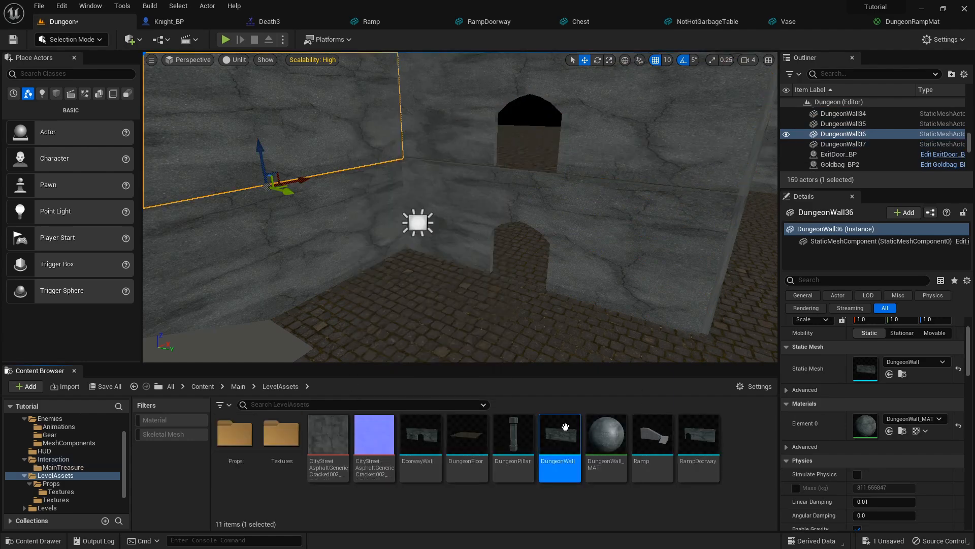
{"action": "right_click", "coordinate": [585, 191]}
{"action": "right_click", "coordinate": [649, 118]}
{"action": "mouse_move", "coordinate": [722, 190]}
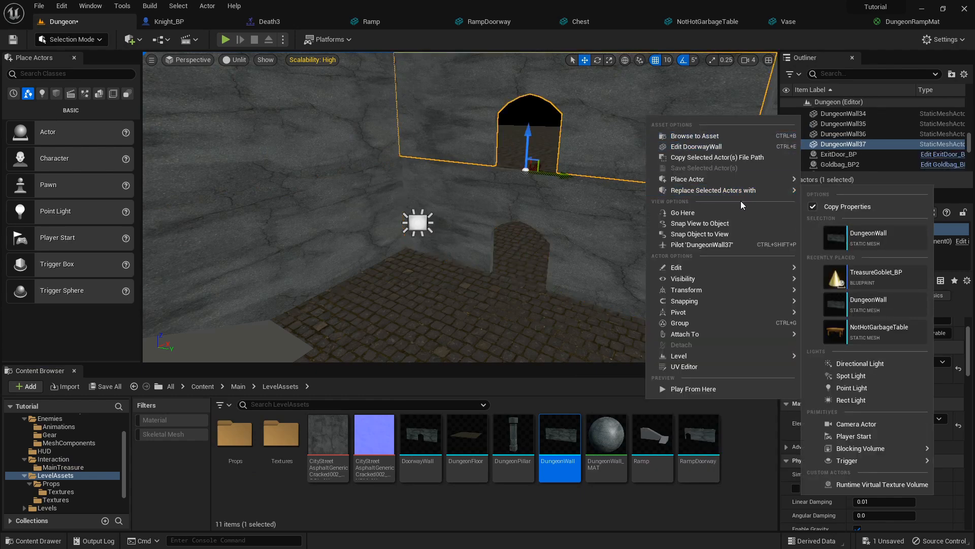
{"action": "left_click", "coordinate": [864, 238]}
Select the ramp area's four DungeonFloor tiles and copy them upward to form a ceiling above the second-tier walls
{"action": "right_click_drag", "start_coordinate": [627, 212], "coordinate": [568, 251]}
{"action": "left_click", "coordinate": [577, 235]}
{"action": "left_click", "coordinate": [549, 274], "text": "ctrl"}
{"action": "left_click", "coordinate": [373, 192], "text": "ctrl"}
{"action": "right_click_drag", "start_coordinate": [373, 192], "coordinate": [378, 236]}
{"action": "key", "text": "s"}
{"action": "left_click", "coordinate": [519, 236], "text": "ctrl"}
{"action": "right_click_drag", "start_coordinate": [519, 236], "coordinate": [525, 192]}
{"action": "key", "text": "s"}
{"action": "left_click_drag", "start_coordinate": [445, 234], "coordinate": [462, 53], "text": "alt"}
Select the treasure goblet room's three outer walls together to adjust their position along the Y axis
{"action": "right_click_drag", "start_coordinate": [460, 153], "coordinate": [290, 160]}
{"action": "key", "text": "w"}
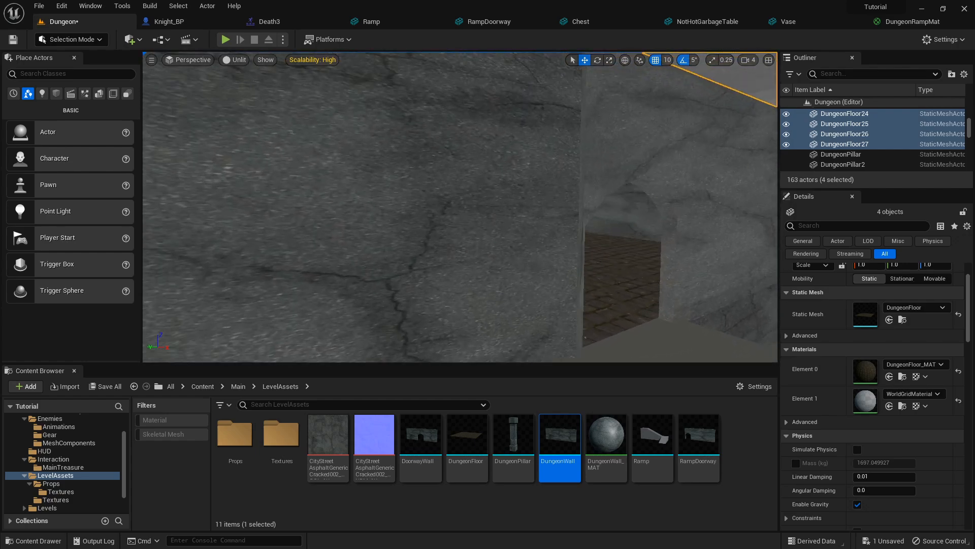
{"action": "left_click", "coordinate": [448, 158]}
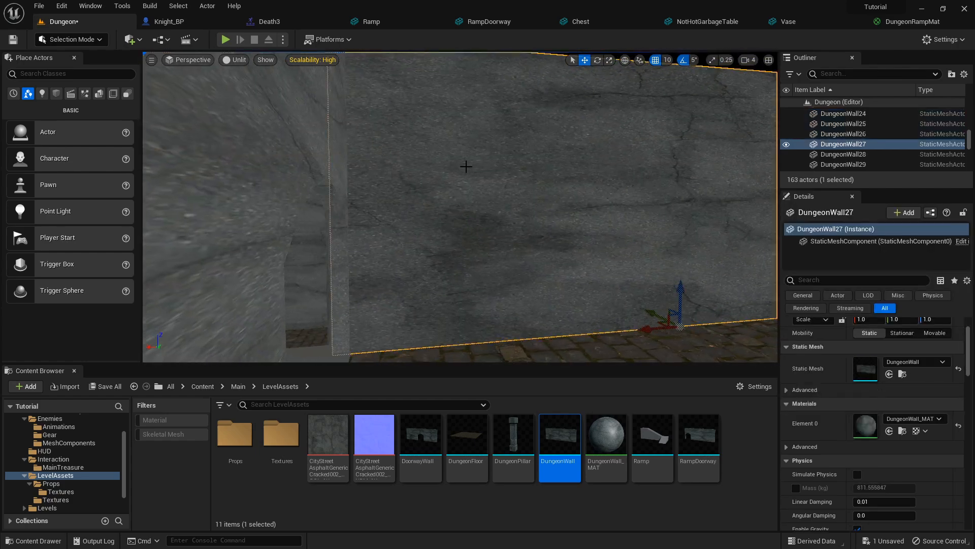
{"action": "left_click", "coordinate": [569, 180], "text": "ctrl"}
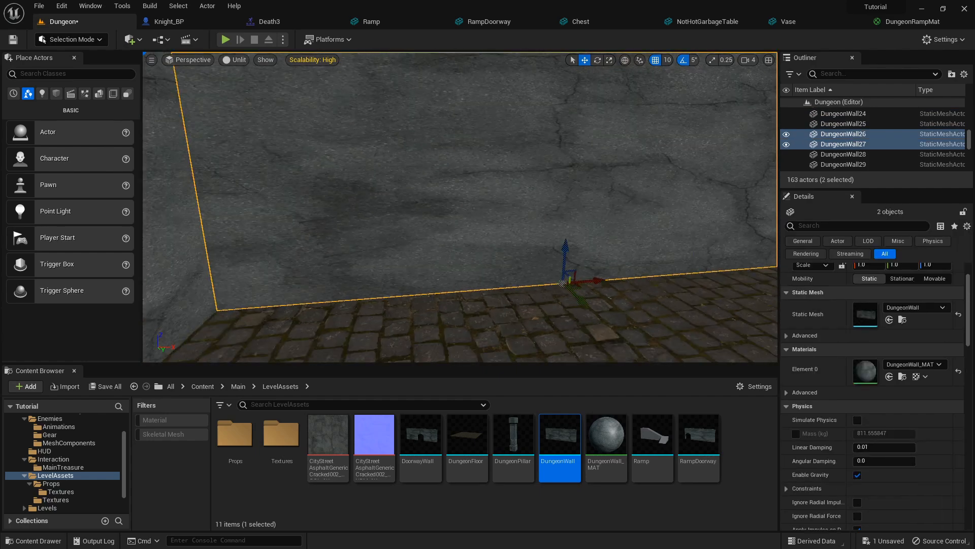
{"action": "left_click", "coordinate": [391, 202], "text": "ctrl"}
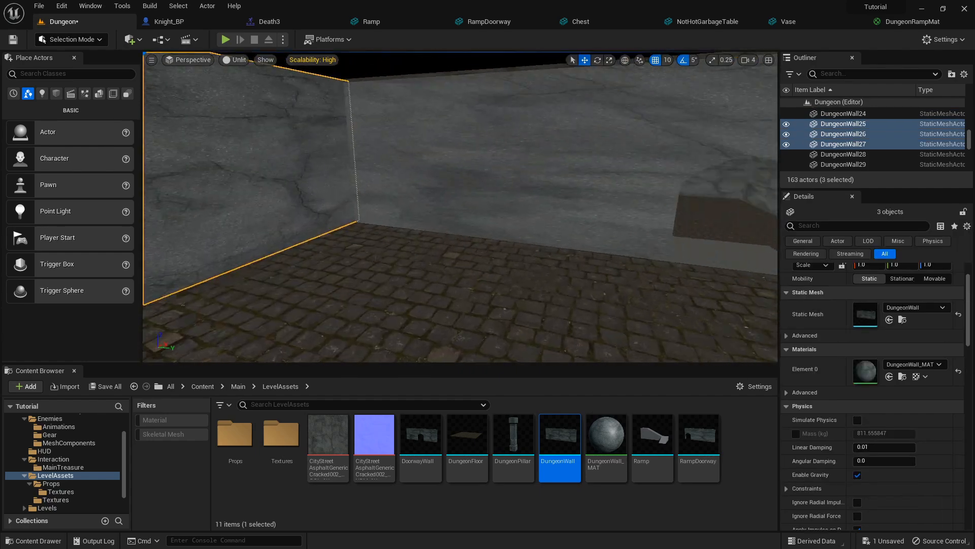
{"action": "left_click", "coordinate": [385, 197], "text": "ctrl"}
{"action": "left_click", "coordinate": [388, 200], "text": "ctrl"}
{"action": "right_click_drag", "start_coordinate": [388, 200], "coordinate": [376, 200]}
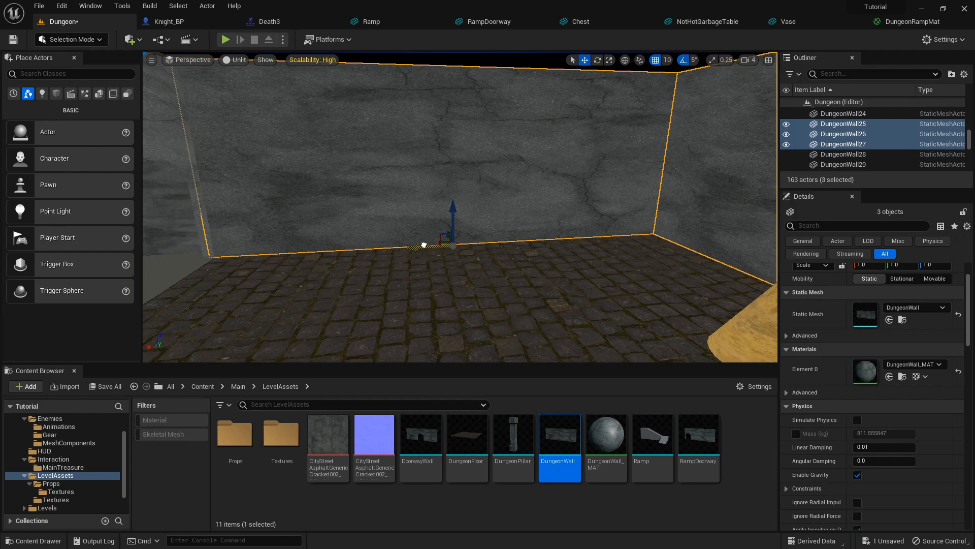
Copy the goblet room's DungeonFloor tile upward to form the room's ceiling
{"action": "right_click_drag", "start_coordinate": [425, 244], "coordinate": [507, 305]}
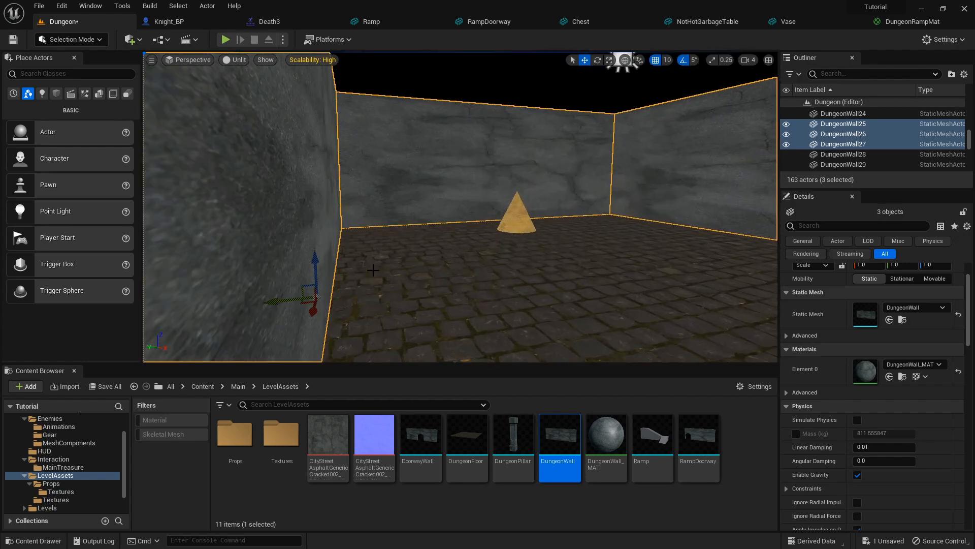
{"action": "left_click", "coordinate": [502, 342]}
{"action": "left_click_drag", "start_coordinate": [631, 234], "coordinate": [632, 73], "text": "alt"}
{"action": "right_click_drag", "start_coordinate": [531, 186], "coordinate": [551, 139]}
{"action": "left_click_drag", "start_coordinate": [576, 151], "coordinate": [601, 112]}
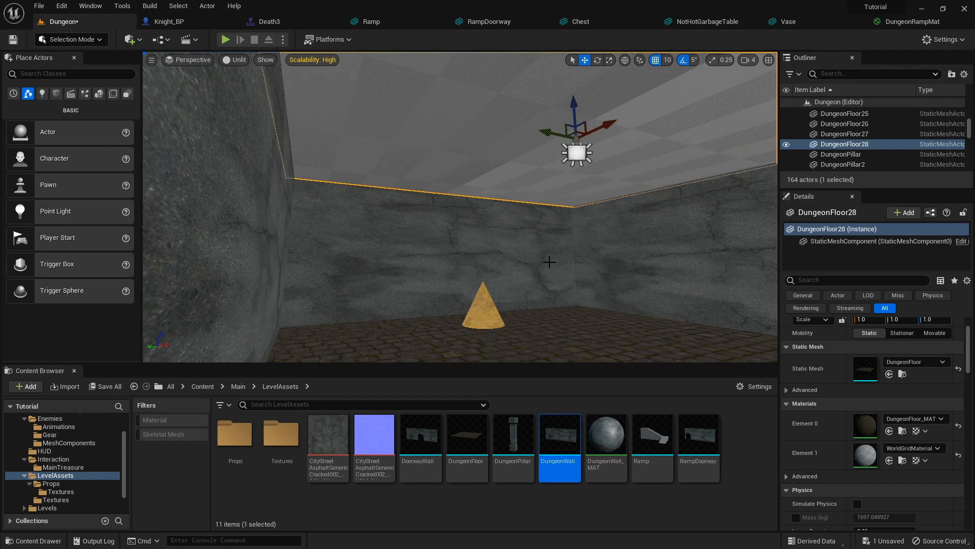
Open the ceiling tile's DungeonFloor mesh for editing and view its underside in Unlit mode
{"action": "right_click", "coordinate": [486, 129]}
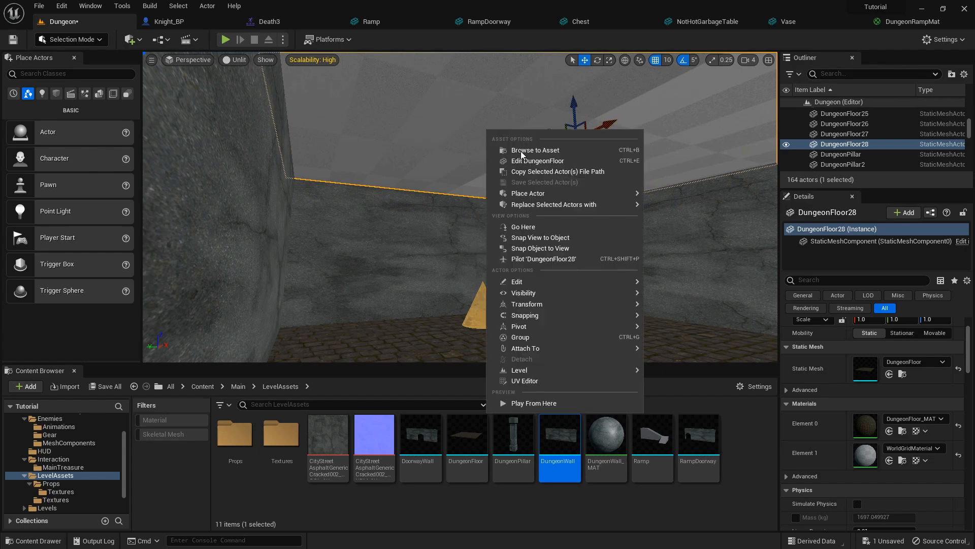
{"action": "left_click", "coordinate": [540, 156]}
{"action": "left_click_drag", "start_coordinate": [546, 199], "coordinate": [539, 188], "text": "alt"}
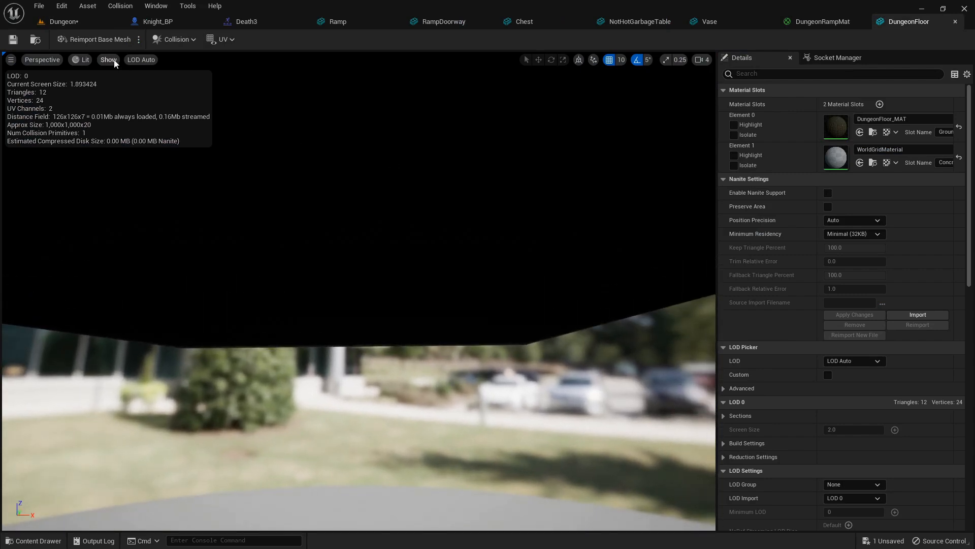
{"action": "left_click", "coordinate": [81, 59]}
{"action": "left_click", "coordinate": [114, 101]}
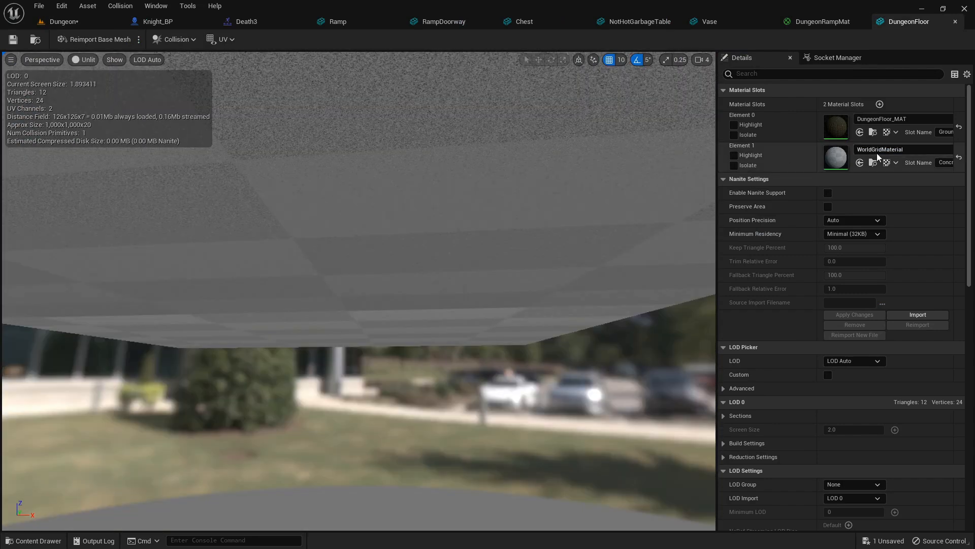
Assign DungeonFloor_MAT to material Element 1 of the DungeonFloor mesh in place of WorldGridMaterial and save the asset
{"action": "left_click", "coordinate": [898, 152]}
{"action": "left_click", "coordinate": [883, 325]}
{"action": "left_click", "coordinate": [873, 132]}
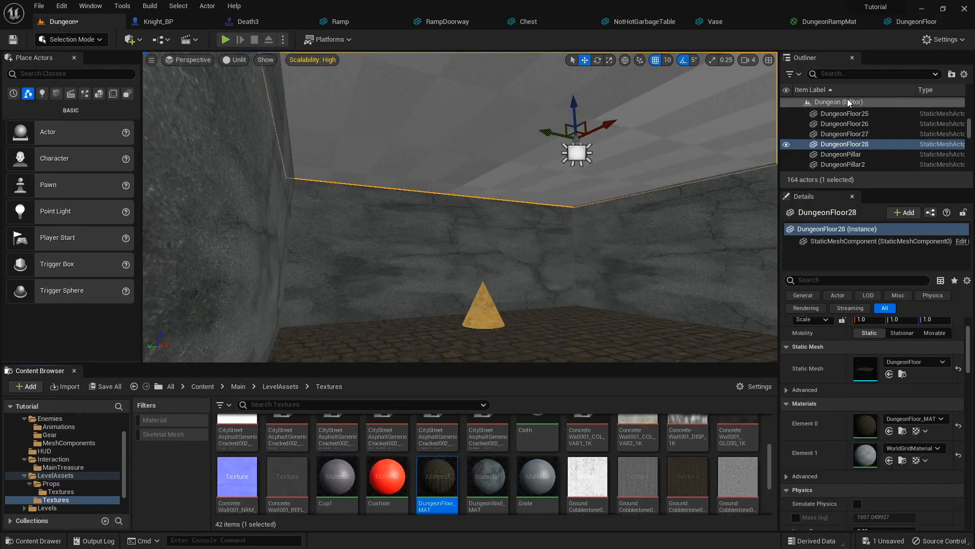
{"action": "left_click", "coordinate": [907, 21]}
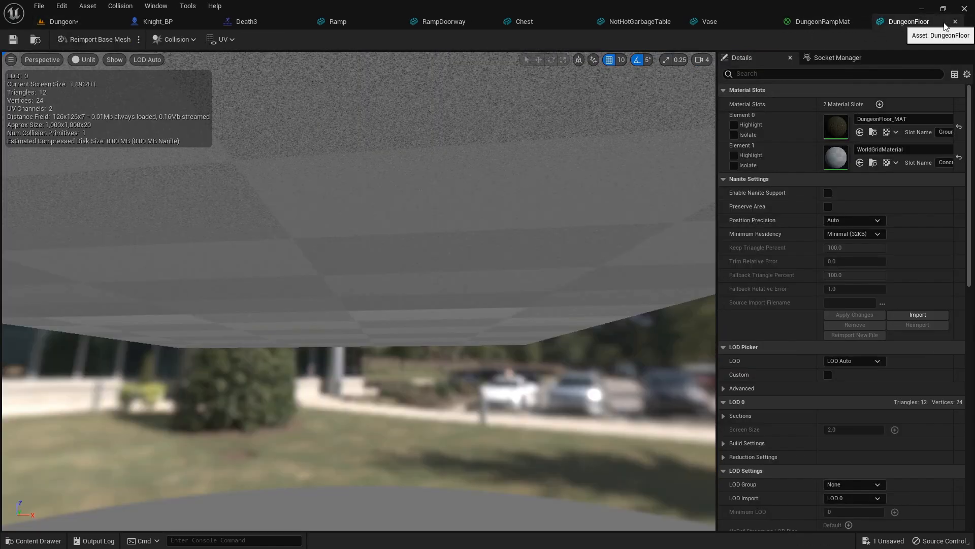
{"action": "left_click", "coordinate": [859, 162]}
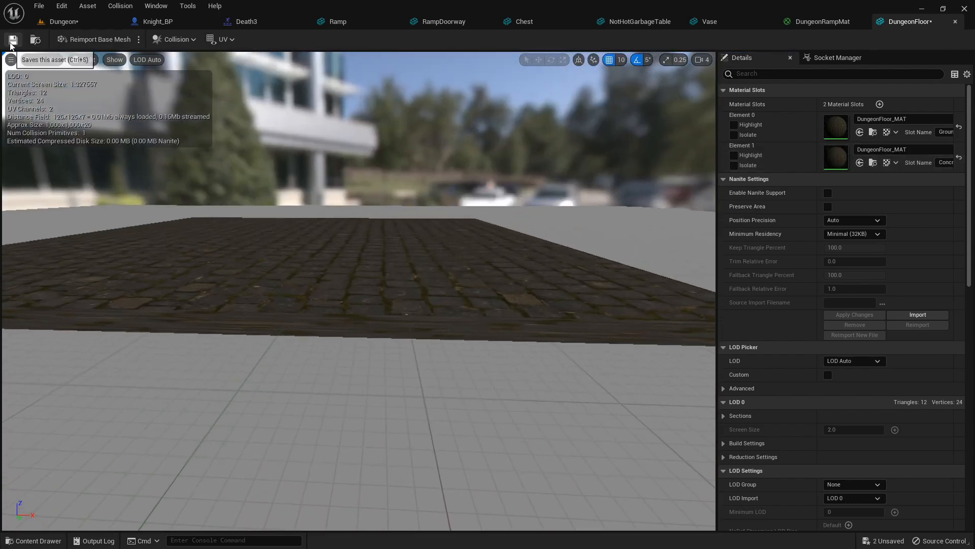
{"action": "left_click", "coordinate": [13, 40]}
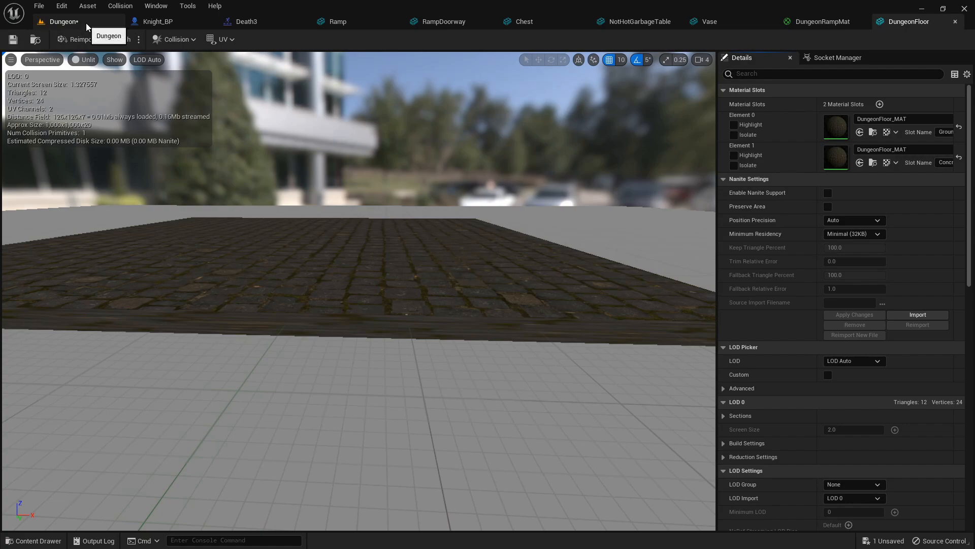
Return to the Dungeon level and raise RectLight9 in the ramp area up to the new ceiling
{"action": "left_click", "coordinate": [84, 23]}
{"action": "key", "text": "w"}
{"action": "right_click_drag", "start_coordinate": [460, 207], "coordinate": [254, 218]}
{"action": "key", "text": "w"}
{"action": "right_click_drag", "start_coordinate": [498, 260], "coordinate": [455, 231]}
{"action": "left_click", "coordinate": [546, 258]}
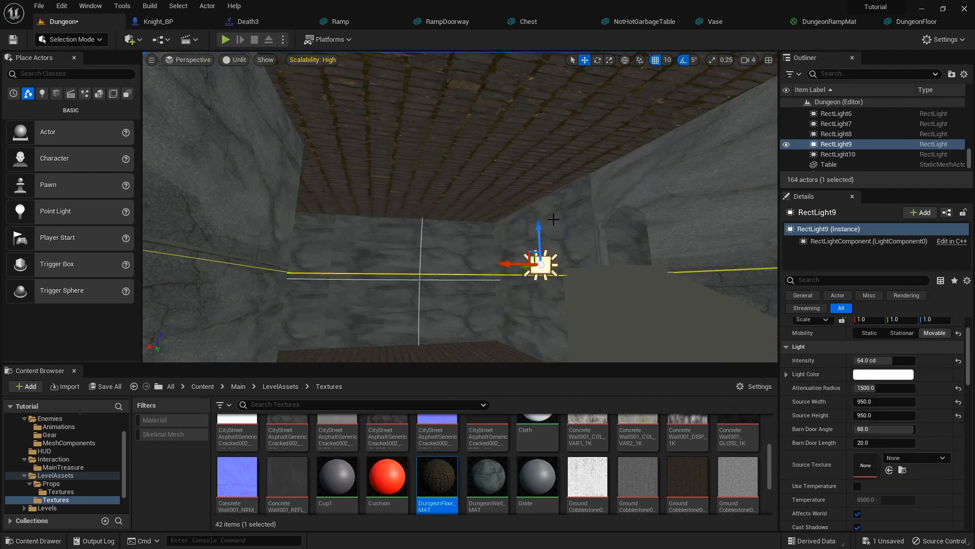
{"action": "left_click_drag", "start_coordinate": [539, 231], "coordinate": [540, 184]}
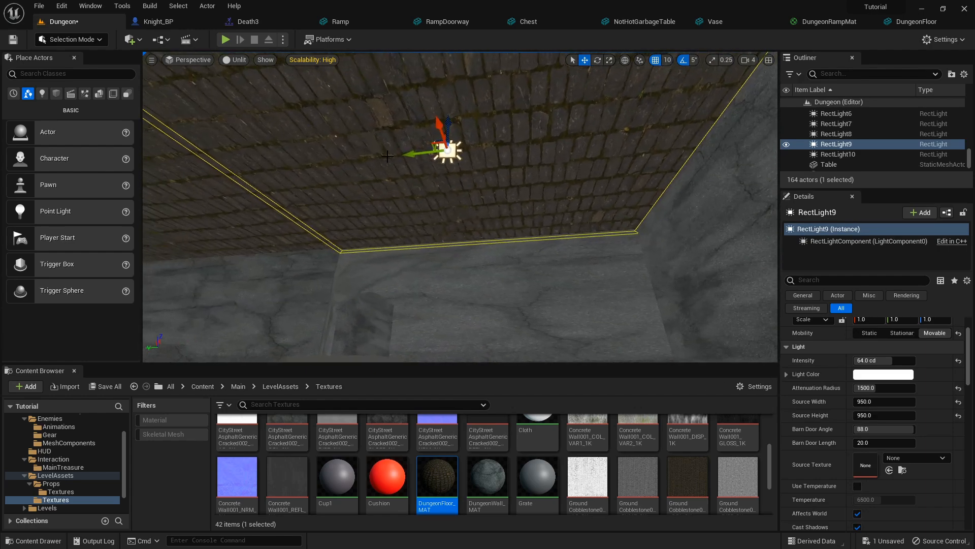
Duplicate the raised rect light three times along the ceiling to light the remaining sections of the ramp area
{"action": "left_click_drag", "start_coordinate": [424, 152], "coordinate": [352, 161], "text": "alt"}
{"action": "right_click_drag", "start_coordinate": [424, 152], "coordinate": [305, 152]}
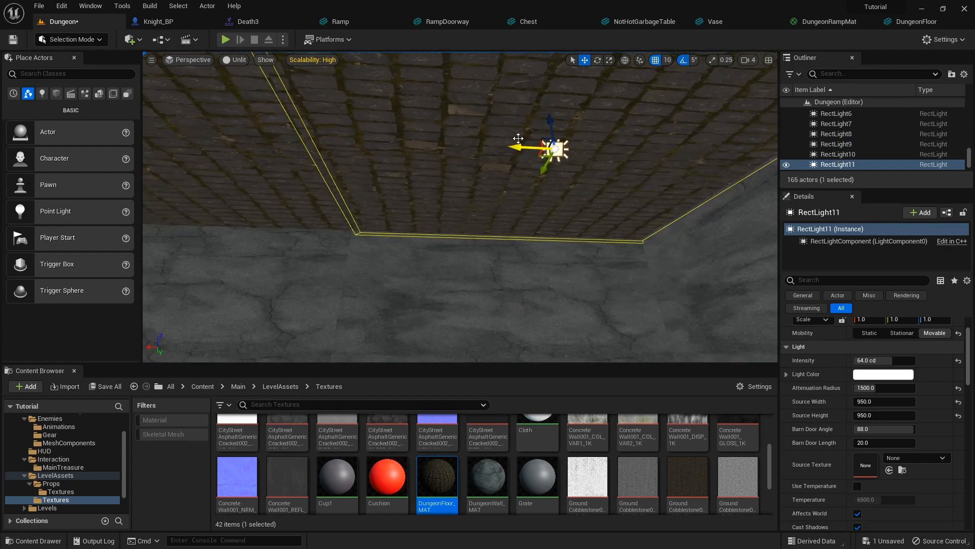
{"action": "left_click_drag", "start_coordinate": [518, 147], "coordinate": [145, 128], "text": "alt"}
{"action": "right_click_drag", "start_coordinate": [145, 129], "coordinate": [113, 125]}
{"action": "key", "text": "a"}
{"action": "left_click_drag", "start_coordinate": [385, 129], "coordinate": [332, 130], "text": "alt+shift"}
{"action": "right_click_drag", "start_coordinate": [385, 128], "coordinate": [539, 172]}
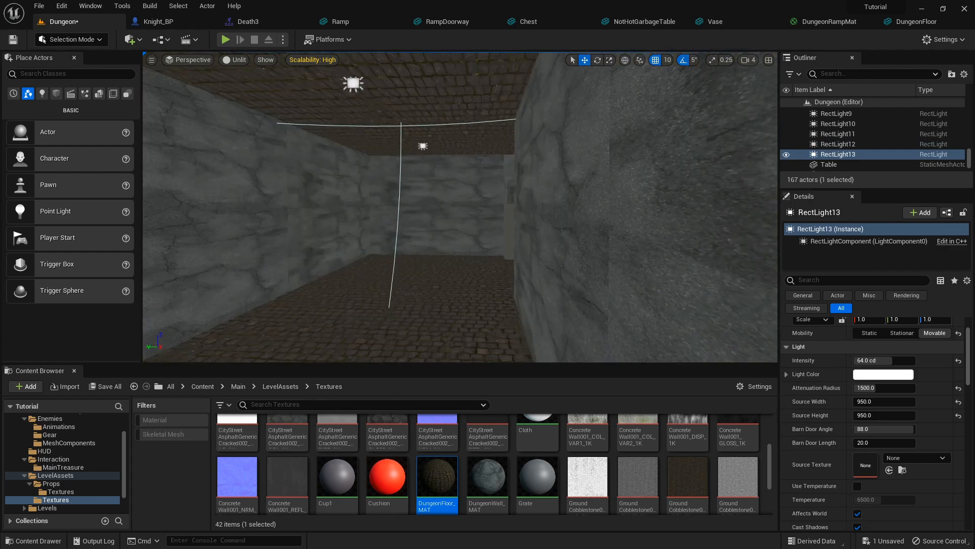
Switch the viewport to Lit mode and inspect the lighting in the ramp area and the main hall
{"action": "left_click", "coordinate": [226, 62]}
{"action": "left_click", "coordinate": [246, 88]}
{"action": "key", "text": "w"}
{"action": "right_click_drag", "start_coordinate": [305, 147], "coordinate": [229, 155]}
{"action": "key", "text": "f"}
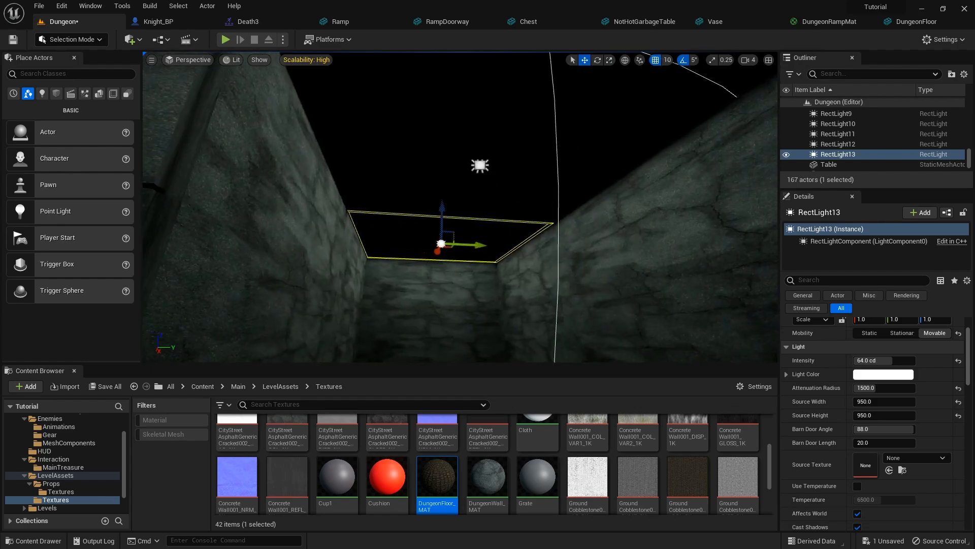
{"action": "right_click_drag", "start_coordinate": [460, 203], "coordinate": [254, 203]}
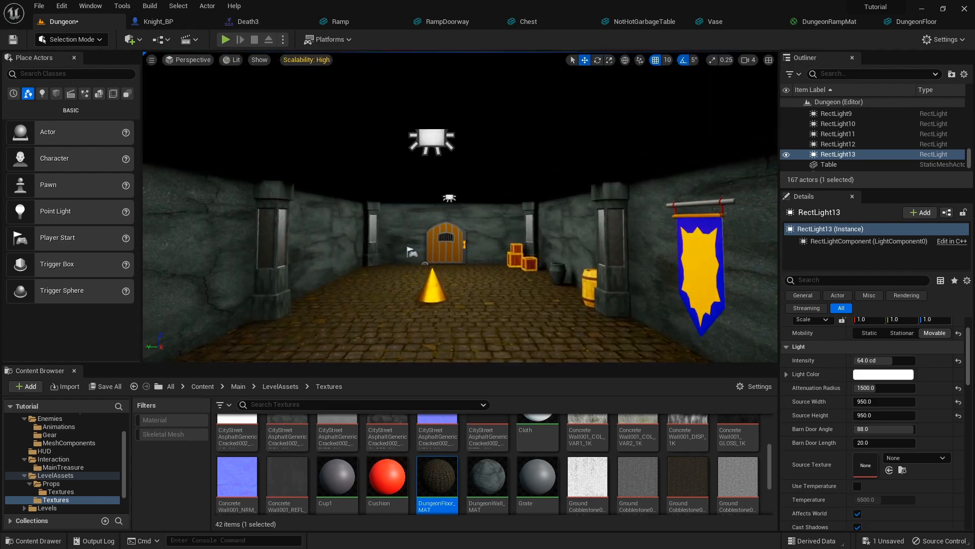
Search the level's actors for "post" and select the PostProcessVolume
{"action": "scroll", "coordinate": [874, 150], "scroll_direction": "down", "scroll_amount": 5}
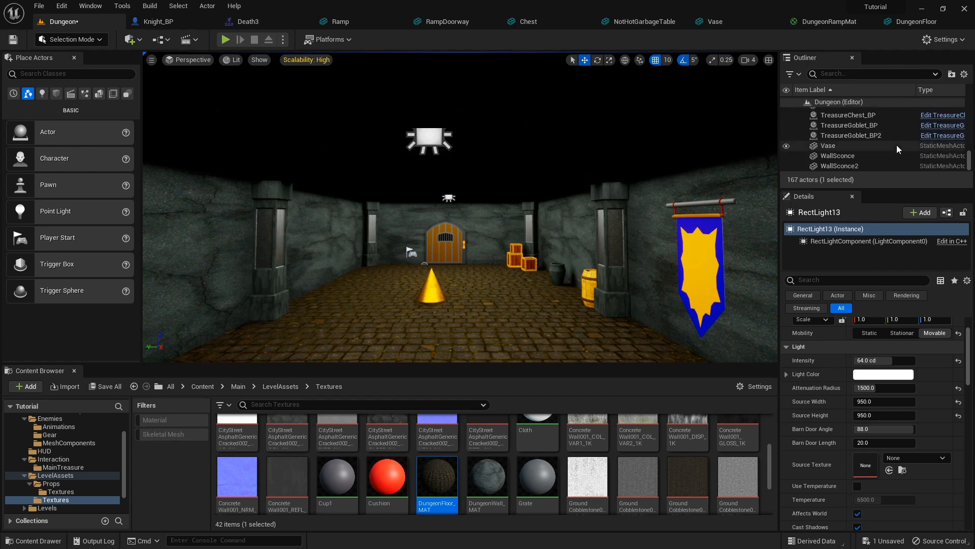
{"action": "left_click", "coordinate": [884, 72]}
{"action": "type", "text": "post"}
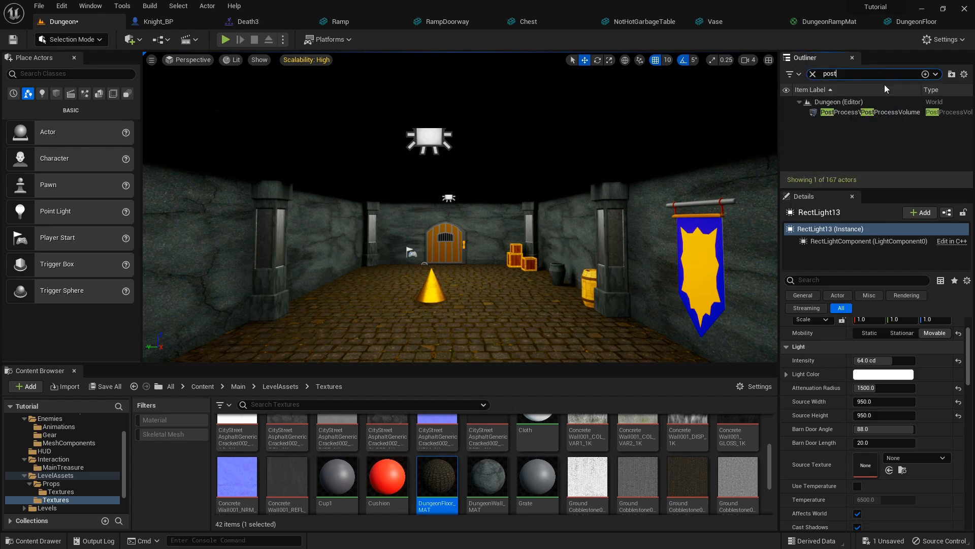
{"action": "left_click", "coordinate": [888, 114]}
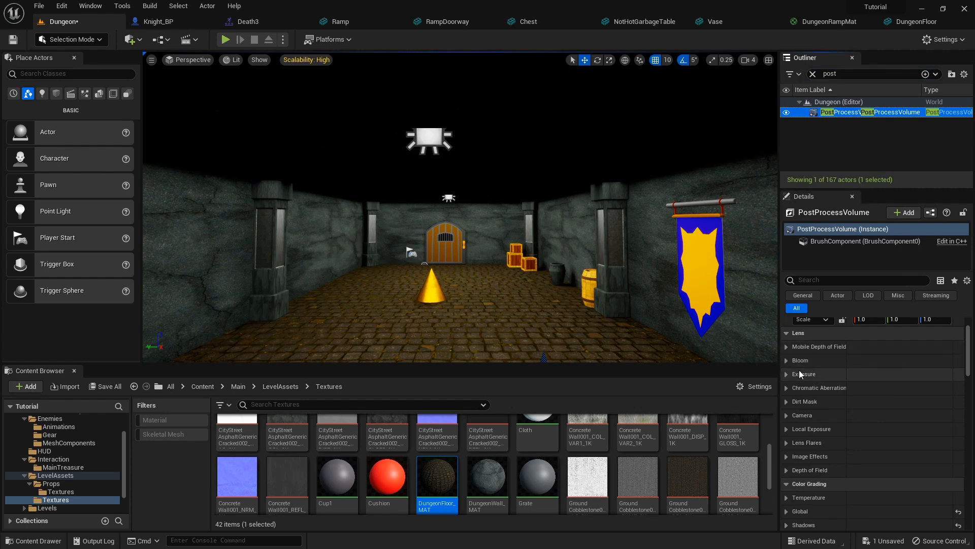
Try an Exposure Compensation of 2.0 and a Max EV100 of 2.0, restoring them to 1.5 and 0
{"action": "left_click", "coordinate": [794, 374]}
{"action": "scroll", "coordinate": [880, 395], "scroll_direction": "down", "scroll_amount": 1}
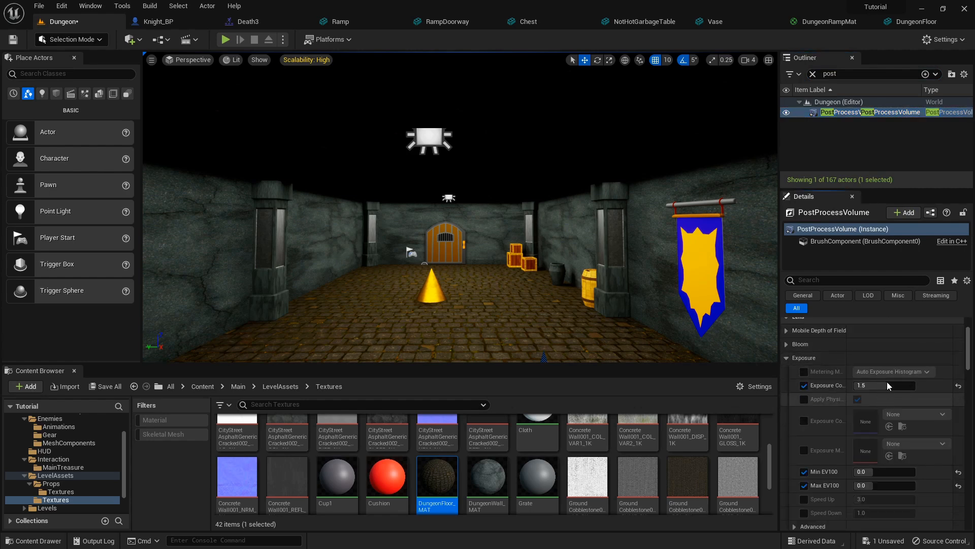
{"action": "type", "text": "2"}
{"action": "key", "text": "Return"}
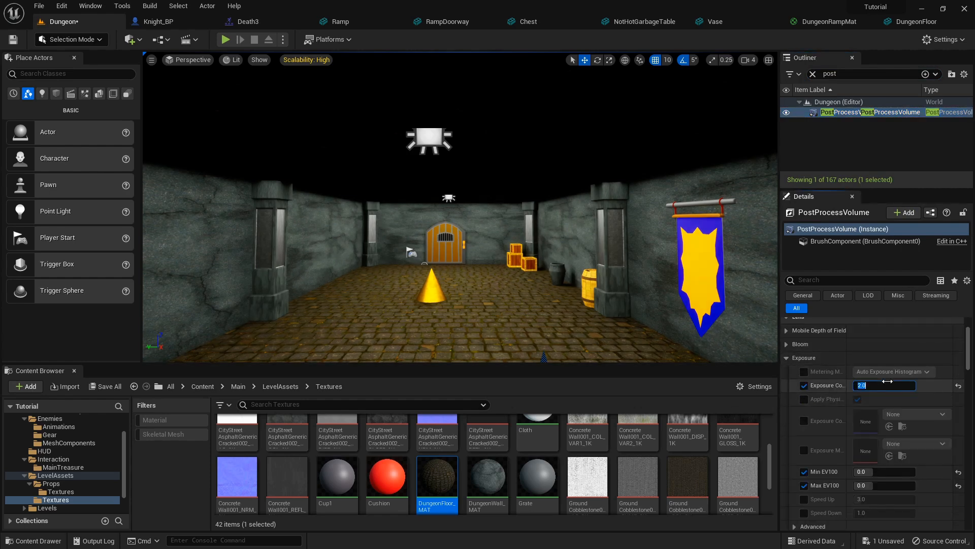
{"action": "type", "text": "1.5"}
{"action": "key", "text": "Return"}
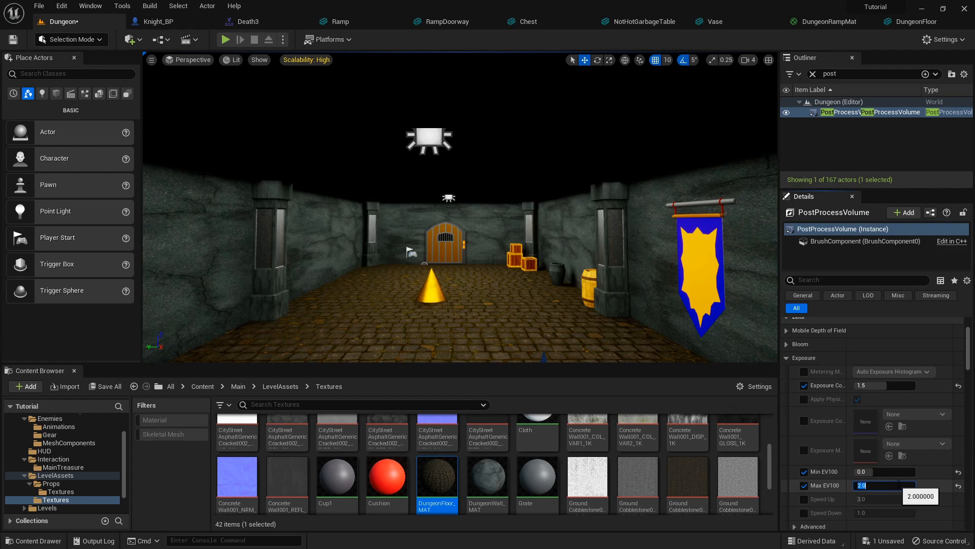
{"action": "type", "text": "0"}
{"action": "left_click", "coordinate": [899, 471]}
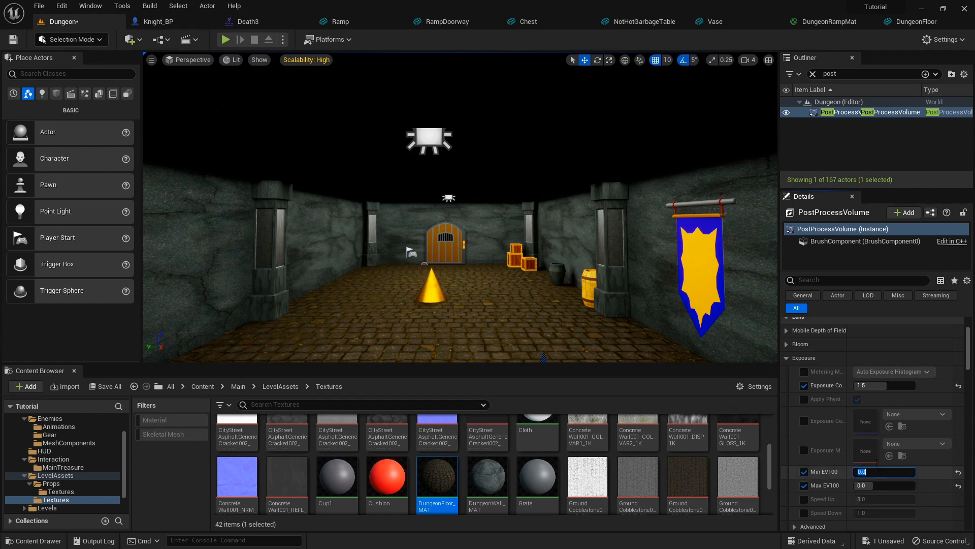
Enable the Local Exposure shadow contrast override on the PostProcessVolume and try 0.5, checking the room's ceiling and walls
{"action": "scroll", "coordinate": [863, 440], "scroll_direction": "down", "scroll_amount": 4}
{"action": "scroll", "coordinate": [864, 435], "scroll_direction": "down", "scroll_amount": 1}
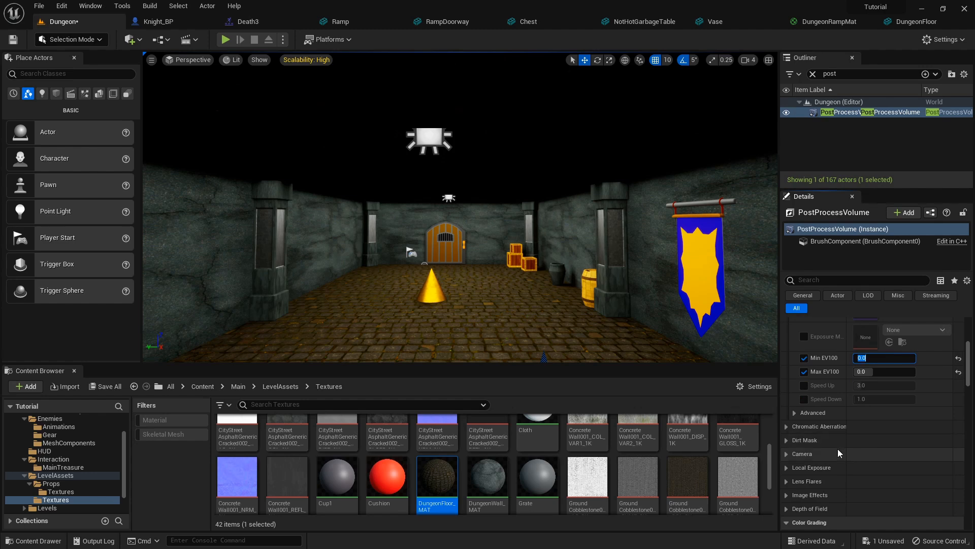
{"action": "left_click", "coordinate": [785, 469]}
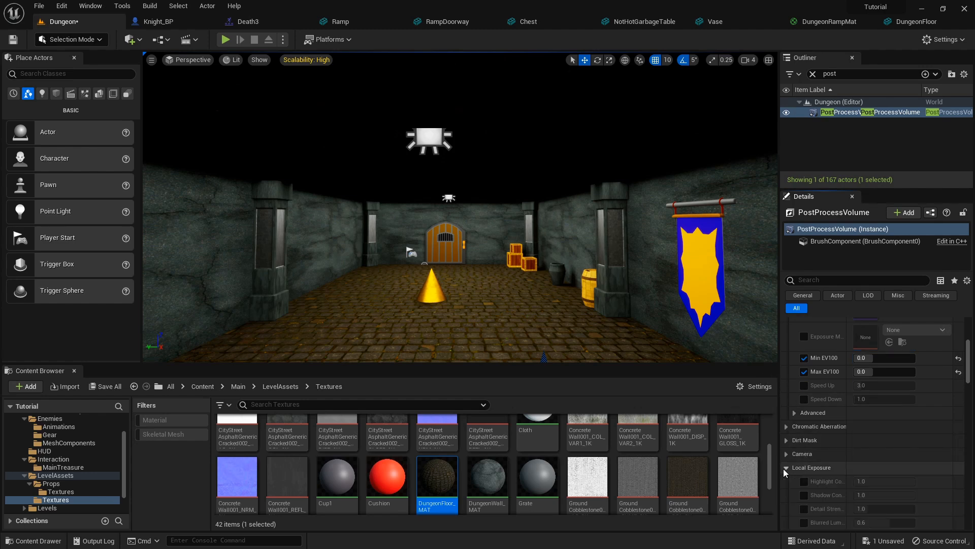
{"action": "scroll", "coordinate": [883, 465], "scroll_direction": "down", "scroll_amount": 2}
{"action": "left_click", "coordinate": [805, 446]}
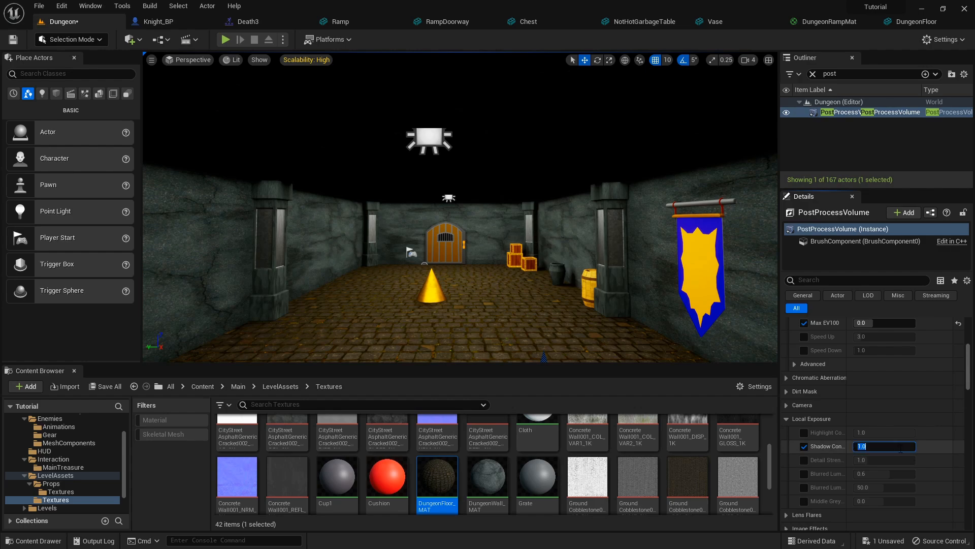
{"action": "type", "text": "0.5"}
{"action": "key", "text": "Return"}
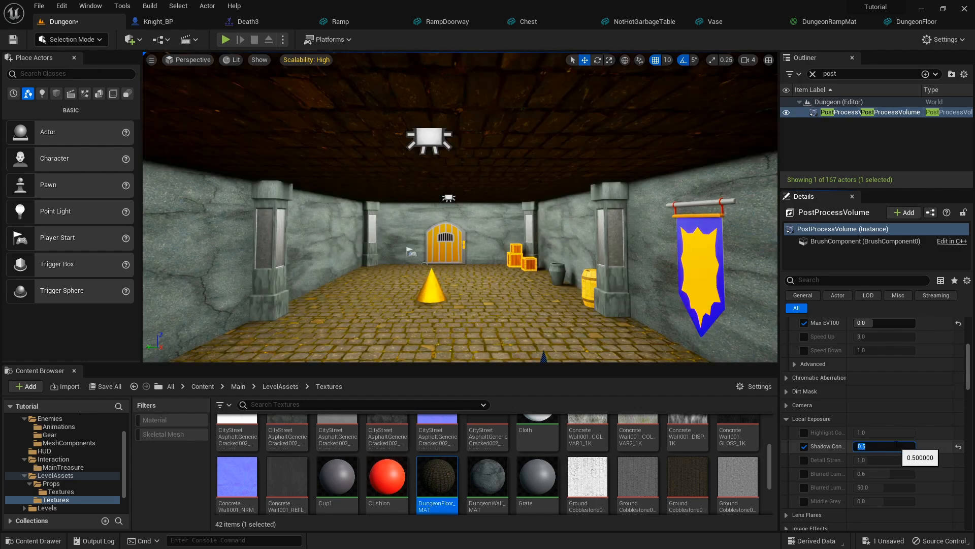
{"action": "key", "text": "Return"}
{"action": "right_click_drag", "start_coordinate": [584, 244], "coordinate": [481, 218]}
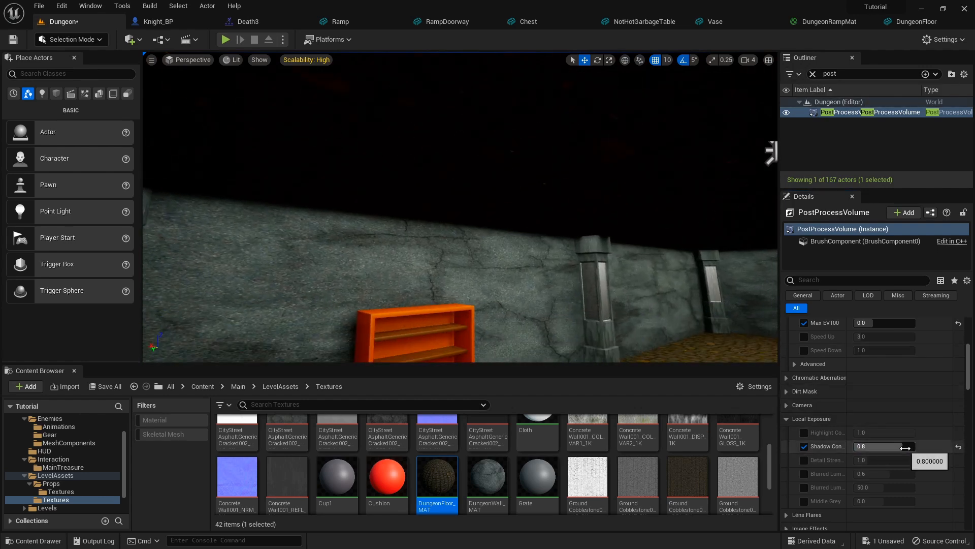
Reset the Local Exposure shadow contrast to 1.0 and disable its override
{"action": "left_click", "coordinate": [905, 447]}
{"action": "type", "text": "1"}
{"action": "key", "text": "Return"}
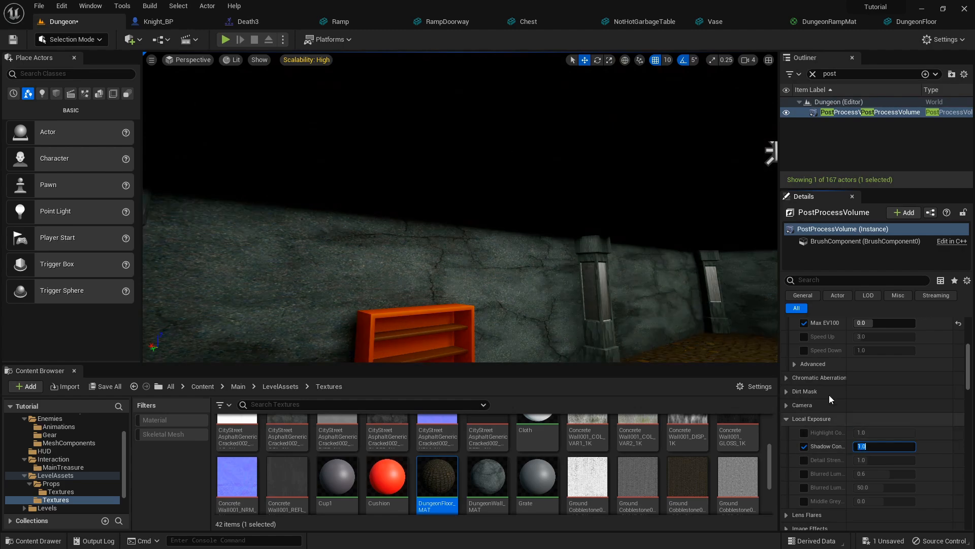
{"action": "left_click", "coordinate": [804, 446]}
Select the upper wall piece DungeonWall37 and inspect its lower edge, then view the open archway in the hall
{"action": "right_click_drag", "start_coordinate": [630, 264], "coordinate": [777, 307]}
{"action": "key", "text": "w"}
{"action": "key", "text": "w"}
{"action": "key", "text": "w"}
{"action": "key", "text": "w"}
{"action": "left_click", "coordinate": [581, 219]}
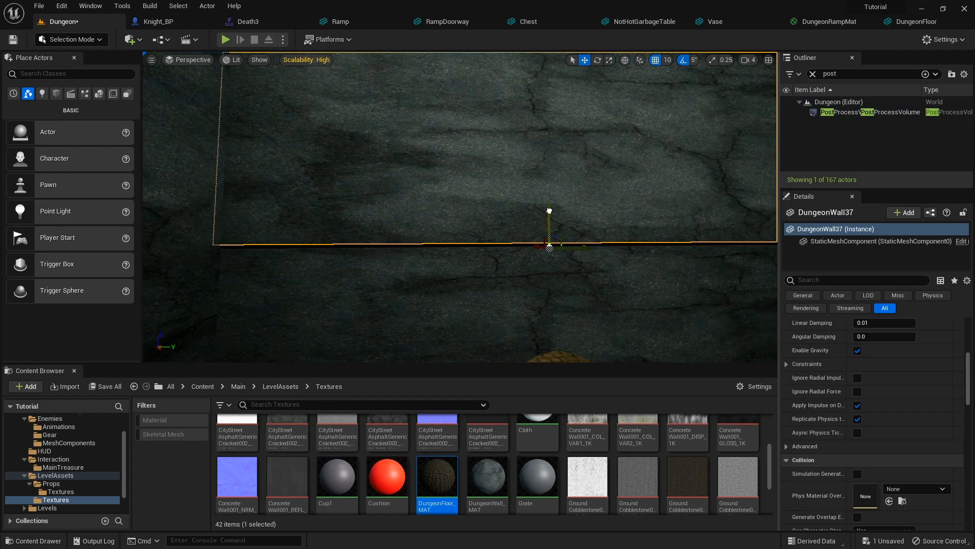
{"action": "right_click_drag", "start_coordinate": [550, 214], "coordinate": [376, 230]}
{"action": "key", "text": "w"}
{"action": "key", "text": "w"}
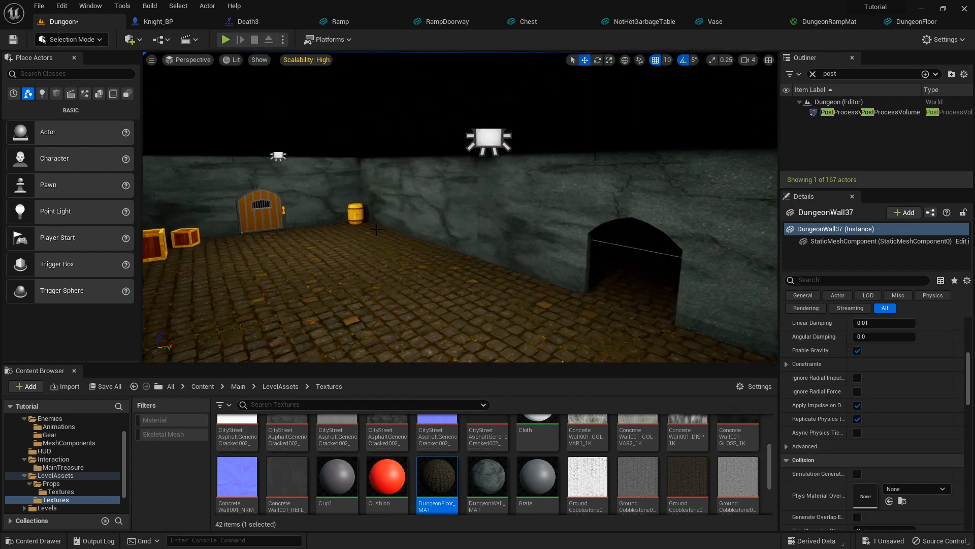
Duplicate the wooden door Doorway_BP, move the copy to the open archway and rotate it in line with that wall
{"action": "left_click", "coordinate": [252, 197]}
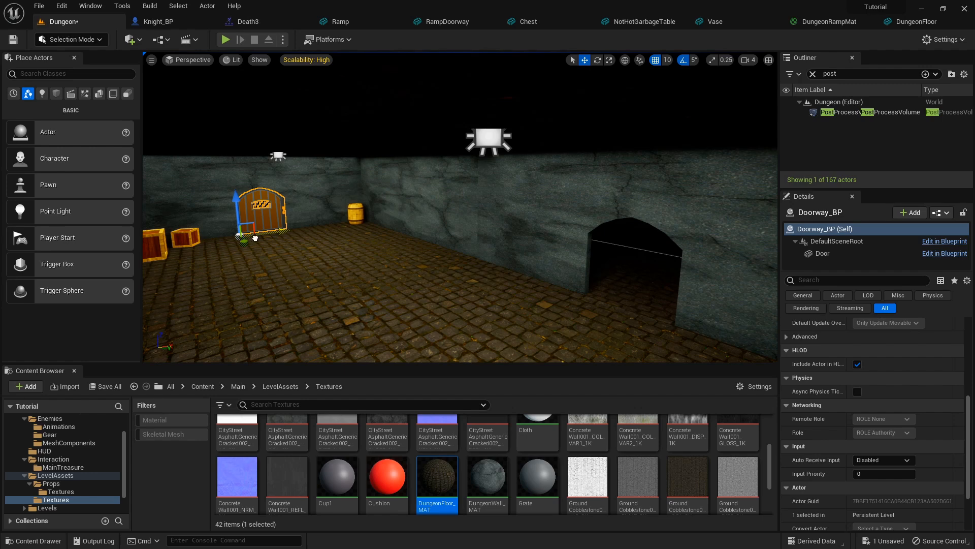
{"action": "left_click_drag", "start_coordinate": [414, 295], "coordinate": [441, 305]}
{"action": "left_click_drag", "start_coordinate": [394, 233], "coordinate": [635, 281]}
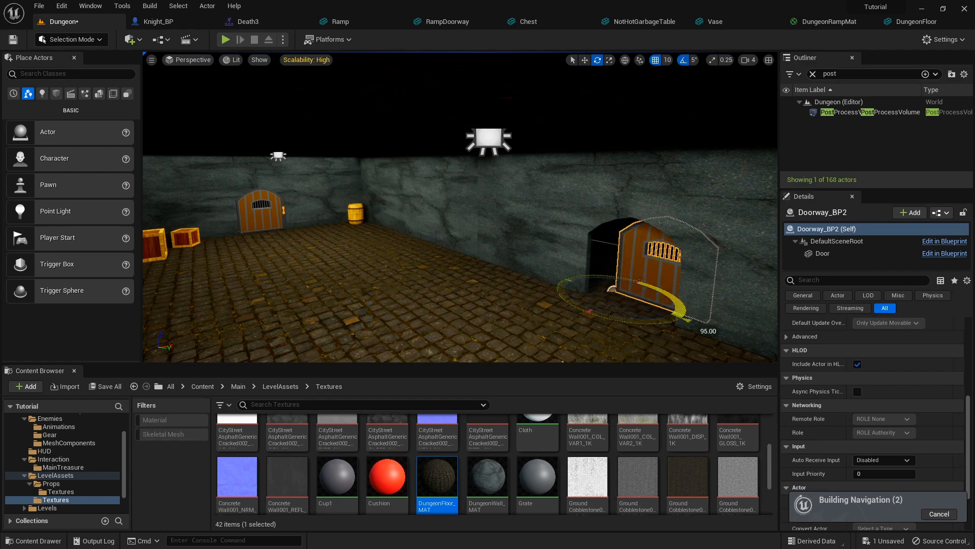
Shift the duplicated door sideways and in depth so that it fits into the archway opening
{"action": "right_click_drag", "start_coordinate": [733, 308], "coordinate": [722, 351]}
{"action": "key", "text": "w"}
{"action": "key", "text": "w"}
{"action": "left_click_drag", "start_coordinate": [657, 265], "coordinate": [626, 283]}
{"action": "right_click_drag", "start_coordinate": [673, 314], "coordinate": [751, 315]}
{"action": "key", "text": "a"}
{"action": "left_click_drag", "start_coordinate": [534, 209], "coordinate": [504, 210]}
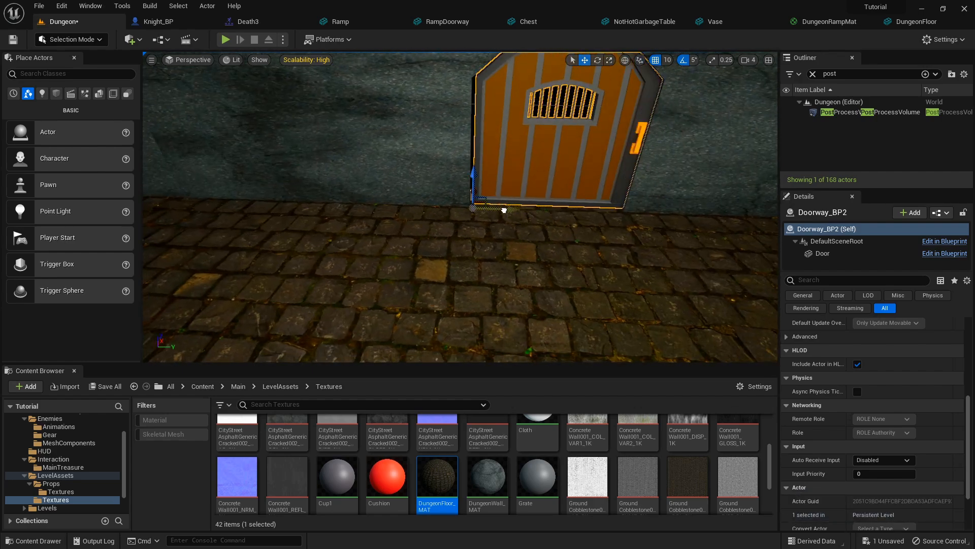
{"action": "right_click_drag", "start_coordinate": [533, 215], "coordinate": [337, 266]}
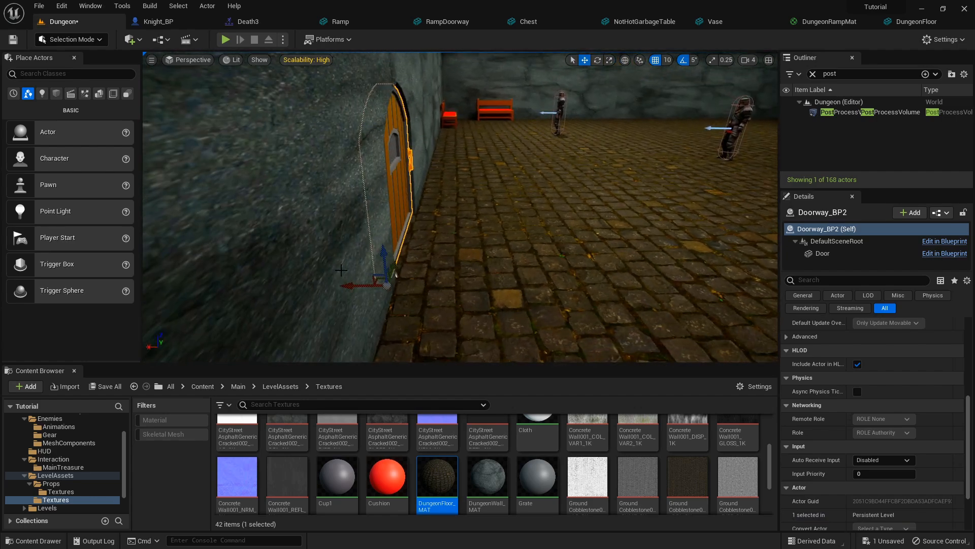
{"action": "left_click_drag", "start_coordinate": [356, 286], "coordinate": [362, 285]}
Select the floor tile DungeonFloor18 together with the adjoining tile behind it
{"action": "right_click_drag", "start_coordinate": [481, 286], "coordinate": [640, 277]}
{"action": "key", "text": "w"}
{"action": "right_click_drag", "start_coordinate": [460, 207], "coordinate": [554, 147]}
{"action": "key", "text": "w"}
{"action": "key", "text": "w"}
{"action": "key", "text": "w"}
{"action": "key", "text": "s"}
{"action": "left_click", "coordinate": [465, 219]}
{"action": "right_click_drag", "start_coordinate": [465, 219], "coordinate": [507, 175]}
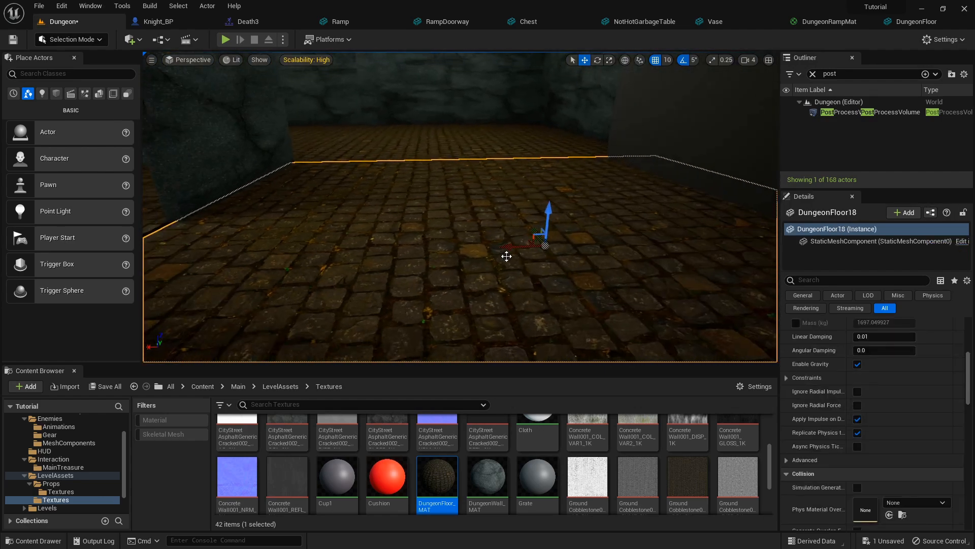
{"action": "left_click", "coordinate": [490, 135], "text": "ctrl"}
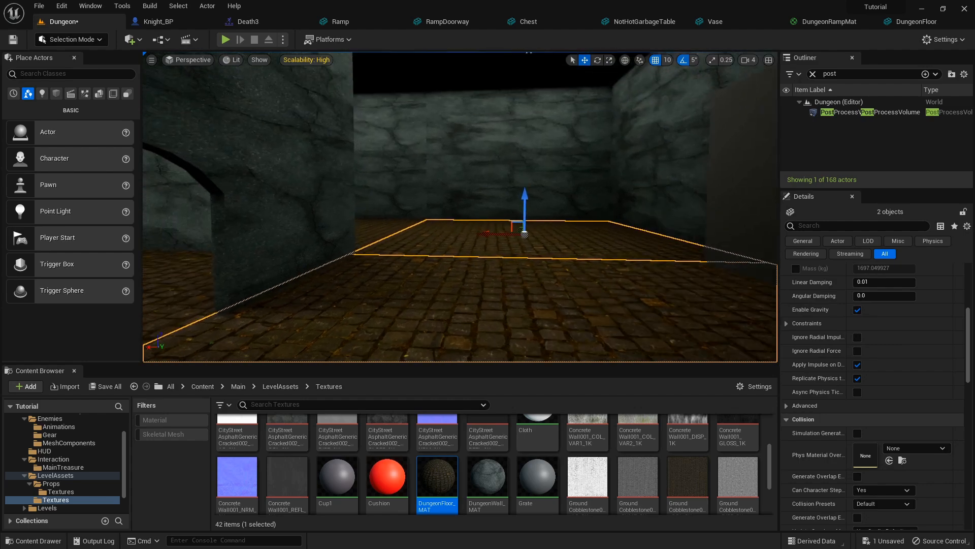
Select DungeonFloor22 with its neighbouring floor tile and inspect the ramp area
{"action": "left_click", "coordinate": [477, 192]}
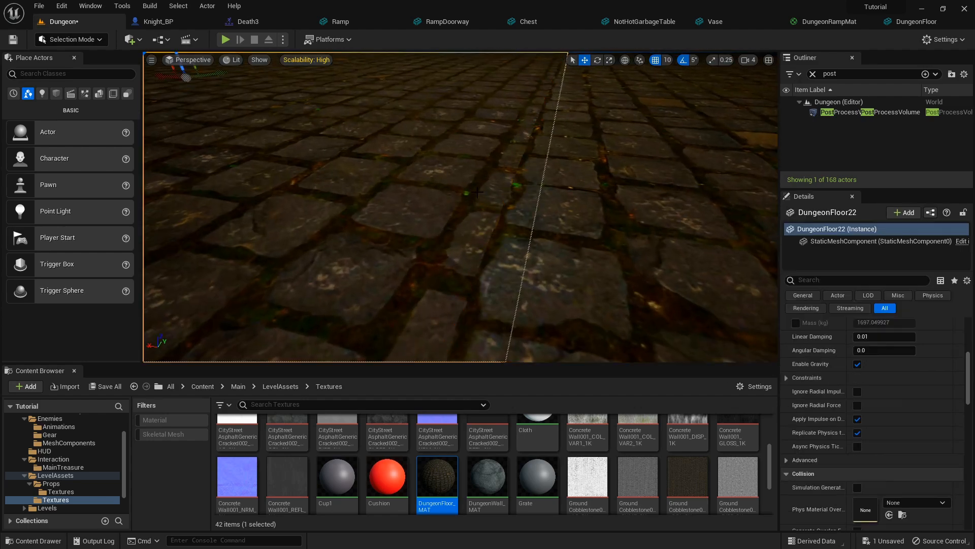
{"action": "left_click", "coordinate": [509, 224], "text": "ctrl"}
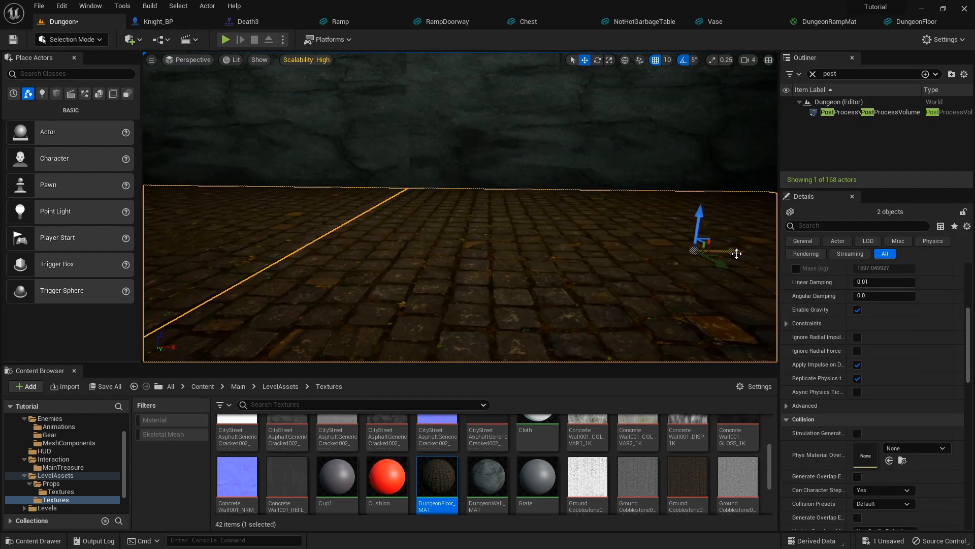
{"action": "right_click_drag", "start_coordinate": [587, 235], "coordinate": [386, 233]}
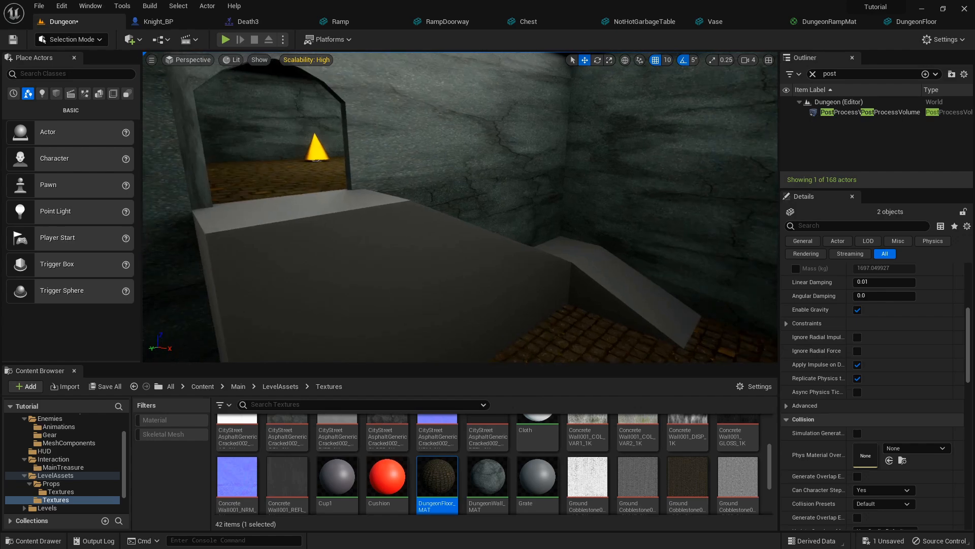
{"action": "right_click_drag", "start_coordinate": [512, 199], "coordinate": [558, 194]}
Play the level in full screen and walk through the first hall
{"action": "left_click", "coordinate": [226, 40]}
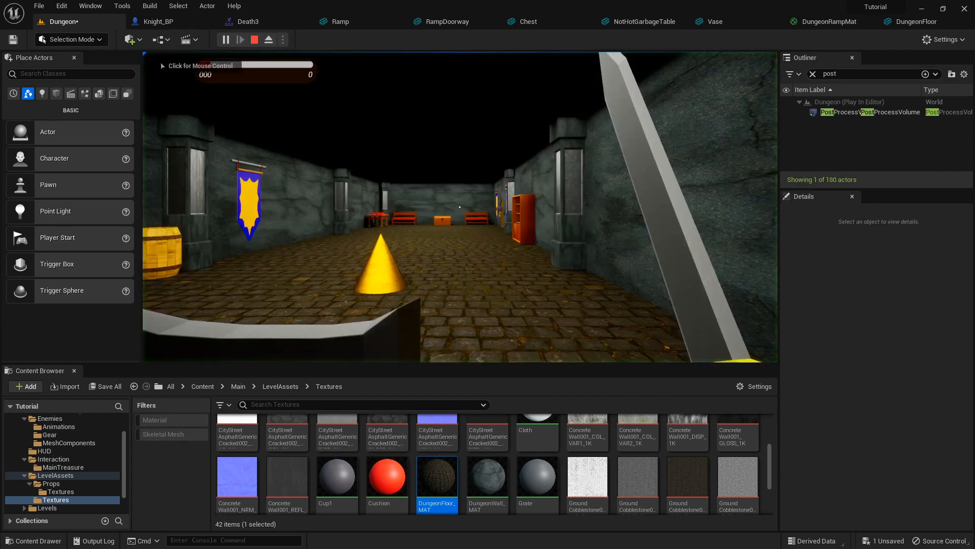
{"action": "key", "text": "F11"}
{"action": "left_click", "coordinate": [487, 274]}
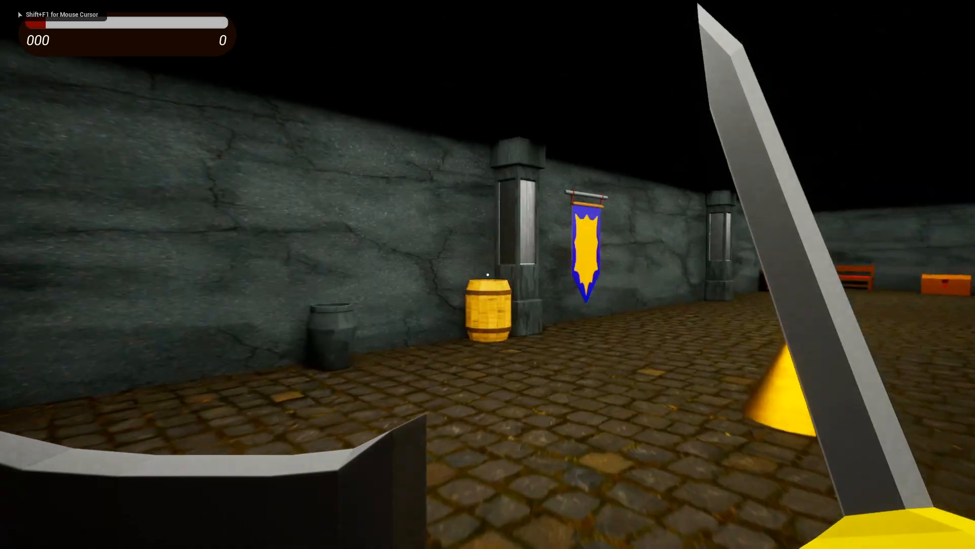
{"action": "key", "text": "w"}
{"action": "key", "text": "w"}
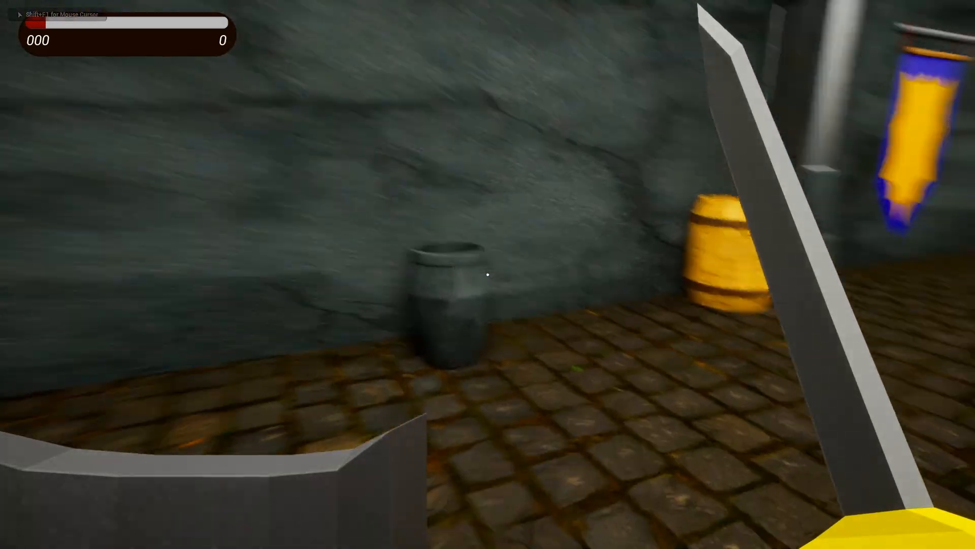
{"action": "key", "text": "w"}
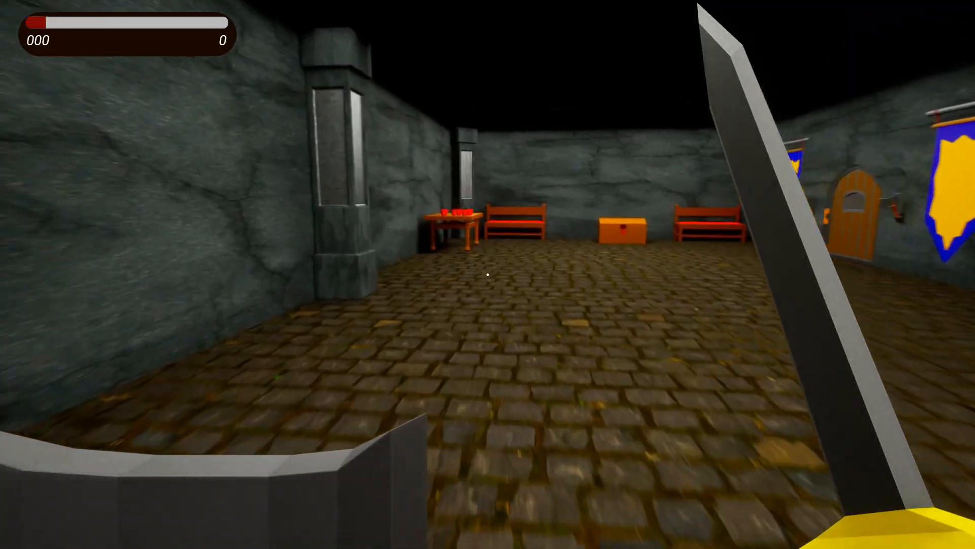
Walk to the table by the wall and use the red cups standing on it
{"action": "key", "text": "w"}
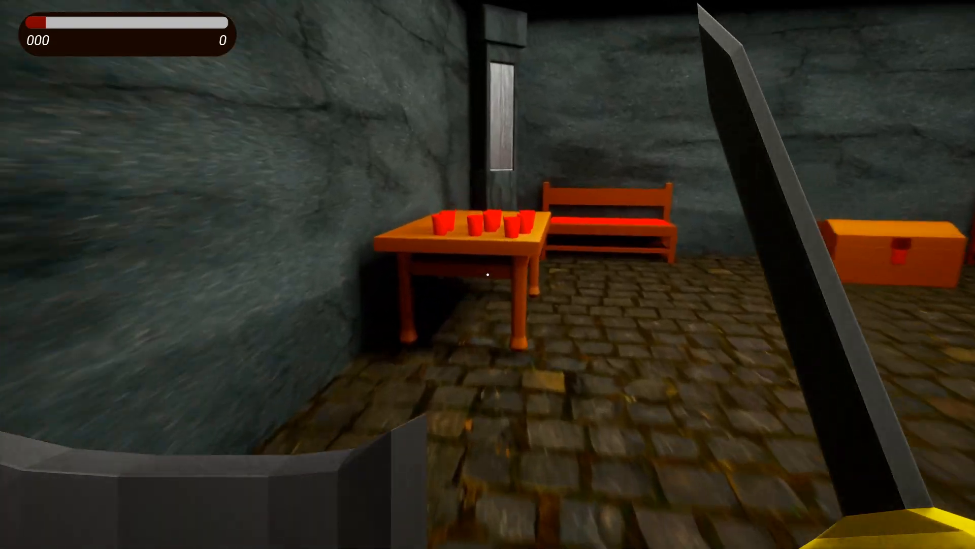
{"action": "key", "text": "w"}
{"action": "key", "text": "e"}
{"action": "key", "text": "e"}
{"action": "key", "text": "e"}
{"action": "key", "text": "e"}
{"action": "key", "text": "w"}
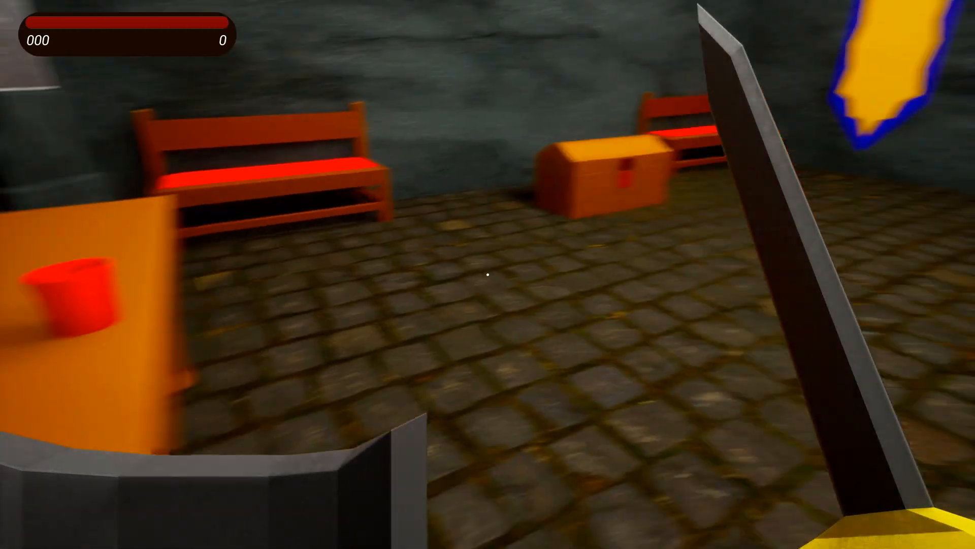
Open the treasure chest between the benches and collect the pots of gold and other contents
{"action": "key", "text": "w"}
{"action": "key", "text": "e"}
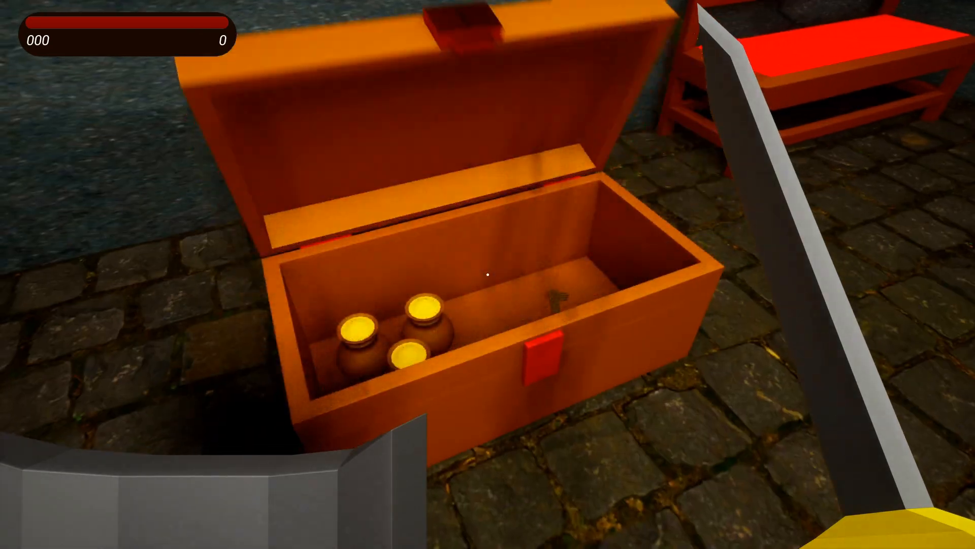
{"action": "key", "text": "e"}
{"action": "key", "text": "e"}
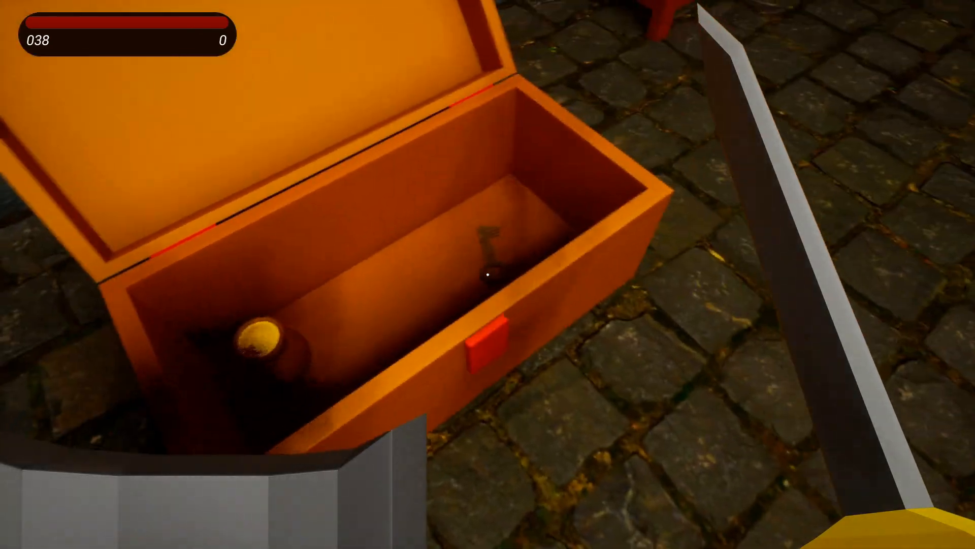
{"action": "key", "text": "e"}
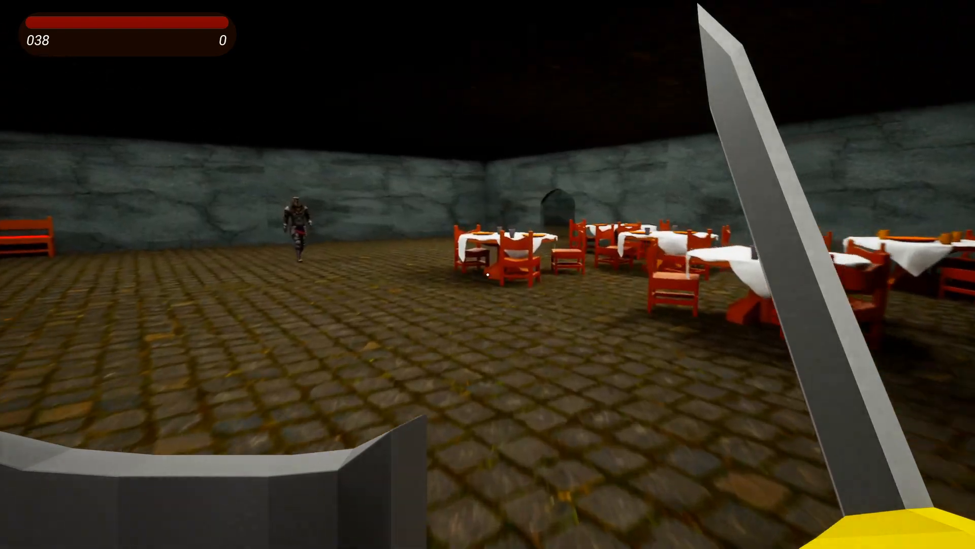
Walk across the dining hall, through its archway and up to the golden cone in the room beyond
{"action": "key", "text": "w"}
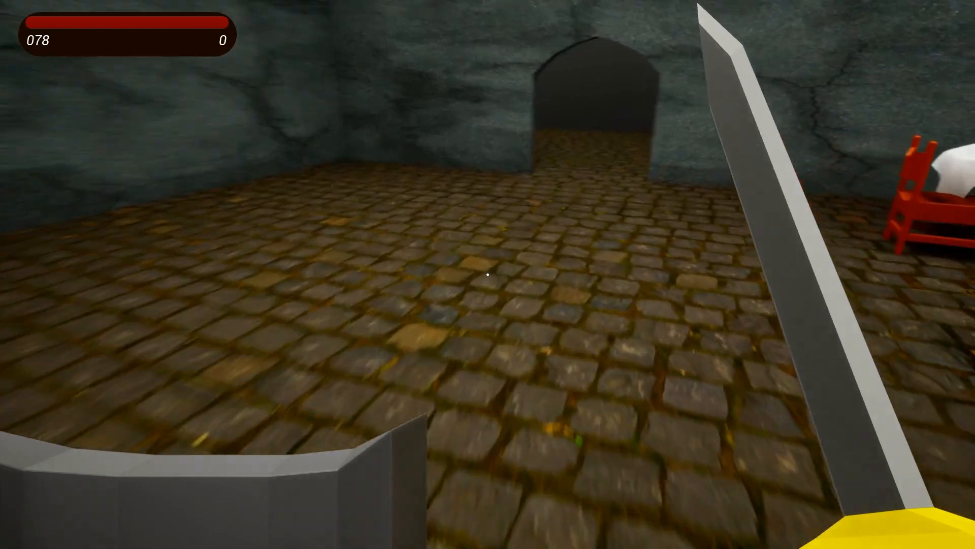
{"action": "key", "text": "w"}
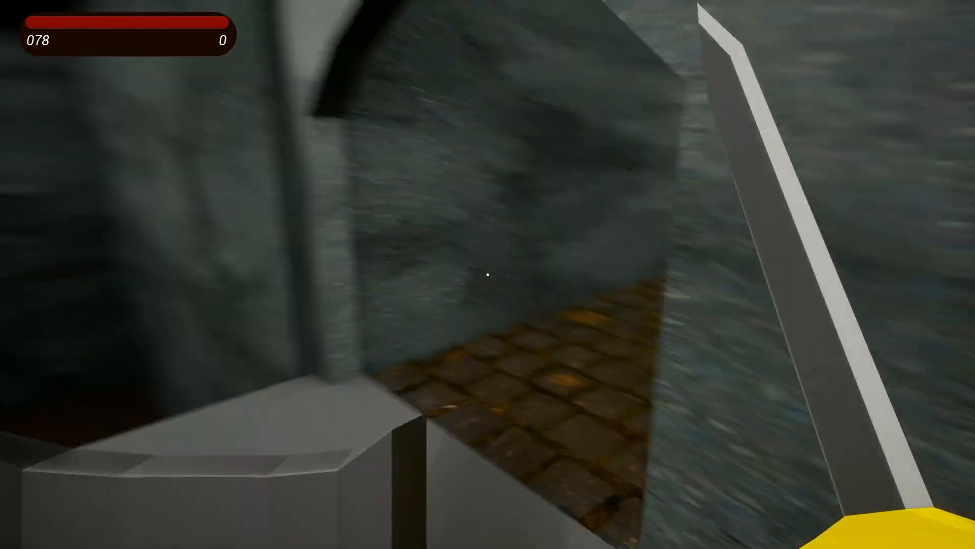
{"action": "key", "text": "w"}
{"action": "key", "text": "w"}
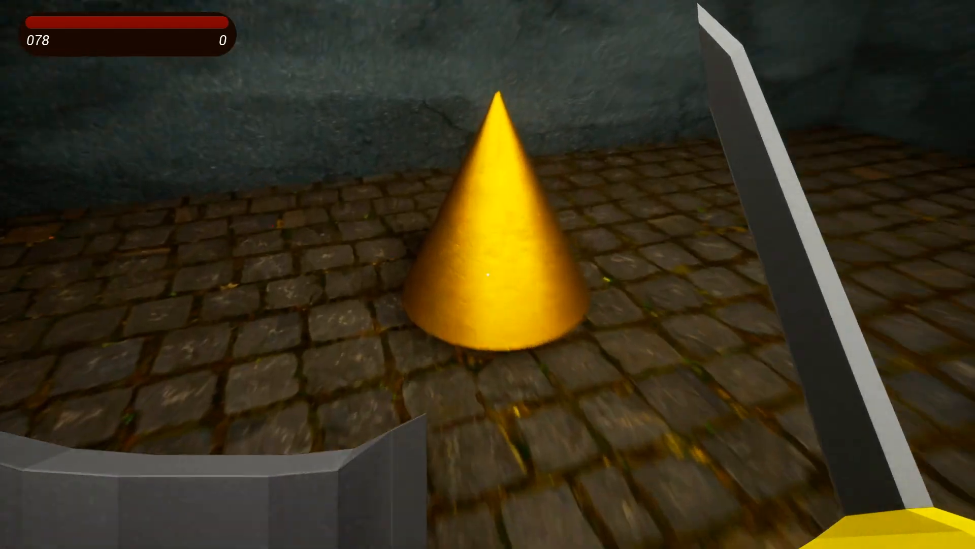
{"action": "key", "text": "w"}
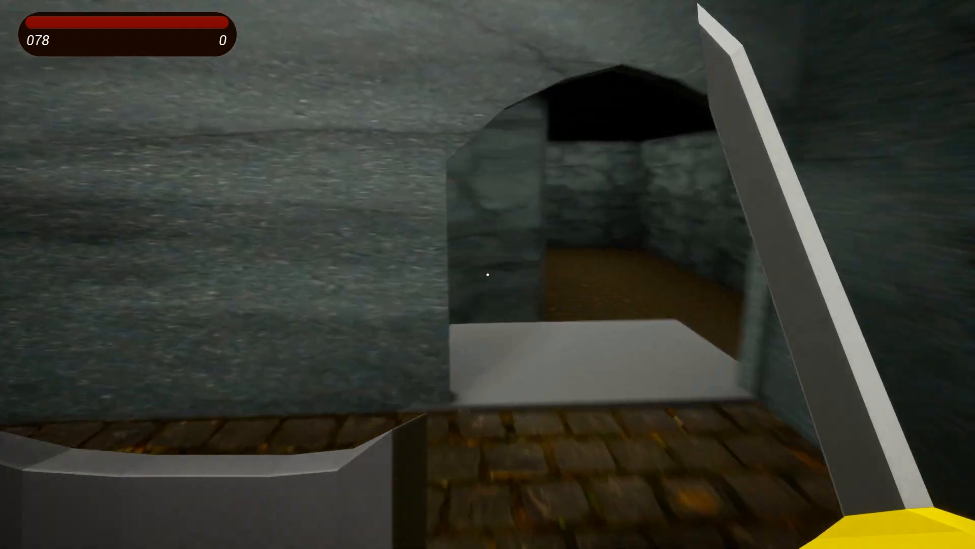
Return through the dining hall to the first hall and inspect the large barred door beside the stacked crates
{"action": "key", "text": "w"}
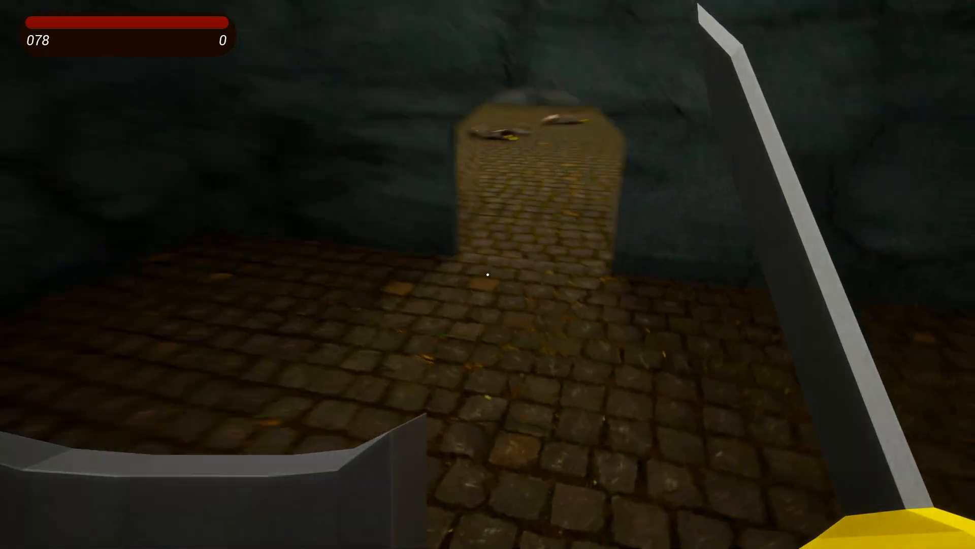
{"action": "key", "text": "w"}
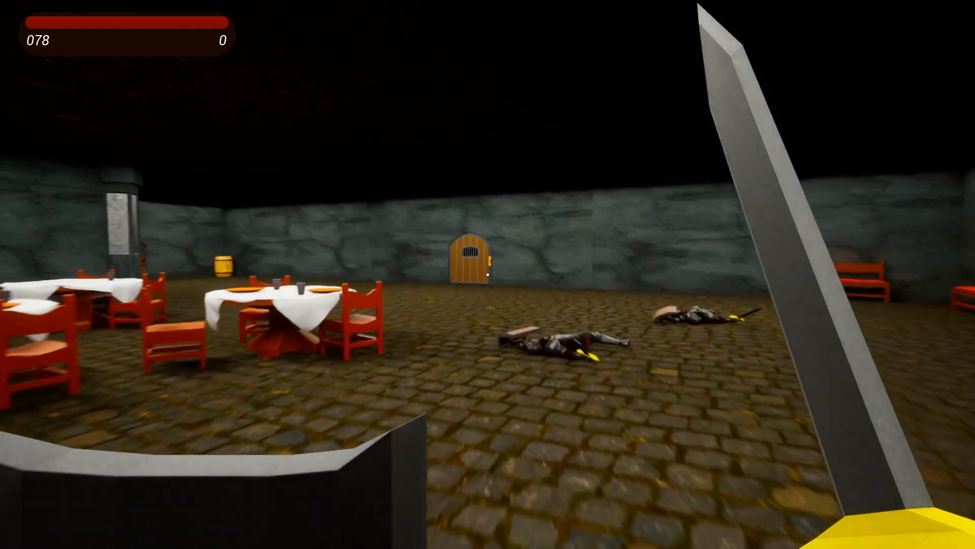
{"action": "key", "text": "w"}
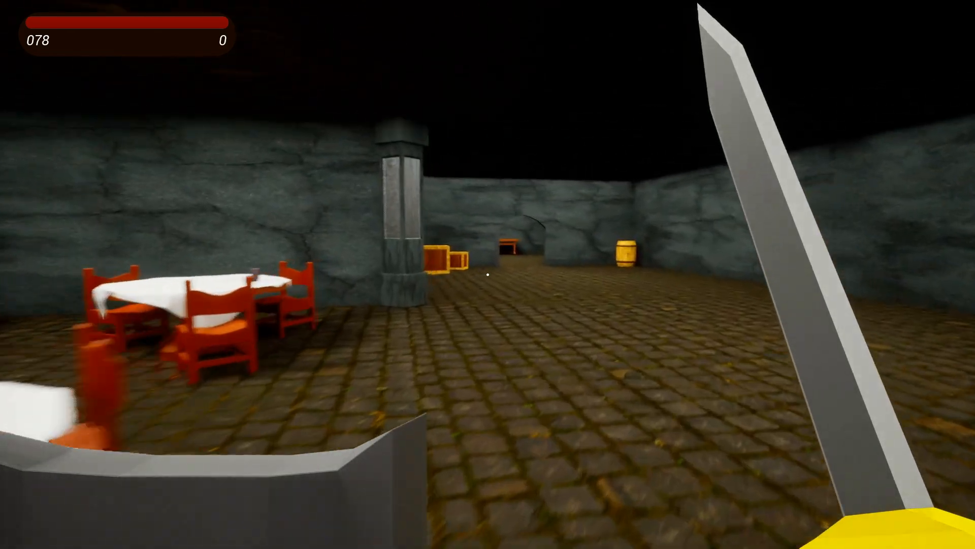
{"action": "key", "text": "w"}
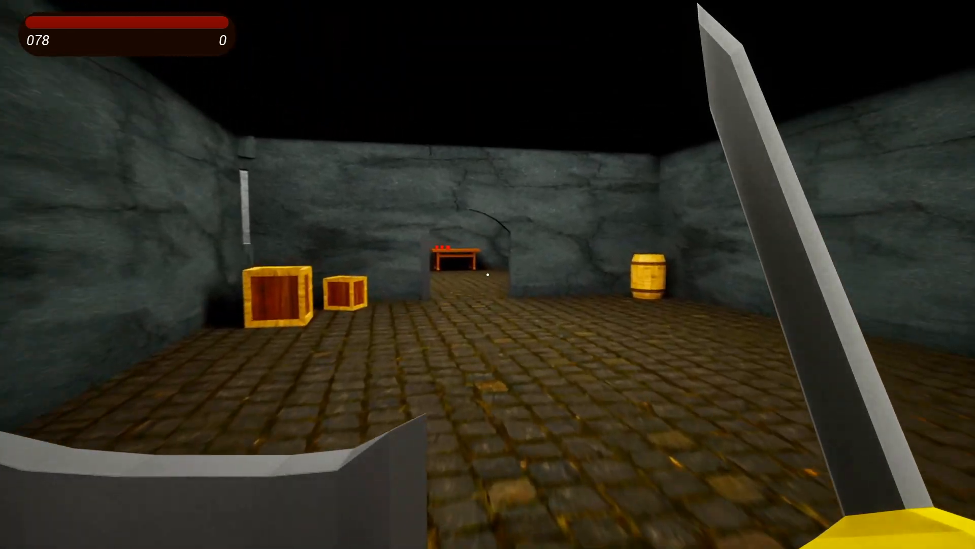
{"action": "key", "text": "w"}
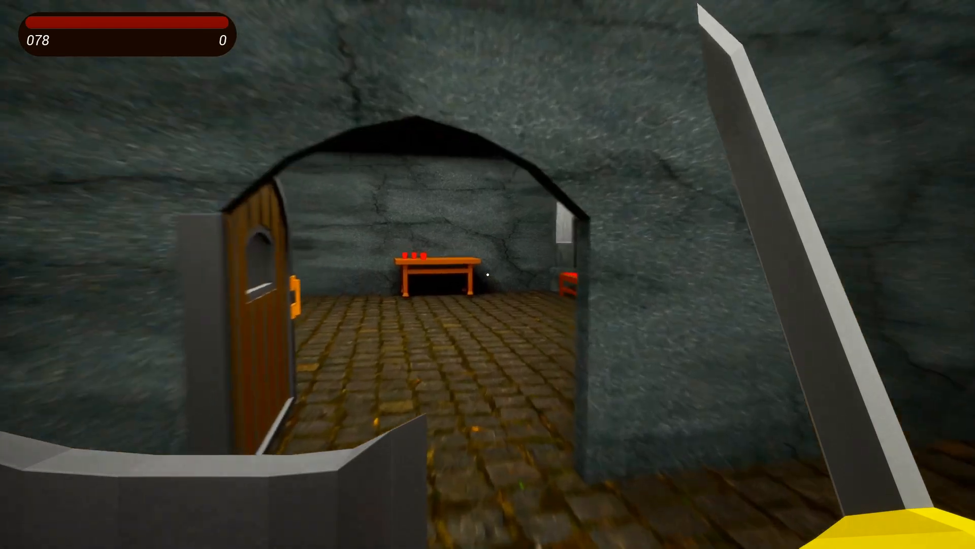
{"action": "key", "text": "w"}
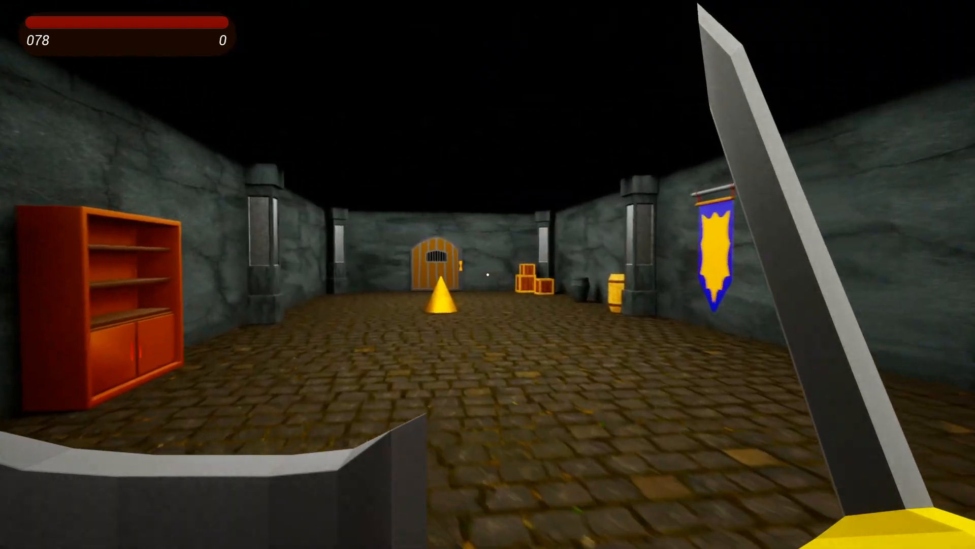
{"action": "key", "text": "w"}
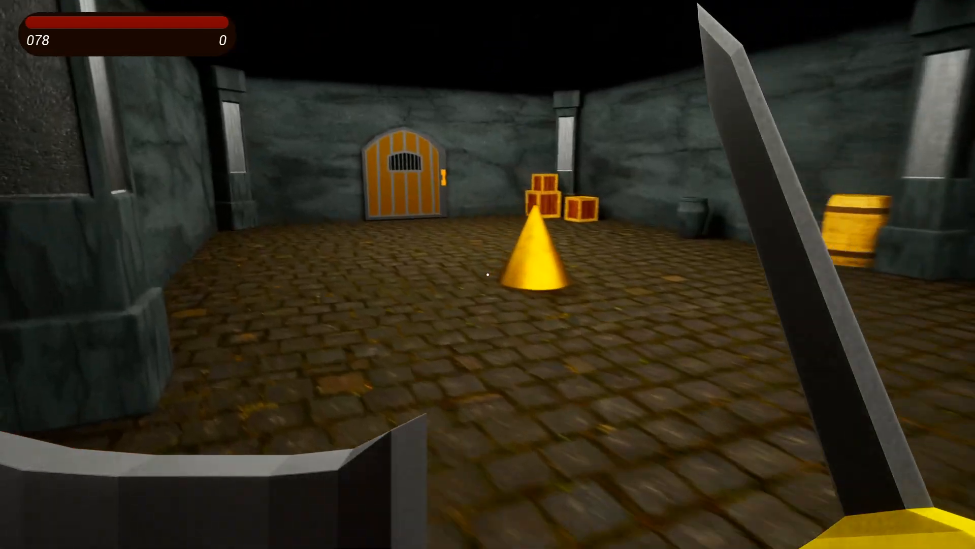
{"action": "key", "text": "w"}
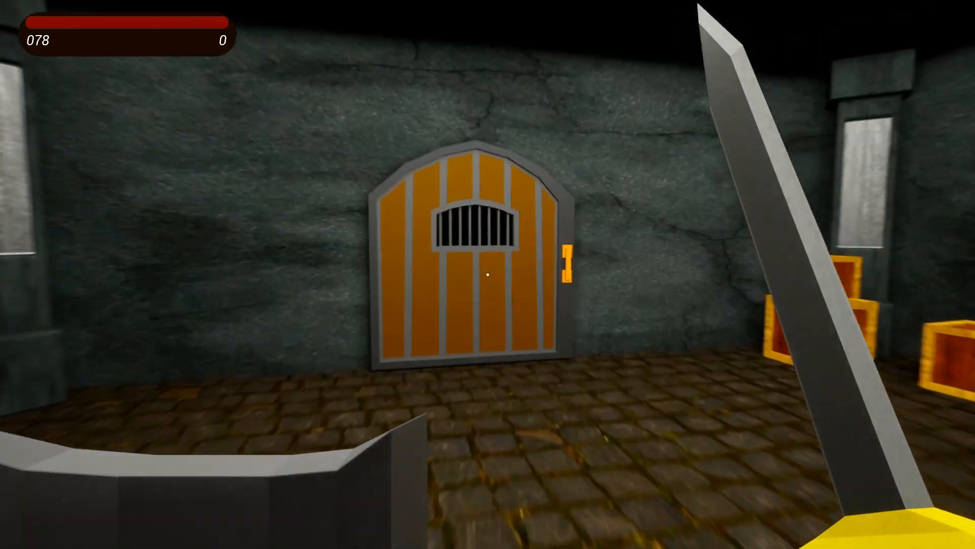
{"action": "key", "text": "w"}
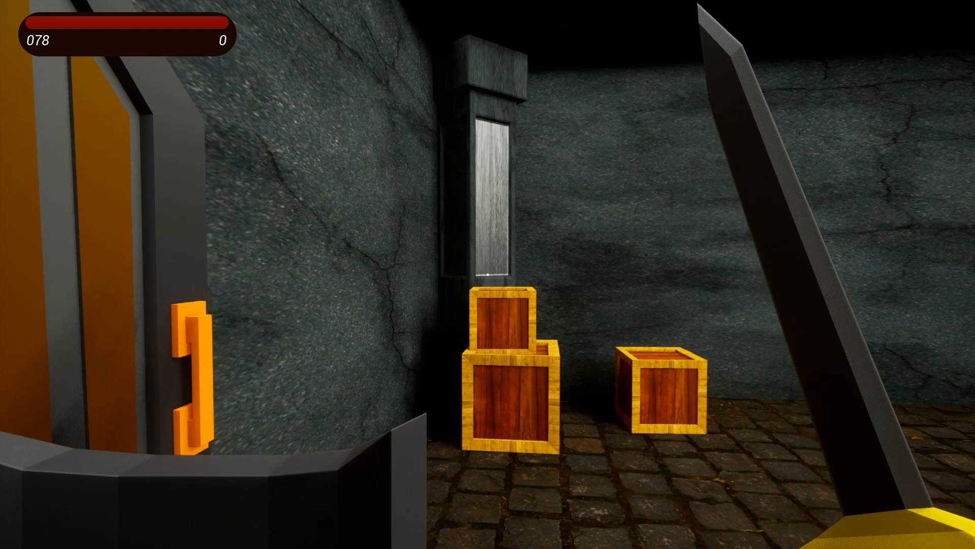
End the playtest, leave the full-screen viewport and save all modified content
{"action": "key", "text": "Escape"}
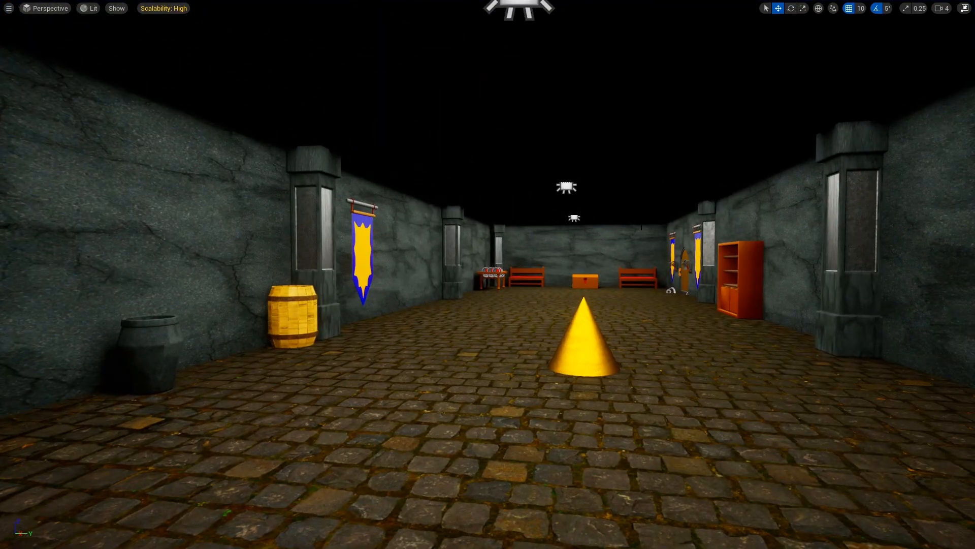
{"action": "key", "text": "F11"}
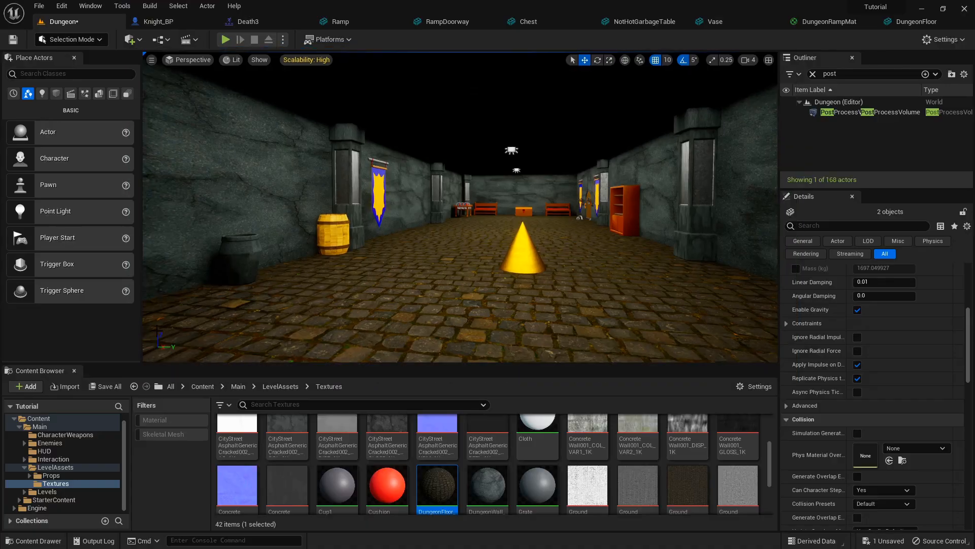
{"action": "left_click", "coordinate": [105, 386]}
{"action": "left_click", "coordinate": [559, 392]}
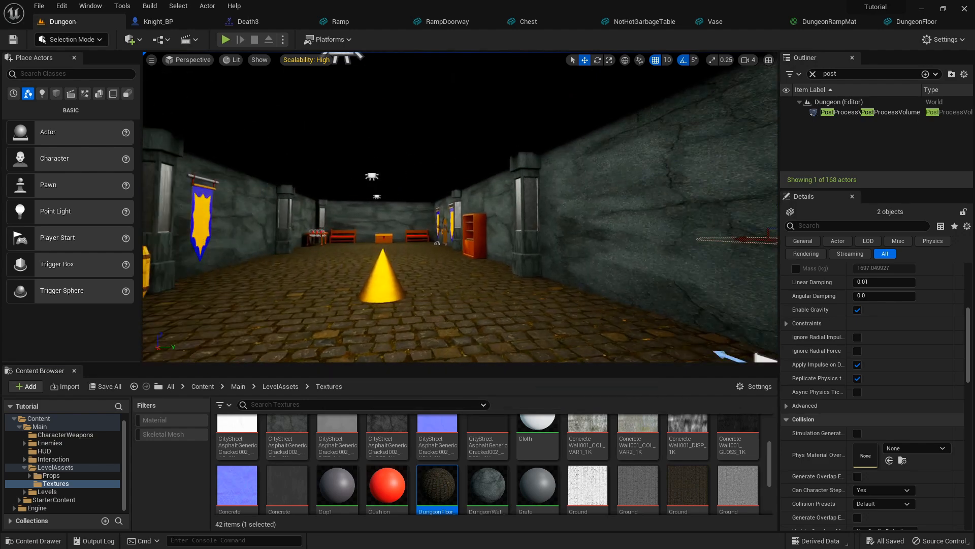
Change the default value of the Health variable in the Knight_BP blueprint and compile it
{"action": "left_click", "coordinate": [155, 21]}
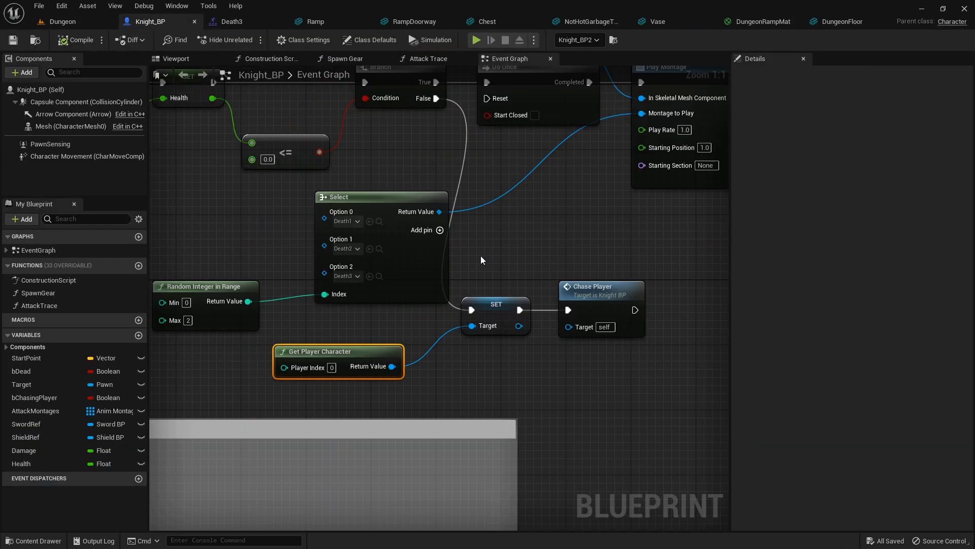
{"action": "right_click_drag", "start_coordinate": [482, 260], "coordinate": [587, 259]}
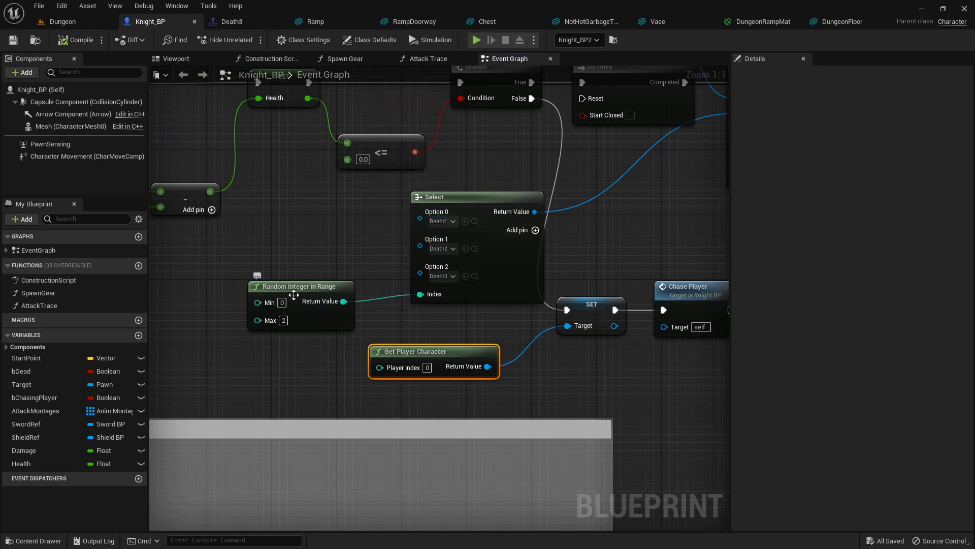
{"action": "left_click", "coordinate": [59, 20]}
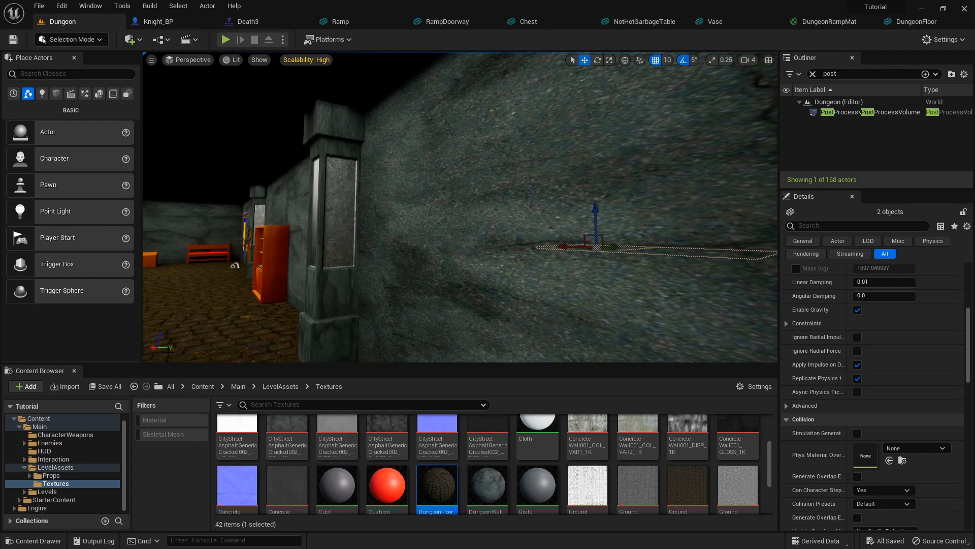
{"action": "left_click", "coordinate": [177, 20]}
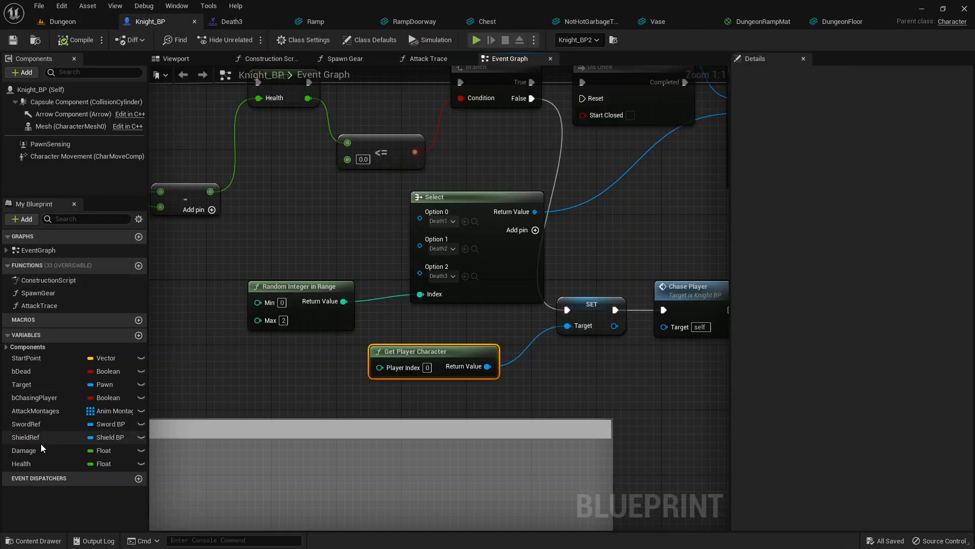
{"action": "left_click", "coordinate": [47, 464]}
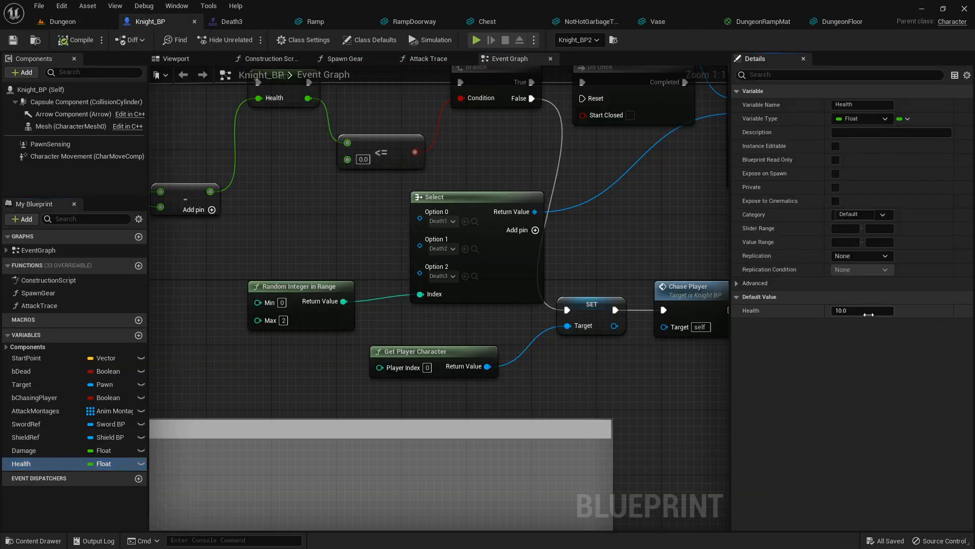
{"action": "left_click", "coordinate": [89, 34]}
Duplicate a dining-hall knight into four additional copies and spread them across the floor near the red benches
{"action": "left_click", "coordinate": [86, 23]}
{"action": "mouse_move", "coordinate": [356, 201]}
{"action": "right_mouse_down"}
{"action": "mouse_move", "coordinate": [406, 184]}
{"action": "mouse_move", "coordinate": [430, 195]}
{"action": "mouse_move", "coordinate": [401, 193]}
{"action": "right_mouse_up"}
{"action": "key", "text": "w"}
{"action": "right_click_drag", "start_coordinate": [401, 275], "coordinate": [431, 280]}
{"action": "key", "text": "w"}
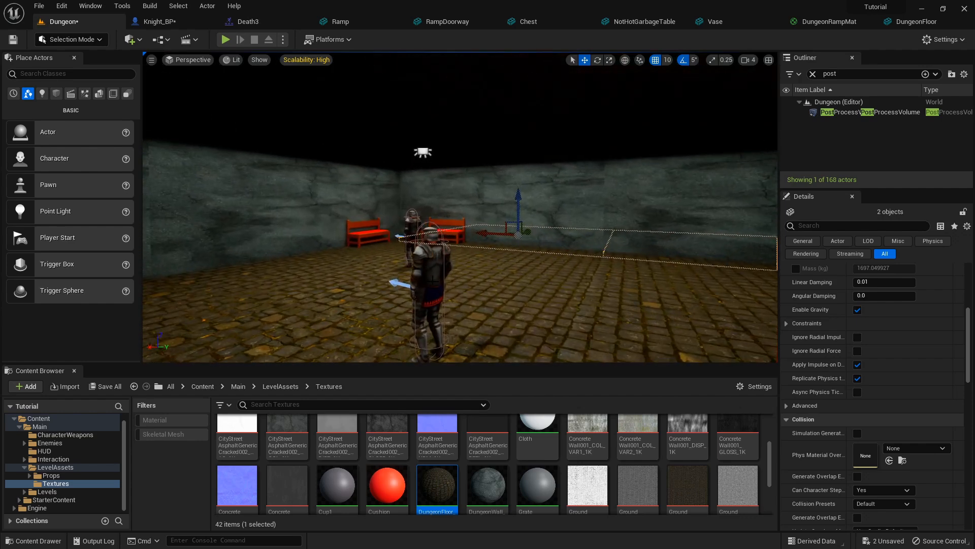
{"action": "left_click", "coordinate": [431, 281]}
{"action": "right_click_drag", "start_coordinate": [378, 253], "coordinate": [380, 267]}
{"action": "left_click_drag", "start_coordinate": [401, 245], "coordinate": [448, 230], "text": "alt"}
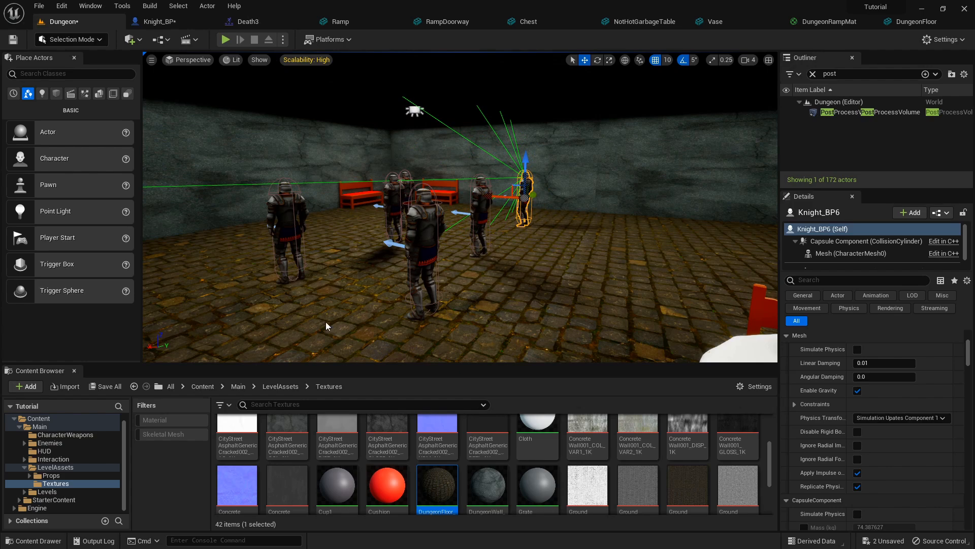
Start playing the level from the floor beside the knights and attack them with the sword
{"action": "right_click", "coordinate": [409, 317]}
{"action": "left_click", "coordinate": [425, 313]}
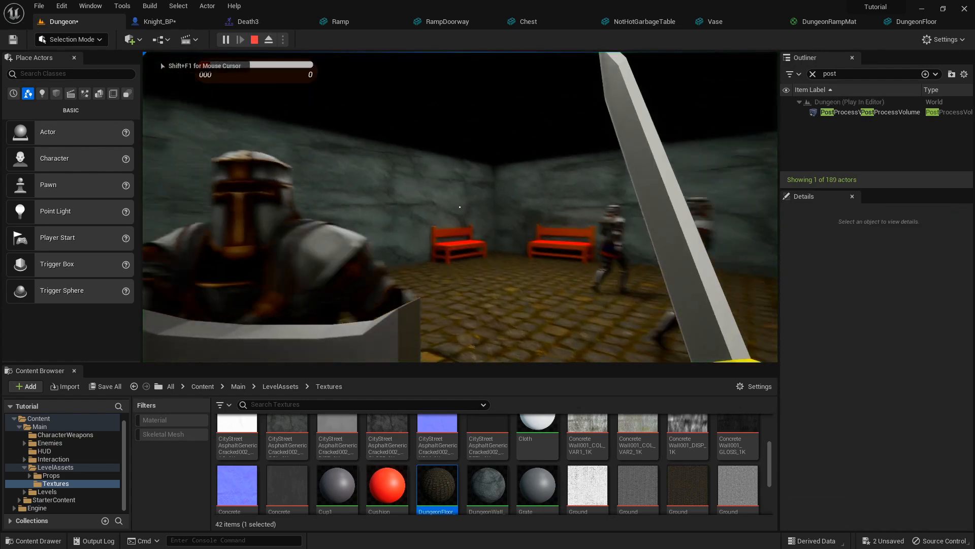
{"action": "left_click", "coordinate": [460, 207]}
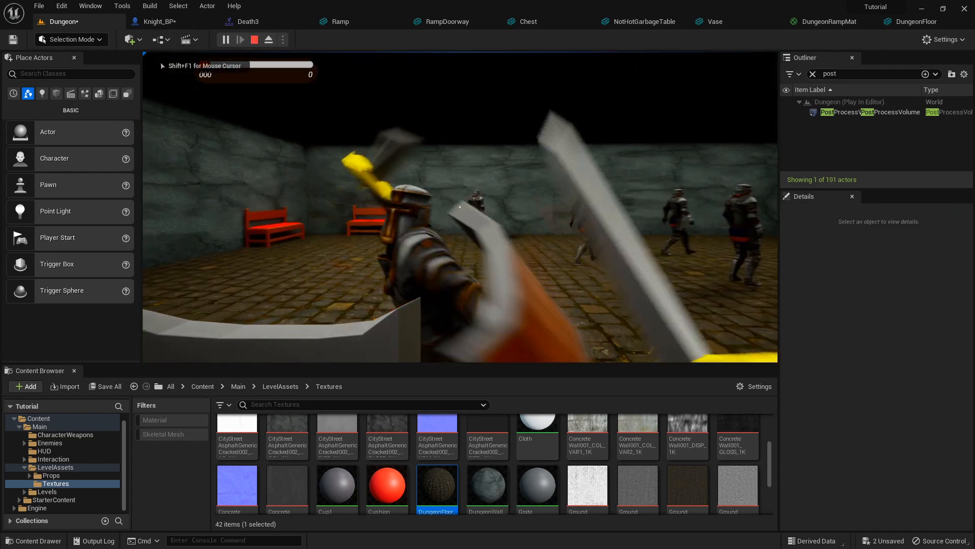
Play in full screen from the first hall and use the red cups on the table by the wall
{"action": "key", "text": "w"}
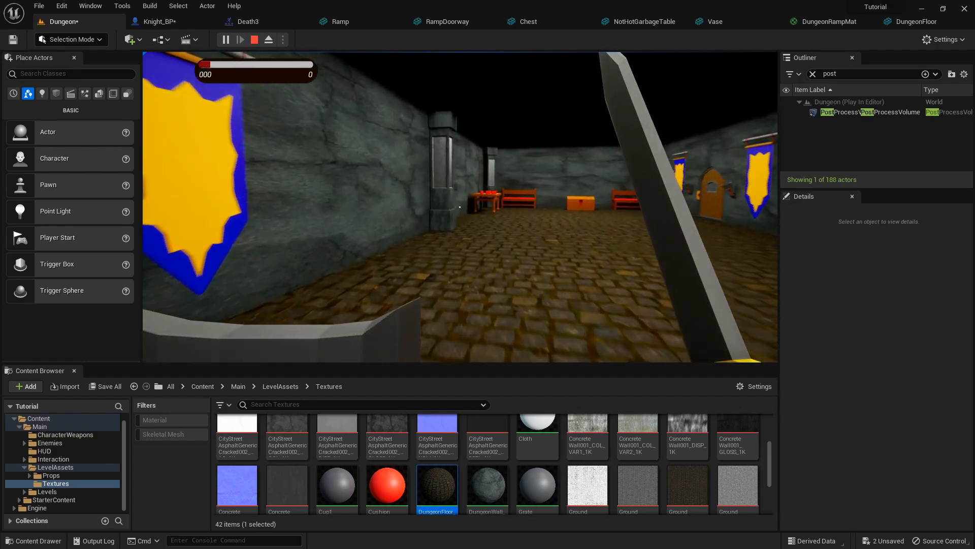
{"action": "key", "text": "F11"}
{"action": "key", "text": "w"}
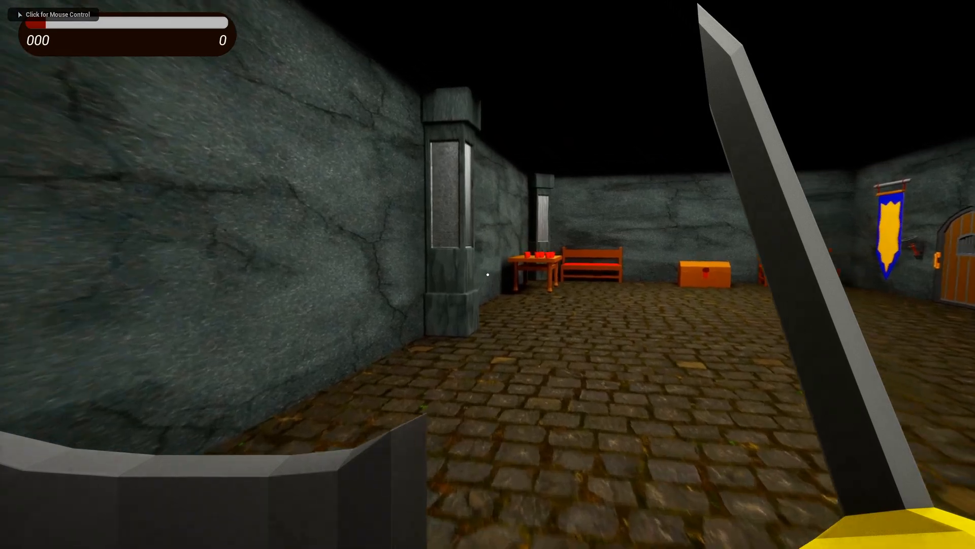
{"action": "left_click", "coordinate": [488, 275]}
{"action": "key", "text": "w"}
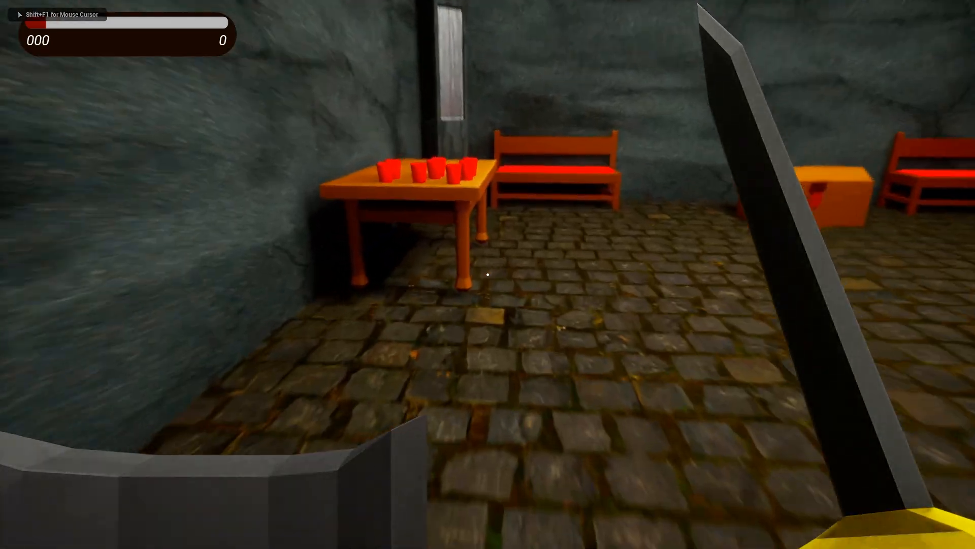
{"action": "key", "text": "w"}
{"action": "key", "text": "e"}
{"action": "key", "text": "e"}
{"action": "key", "text": "e"}
{"action": "key", "text": "e"}
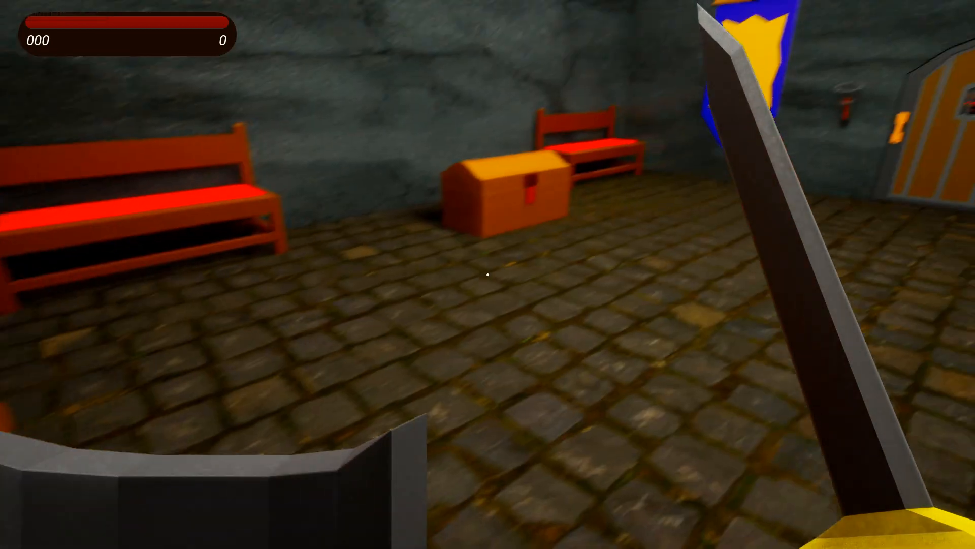
Open the treasure chest between the benches and take the key from it
{"action": "key", "text": "w"}
{"action": "key", "text": "e"}
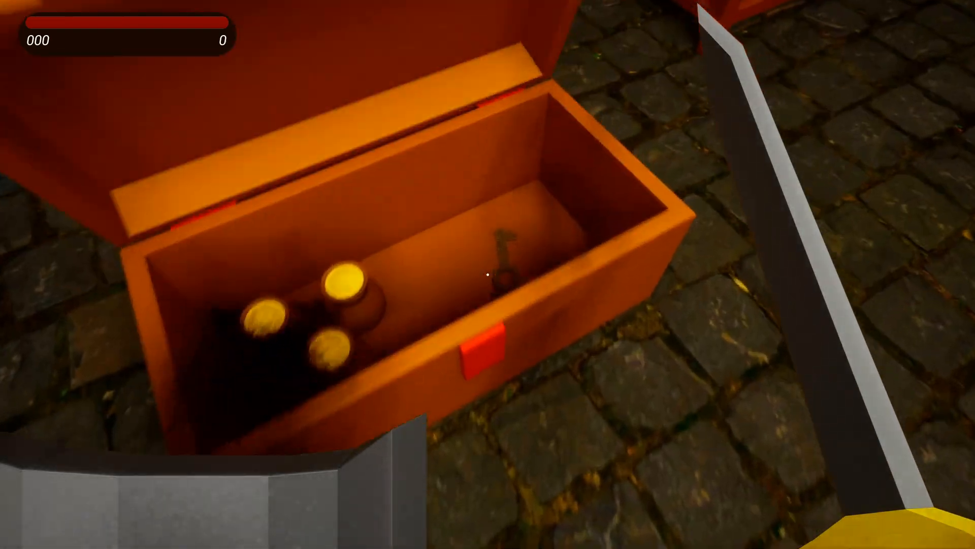
{"action": "key", "text": "e"}
Open the arched wooden door beside the banner and walk through it into the dining hall
{"action": "key", "text": "w"}
{"action": "key", "text": "e"}
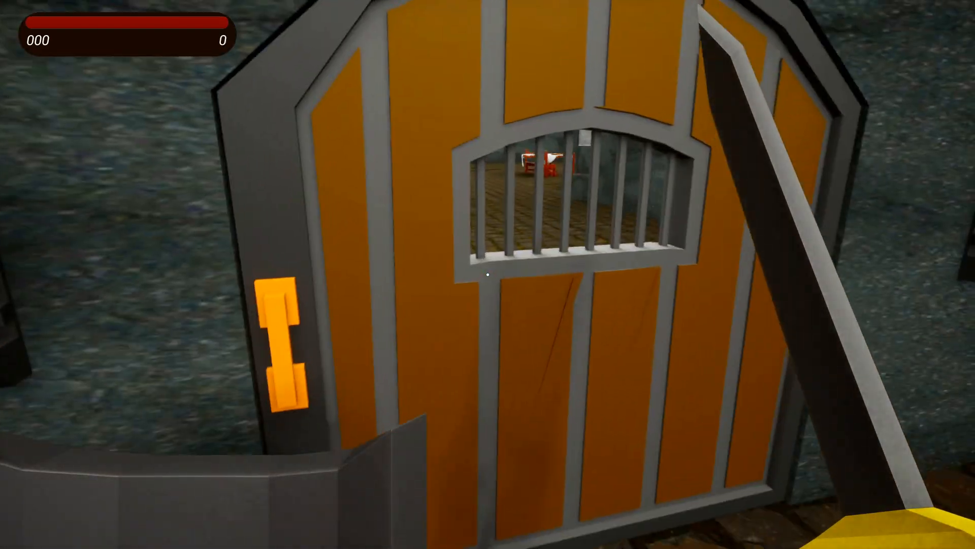
{"action": "key", "text": "w"}
{"action": "key", "text": "w"}
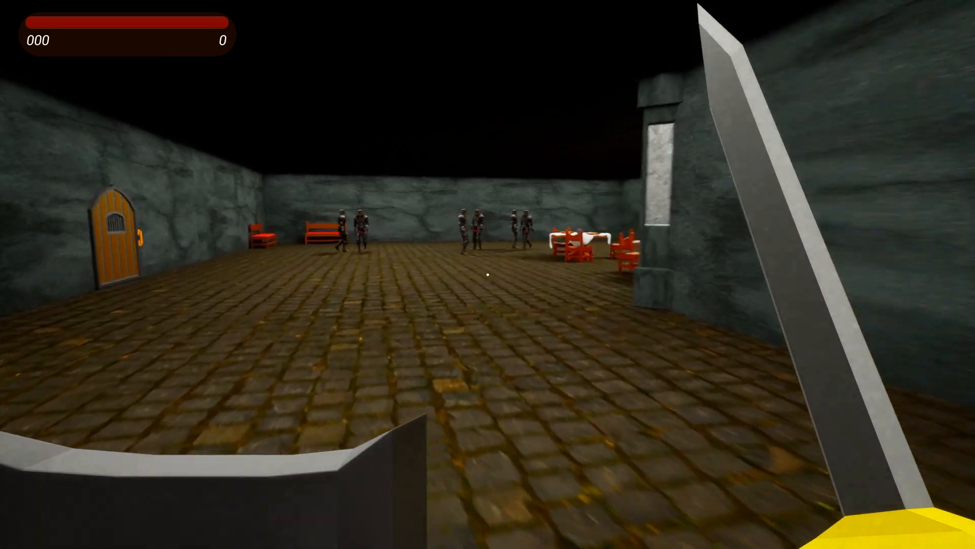
Walk up to the knights in the dining hall and defeat them all with the sword
{"action": "key", "text": "w"}
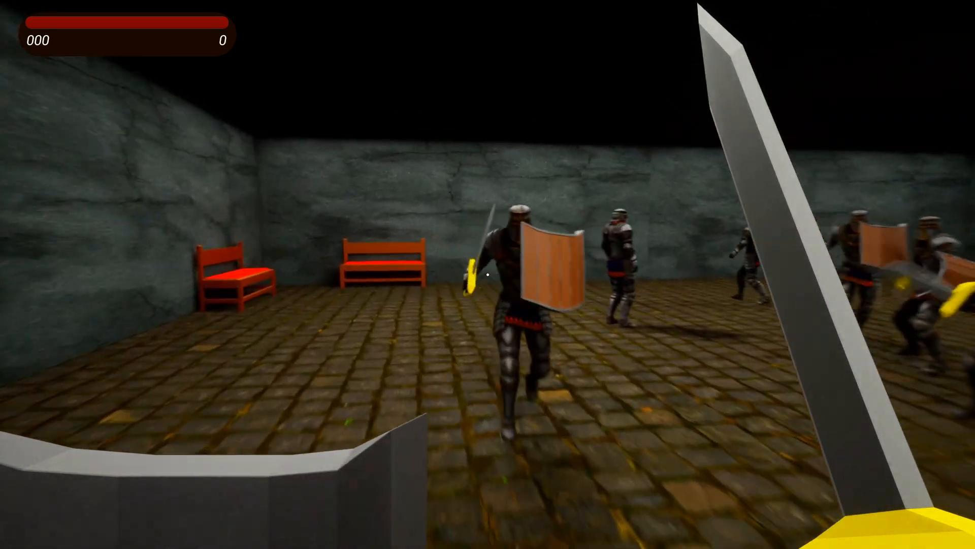
{"action": "left_click", "coordinate": [488, 274]}
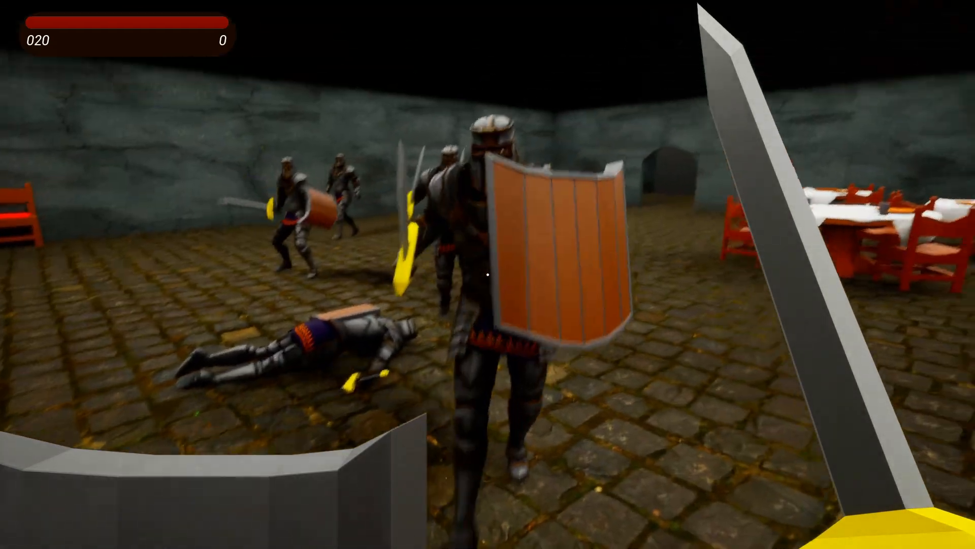
{"action": "left_click", "coordinate": [487, 274]}
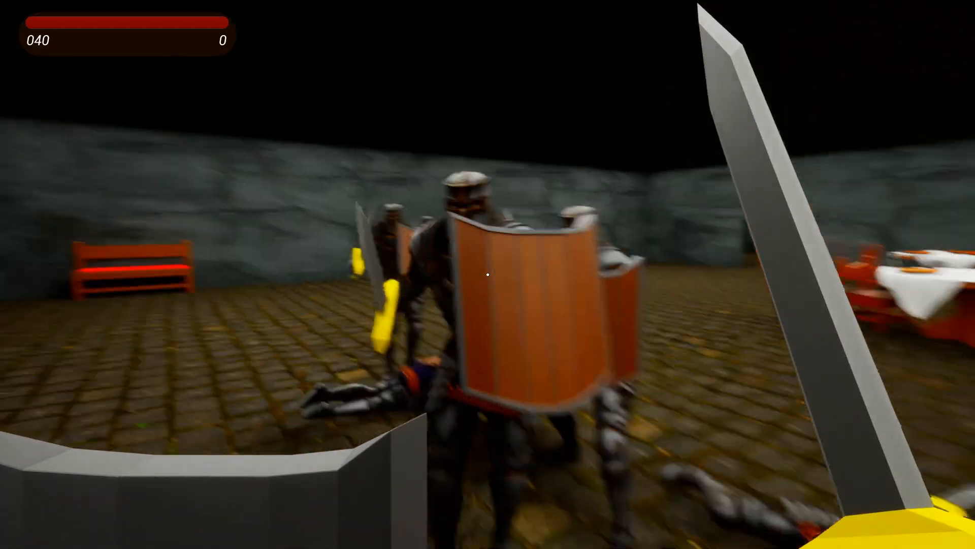
{"action": "left_click", "coordinate": [488, 275]}
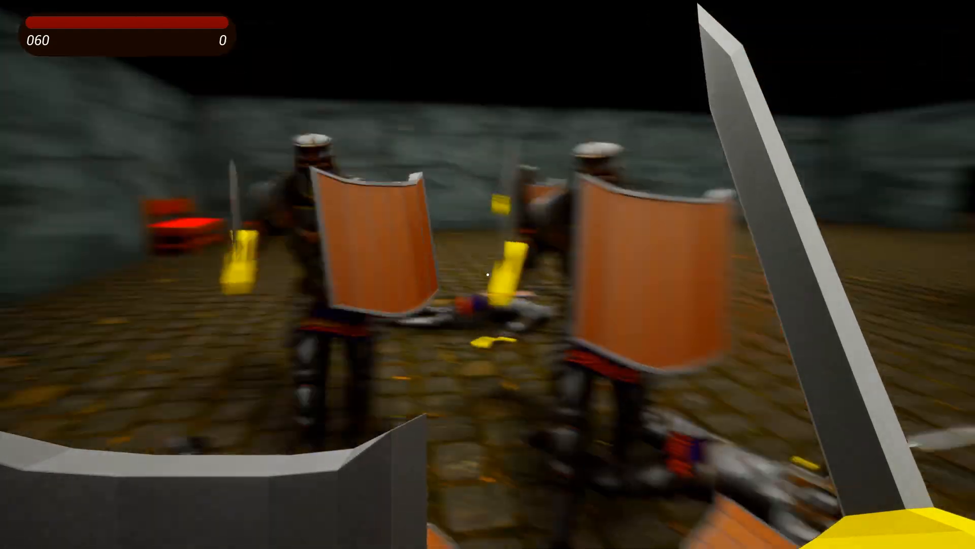
{"action": "left_click", "coordinate": [488, 274]}
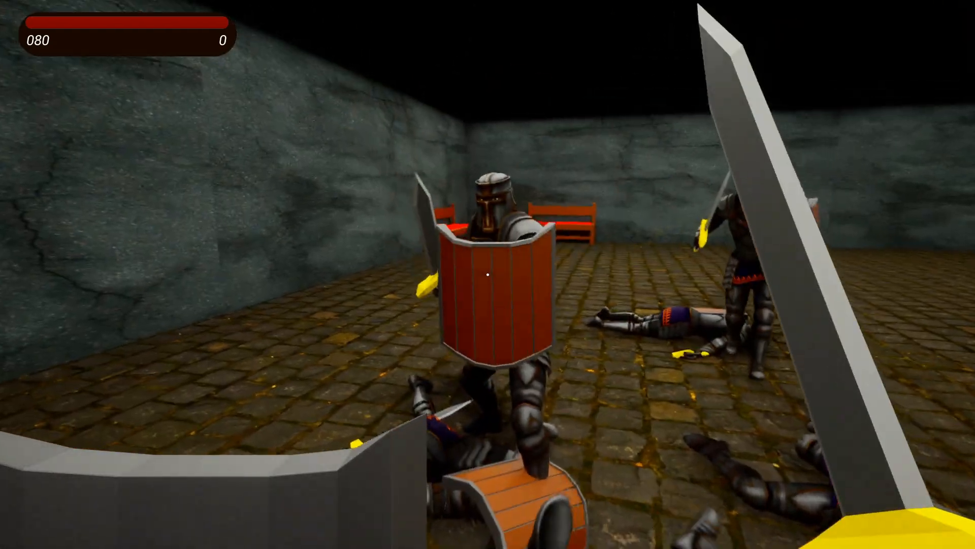
{"action": "left_click", "coordinate": [487, 275]}
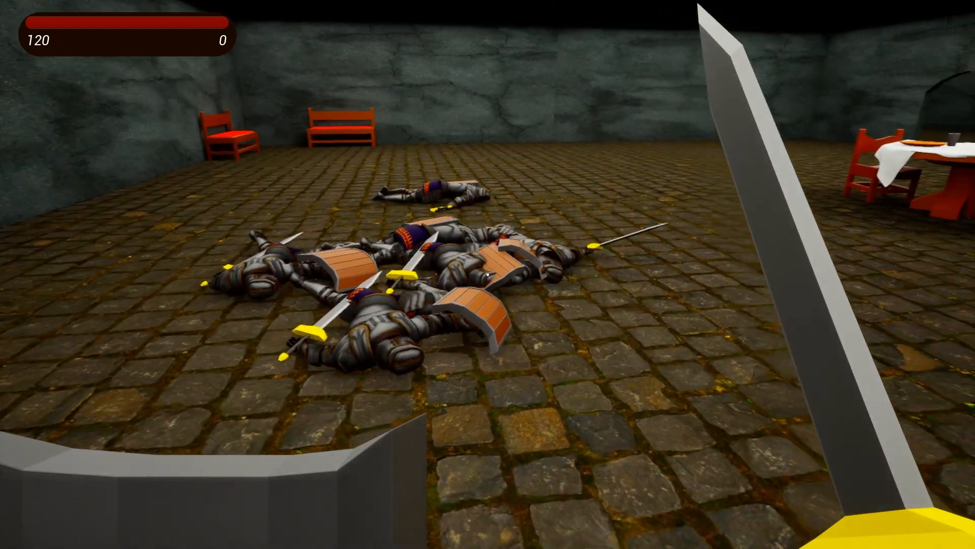
Stop playing, leave full screen and save all unsaved levels and assets
{"action": "key", "text": "Escape"}
{"action": "key", "text": "F11"}
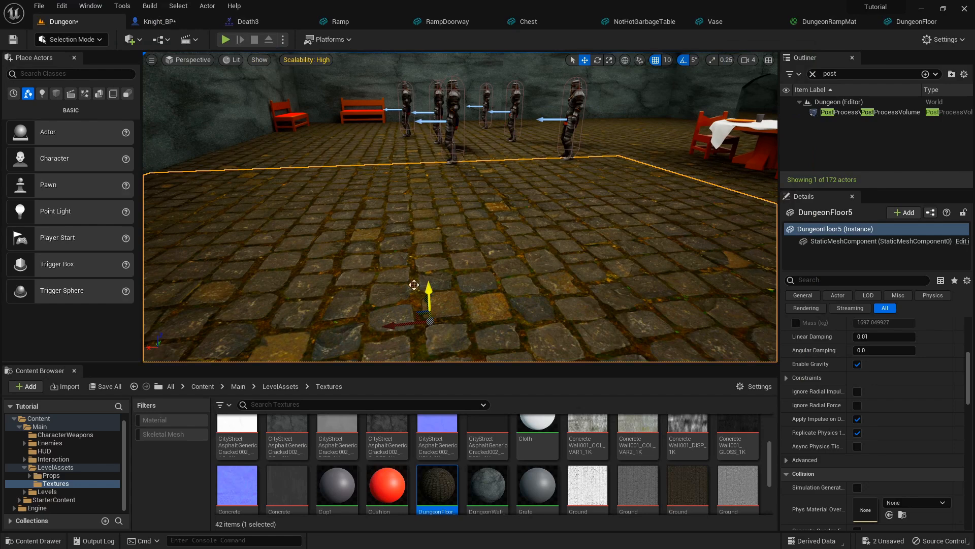
{"action": "left_click", "coordinate": [105, 386]}
{"action": "left_click", "coordinate": [583, 396]}
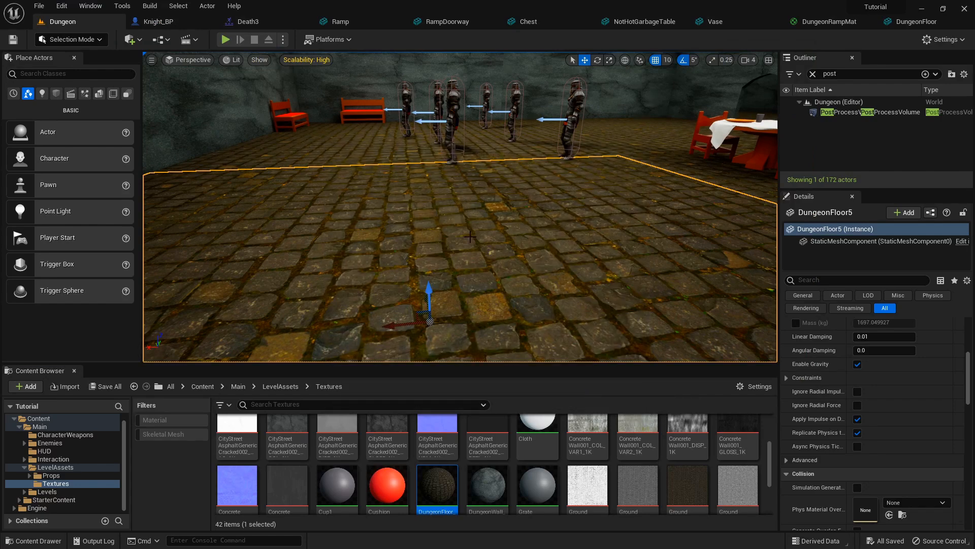
Look over the rooms from the knights' hall back to the first hall with the player start, saving everything on the way
{"action": "mouse_move", "coordinate": [556, 203]}
{"action": "right_mouse_down"}
{"action": "mouse_move", "coordinate": [595, 195]}
{"action": "mouse_move", "coordinate": [583, 209]}
{"action": "mouse_move", "coordinate": [833, 205]}
{"action": "mouse_move", "coordinate": [825, 223]}
{"action": "mouse_move", "coordinate": [569, 206]}
{"action": "right_mouse_up"}
{"action": "key", "text": "w"}
{"action": "key", "text": "w"}
{"action": "key", "text": "w"}
{"action": "right_click_drag", "start_coordinate": [467, 164], "coordinate": [560, 177]}
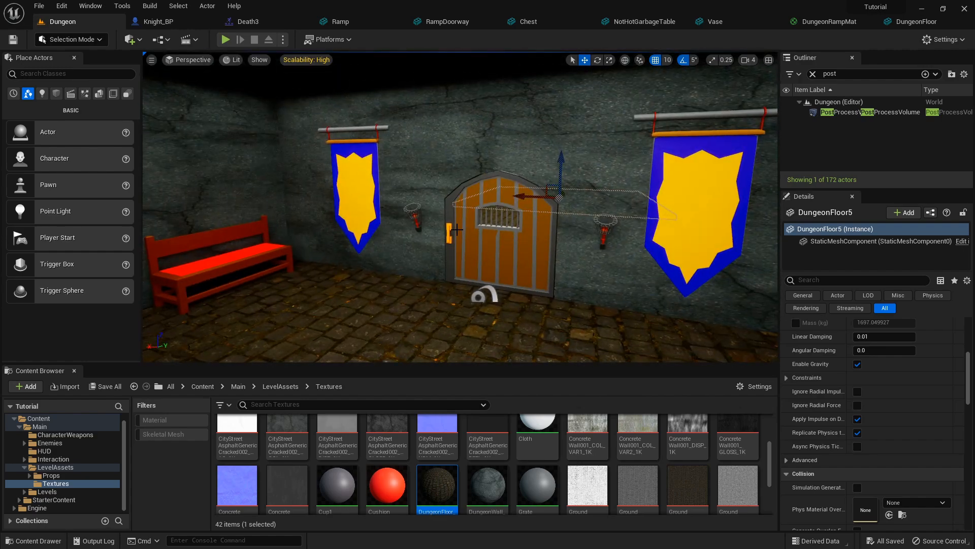
{"action": "left_click", "coordinate": [117, 387]}
{"action": "right_click_drag", "start_coordinate": [521, 298], "coordinate": [726, 295]}
{"action": "key", "text": "w"}
{"action": "right_click_drag", "start_coordinate": [423, 309], "coordinate": [393, 302]}
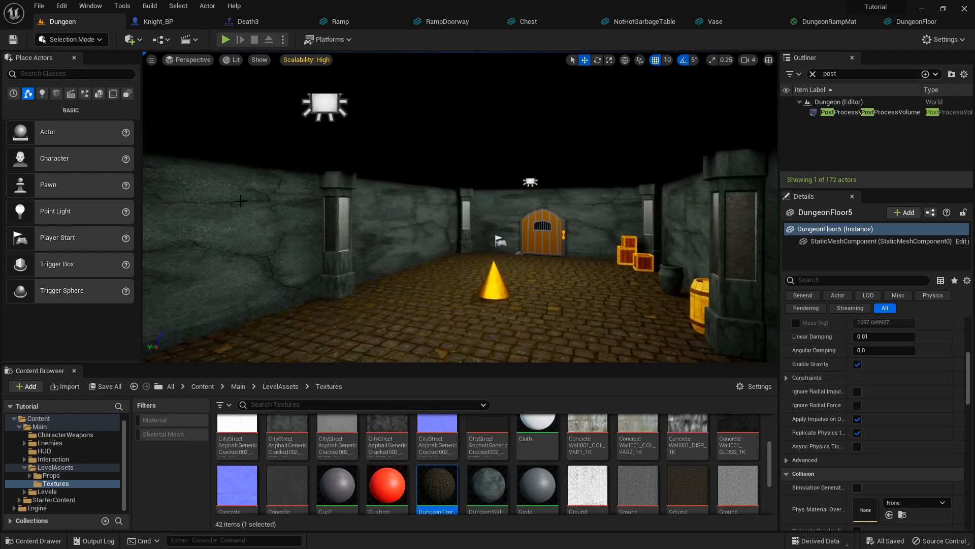
Build all levels of the project, including the lighting
{"action": "left_click", "coordinate": [46, 8]}
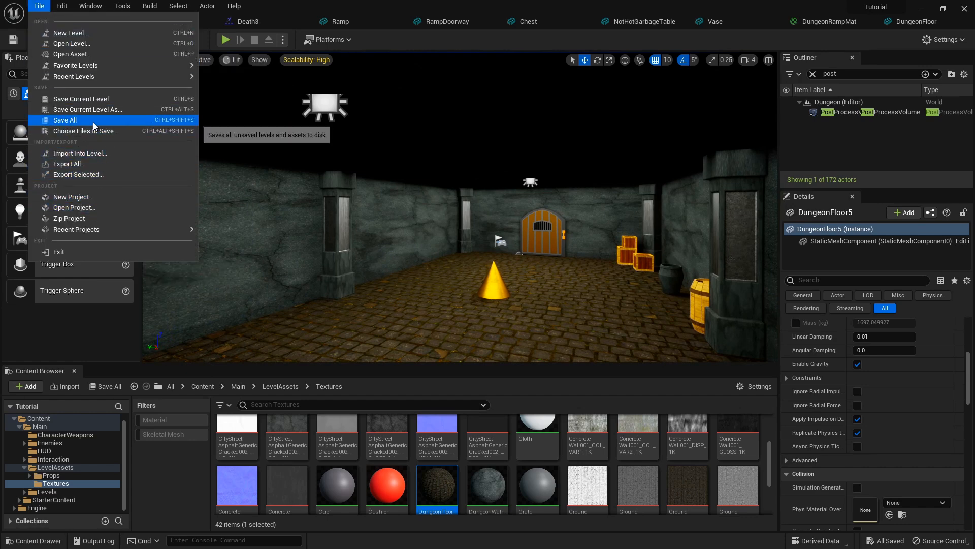
{"action": "mouse_move", "coordinate": [105, 230]}
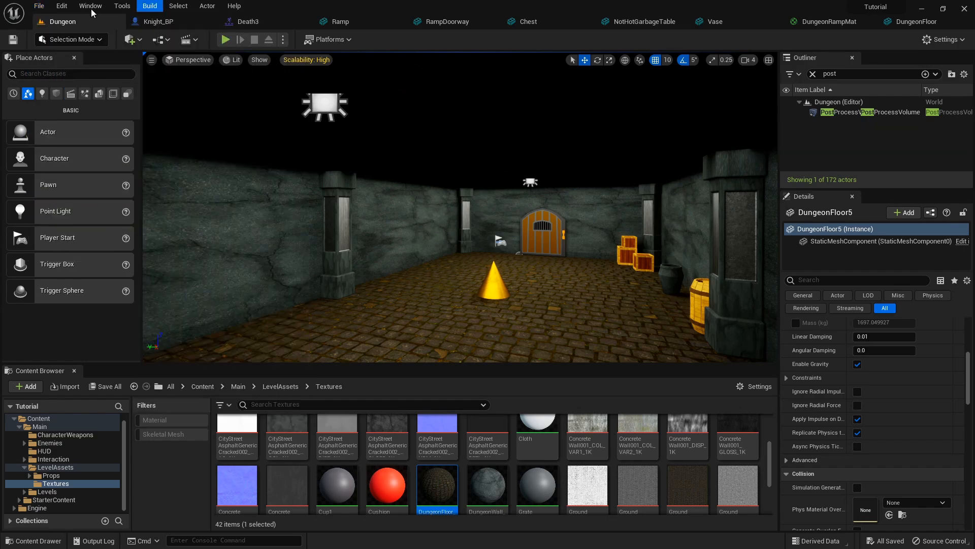
{"action": "left_click", "coordinate": [59, 6]}
{"action": "mouse_move", "coordinate": [79, 6]}
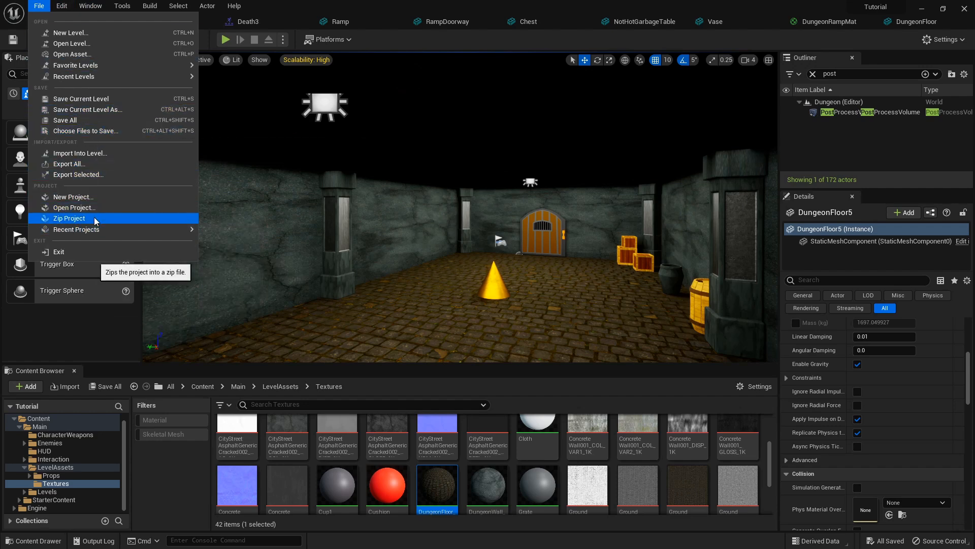
{"action": "mouse_move", "coordinate": [70, 65]}
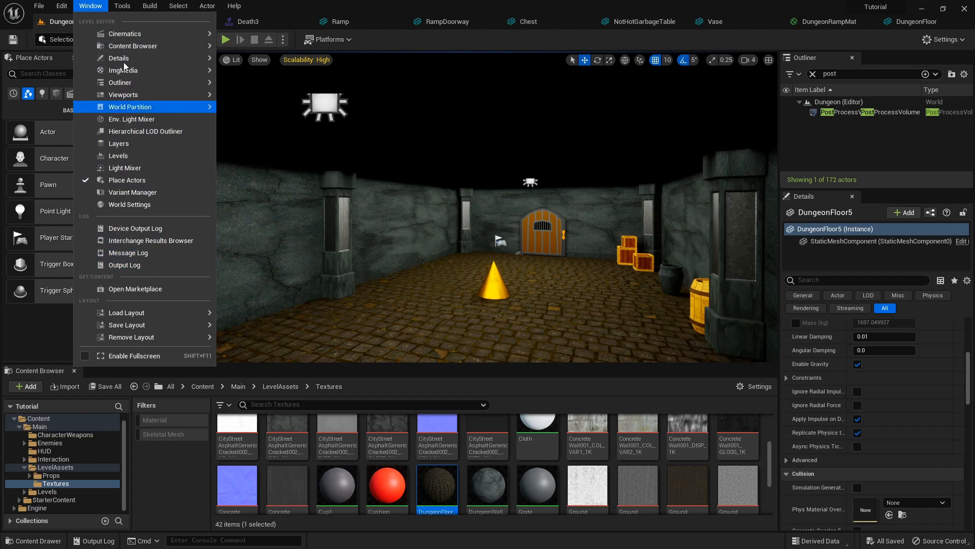
{"action": "mouse_move", "coordinate": [131, 7]}
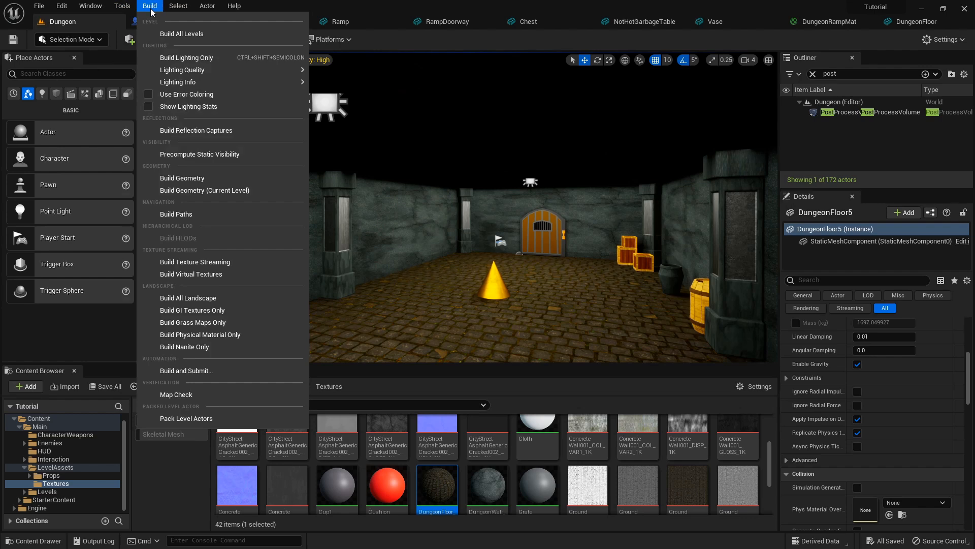
{"action": "left_click", "coordinate": [173, 34]}
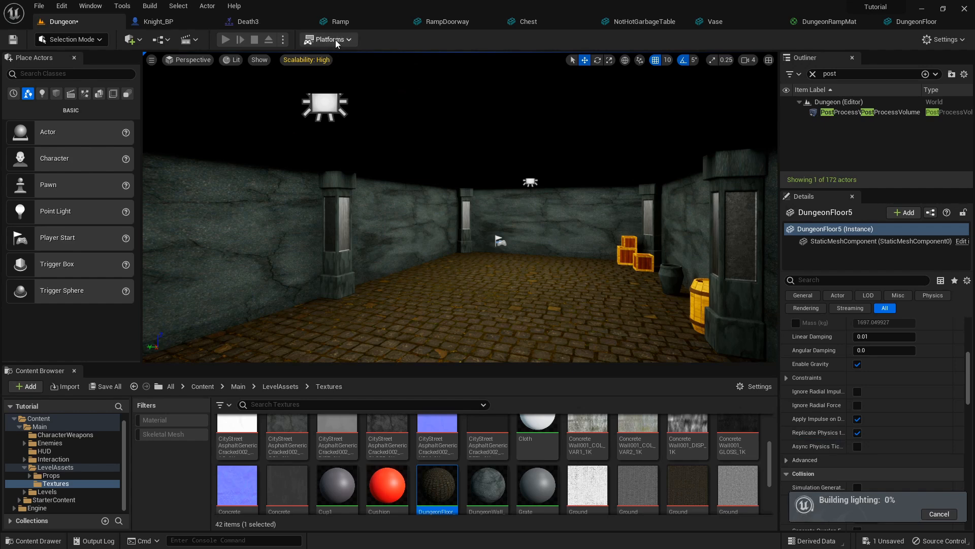
Open the project's packaging settings and examine the available build configurations
{"action": "left_click", "coordinate": [336, 43]}
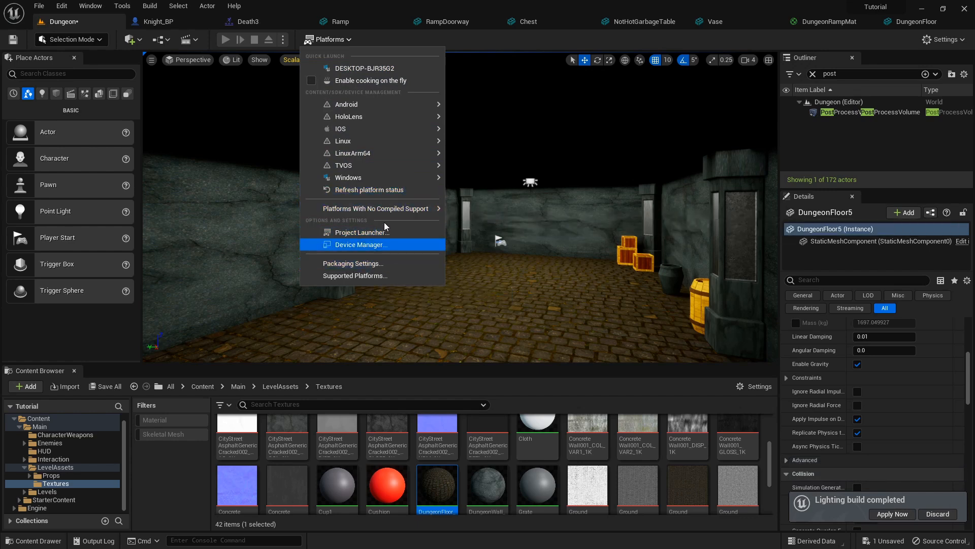
{"action": "left_click", "coordinate": [393, 263]}
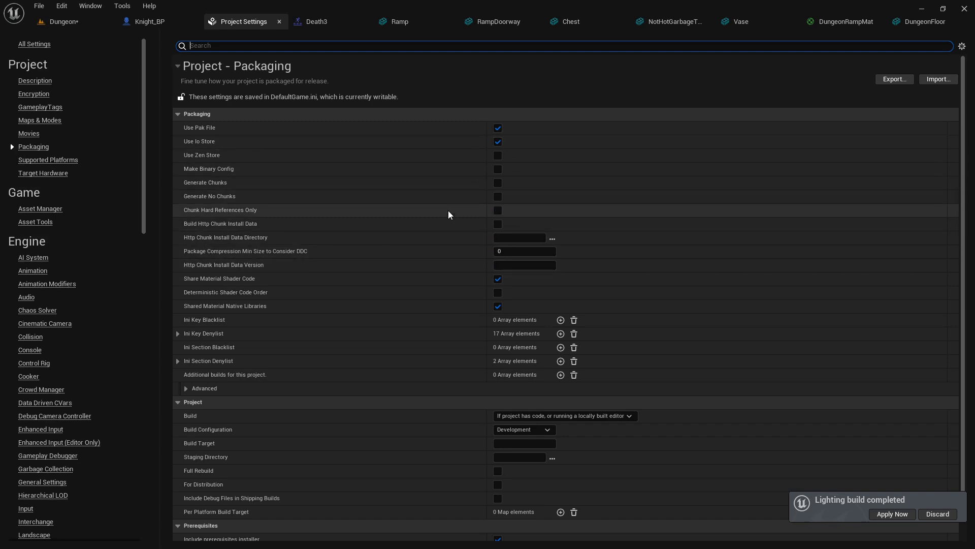
{"action": "scroll", "coordinate": [447, 208], "scroll_direction": "down", "scroll_amount": 1}
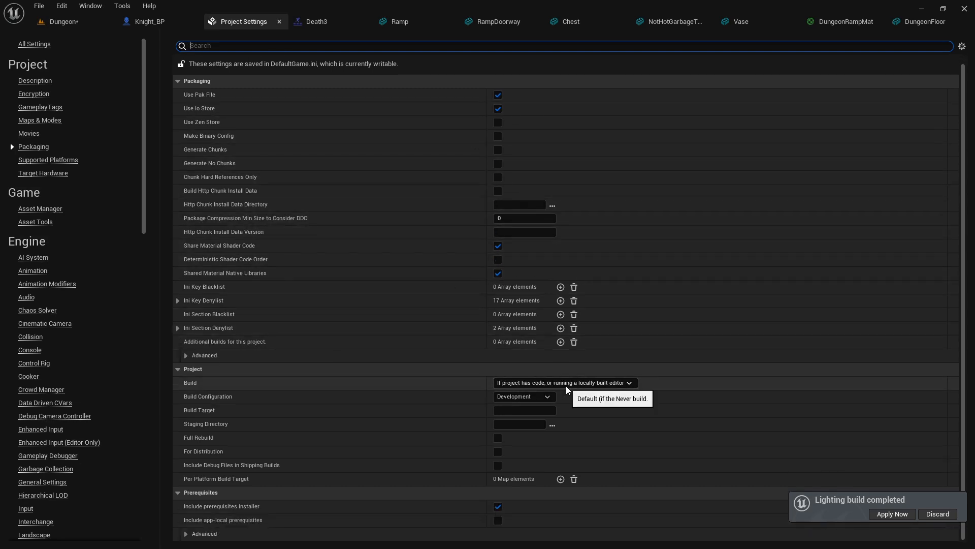
{"action": "left_click", "coordinate": [529, 397]}
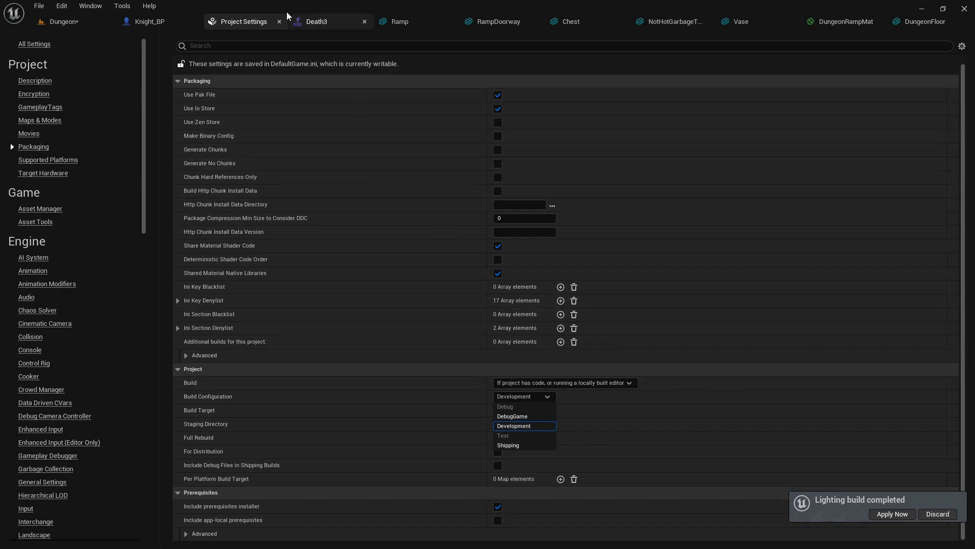
Return to the Dungeon level and start packaging the project for Windows
{"action": "left_click", "coordinate": [77, 22]}
{"action": "left_click", "coordinate": [329, 39]}
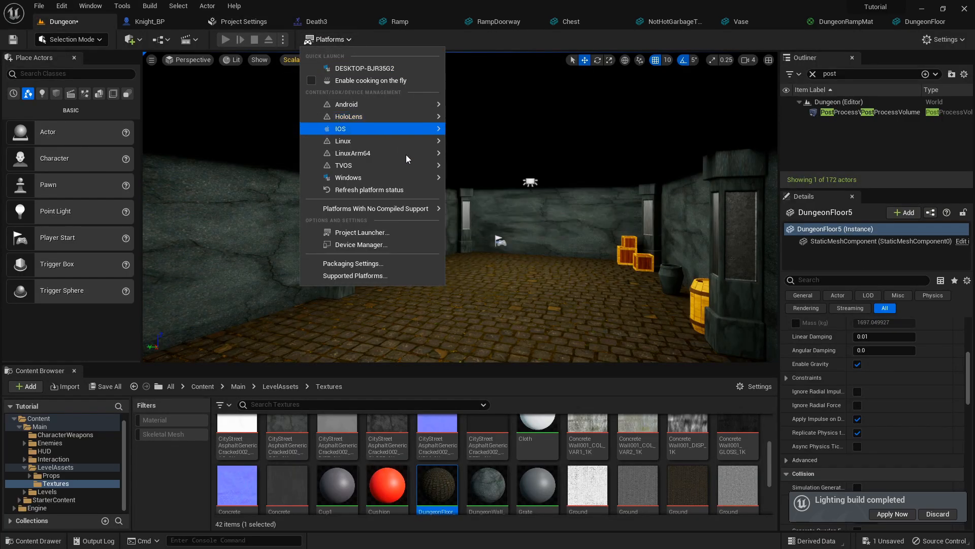
{"action": "mouse_move", "coordinate": [381, 176]}
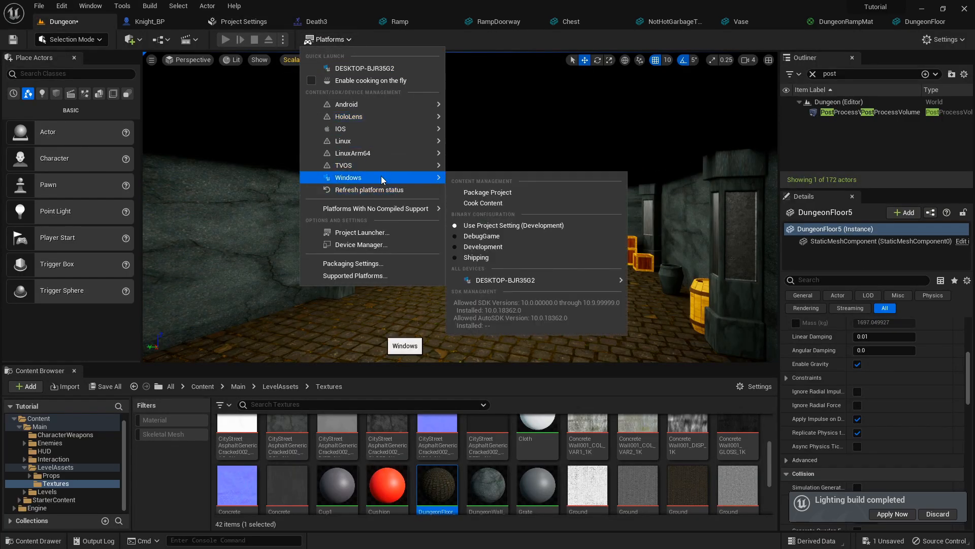
{"action": "left_click", "coordinate": [510, 197]}
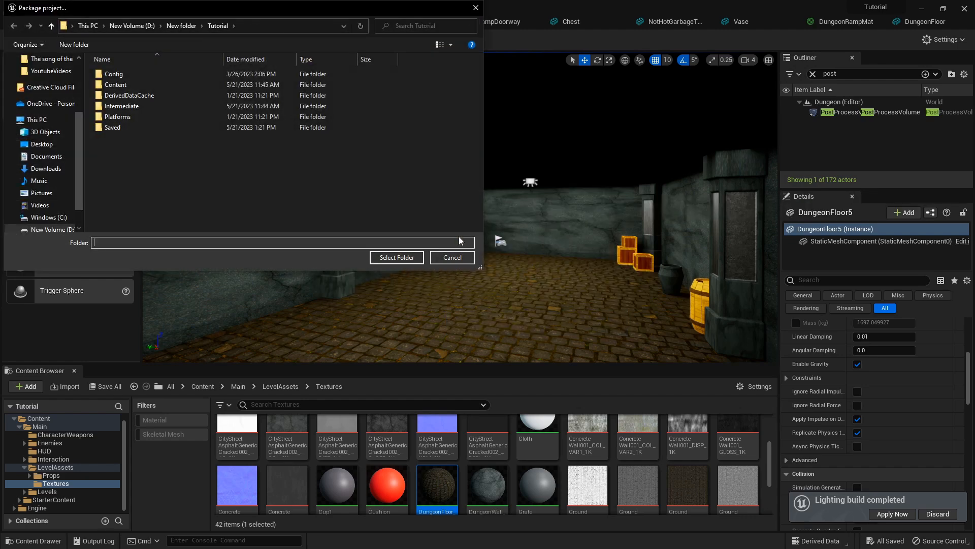
Package the project into a new Desktop folder named DungeonDivers and show the packaging output log
{"action": "left_click", "coordinate": [41, 144]}
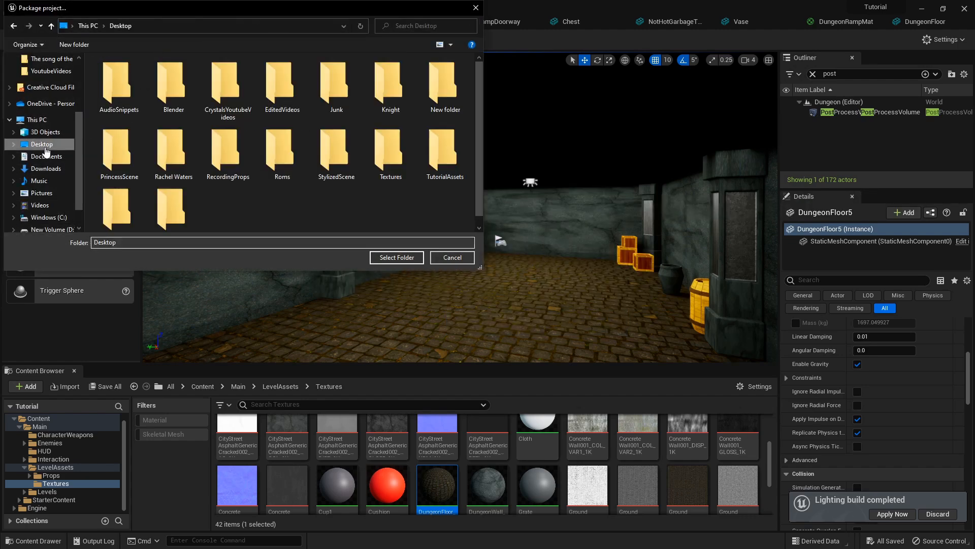
{"action": "scroll", "coordinate": [241, 214], "scroll_direction": "down", "scroll_amount": 1}
{"action": "right_click", "coordinate": [254, 197]}
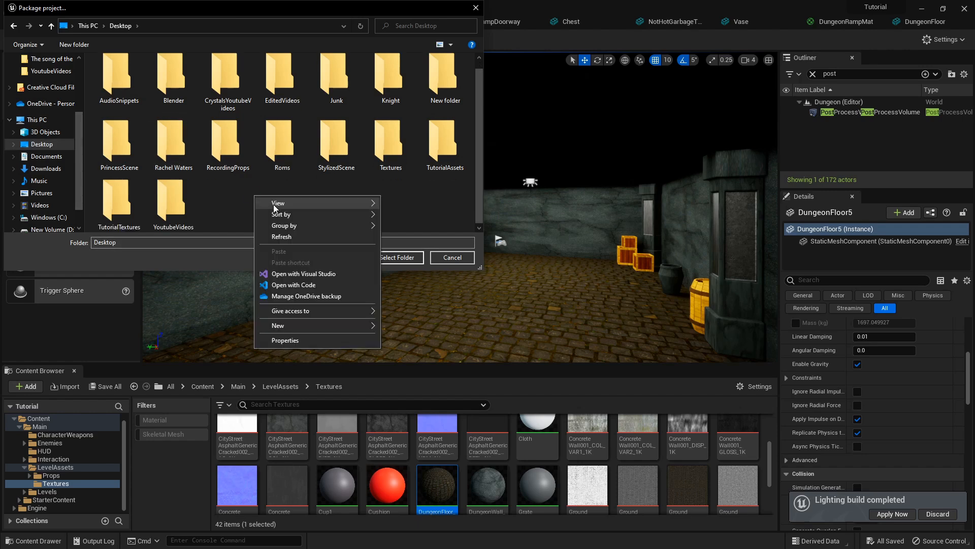
{"action": "mouse_move", "coordinate": [331, 325]}
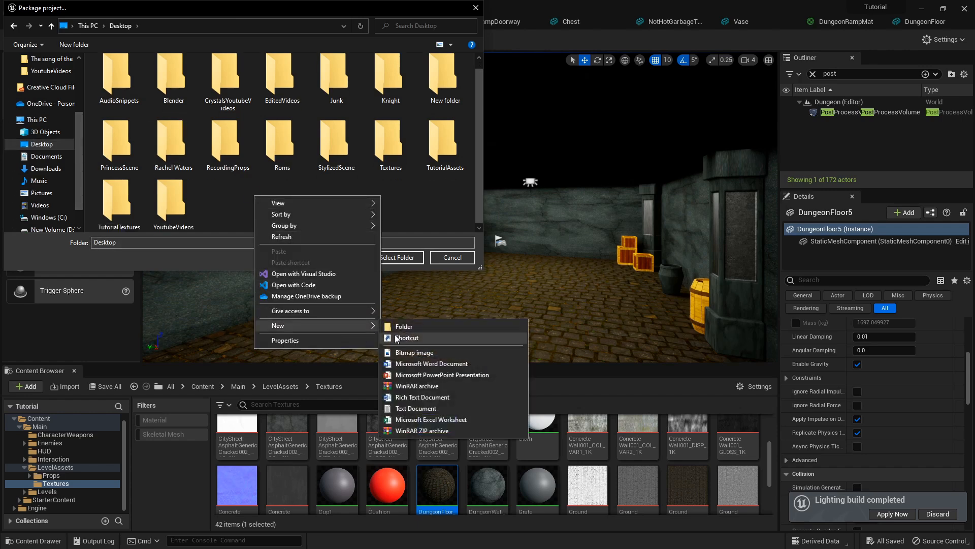
{"action": "left_click", "coordinate": [442, 328]}
{"action": "type", "text": "DungeonDivers"}
{"action": "key", "text": "Return"}
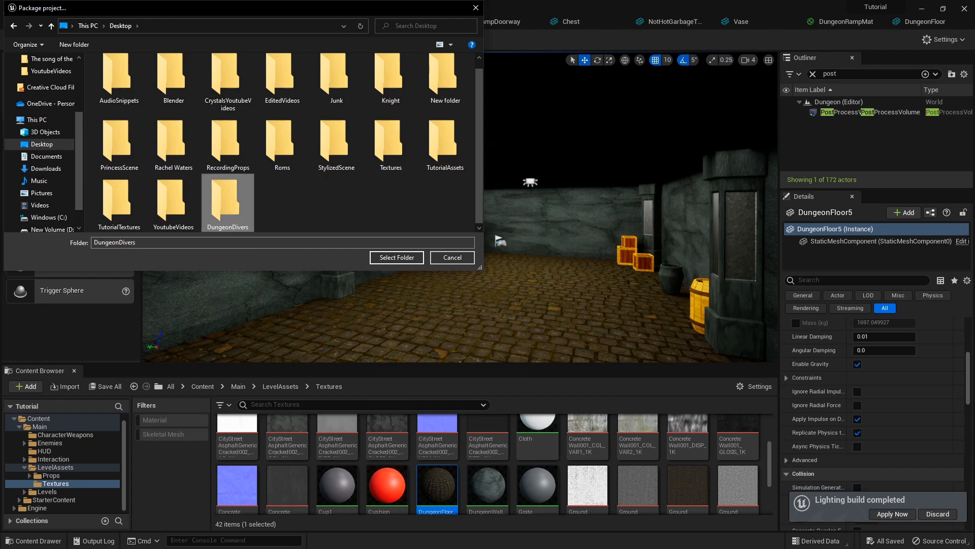
{"action": "left_click", "coordinate": [386, 258]}
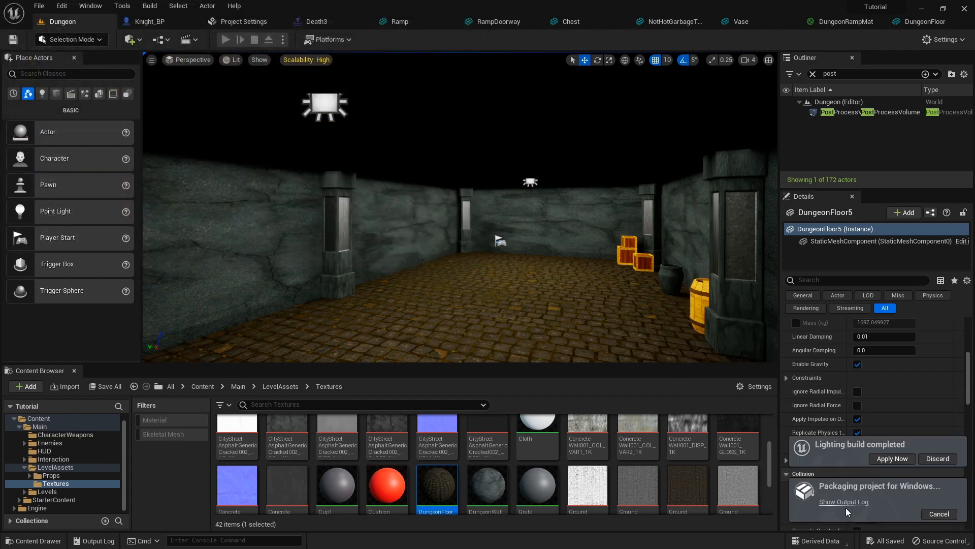
{"action": "left_click", "coordinate": [846, 502]}
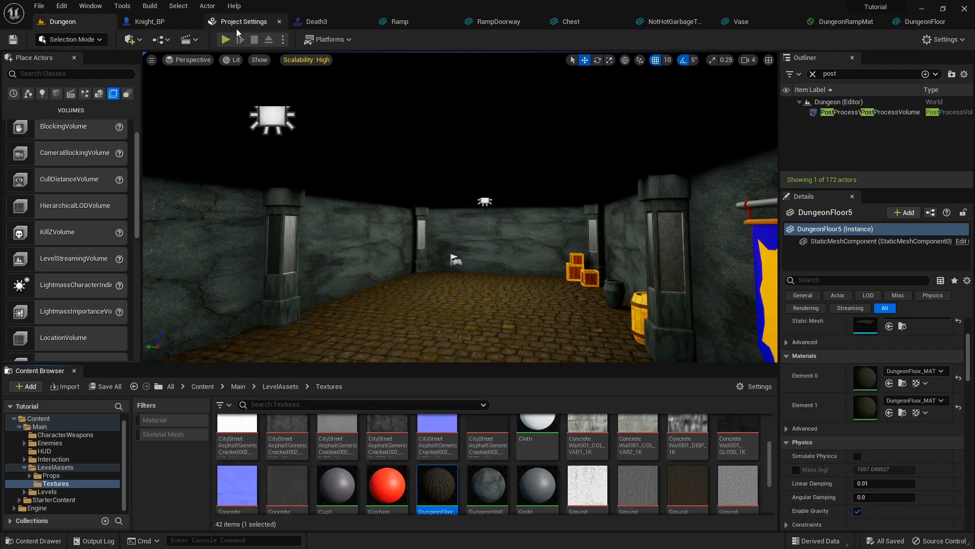
Set both the Game Default Map and the Editor Startup Map to Dungeon in the project's Maps & Modes settings
{"action": "left_click", "coordinate": [244, 21]}
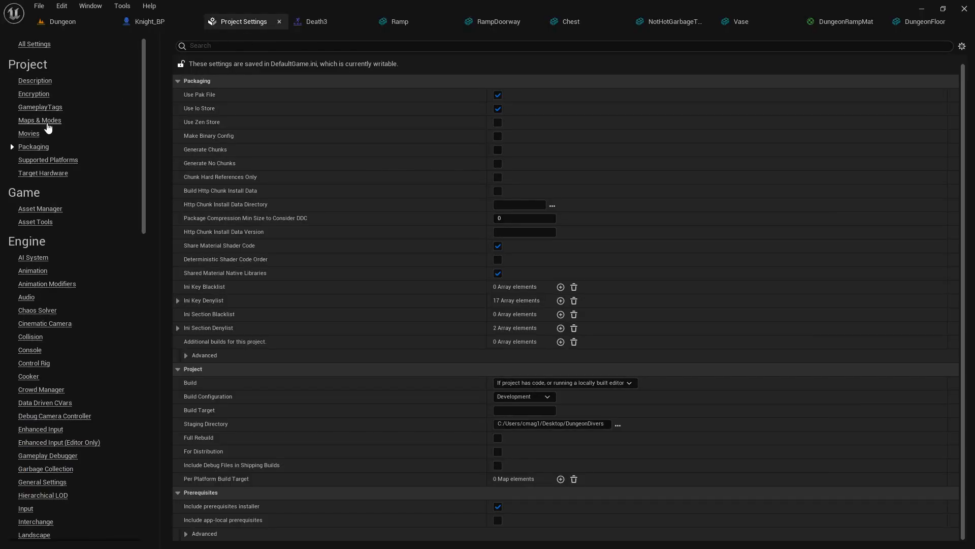
{"action": "left_click", "coordinate": [41, 121]}
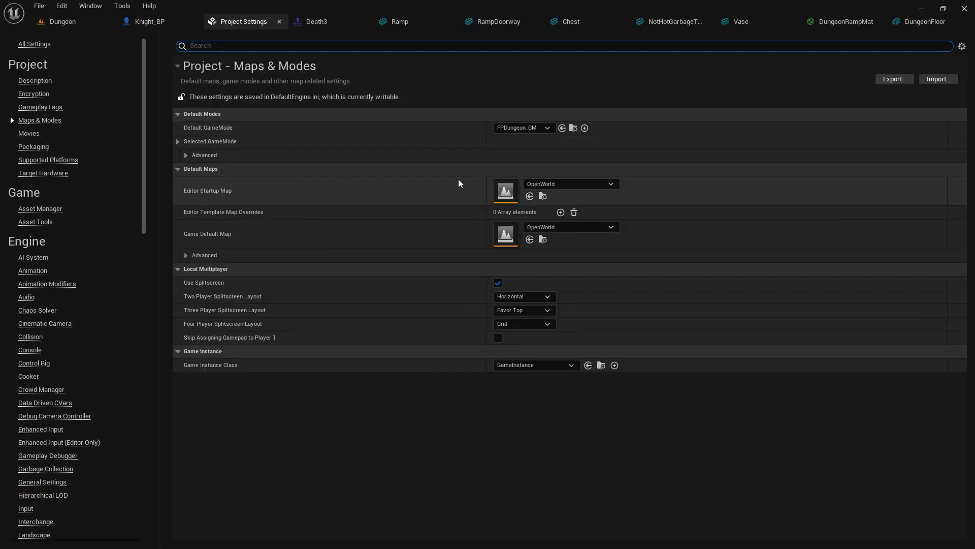
{"action": "left_click", "coordinate": [554, 227]}
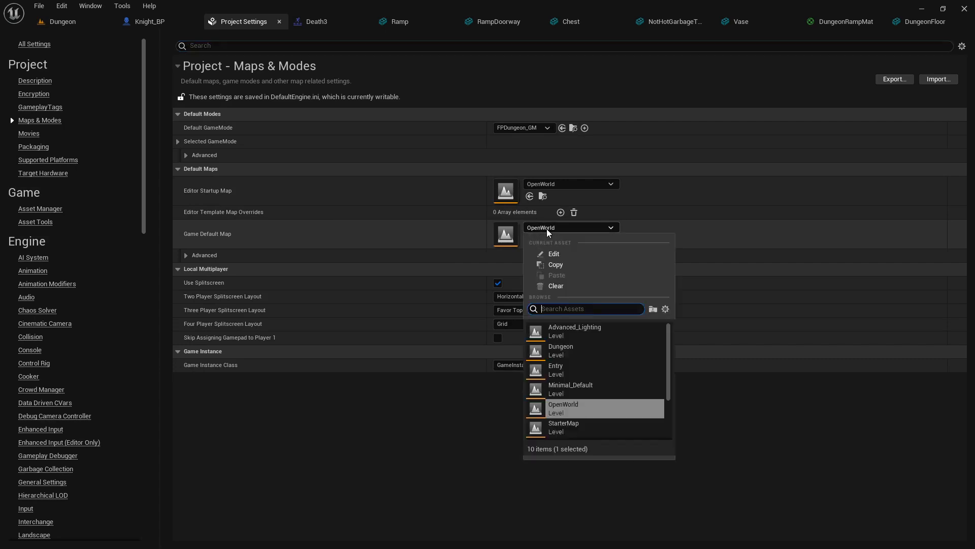
{"action": "left_click", "coordinate": [577, 349]}
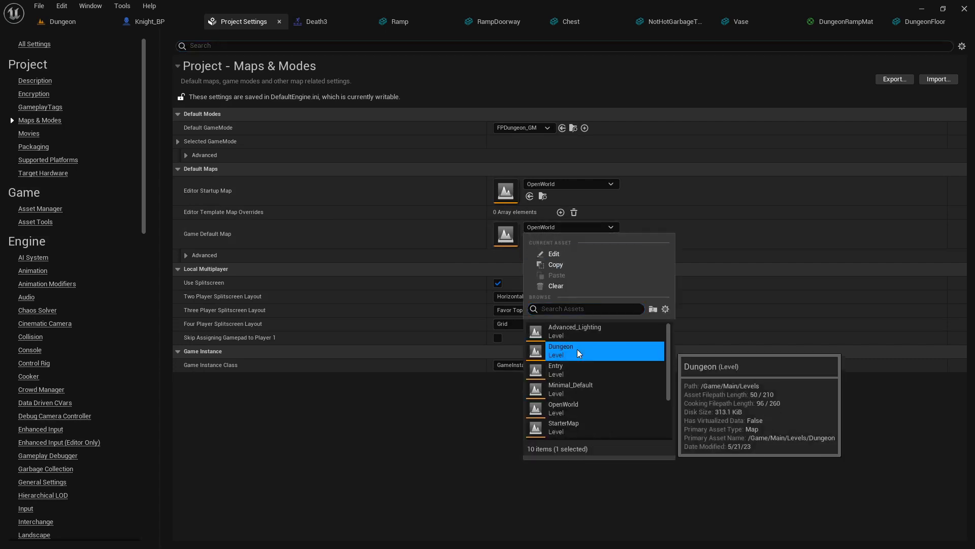
{"action": "left_click", "coordinate": [547, 186]}
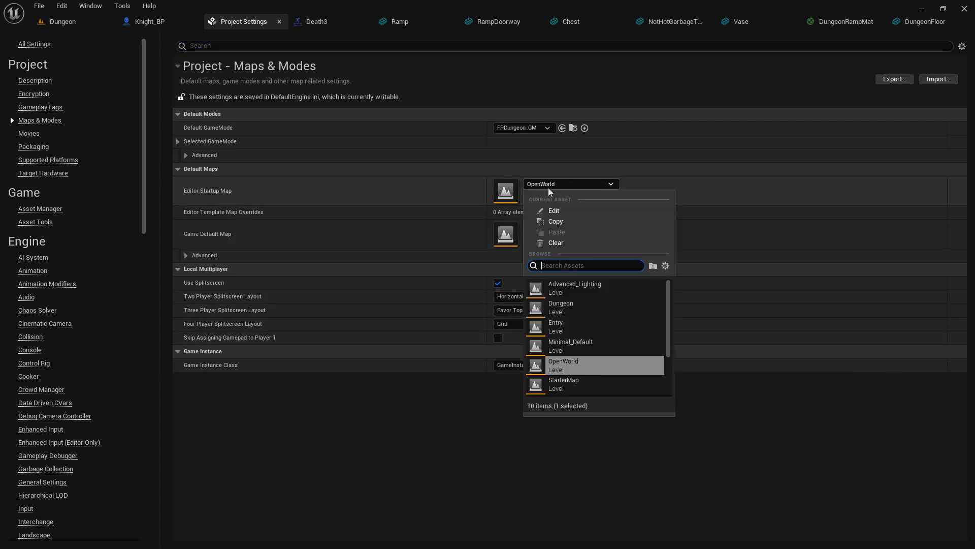
{"action": "left_click", "coordinate": [571, 310]}
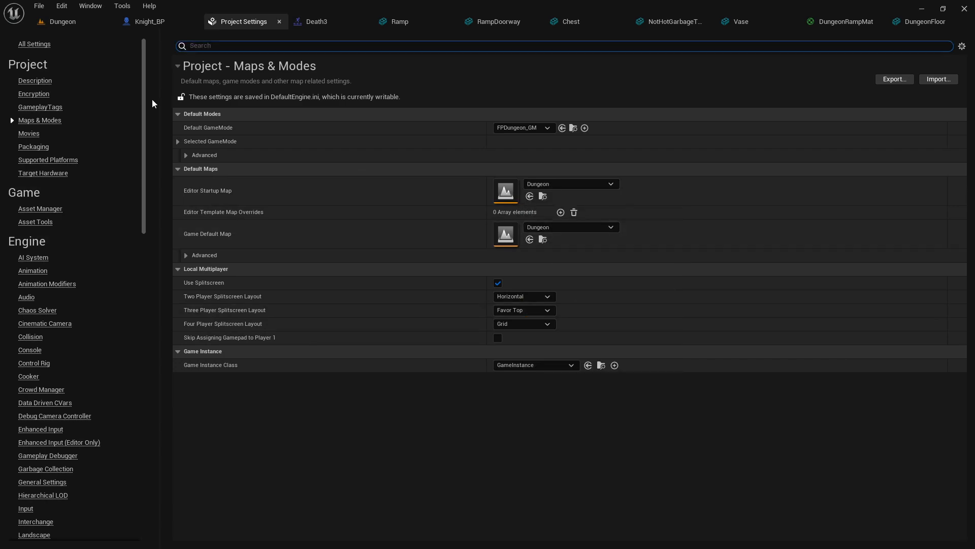
Package the Dungeon project for Windows again into the existing DungeonDivers folder on the Desktop and show the packaging output log
{"action": "left_click", "coordinate": [60, 24]}
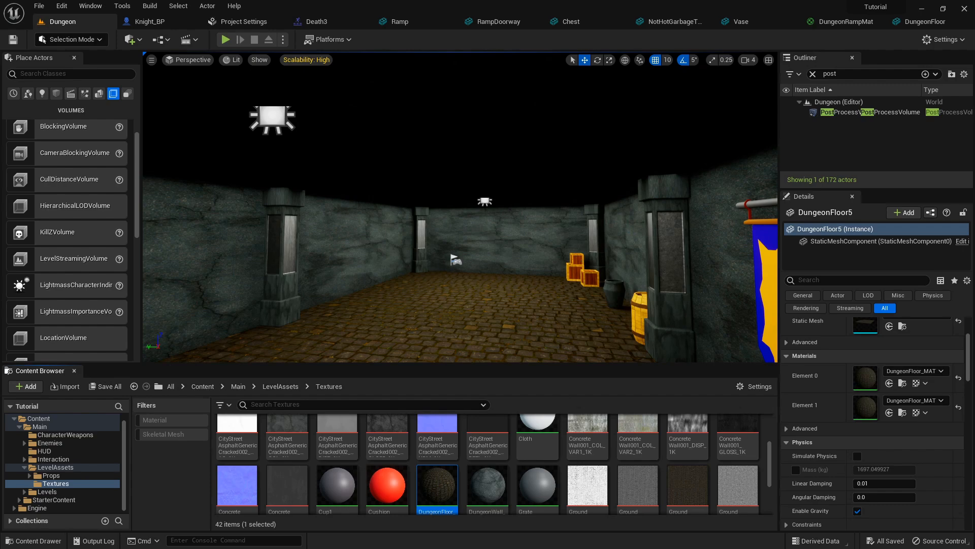
{"action": "left_click", "coordinate": [332, 41]}
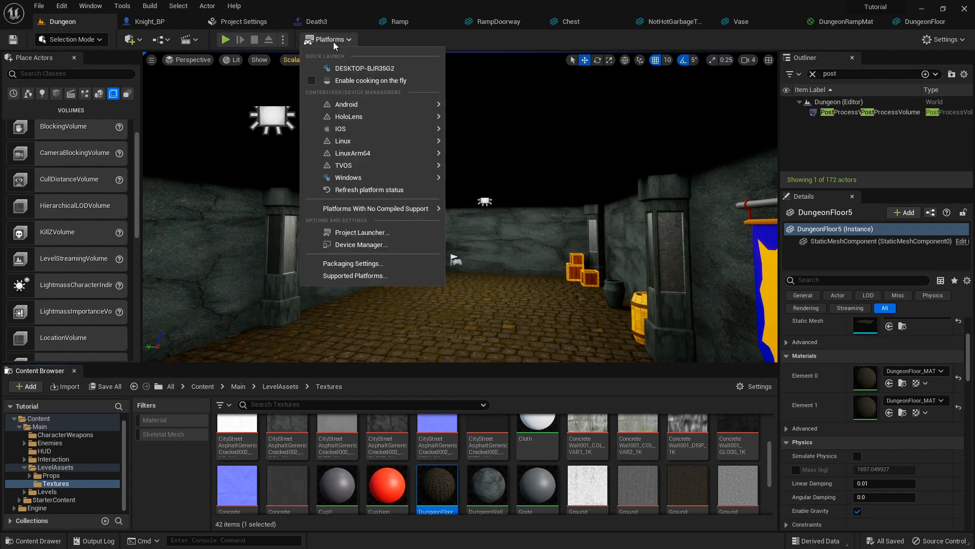
{"action": "mouse_move", "coordinate": [389, 179]}
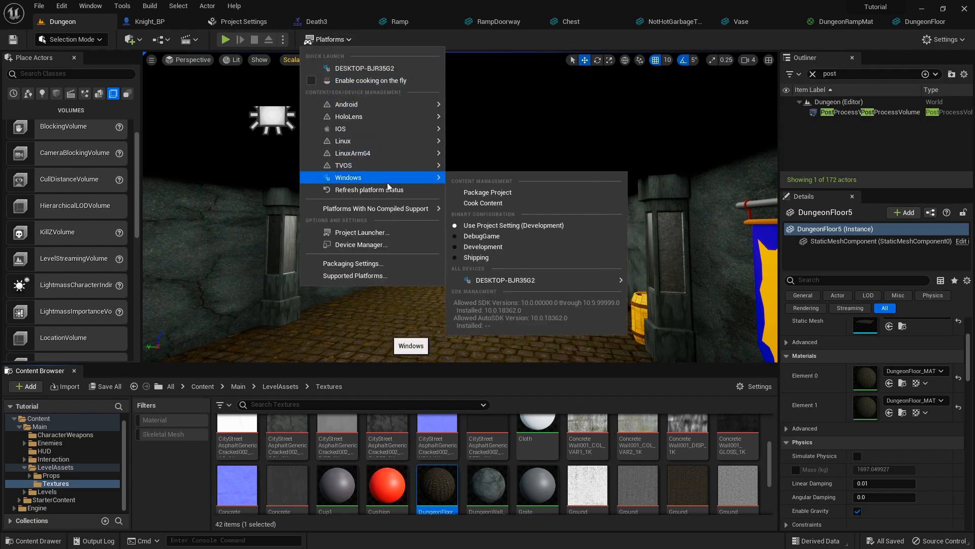
{"action": "left_click", "coordinate": [519, 195]}
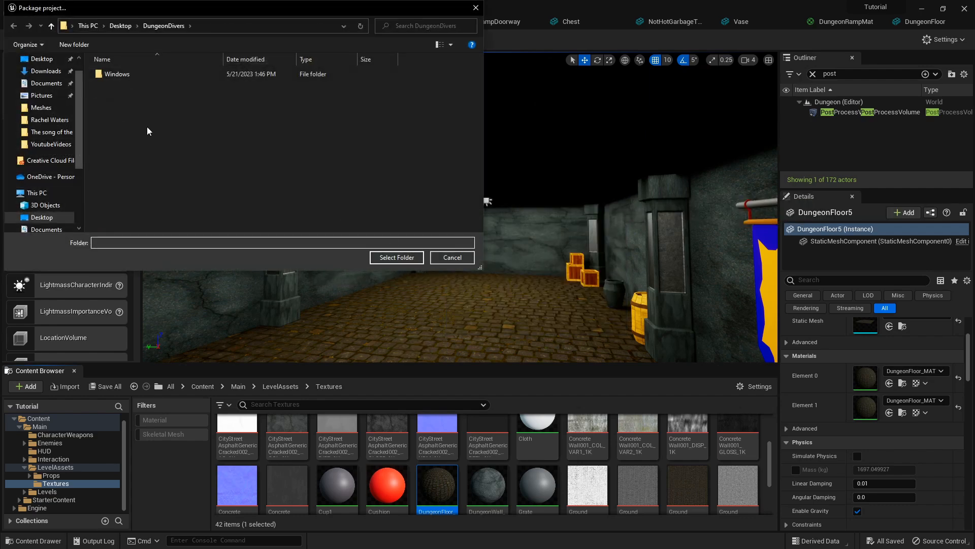
{"action": "left_click", "coordinate": [383, 265]}
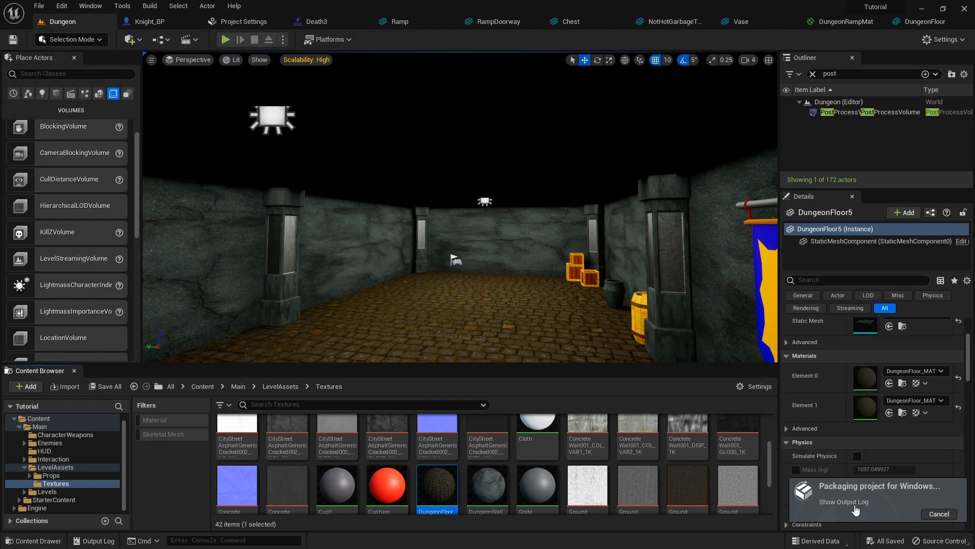
{"action": "left_click", "coordinate": [844, 502]}
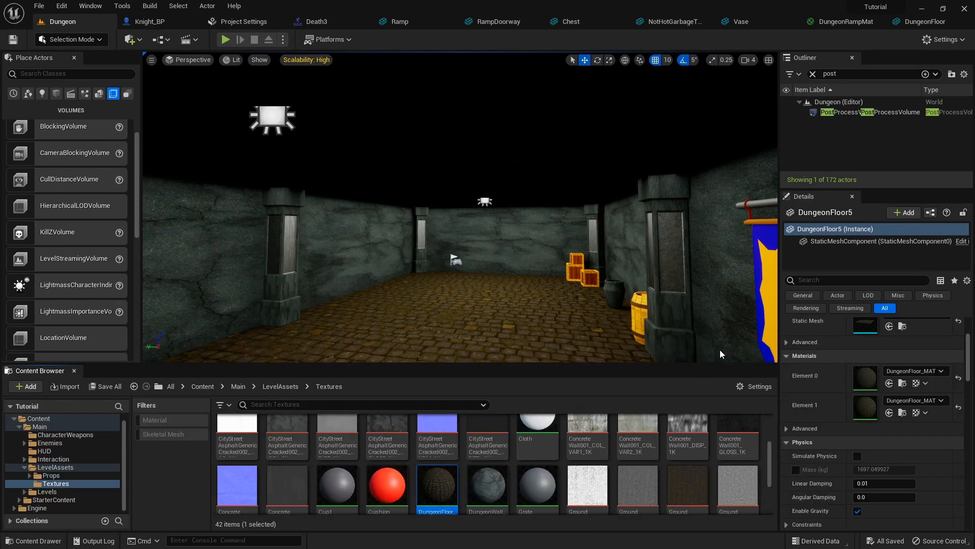
Switch to the Desktop and launch the packaged Tutorial application from the Windows folder inside DungeonDivers
{"action": "left_click", "coordinate": [922, 10]}
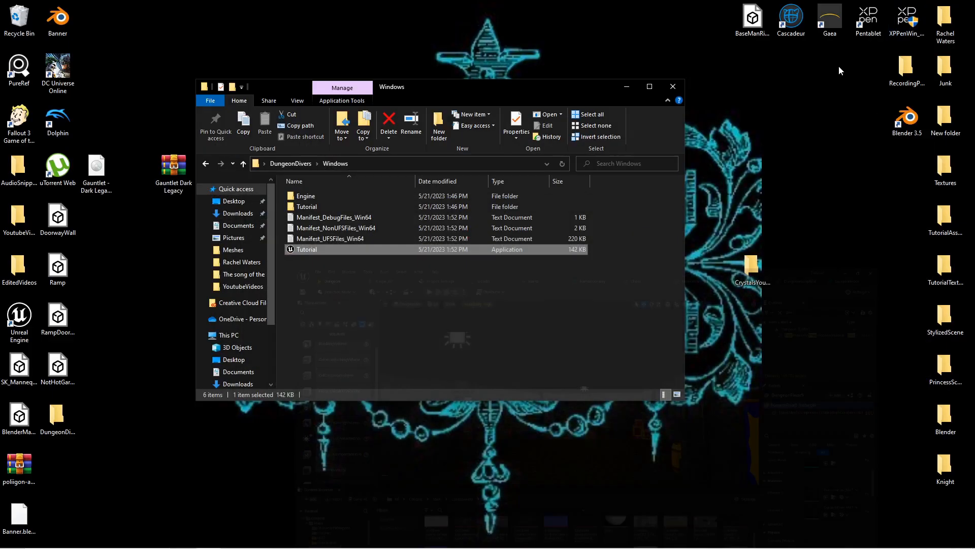
{"action": "left_click", "coordinate": [60, 426]}
{"action": "double_click", "coordinate": [60, 425]}
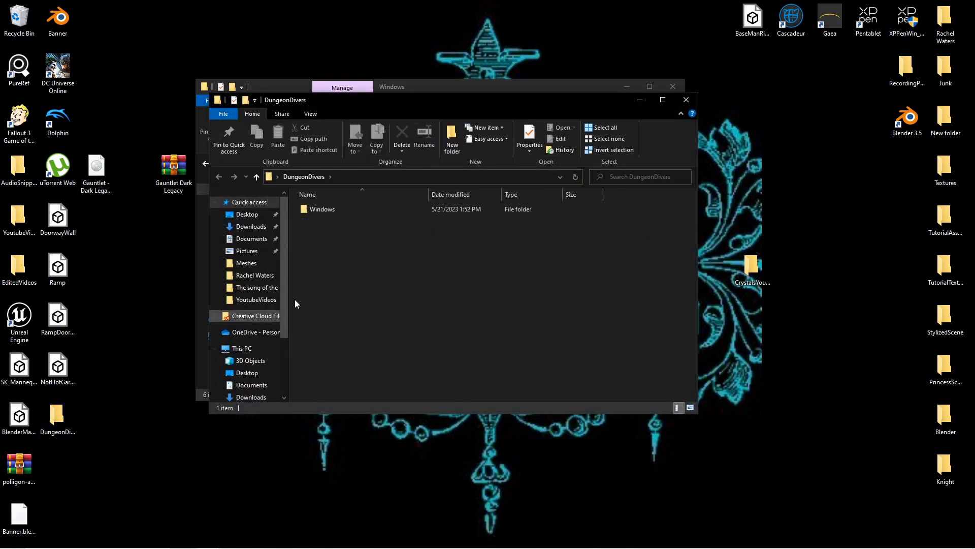
{"action": "double_click", "coordinate": [333, 209]}
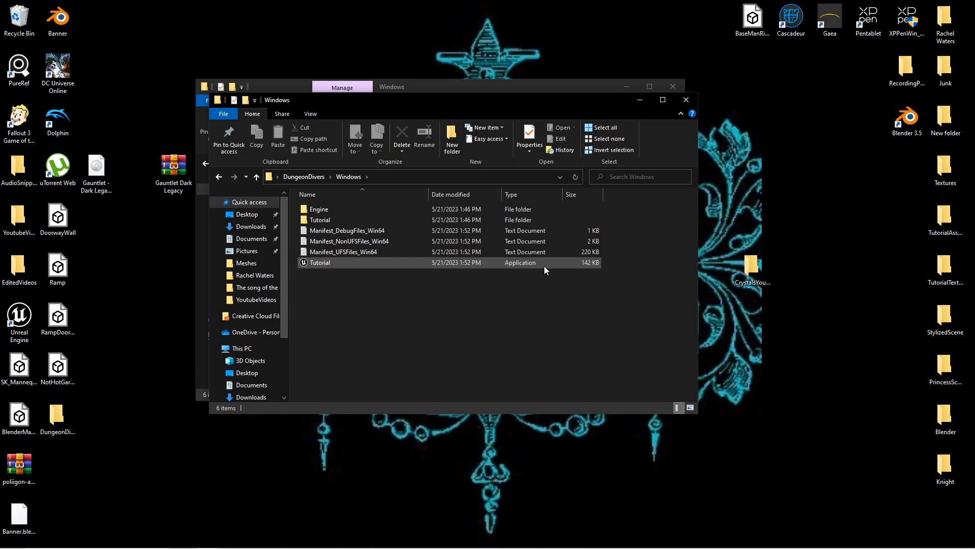
{"action": "double_click", "coordinate": [477, 264]}
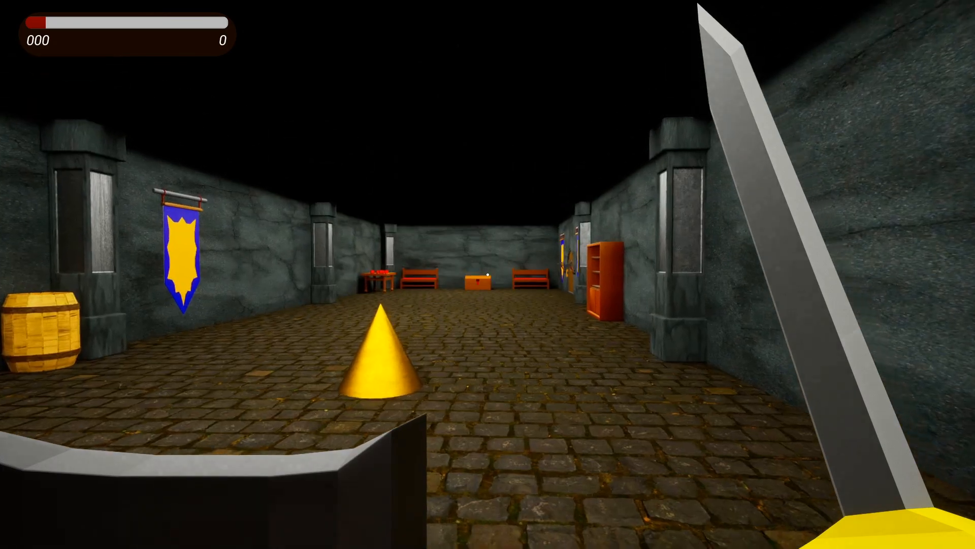
Walk the knight past the golden cone to the arched wooden door in the packaged game and test interacting with it
{"action": "key", "text": "w"}
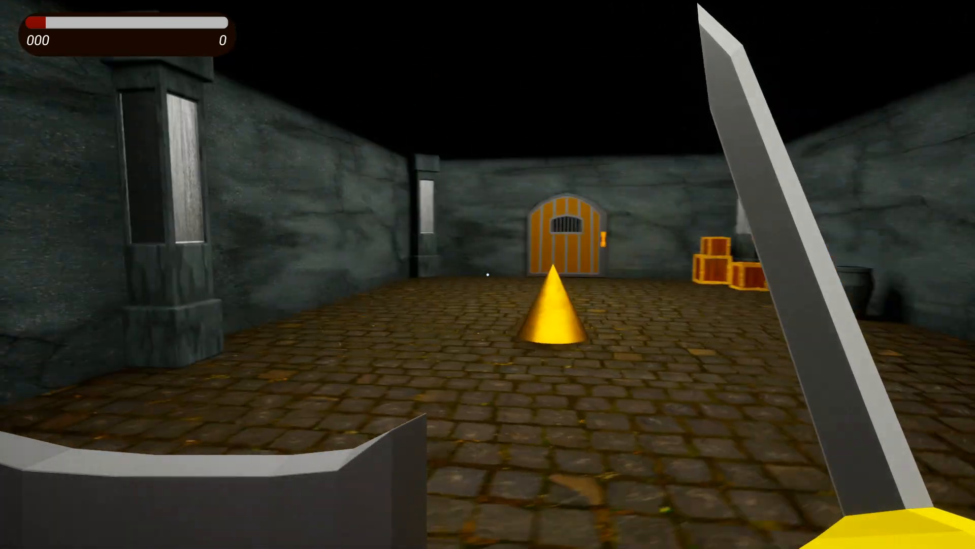
{"action": "key", "text": "w"}
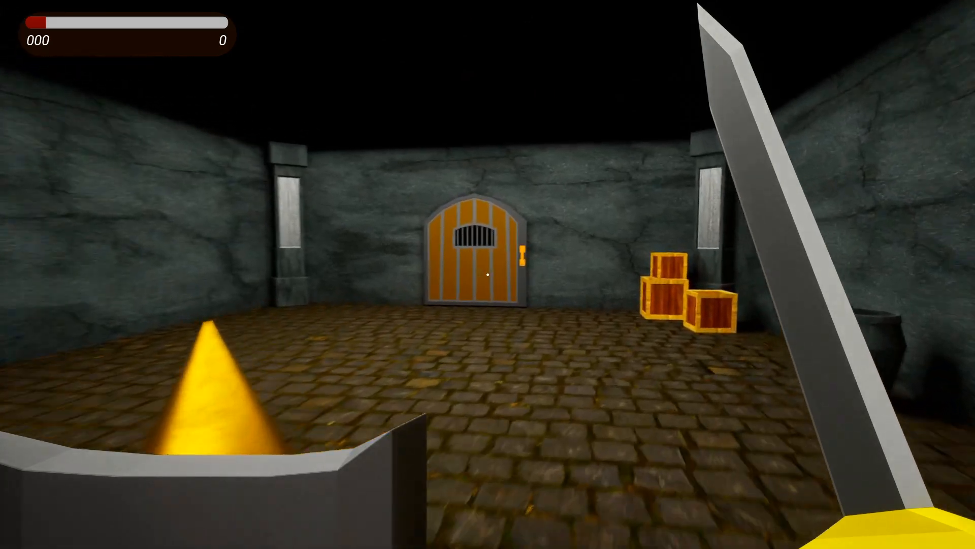
{"action": "key", "text": "w"}
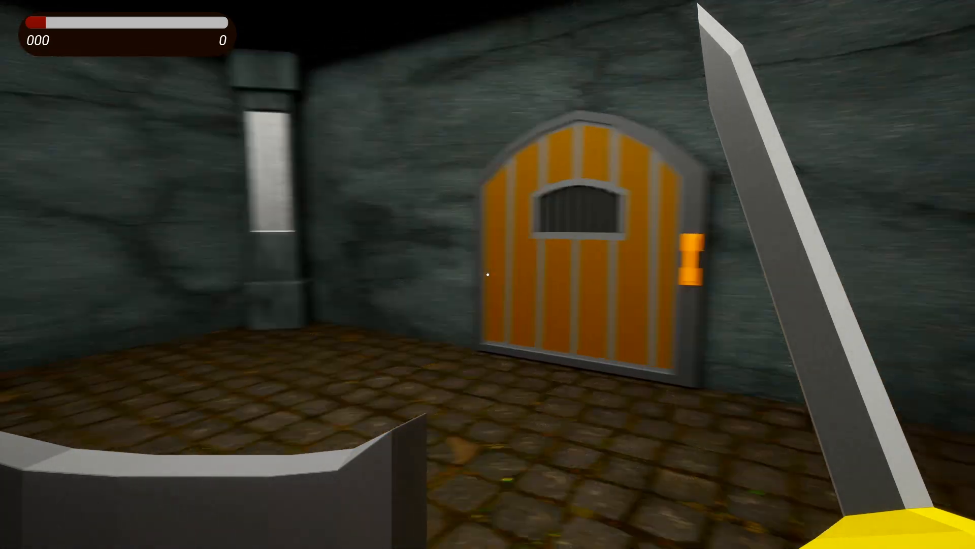
{"action": "key", "text": "w"}
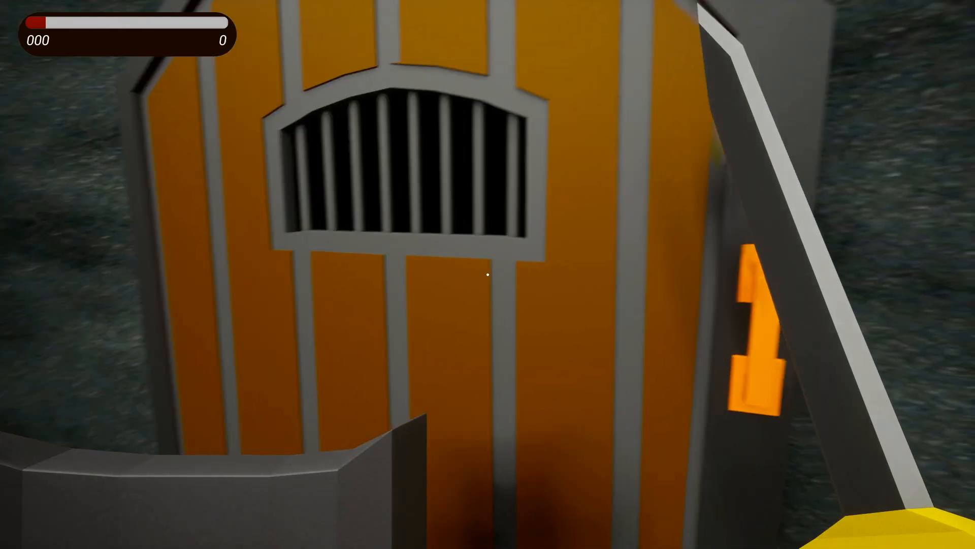
{"action": "key", "text": "w"}
{"action": "key", "text": "s"}
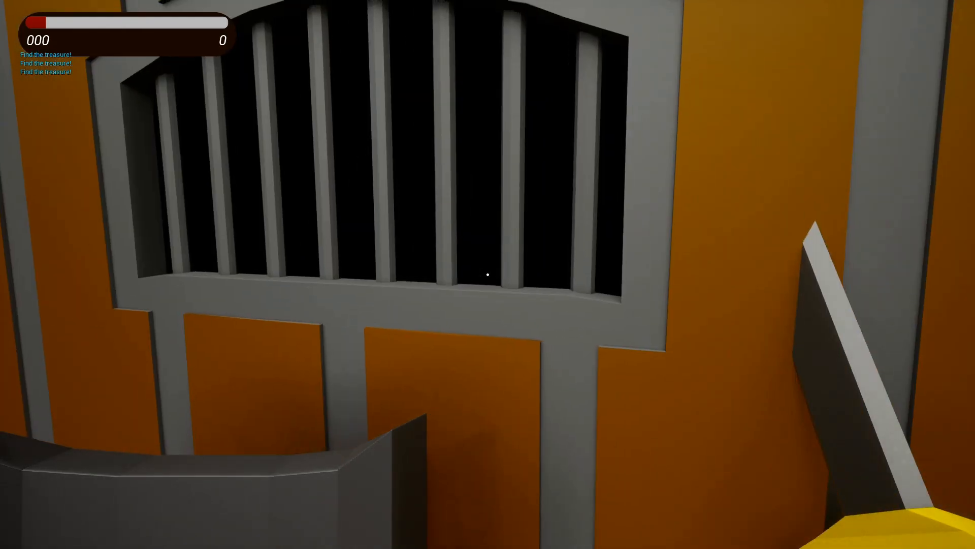
Walk back through the dungeon room to examine the props, crates and lighting, and return to the wooden door
{"action": "key", "text": "w"}
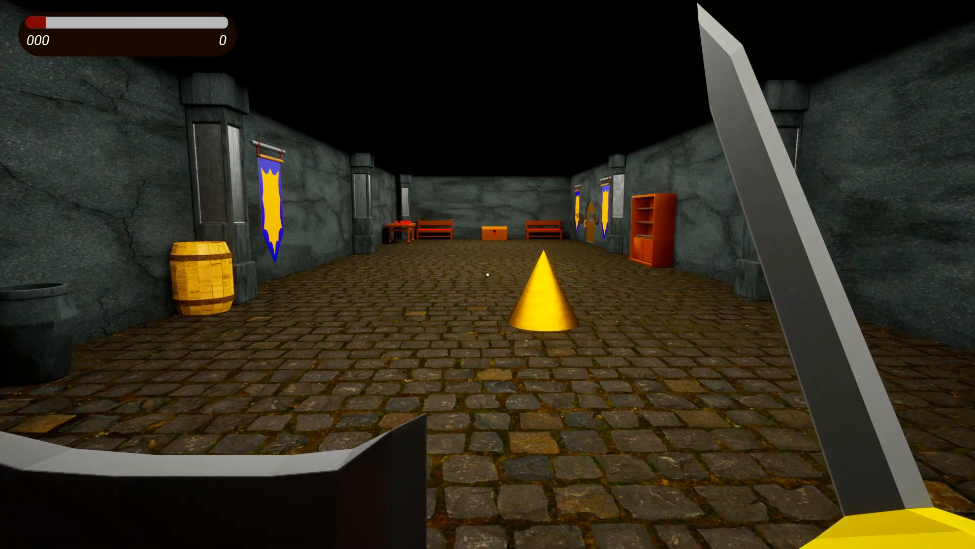
{"action": "key", "text": "w"}
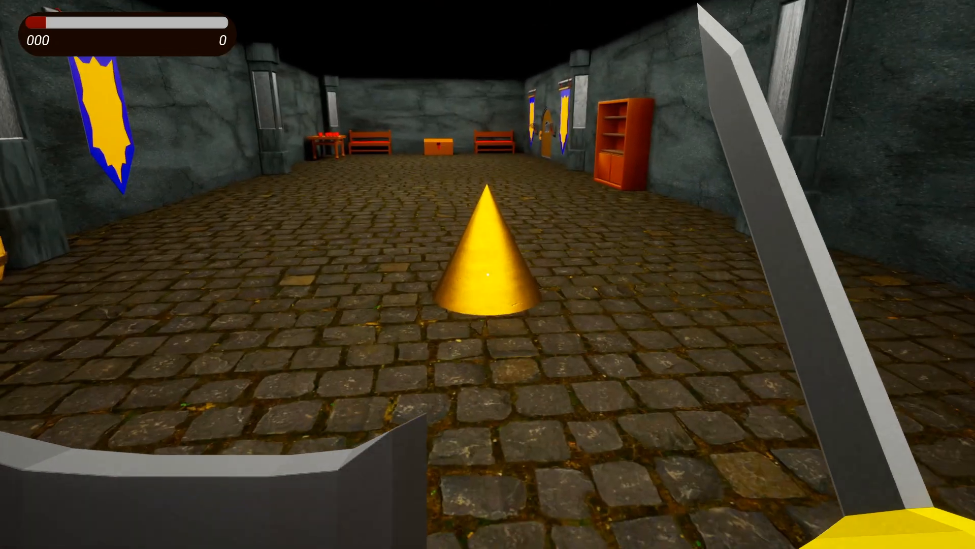
{"action": "key", "text": "w"}
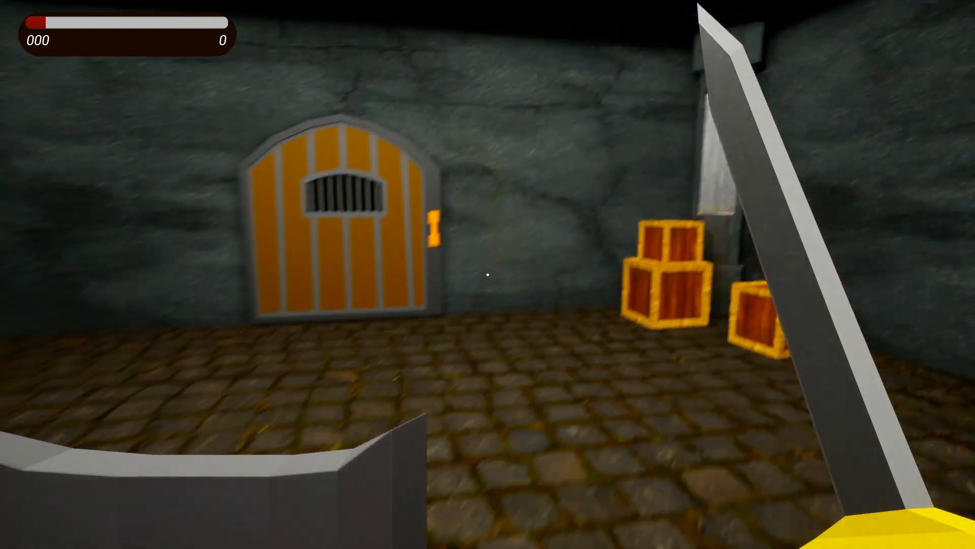
{"action": "key", "text": "w"}
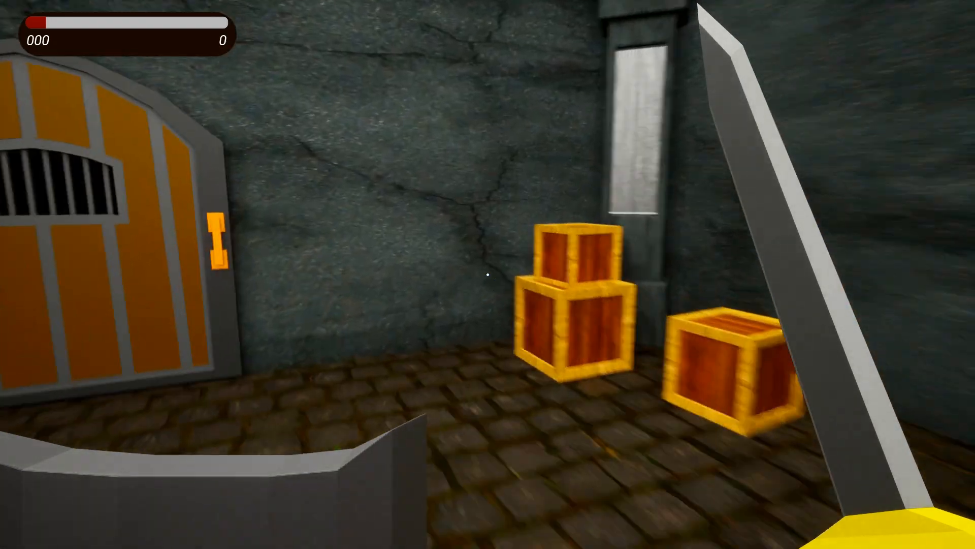
{"action": "key", "text": "w"}
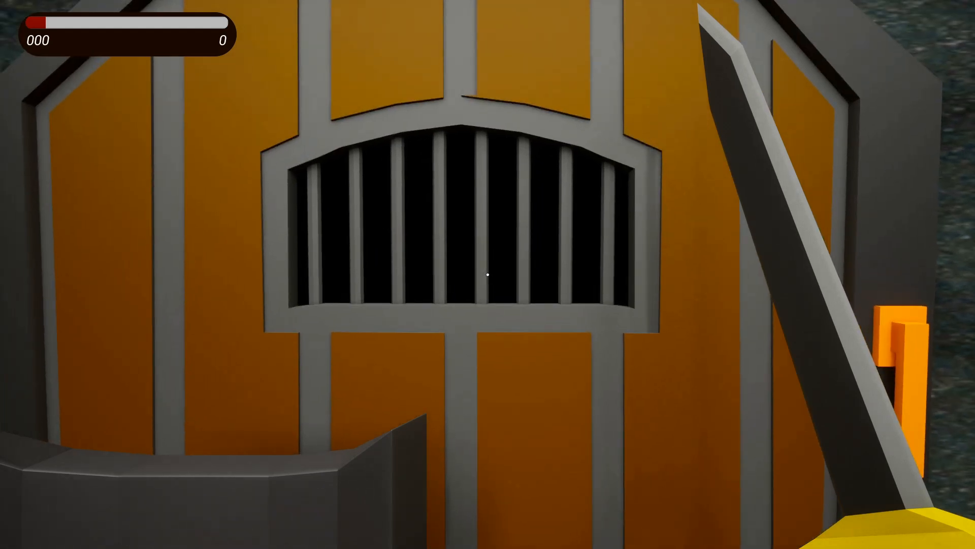
Quit the packaged game, close its folder window and switch back to the Unreal Editor
{"action": "key", "text": "alt+F4"}
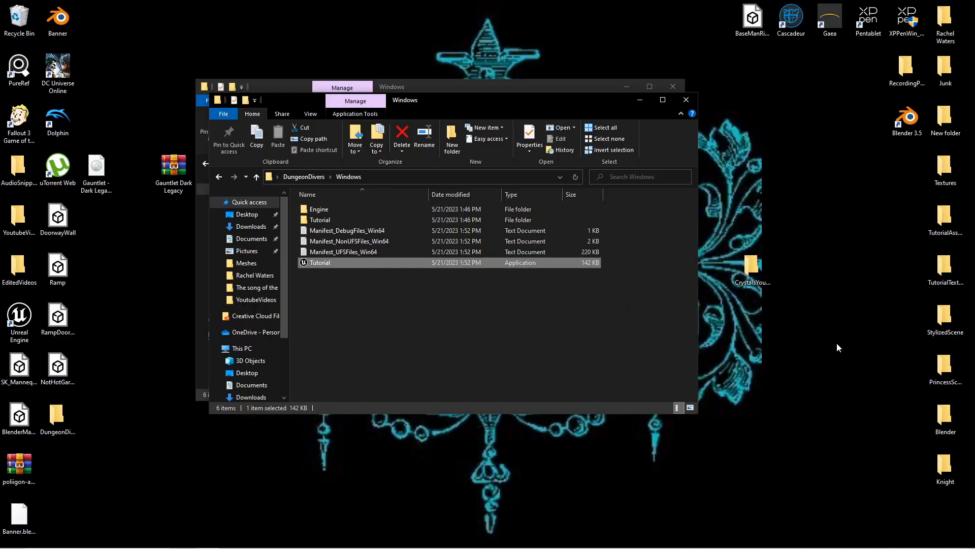
{"action": "left_click", "coordinate": [681, 106]}
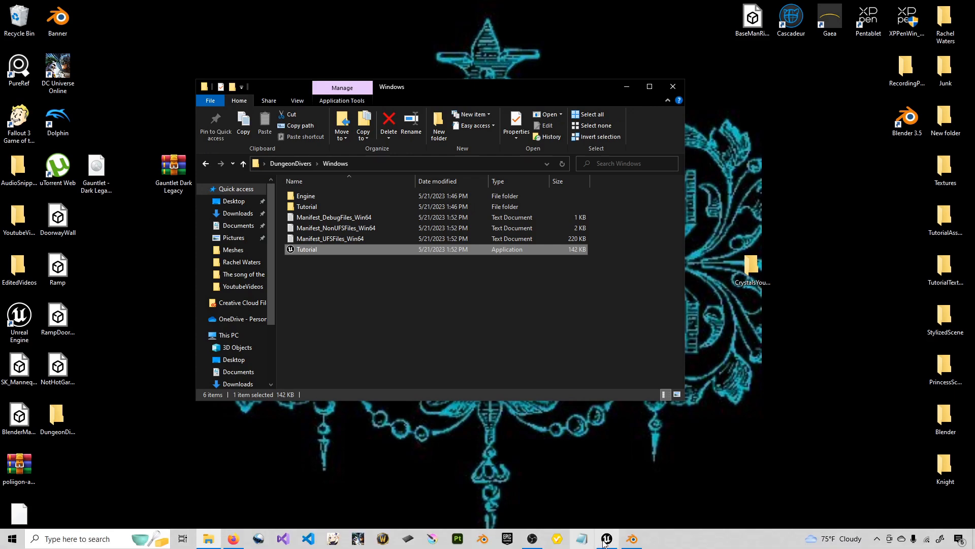
{"action": "left_click", "coordinate": [601, 542]}
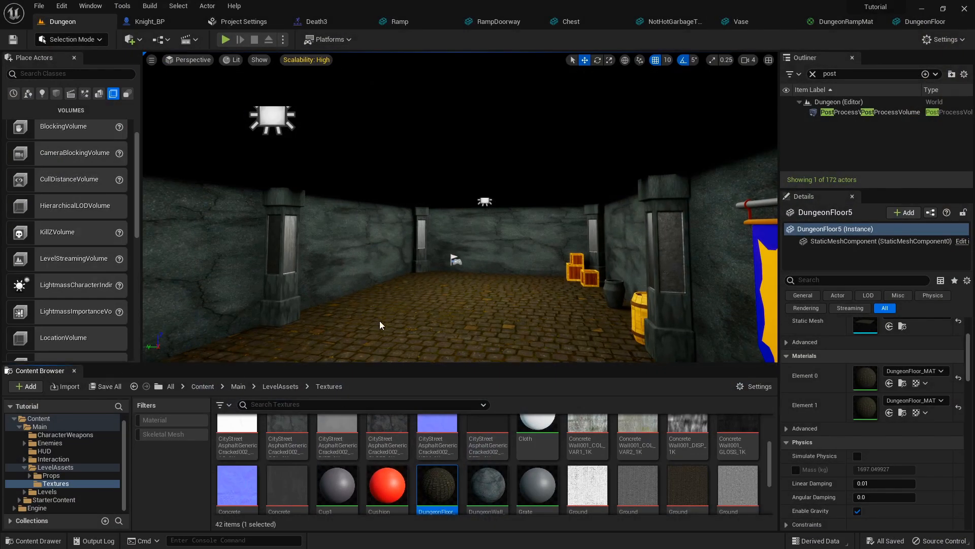